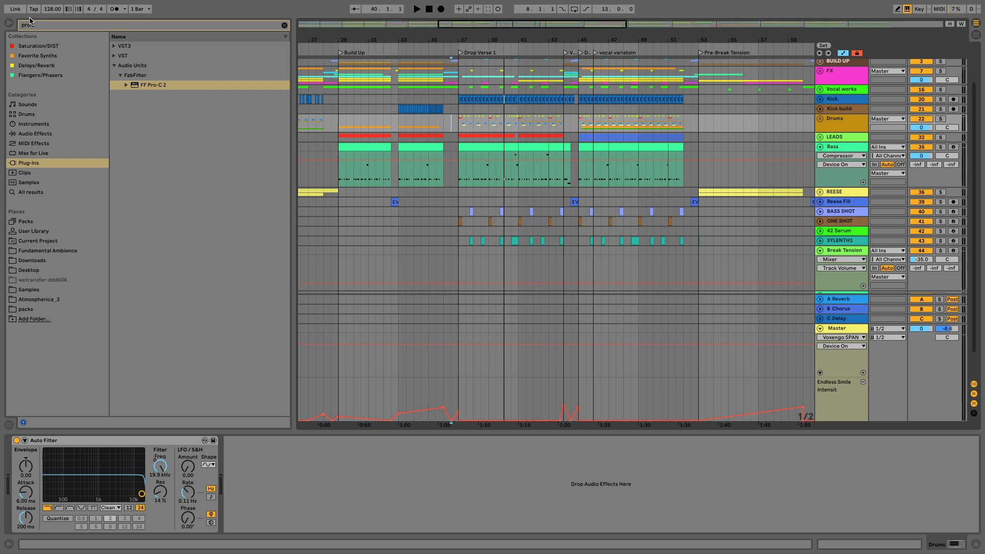
Play the arrangement from Drop Verse 1 at bar 37 and look at the Bass track's device chain
mouse_move(223, 3)
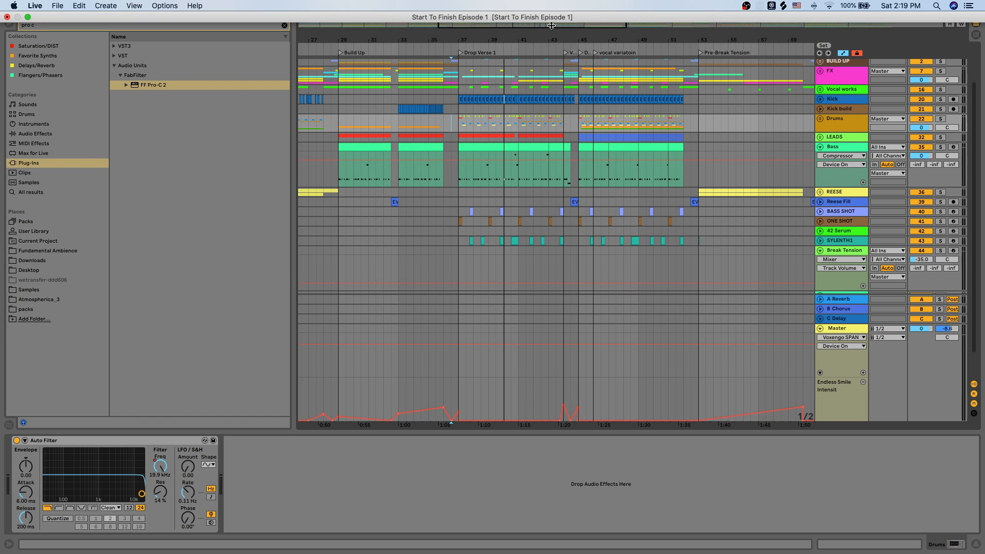
double_click(598, 27)
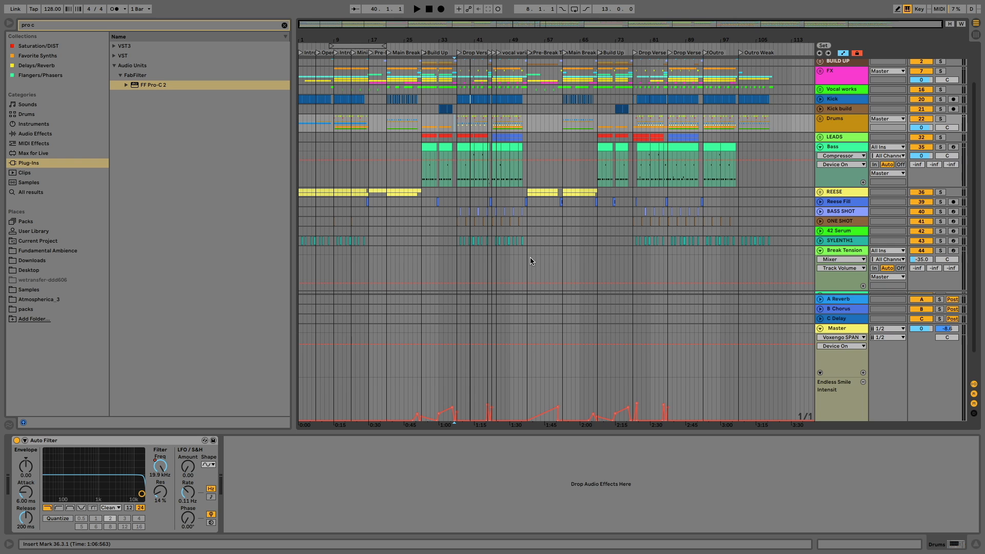
drag(465, 29, 497, 174)
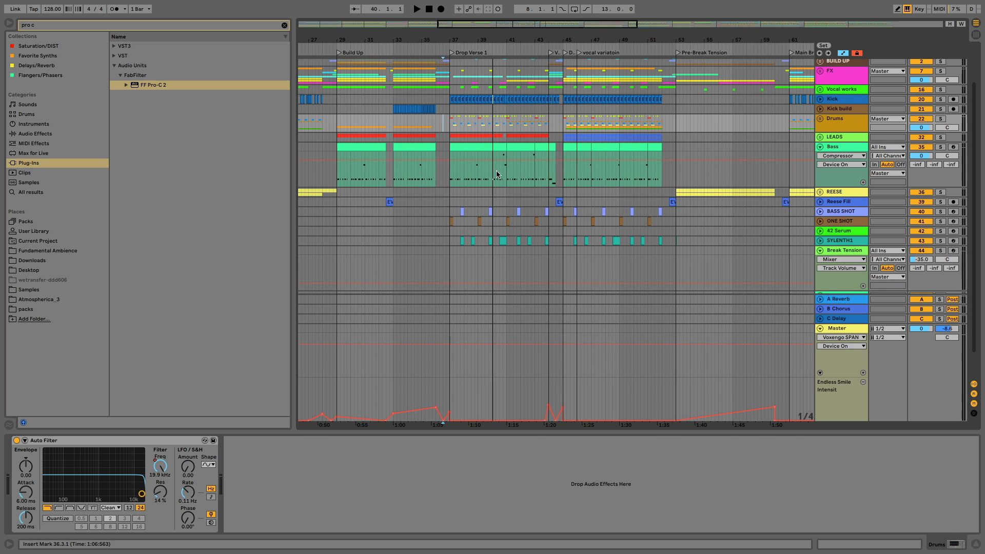
scroll(477, 118, up, 2)
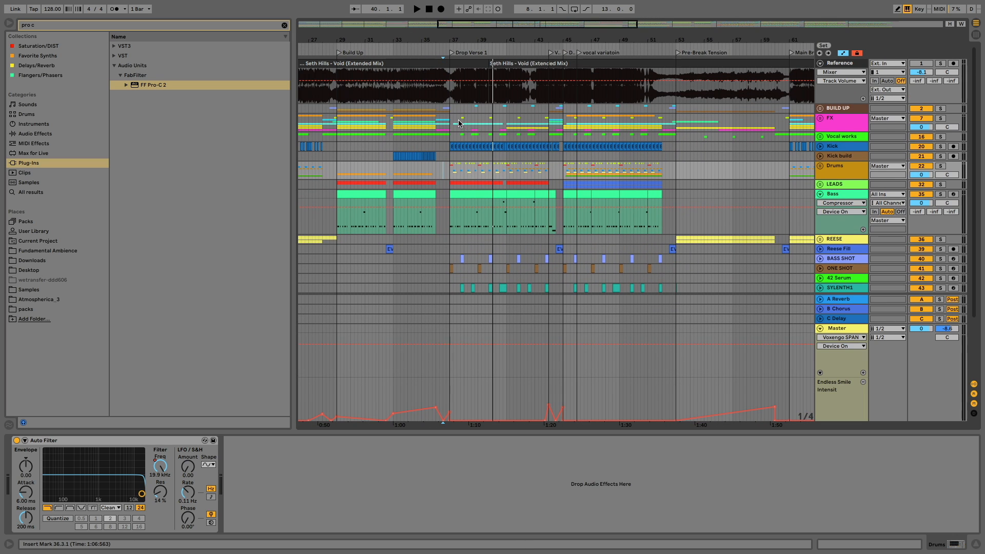
click(459, 124)
key(space)
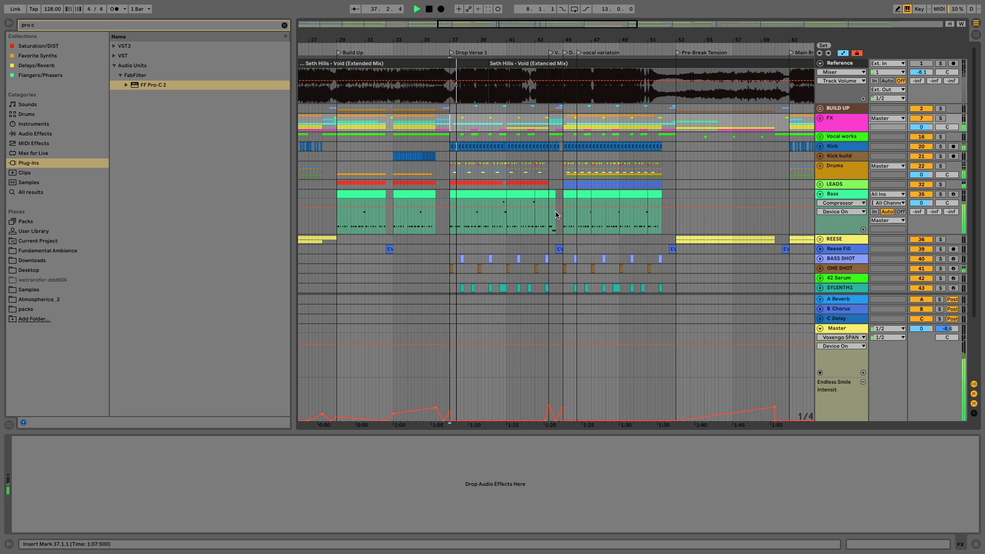
scroll(556, 214, down, 3)
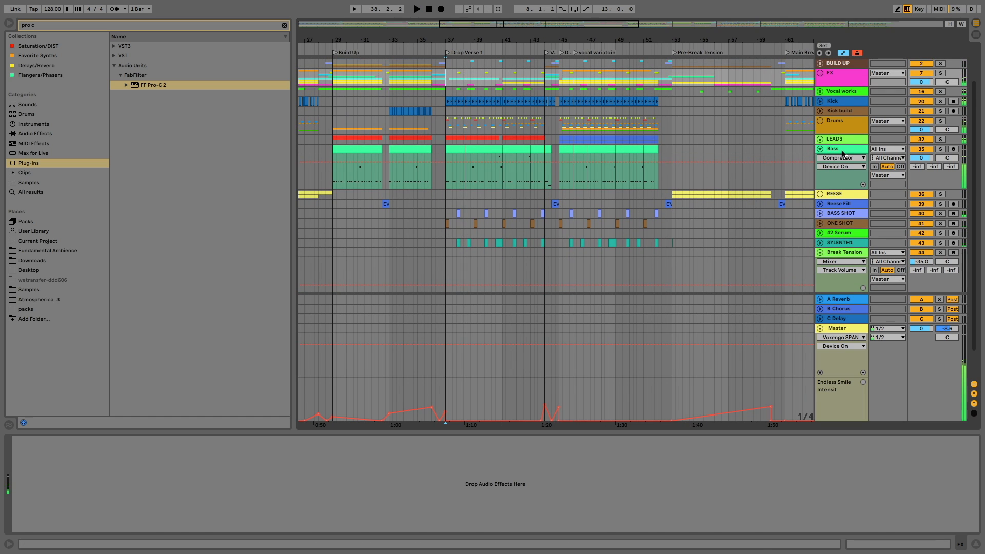
click(842, 153)
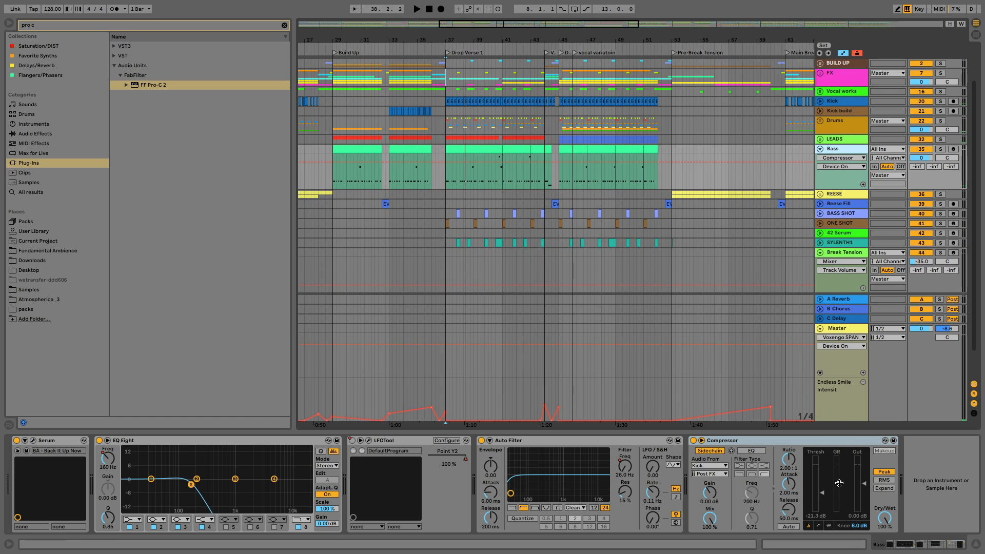
key(super+alt+l)
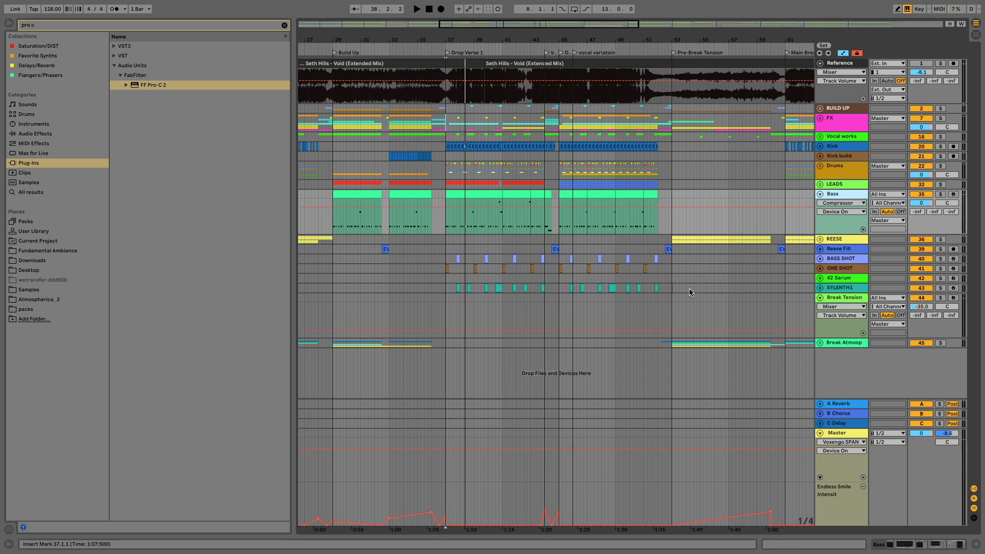
Group the Bass, BASS SHOT and ONE SHOT tracks together and name the group Basses
click(840, 259)
shift+click(839, 268)
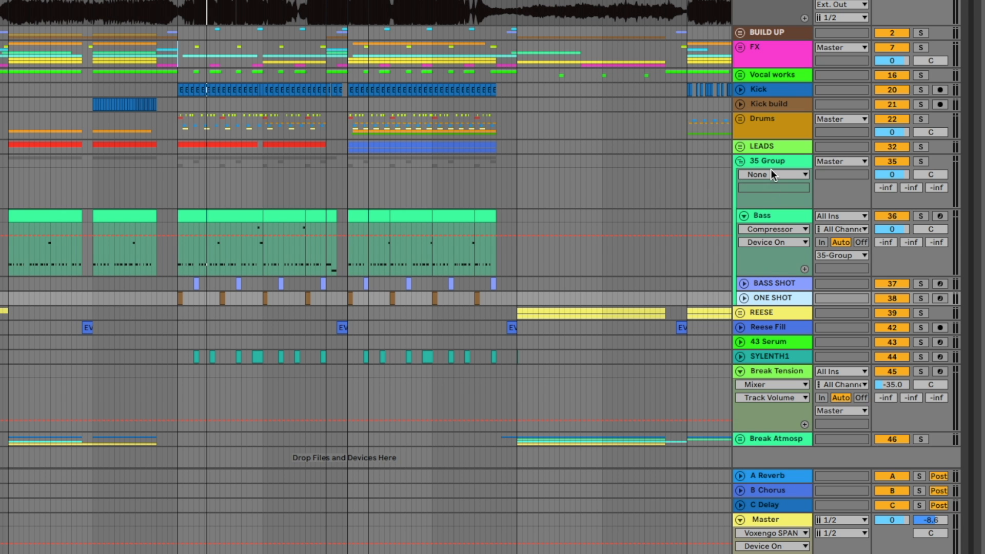
key(super+g)
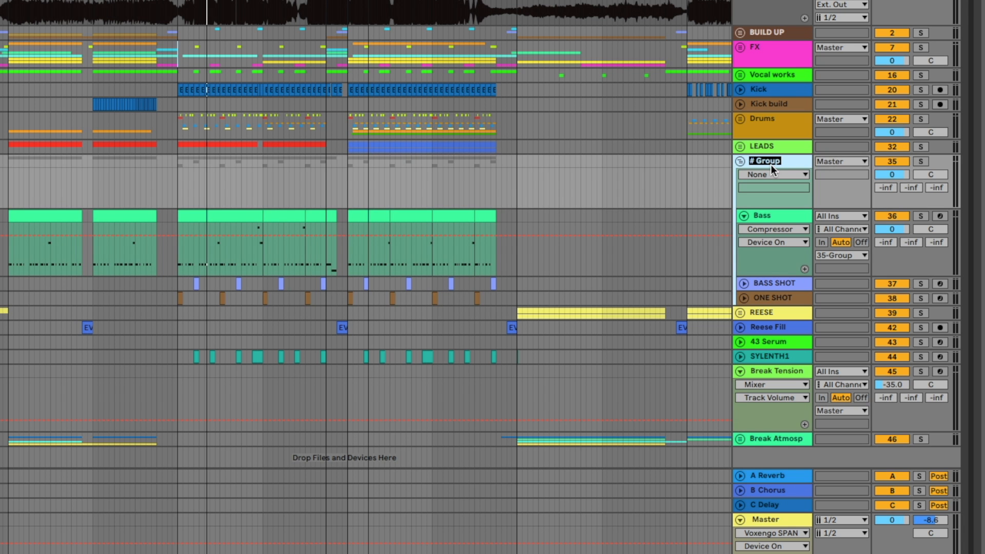
text(basses)
key(Return)
key(BackSpace)
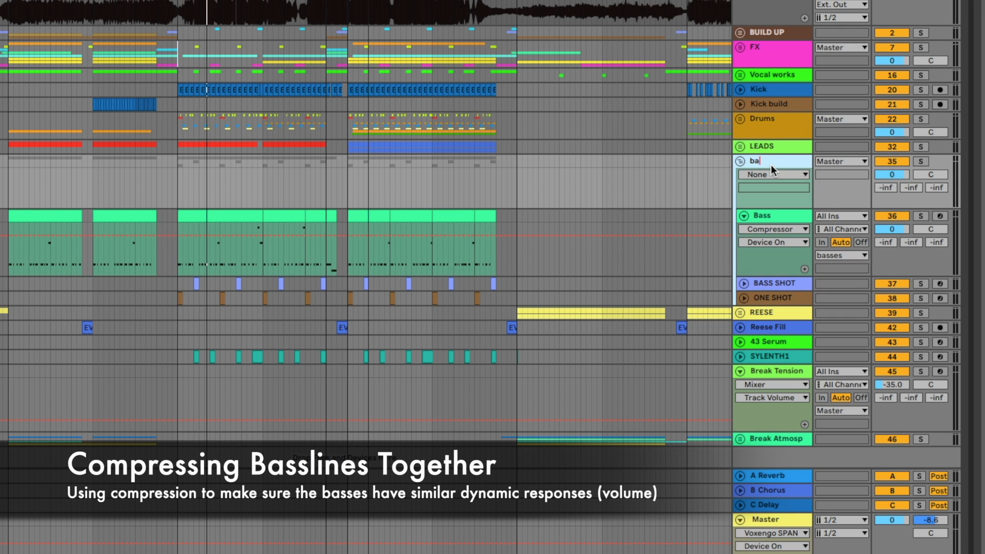
text(Basses)
key(Return)
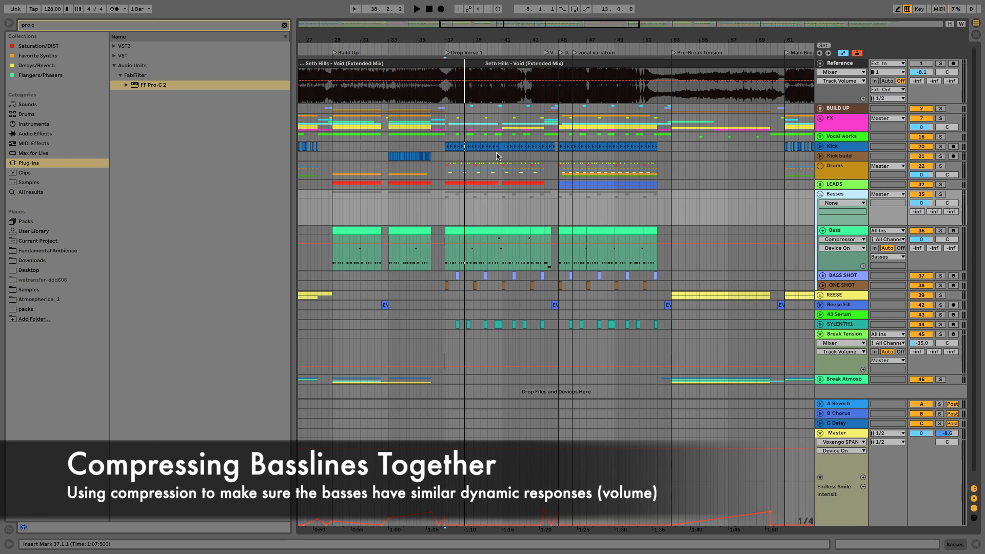
Move the Basses group directly below the Kick track and unfold the Kick track at Drop Verse 1
scroll(496, 156, down, 1)
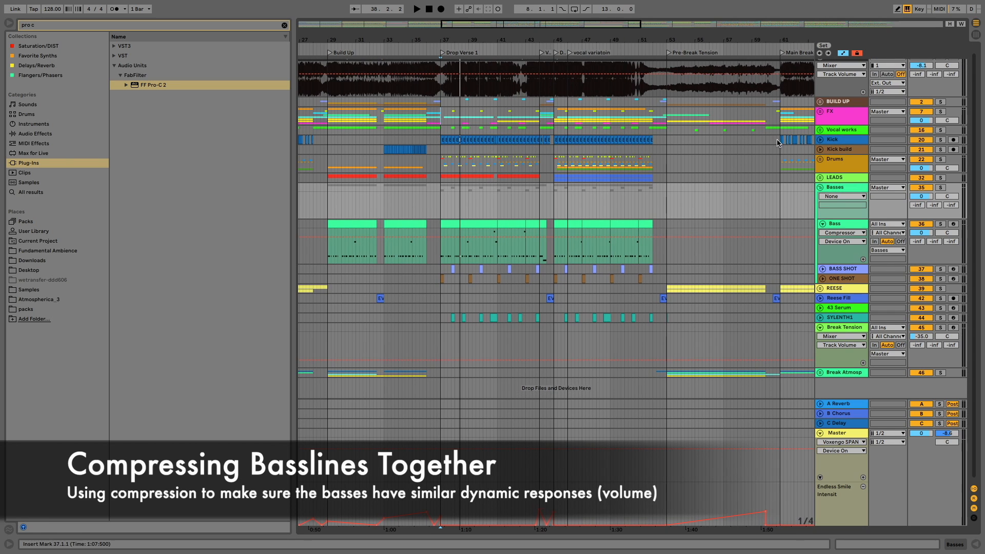
drag(826, 187, 846, 149)
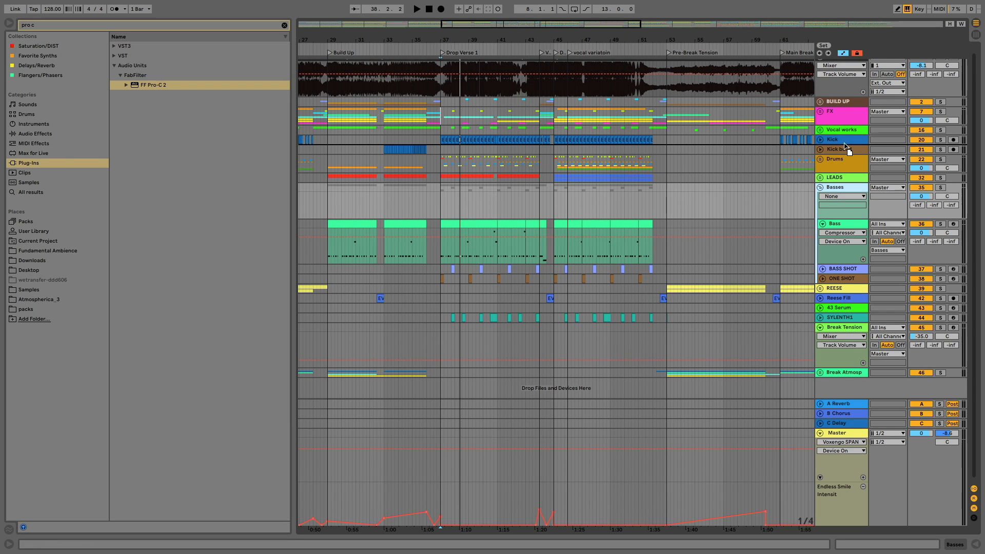
drag(453, 28, 487, 67)
click(821, 146)
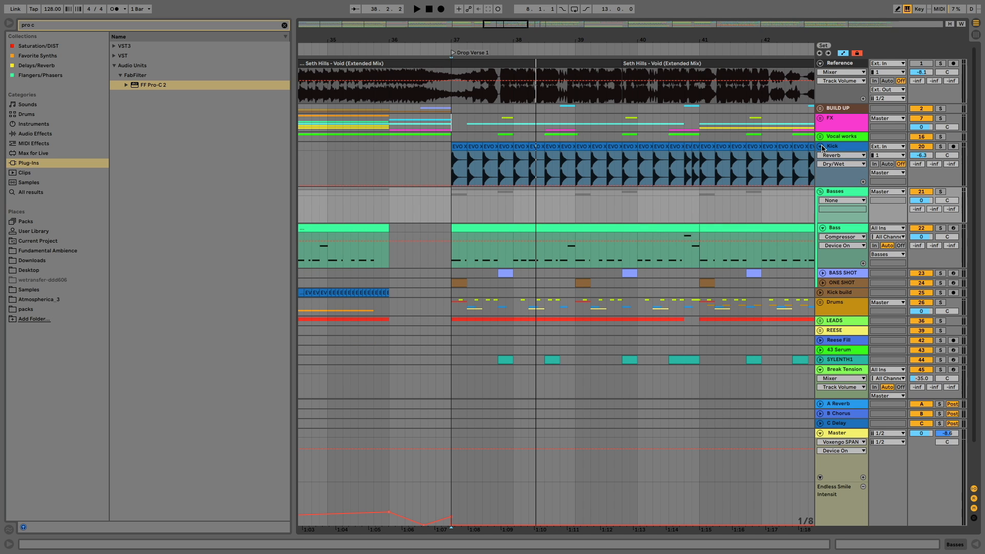
Remove the sidechain Compressor from the Bass track's device chain
double_click(845, 226)
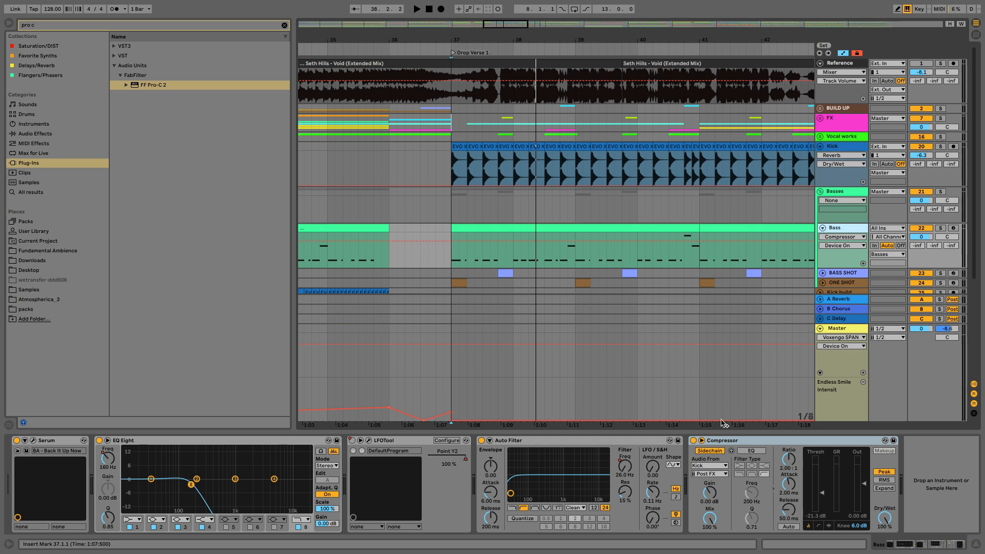
click(717, 441)
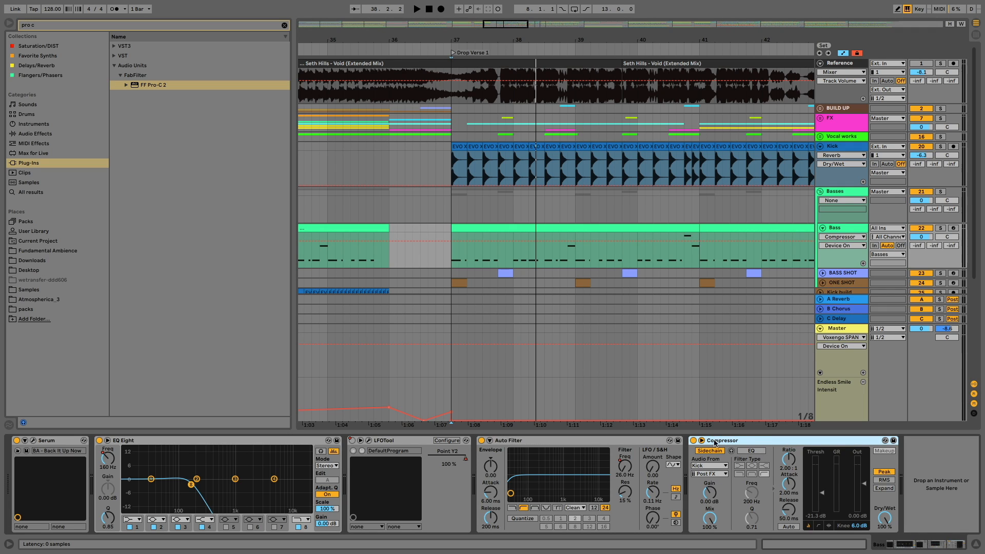
click(694, 440)
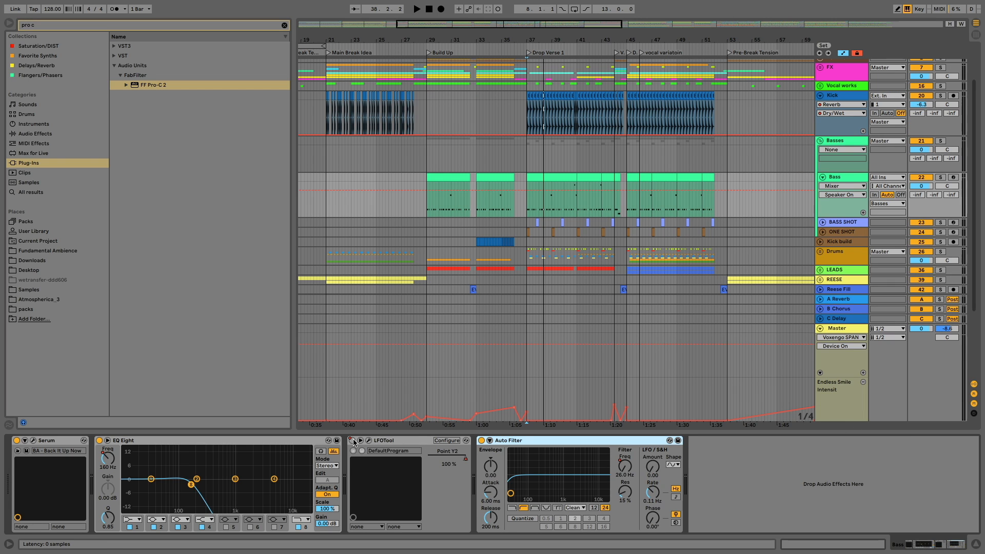
Show LFOTool's Device On automation on the Bass track and switch it on from Drop Verse 1 at bar 37
click(352, 441)
right_click(353, 440)
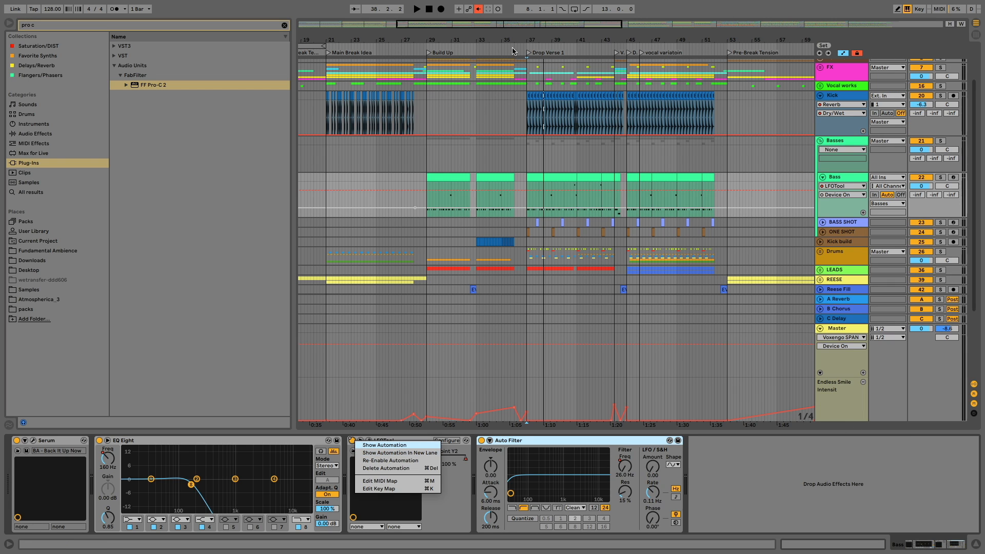
click(478, 10)
click(478, 10)
drag(480, 24, 480, 19)
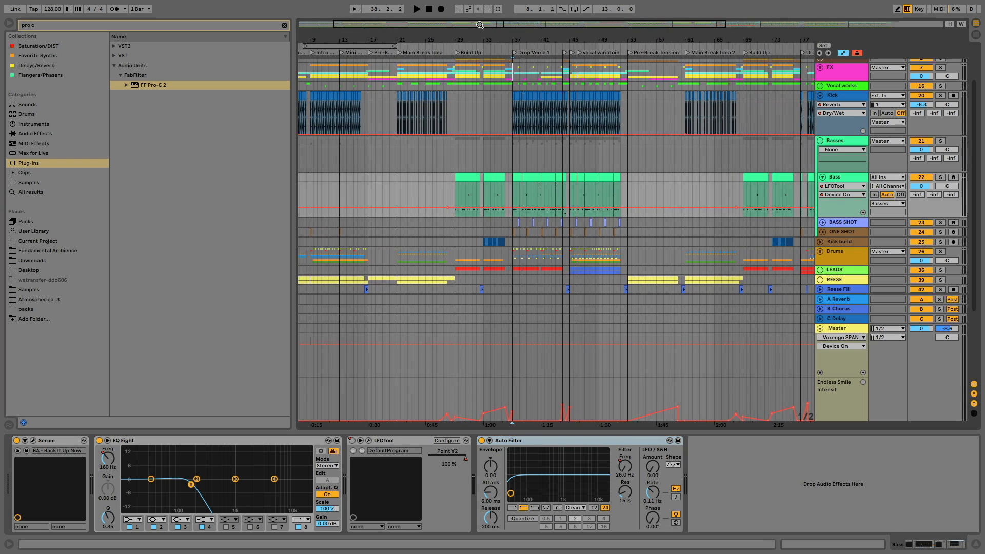
drag(512, 208, 533, 190)
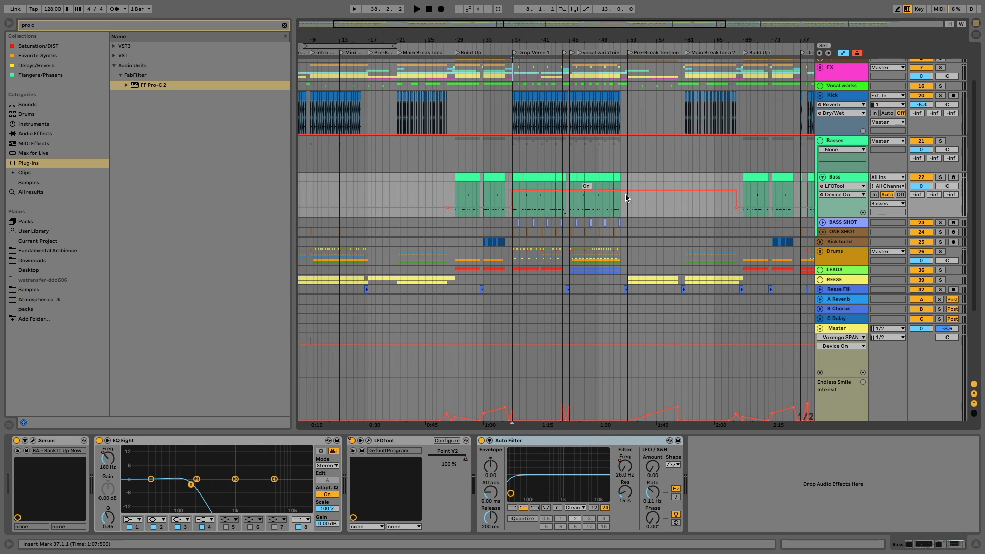
Switch the Bass track's LFOTool Device On automation on again from the start of Drop Verse 2
drag(500, 29, 641, 28)
right_click(605, 210)
click(623, 208)
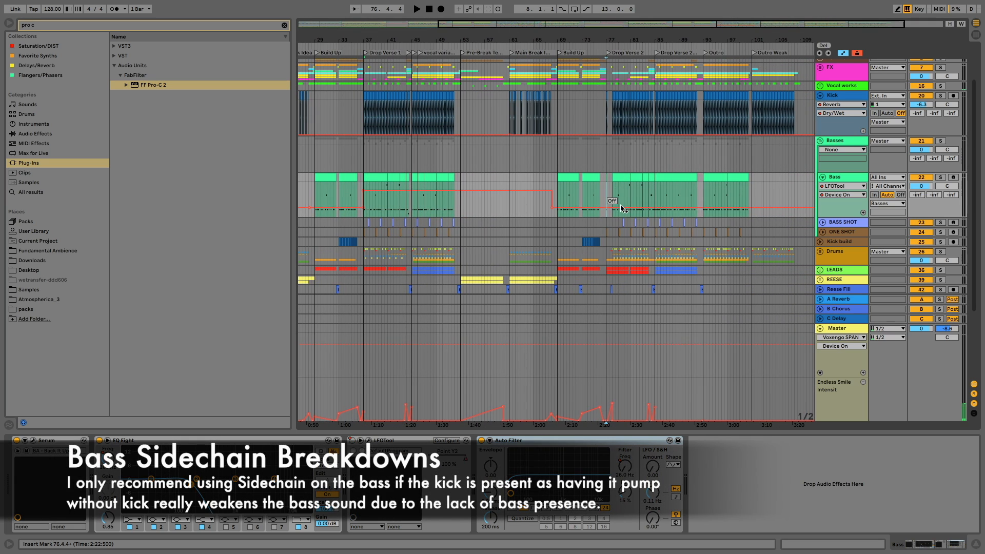
right_click(608, 210)
right_click(614, 209)
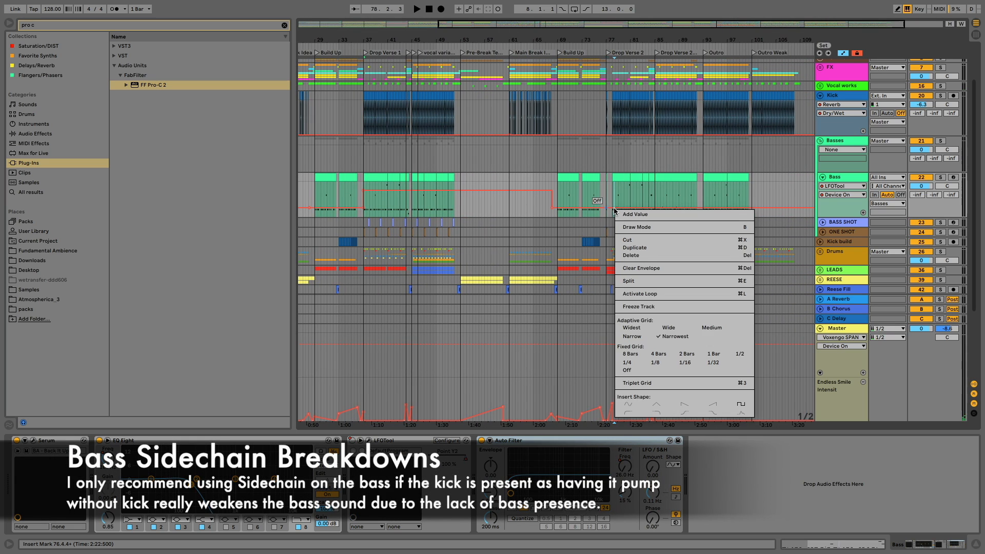
key(Escape)
drag(614, 208, 603, 189)
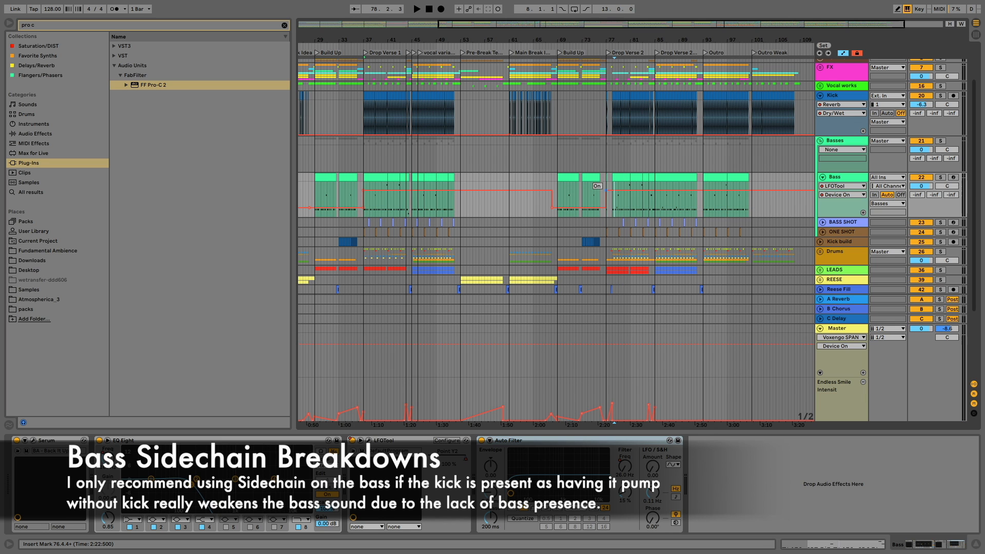
Play Drop Verse 1 and examine the tail of the first kick's waveform around 37.1.3
key(space)
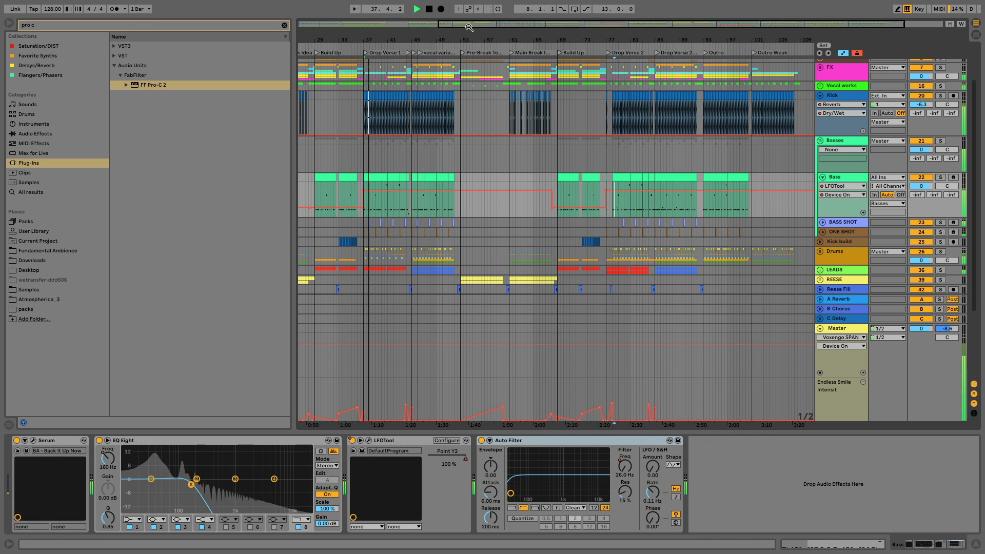
drag(469, 27, 498, 46)
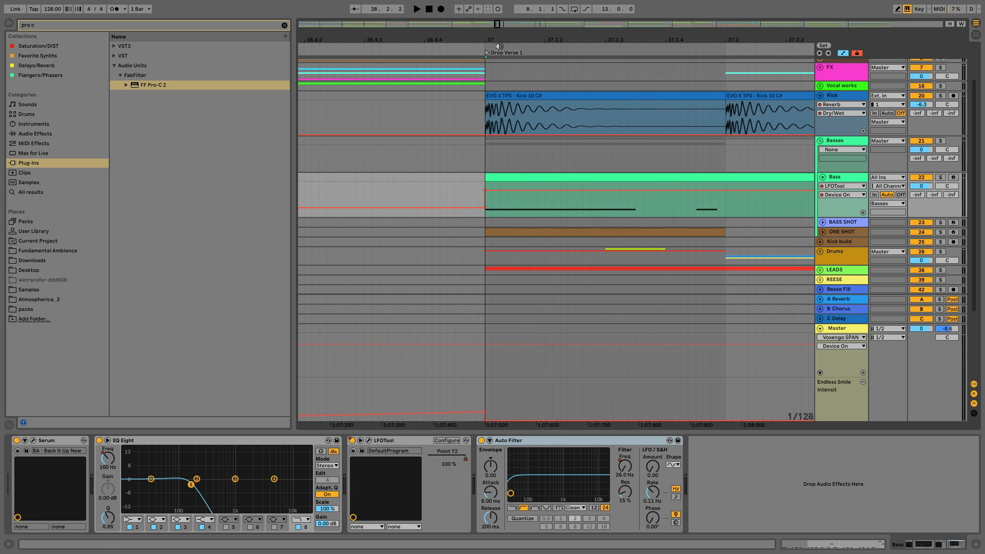
click(560, 94)
click(606, 113)
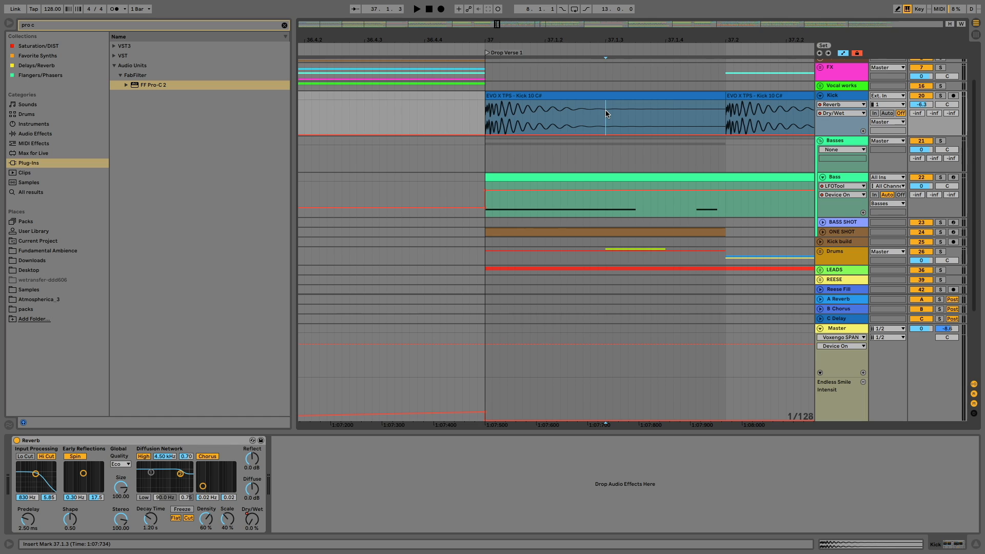
drag(606, 113, 567, 111)
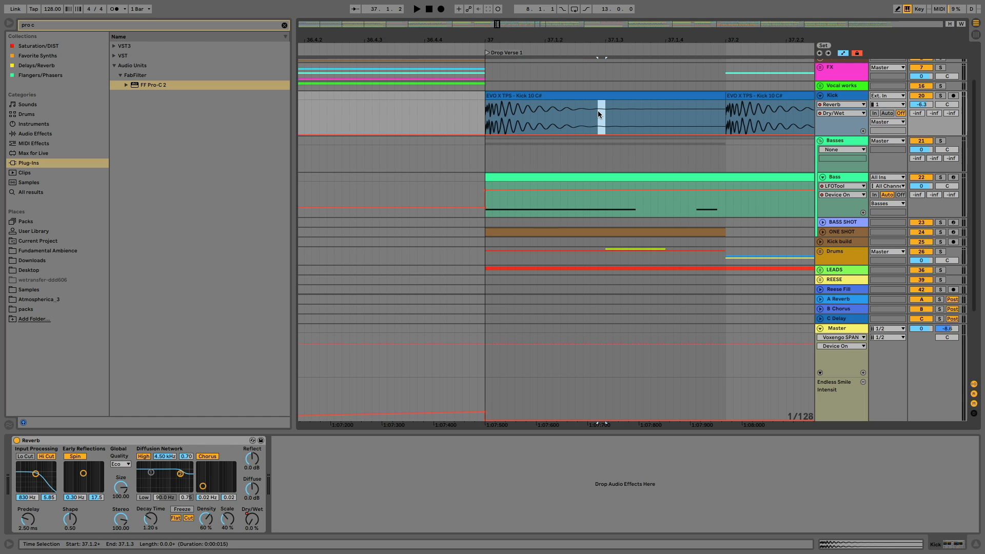
Open the Bass track's LFOTool below the kick waveform and select the kick from 37.1.1 to 37.1.3
click(834, 177)
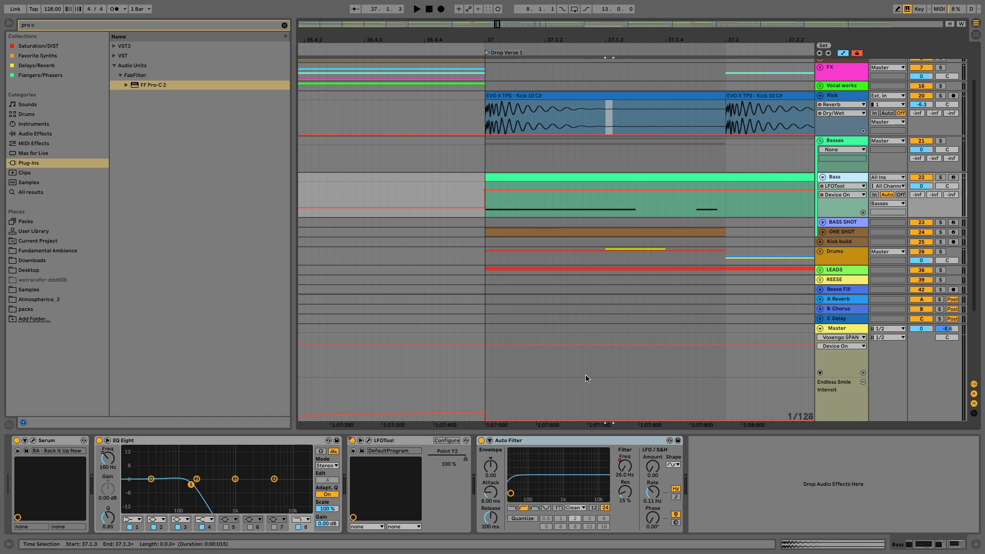
click(368, 440)
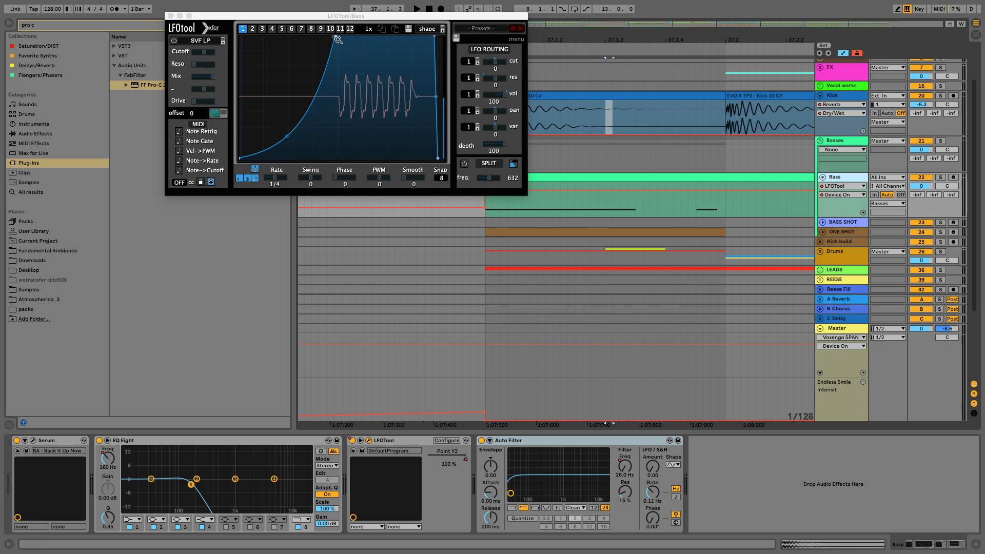
drag(334, 38, 662, 207)
drag(606, 119, 486, 131)
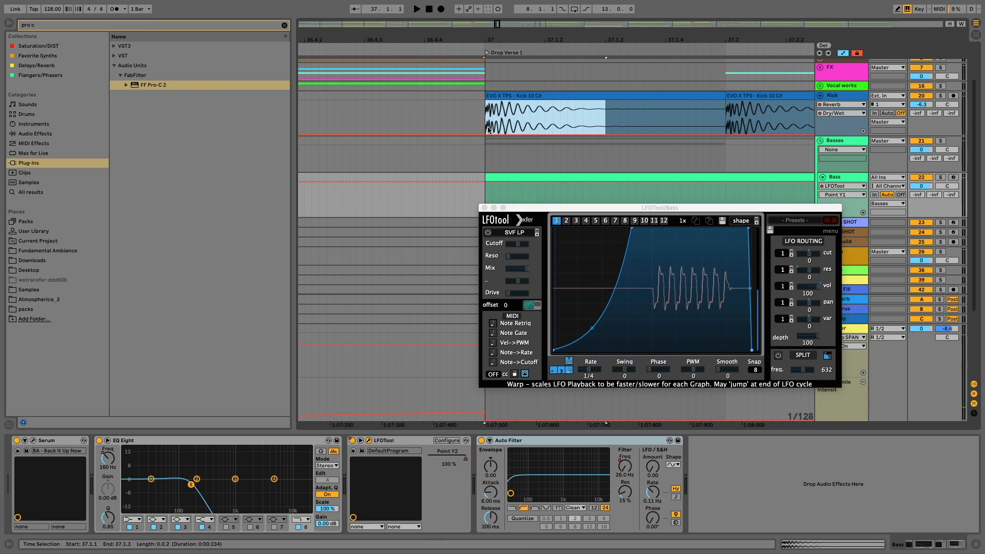
Try a longer sidechain dip by moving the peak of the LFOTool curve later, and play the drop to hear it
click(633, 234)
drag(632, 230, 687, 224)
key(space)
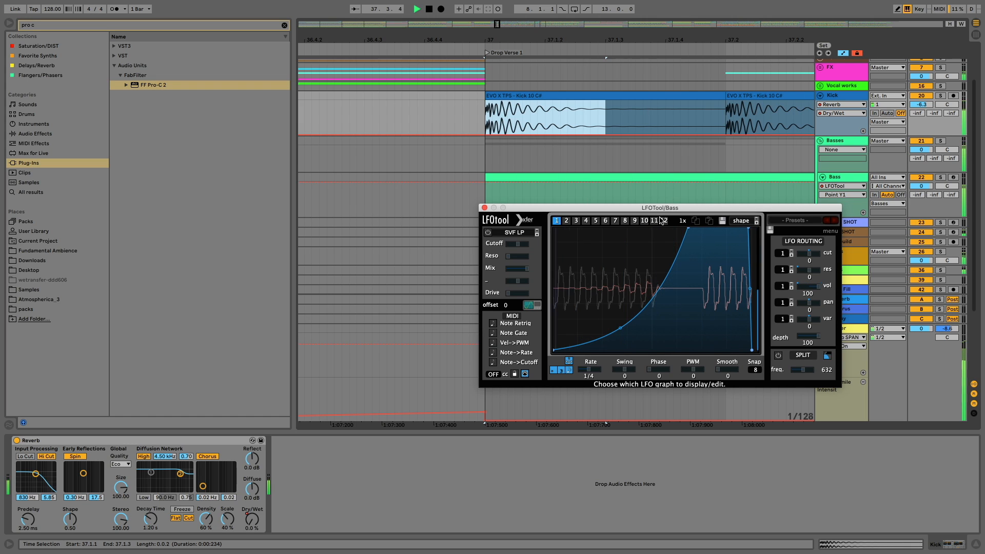
key(space)
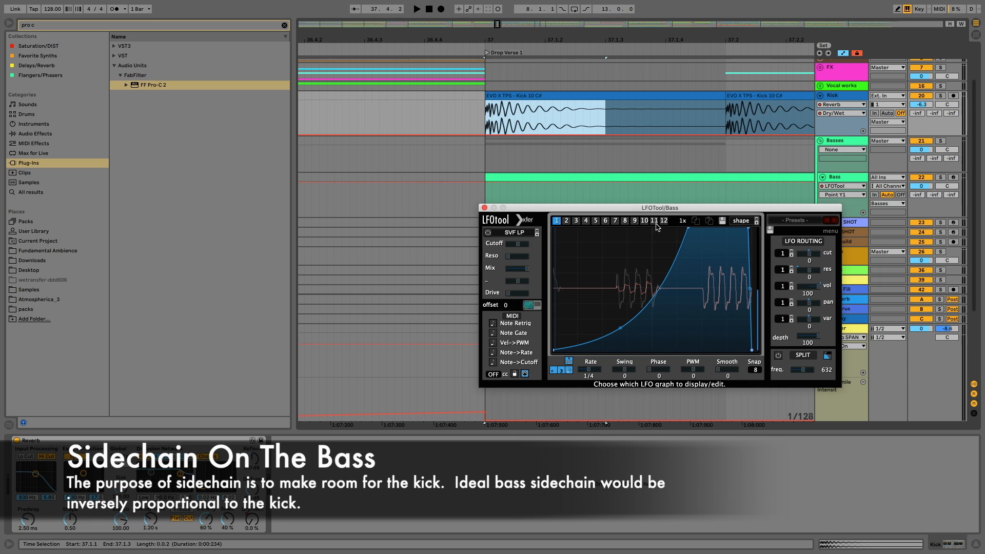
Shorten the LFOTool sidechain dip by moving the curve's peak earlier, and play the drop to check it
drag(687, 227, 626, 225)
click(624, 222)
key(space)
click(556, 221)
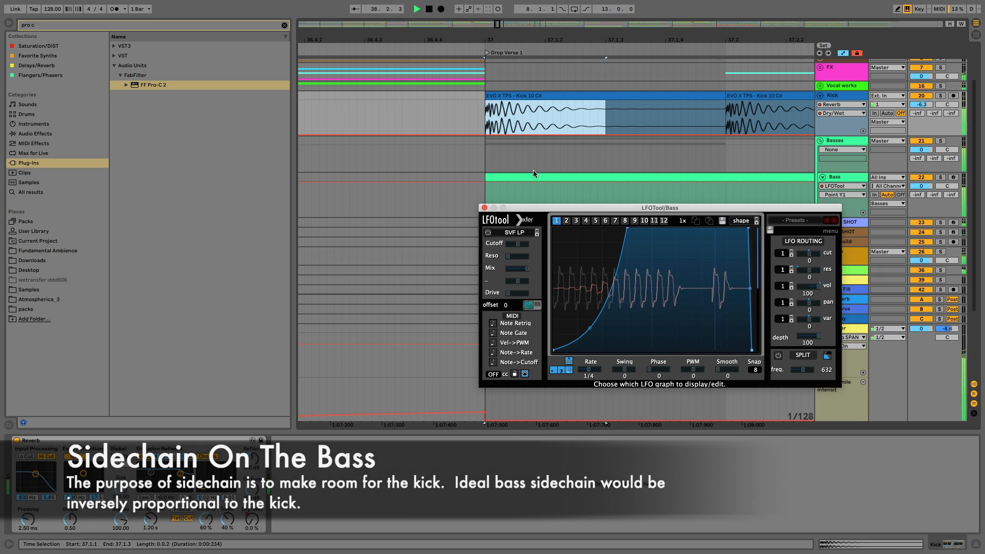
key(space)
Search the plug-in browser for LFO and load LFOTool onto the Kick track
click(284, 25)
text(LFO)
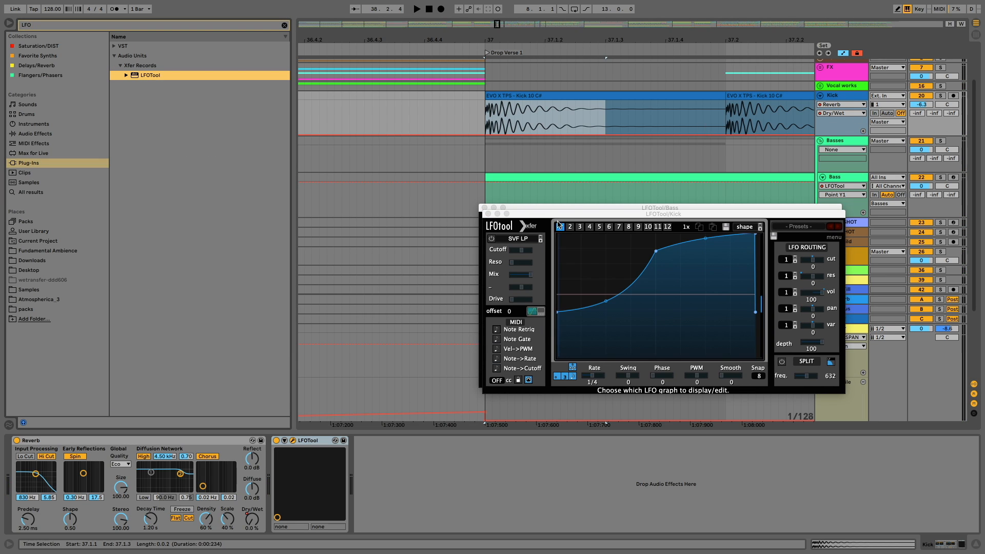
Place the Kick LFOTool beside the Bass one, flatten its curve at full volume, show its waveform, and play the drop
drag(565, 216, 155, 220)
drag(151, 307, 151, 236)
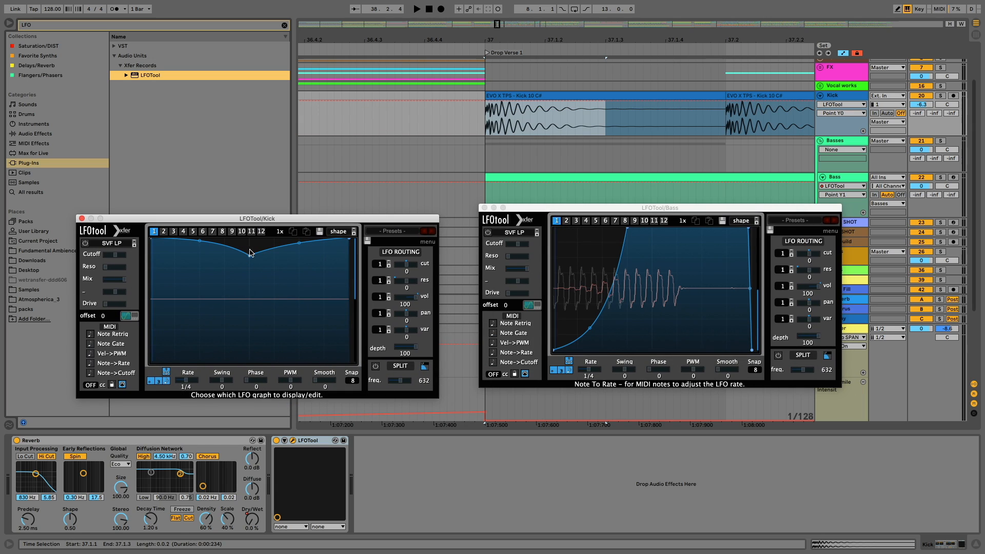
drag(250, 255, 248, 231)
click(128, 317)
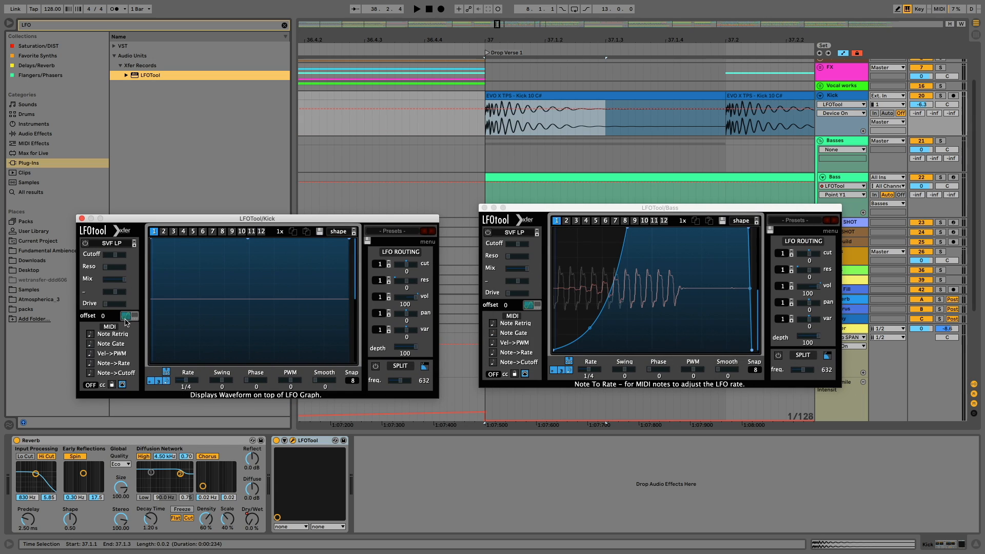
key(space)
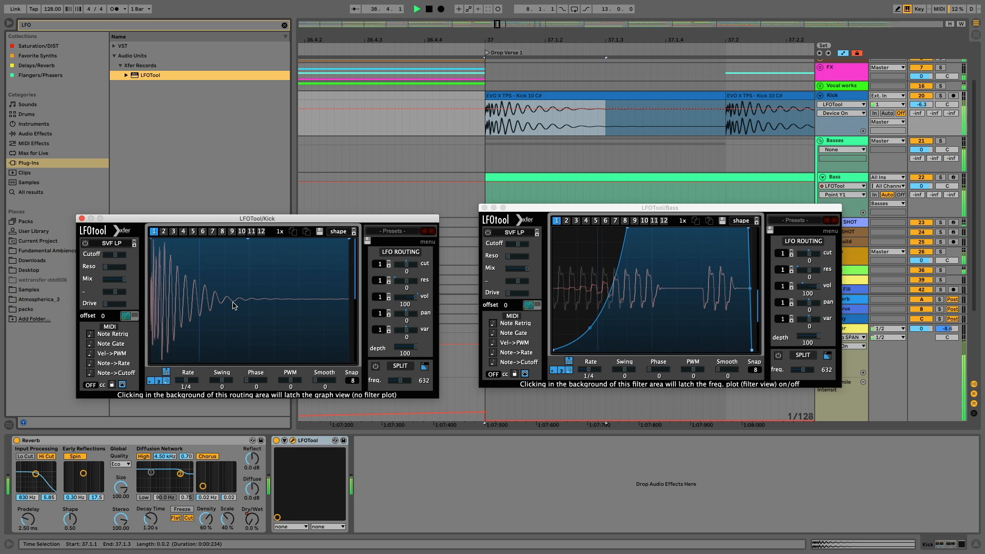
Try a slightly shorter bass sidechain dip by moving the curve's peak earlier during playback, and close the Bass LFOTool
click(626, 229)
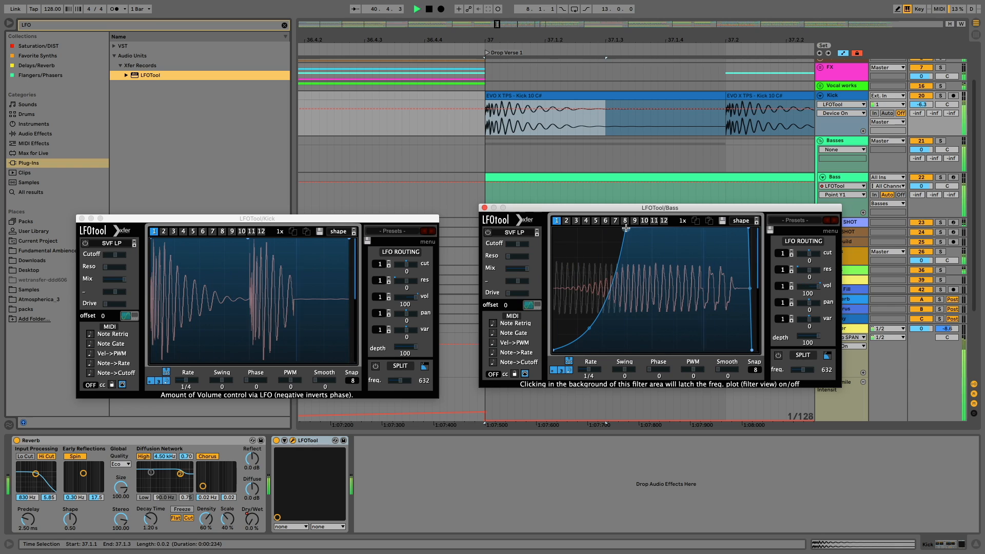
drag(625, 229, 620, 228)
click(477, 199)
click(484, 207)
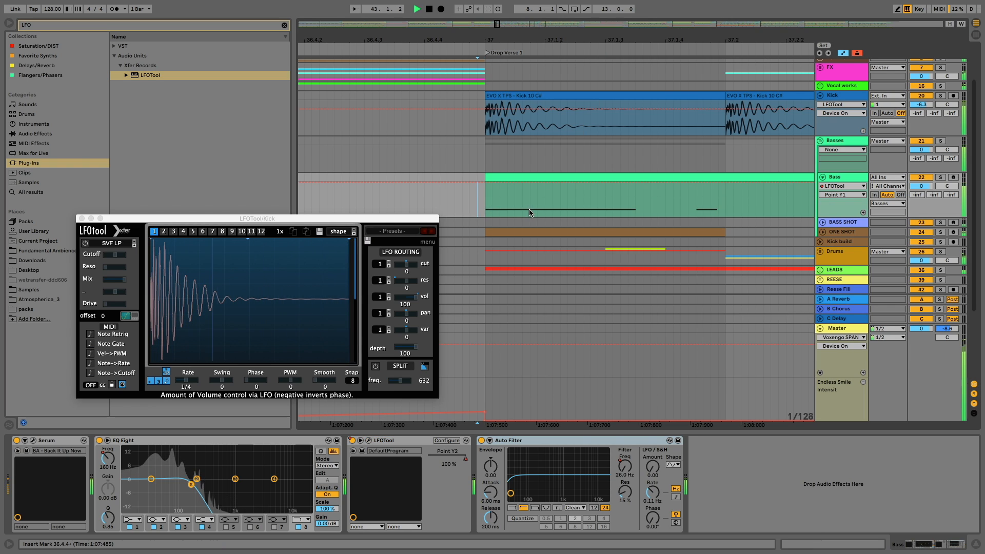
Mute the LEADS group and play the drop from just before bar 37 to hear the kick and bass
key(space)
scroll(737, 163, down, 1)
scroll(737, 162, right, 1)
scroll(737, 162, down, 3)
scroll(737, 163, right, 2)
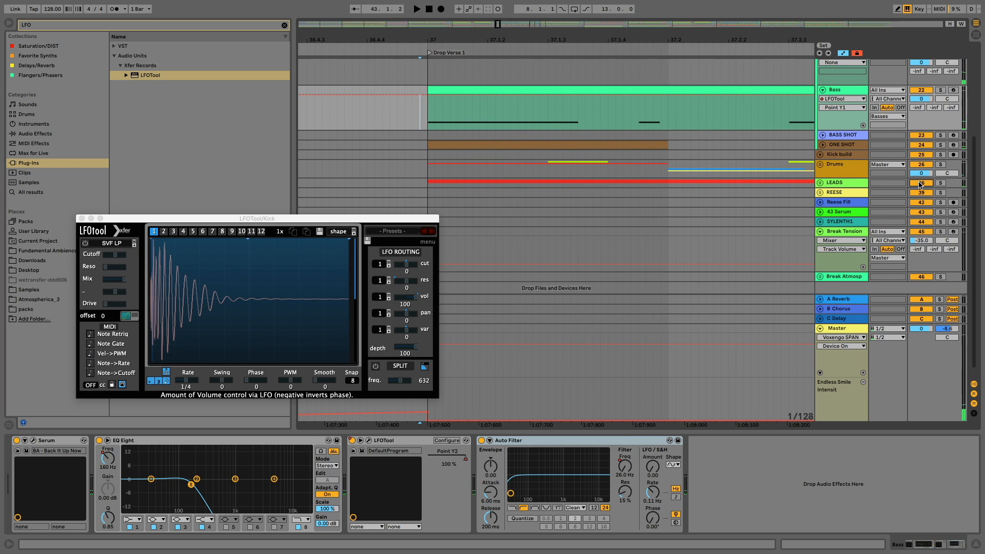
scroll(564, 154, up, 1)
click(314, 132)
key(space)
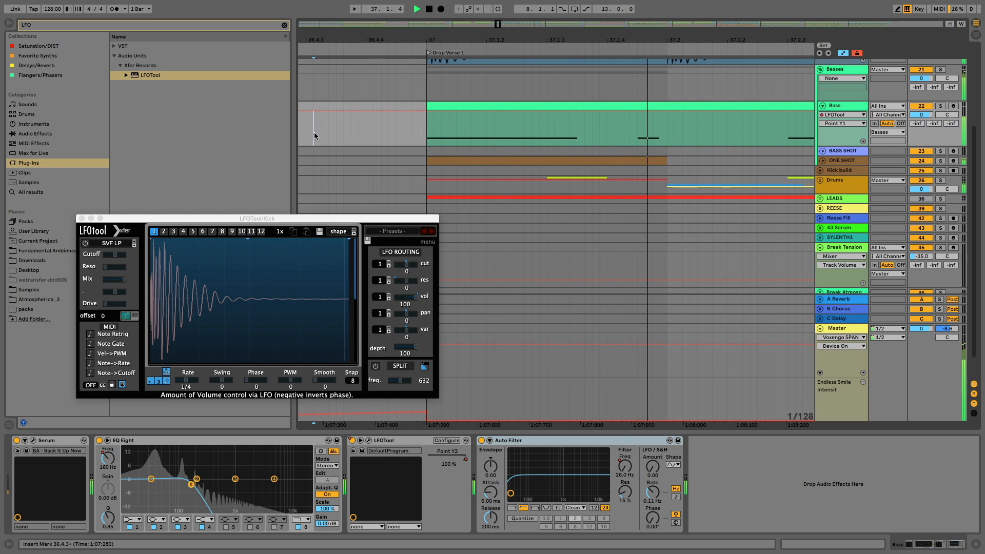
scroll(589, 164, up, 5)
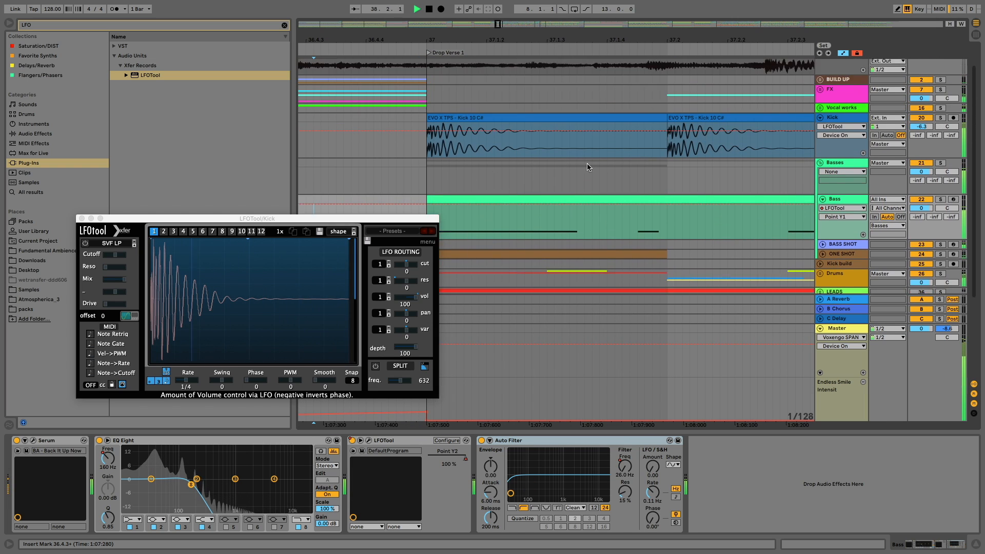
Lengthen the Bass LFOTool dip slightly by moving the curve's peak later during playback, and close both LFOTool windows
click(370, 441)
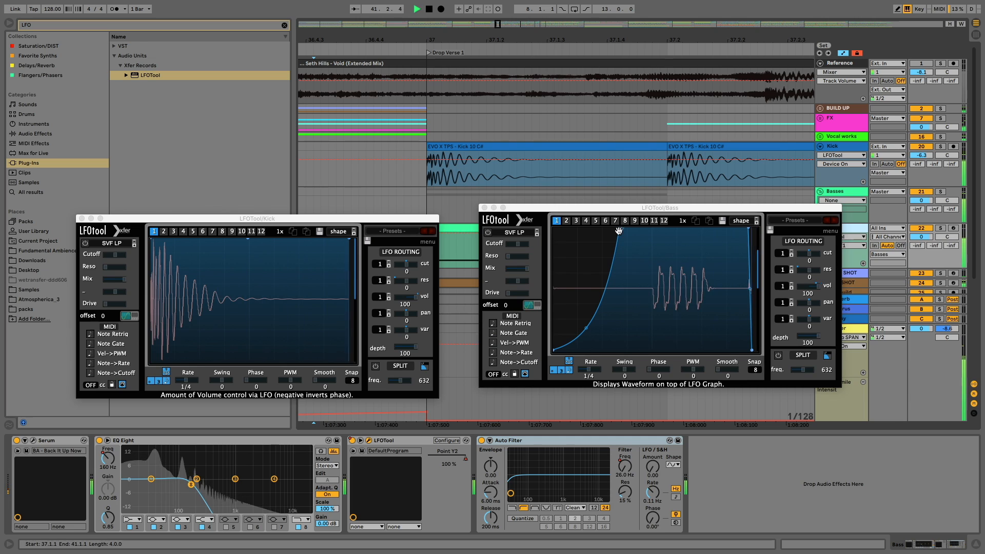
drag(620, 228, 624, 229)
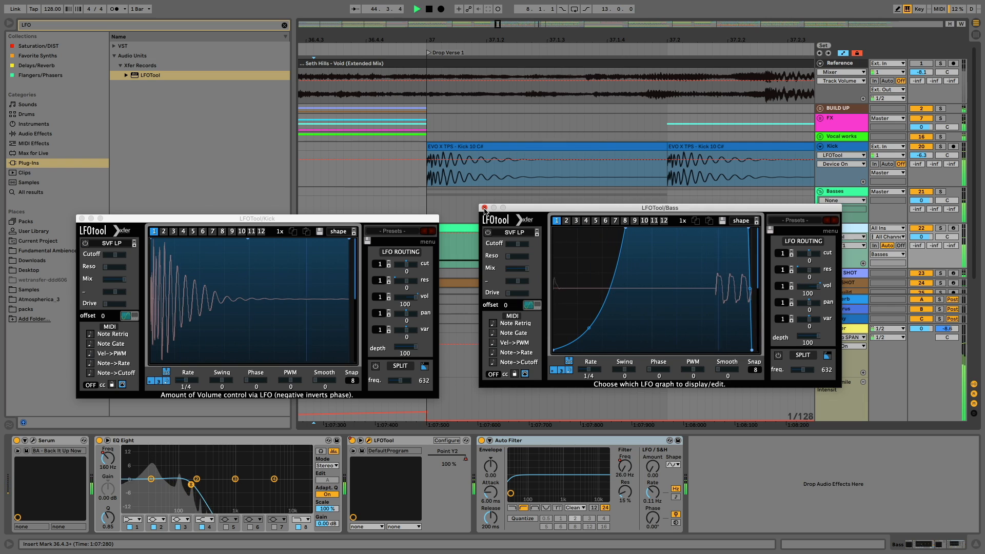
drag(498, 24, 498, 4)
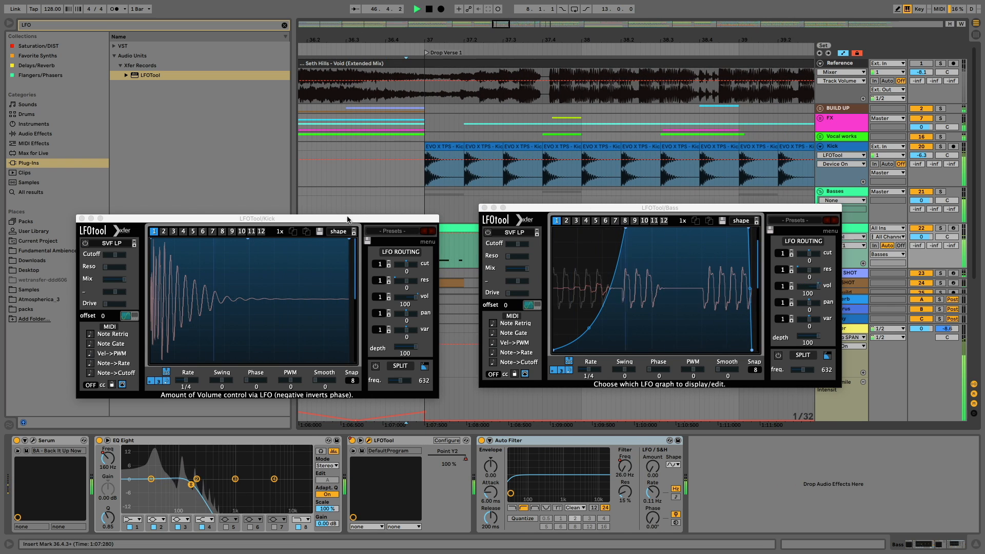
drag(625, 228, 631, 229)
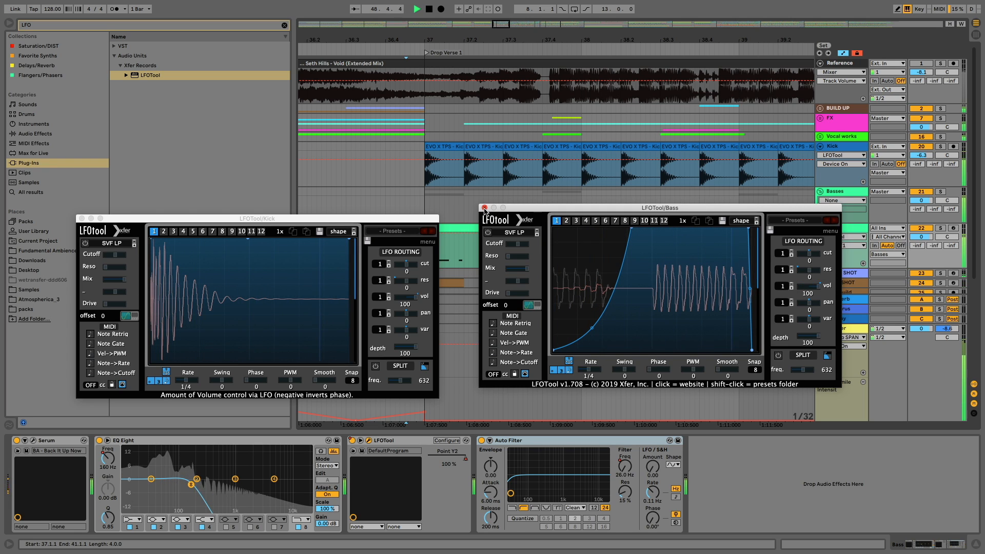
click(484, 207)
scroll(341, 213, down, 1)
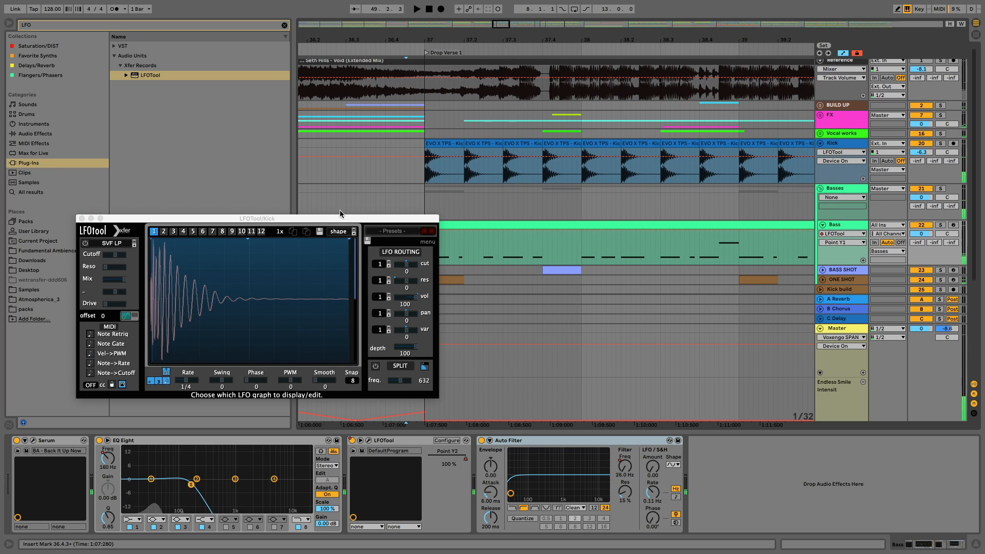
click(82, 219)
Unfold the BASS SHOT track and inspect the curve of its existing LFOTool
click(842, 270)
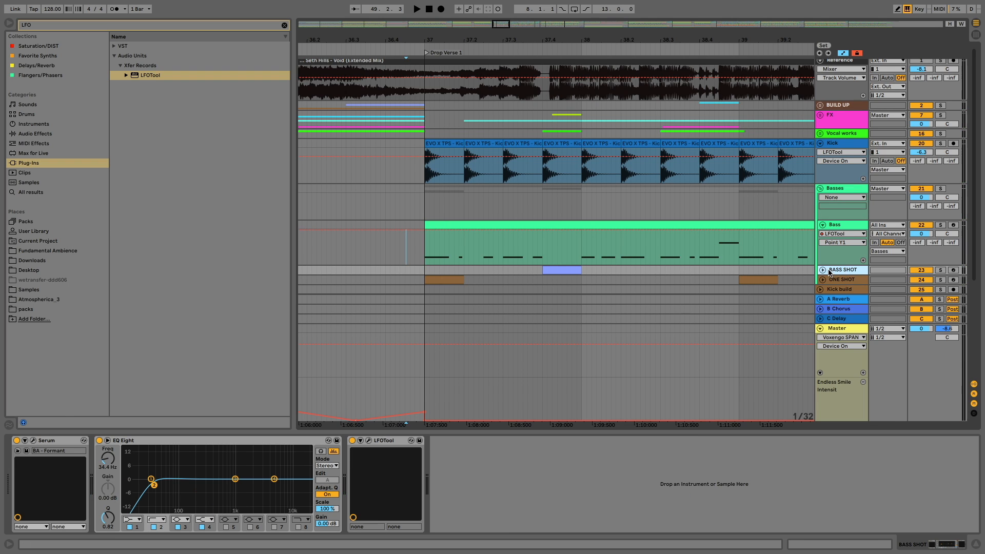
click(822, 270)
scroll(841, 257, down, 3)
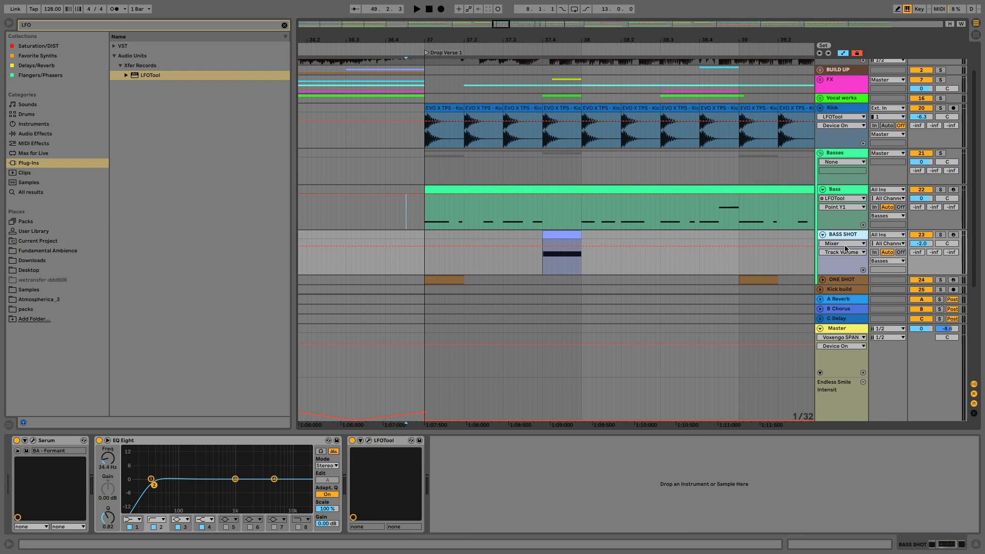
click(368, 440)
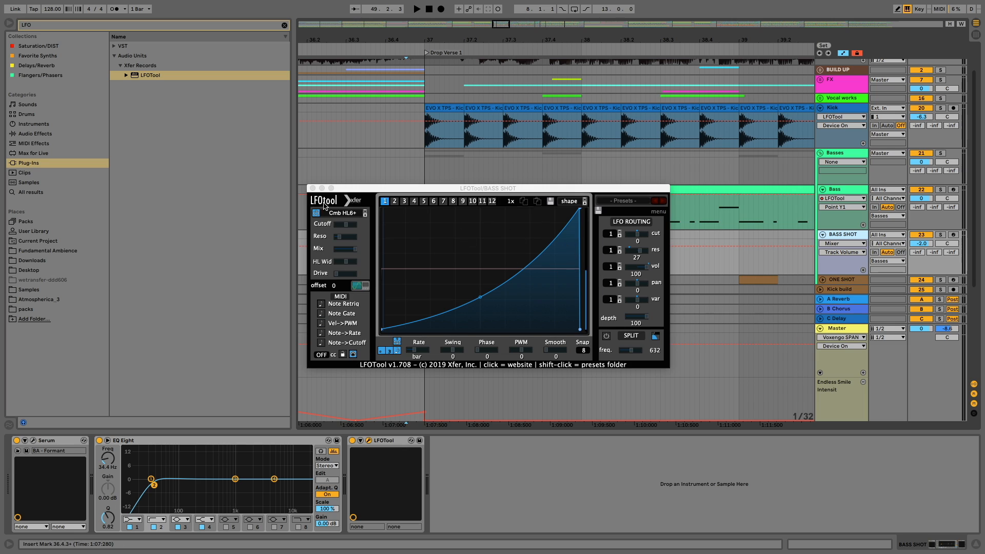
click(312, 188)
Search the plug-ins for LFO and add a second LFOTool at the end of the BASS SHOT device chain
click(284, 26)
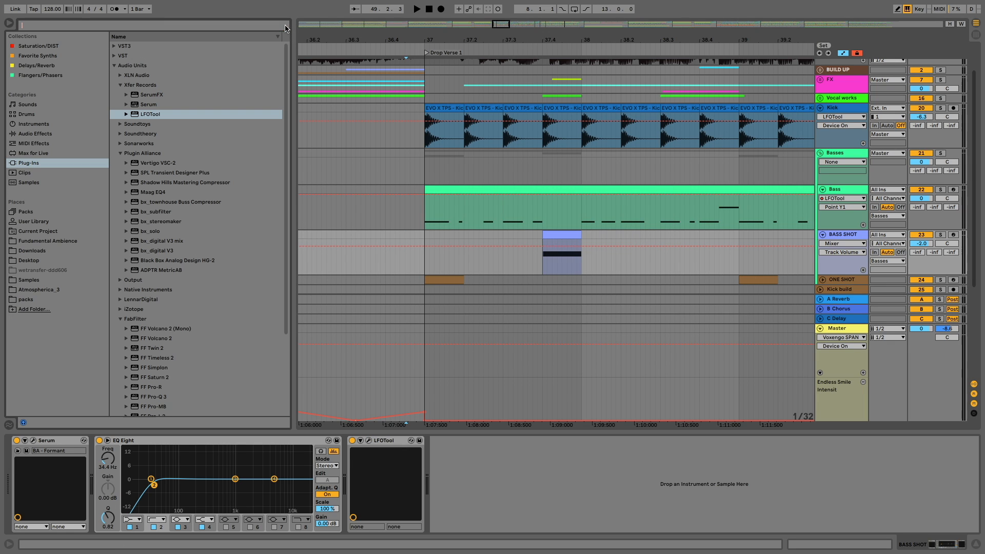
text(LFO)
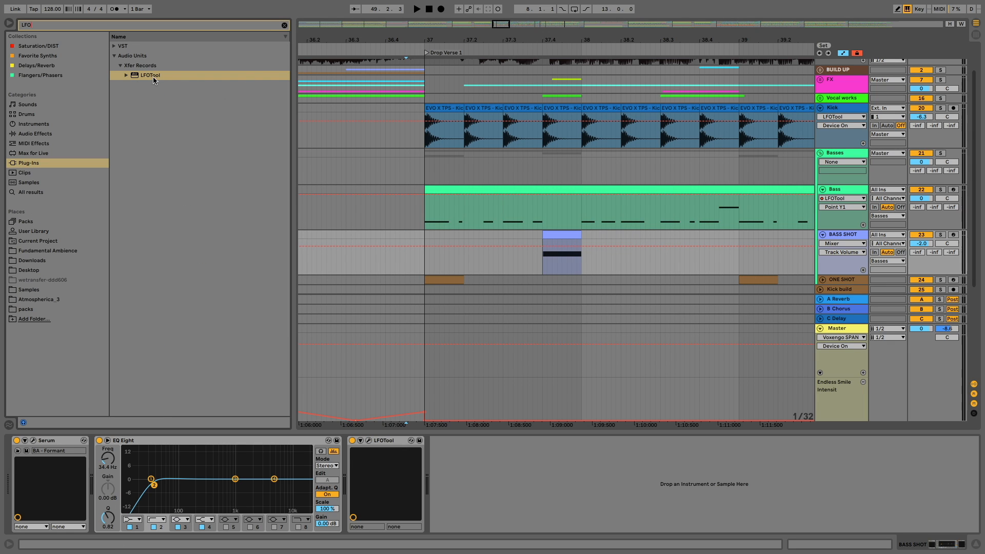
drag(153, 78, 507, 465)
drag(496, 378, 472, 482)
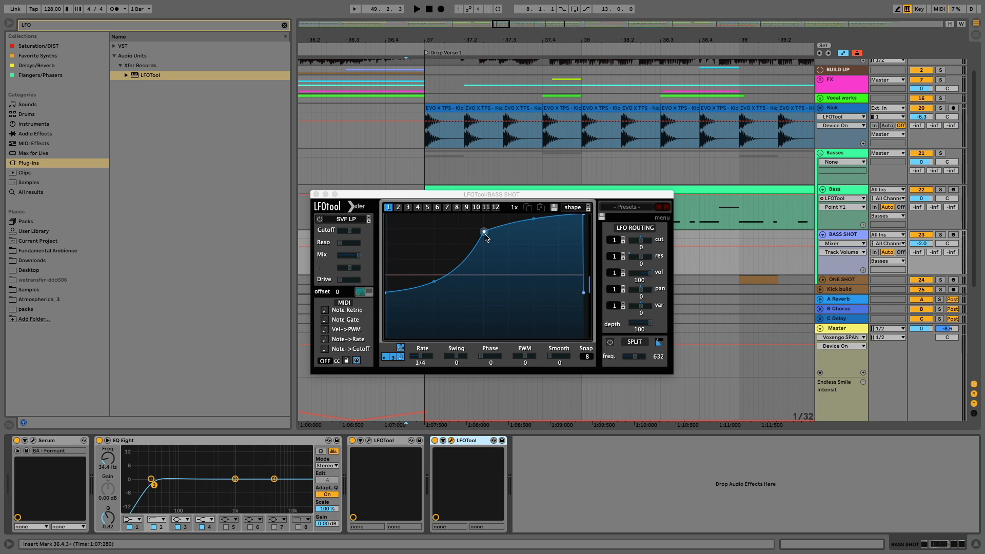
Shape the new BASS SHOT LFOTool curve with its start at the bottom and its peak at full height, moved earlier
drag(484, 233, 653, 341)
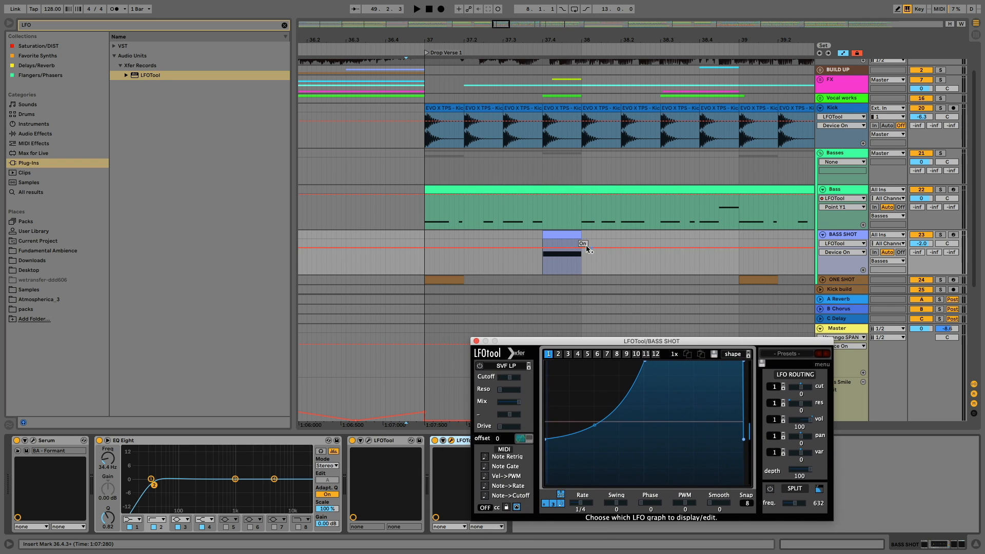
click(587, 248)
drag(430, 222, 580, 190)
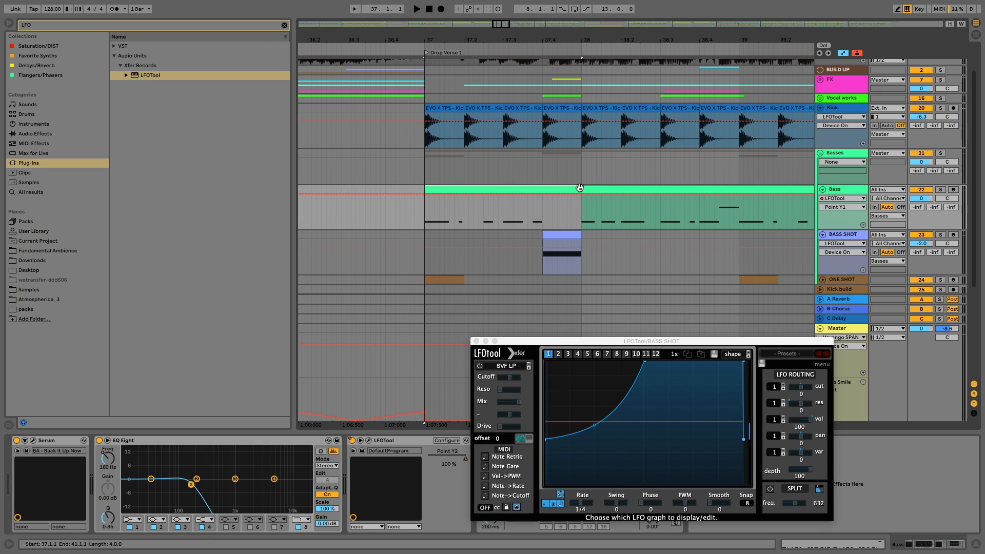
drag(547, 442, 546, 483)
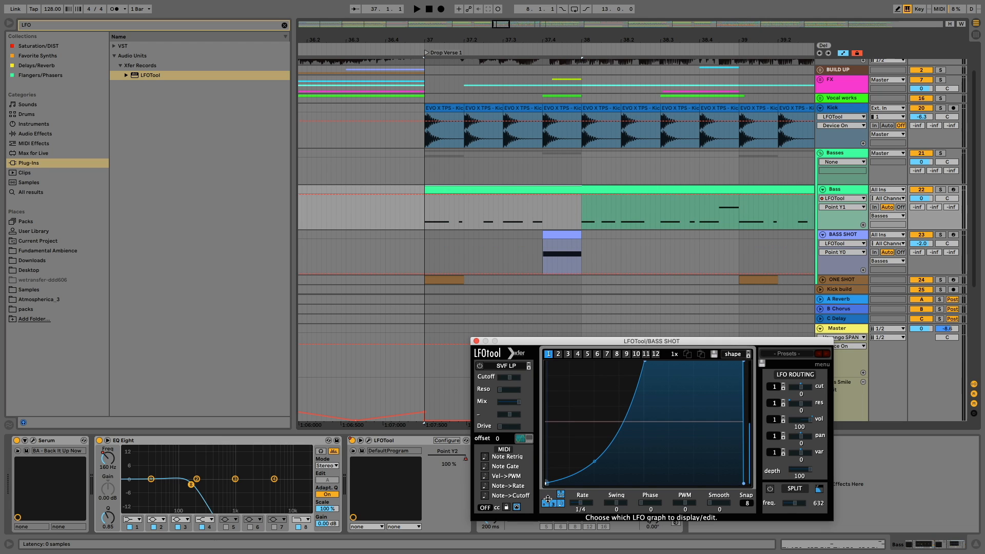
drag(646, 366, 601, 353)
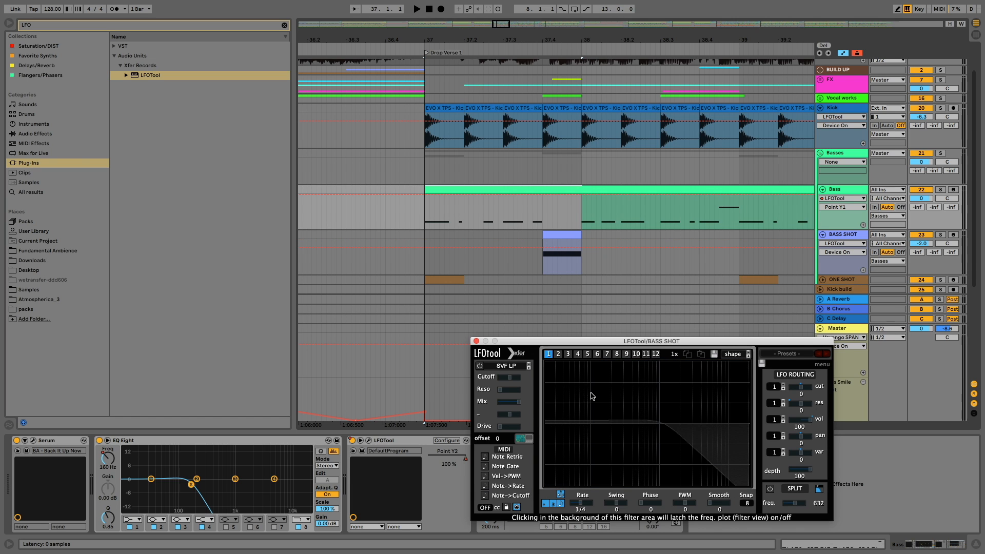
Play the BASS SHOT clip at 37.4.1 and reset the BASS SHOT track's volume to 0
click(562, 252)
key(space)
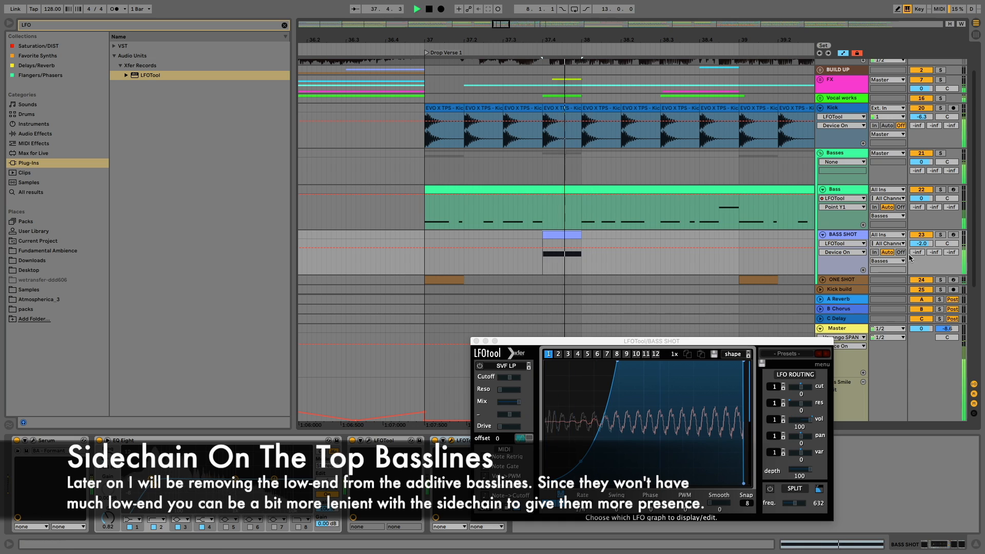
right_click(922, 245)
click(895, 272)
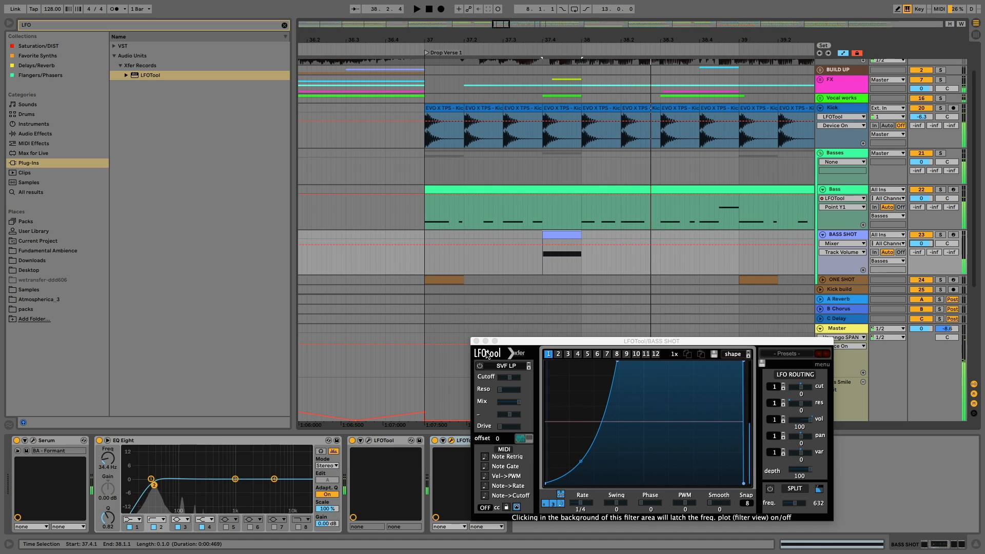
Play the drop from 36.2.2 to check the BASS SHOT sidechain against the kick
click(595, 377)
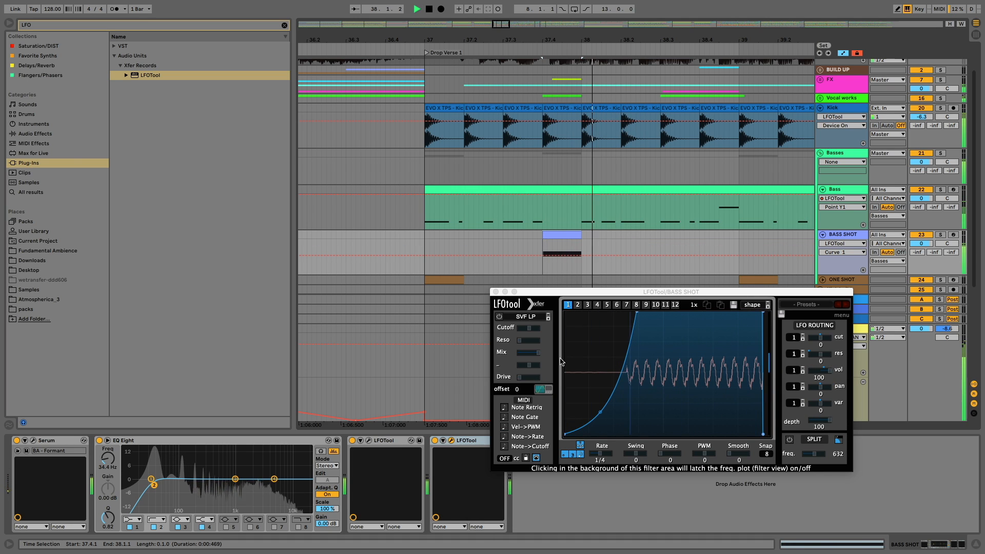
scroll(672, 212, down, 3)
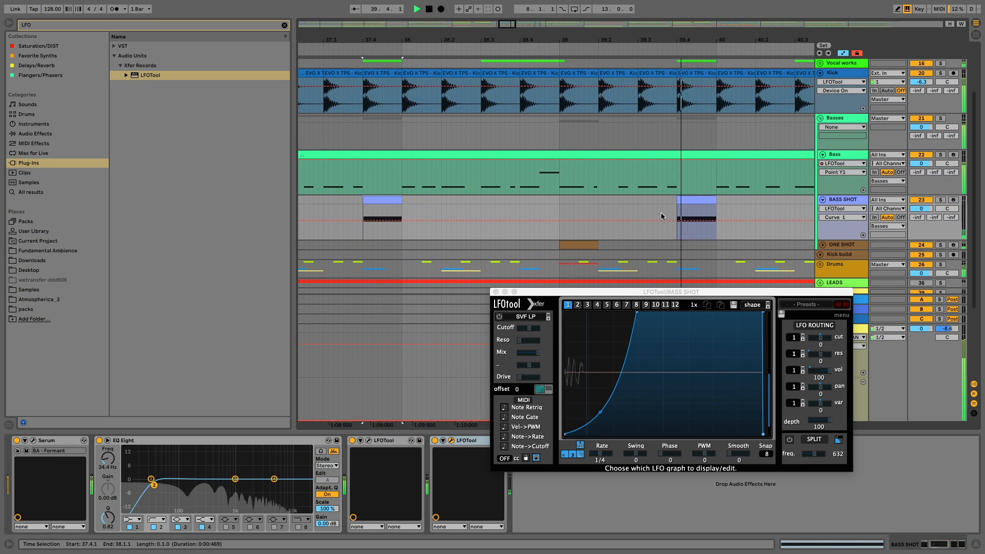
scroll(615, 213, left, 3)
click(338, 199)
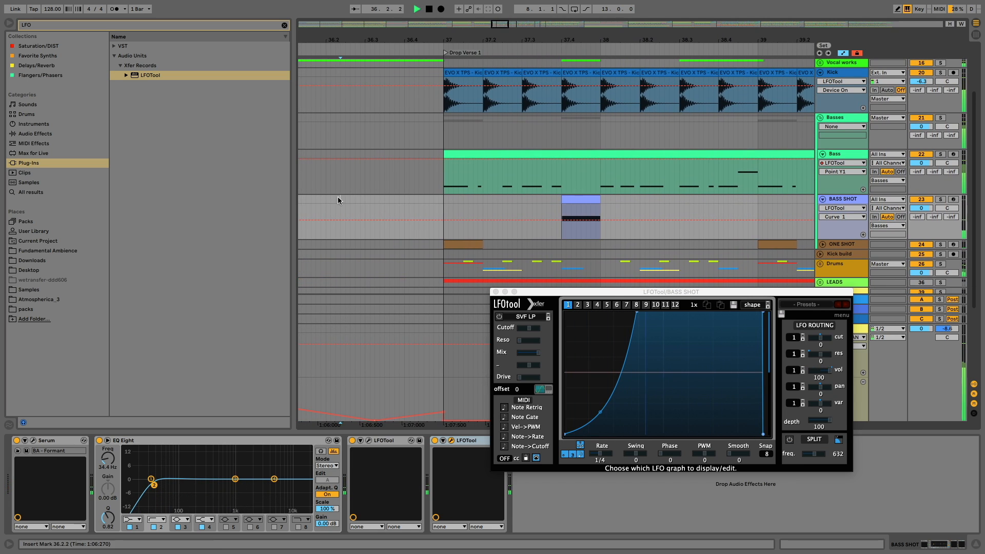
scroll(505, 203, right, 1)
scroll(505, 204, up, 1)
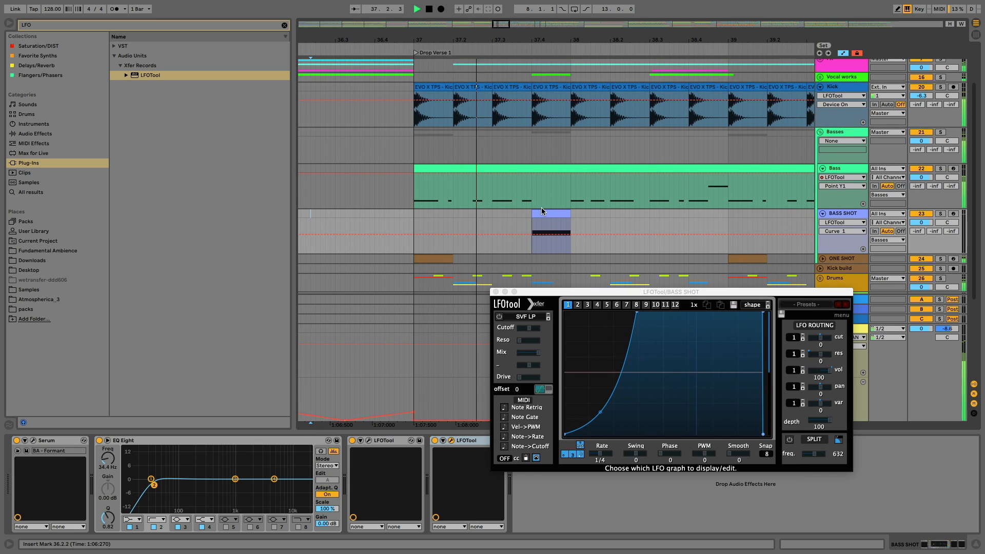
key(space)
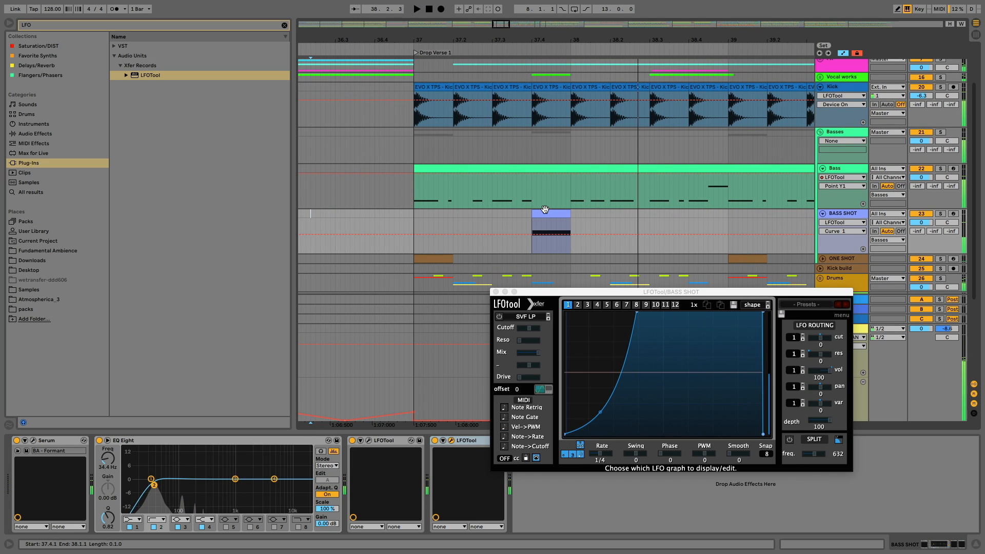
Raise the BASS SHOT EQ Eight low cut to 144 Hz while auditioning its clip at 37.4.1
click(545, 211)
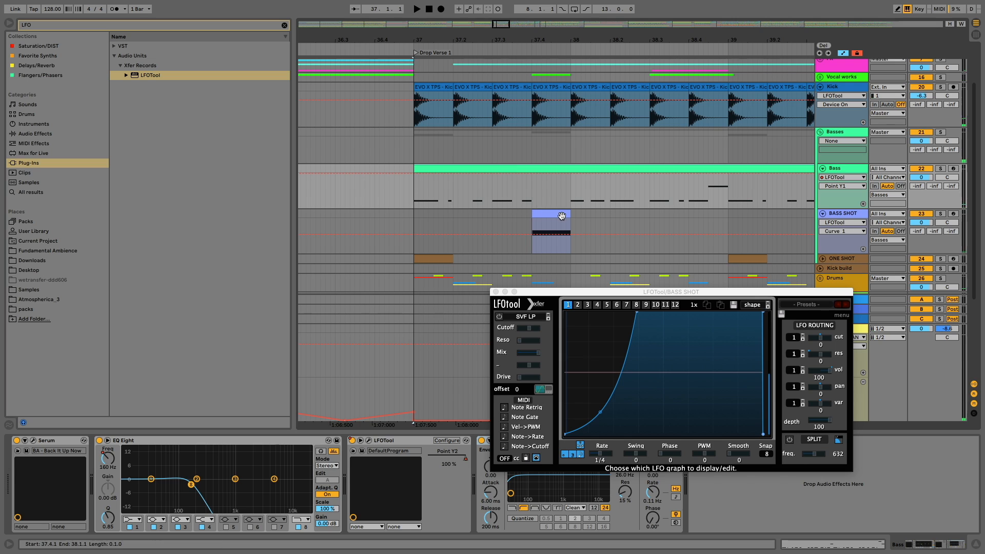
click(560, 214)
key(space)
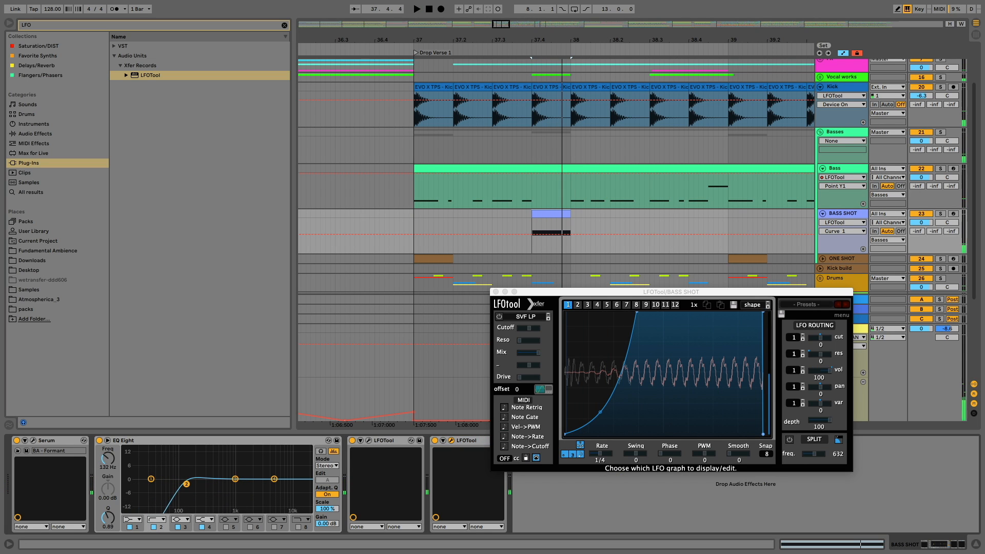
key(space)
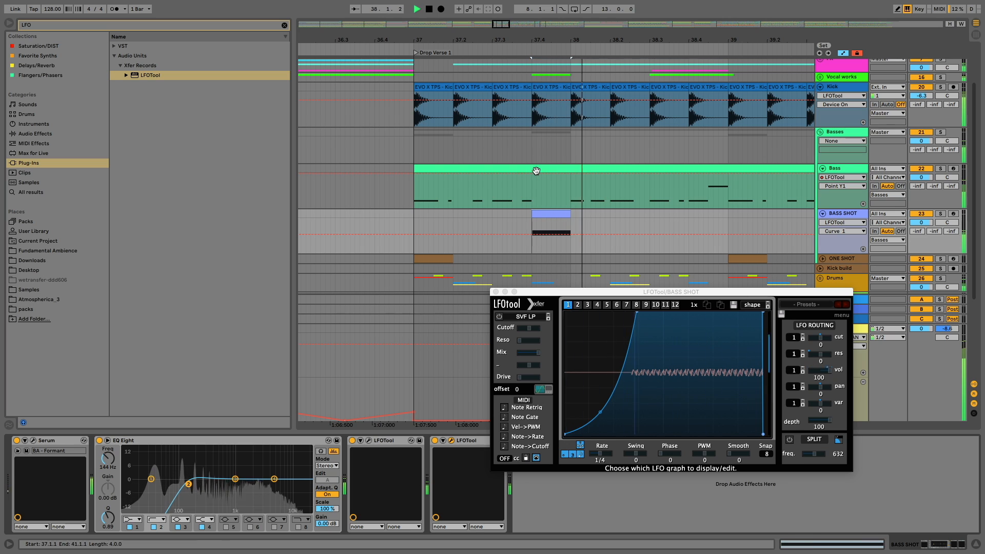
key(space)
Open the Bass clip's MIDI notes, close the BASS SHOT LFOTool, and enlarge the note editor
double_click(535, 169)
click(495, 292)
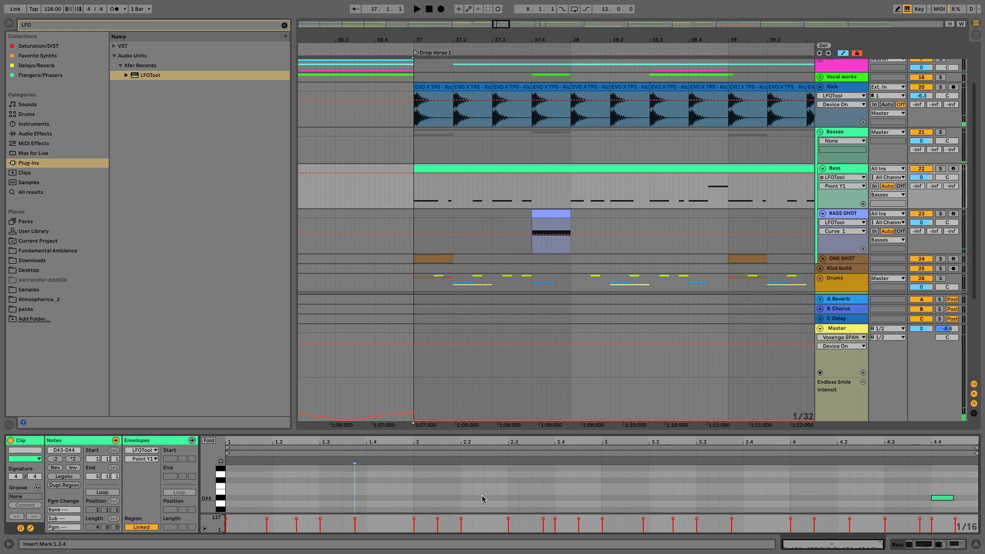
drag(487, 433, 448, 258)
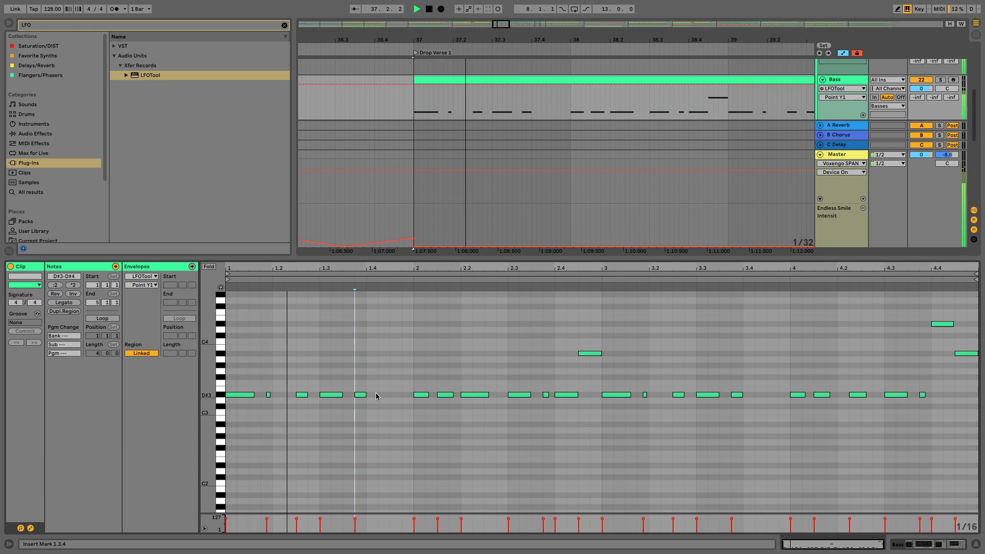
Add a D#3 note from 1.4.1 to 2.1.1 in the Bass clip at 37 and play the drop
drag(368, 395, 408, 396)
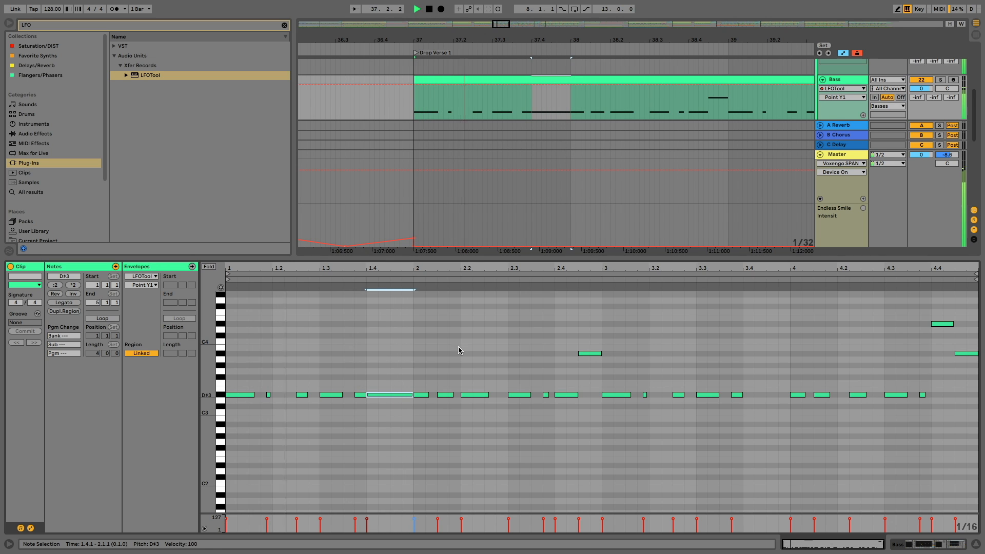
click(837, 81)
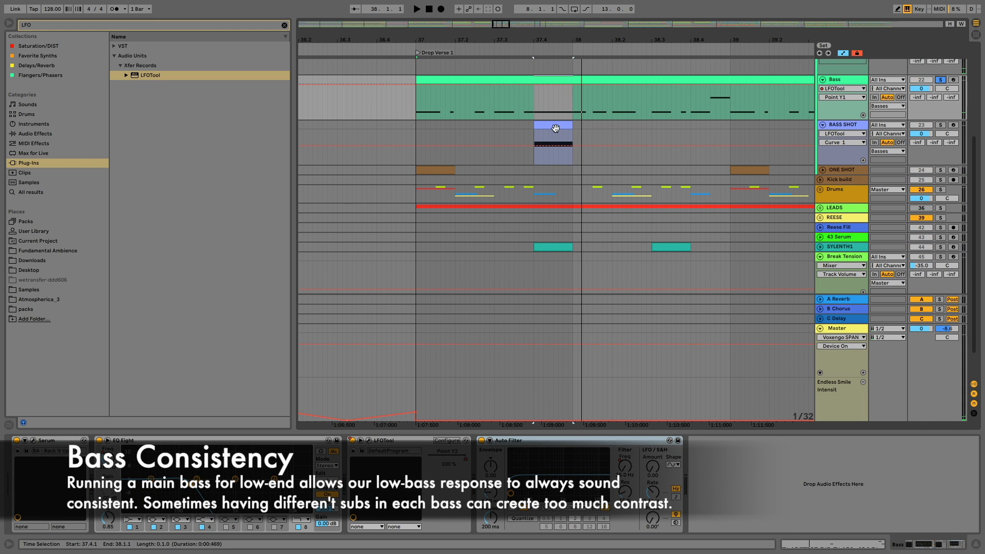
key(space)
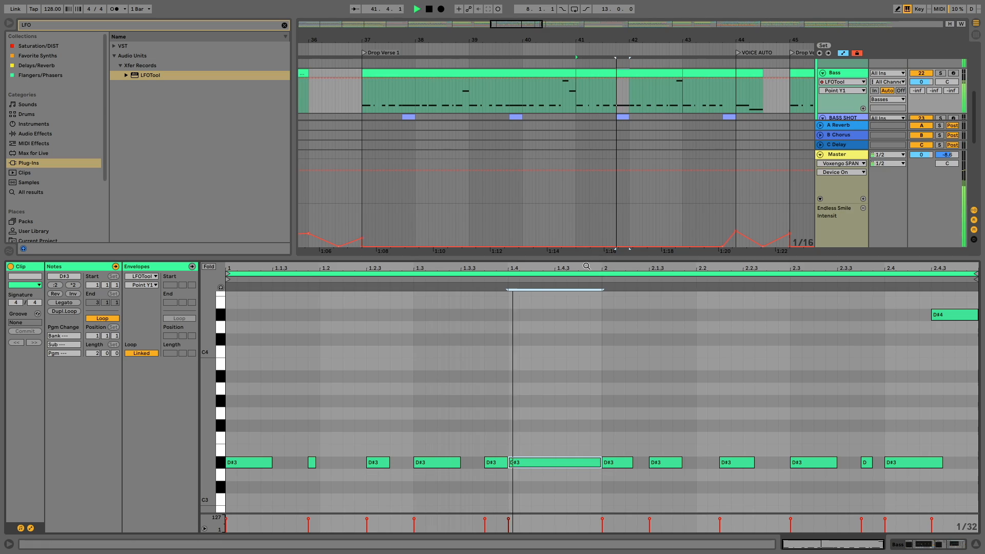
Add a D#3 note at 1.4.1 in the Bass clip at bar 43, extend it to 2.1.1 and play it
click(806, 354)
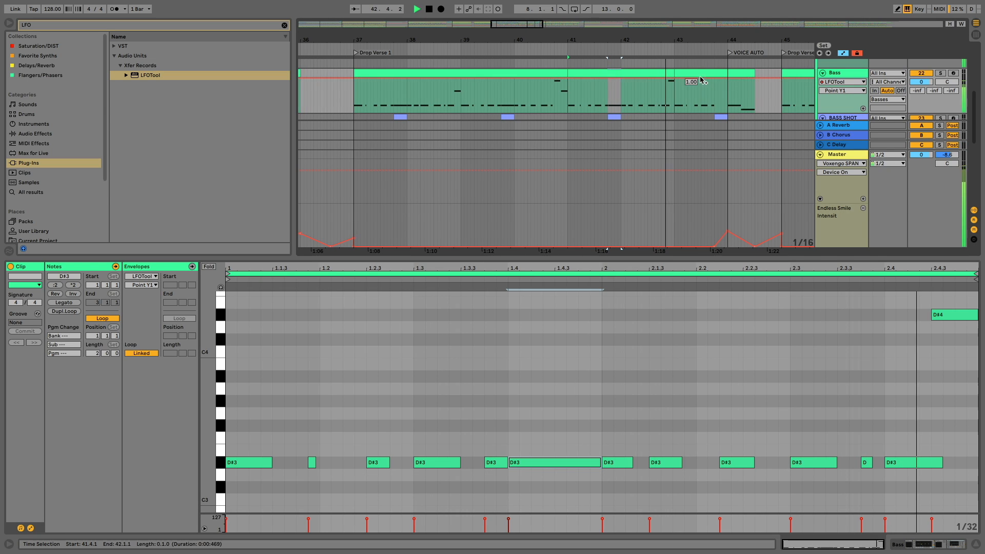
click(696, 74)
double_click(795, 462)
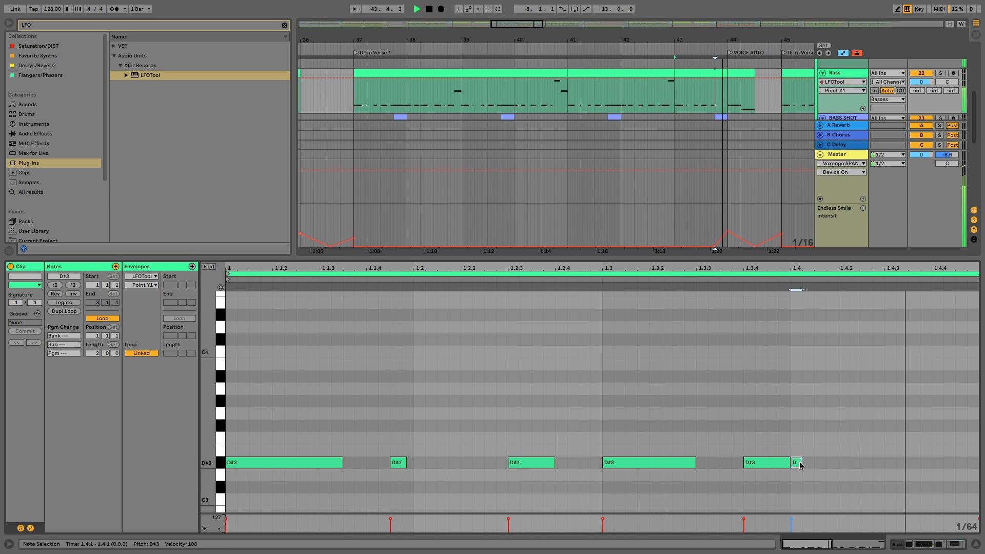
drag(803, 463, 967, 467)
key(space)
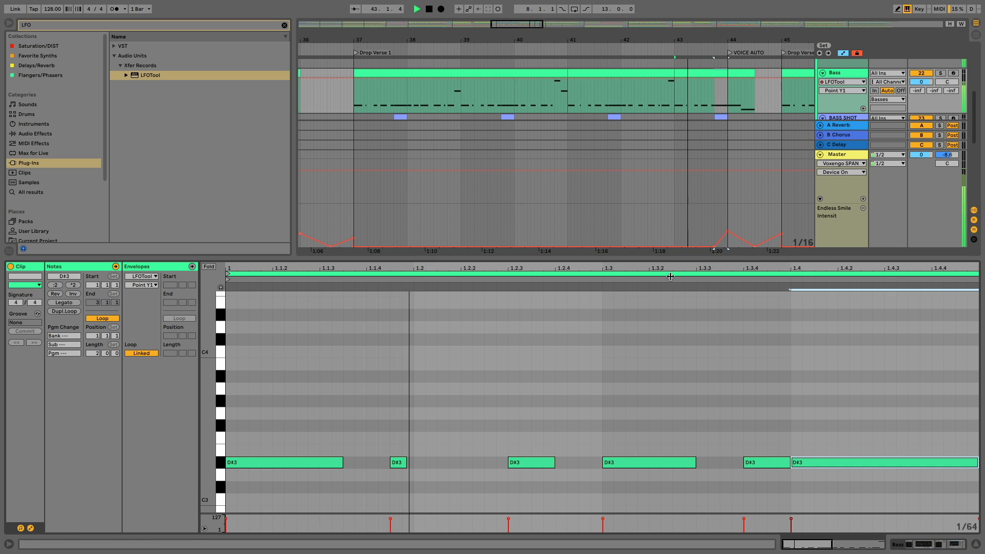
Hide the note editor and play the arrangement from 35.3.3, before Drop Verse 1
key(alt+super+l)
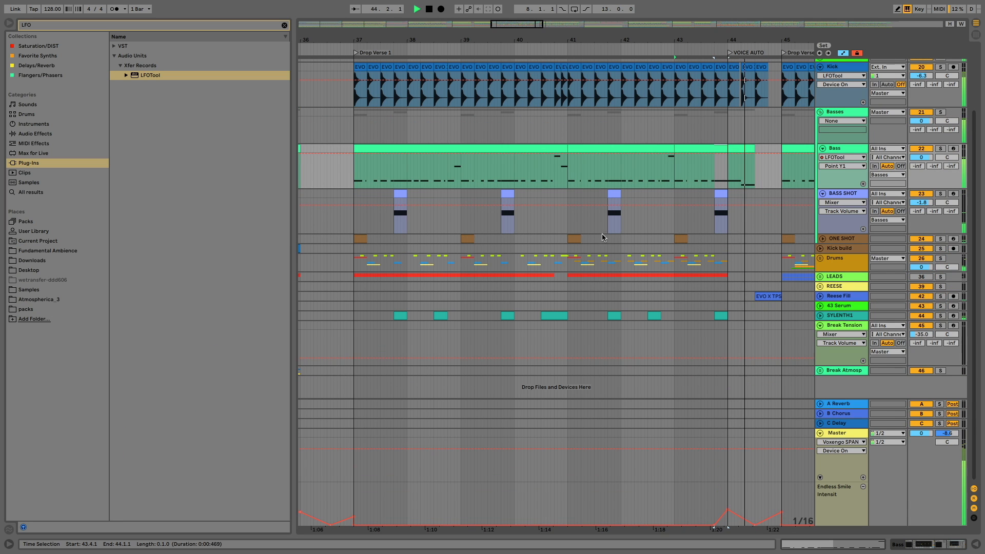
scroll(583, 177, left, 3)
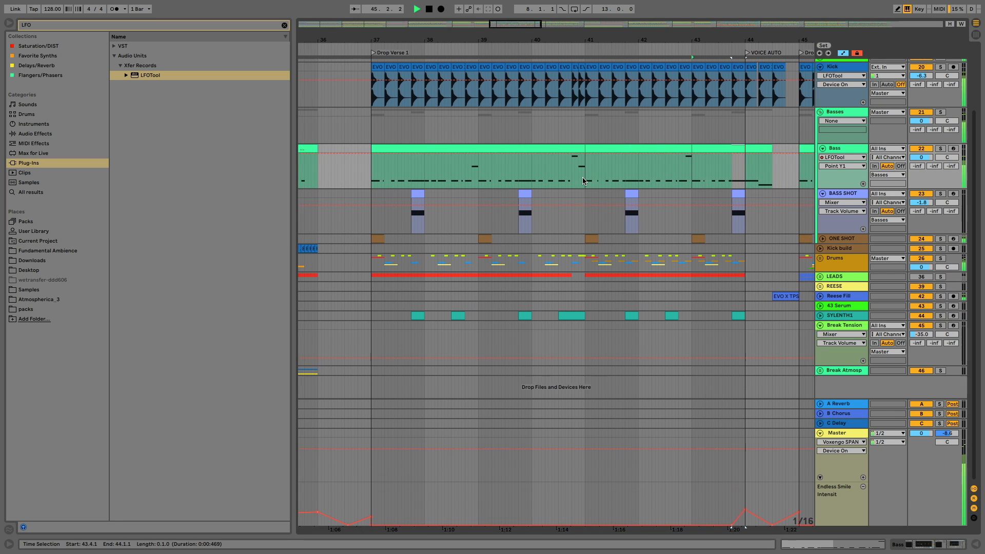
click(350, 182)
key(space)
key(space)
Unfold the ONE SHOT track, show its device chain and listen to its clips in the drop
click(842, 239)
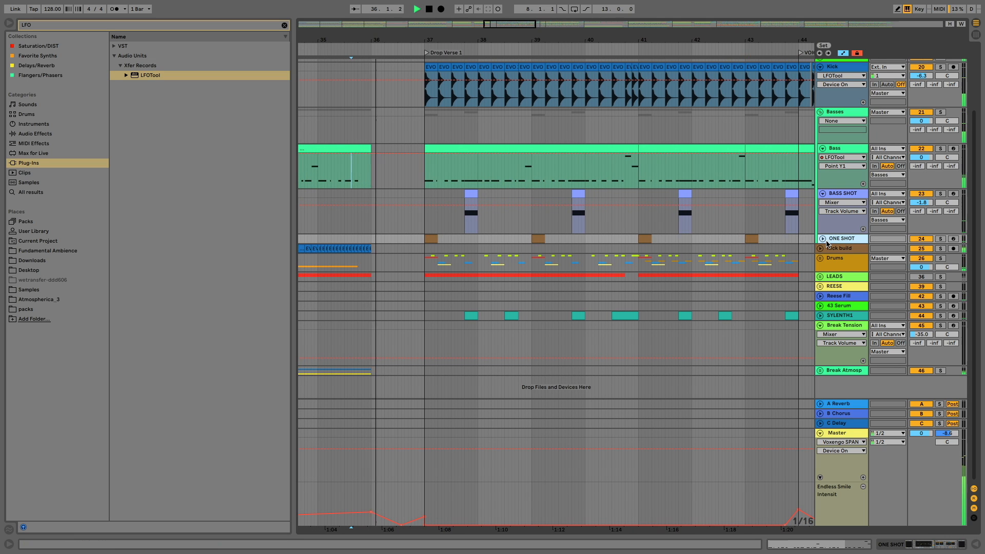
click(822, 239)
double_click(840, 239)
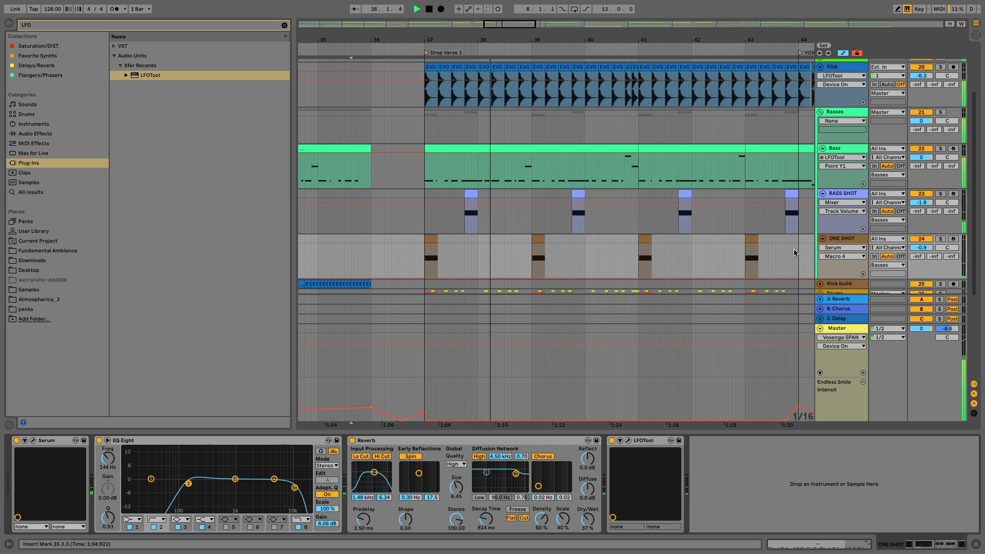
scroll(794, 252, down, 1)
scroll(388, 212, up, 4)
key(space)
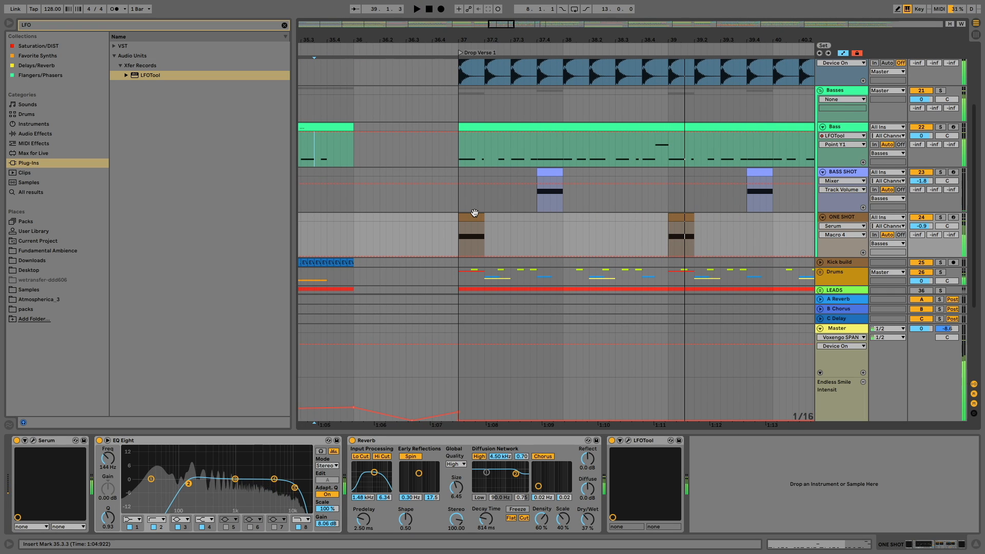
Solo the Bass track and play it from the start of Drop Verse 1 at 37.1.1
click(475, 213)
click(842, 131)
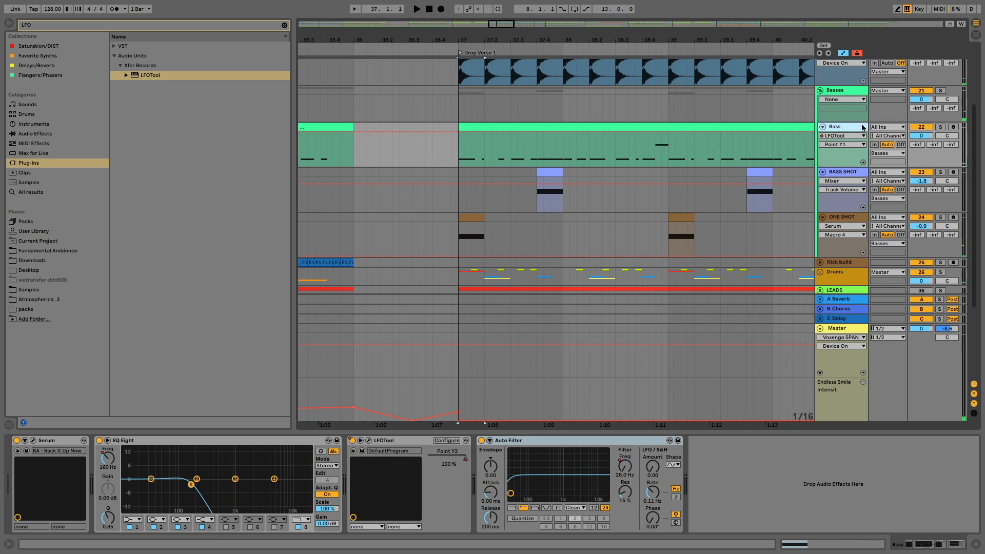
click(941, 127)
key(space)
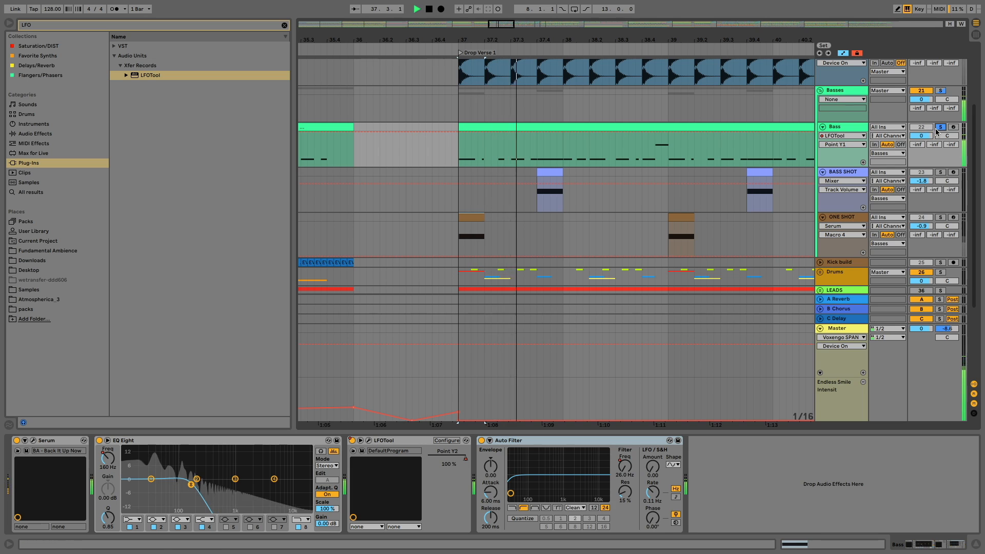
key(space)
Search the plug-ins for "PLUGIN" and load Black Box Analog Design HG-2 after Serum on the Bass track
click(284, 25)
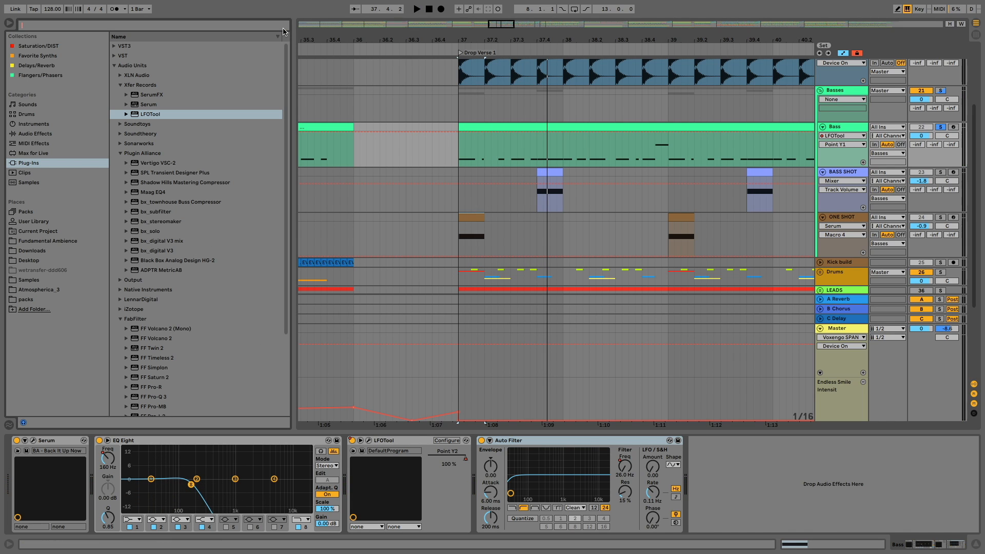
text(PLUGIN)
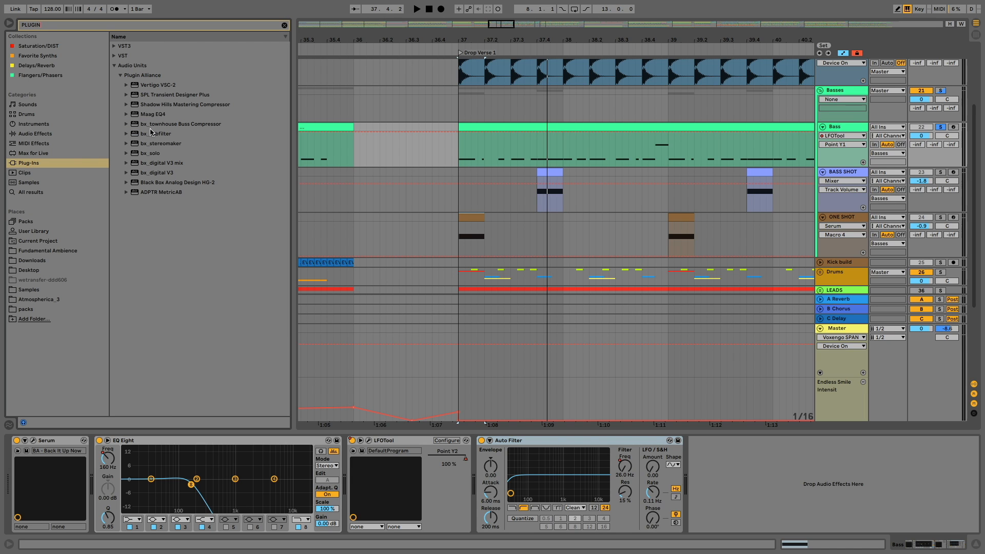
click(153, 135)
click(154, 182)
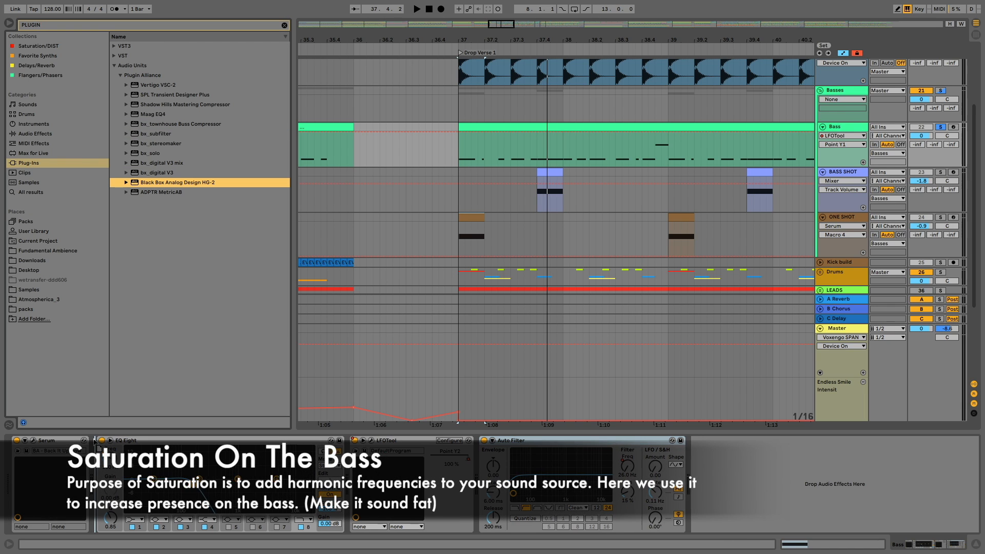
key(Return)
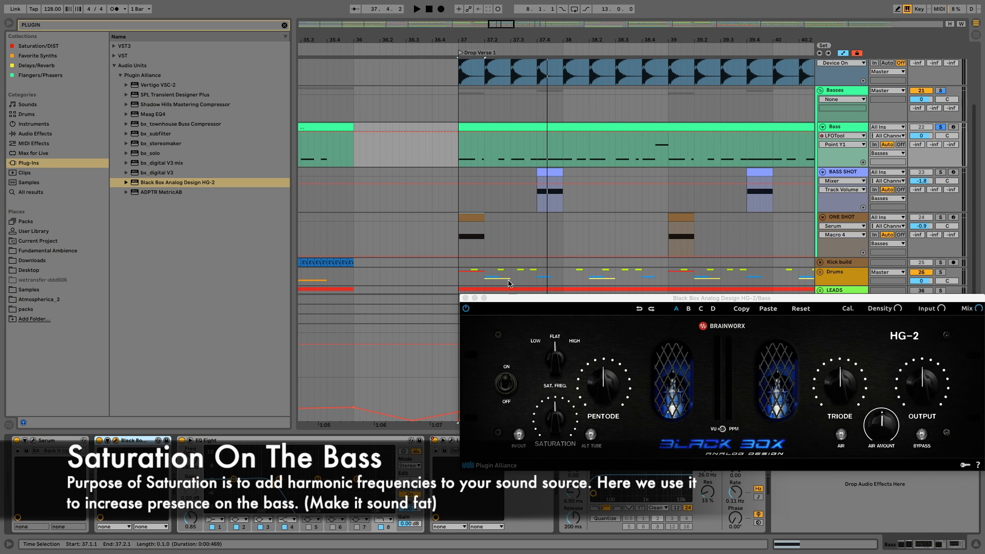
Switch to the Session mixer and place the HG-2 window above the track faders
drag(589, 302, 521, 436)
key(Tab)
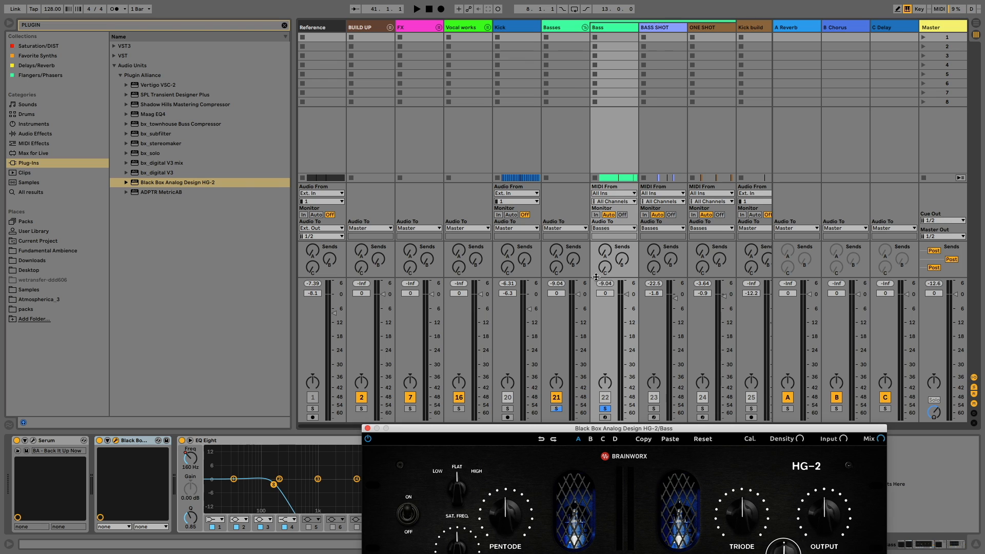
click(595, 277)
drag(644, 429, 587, 106)
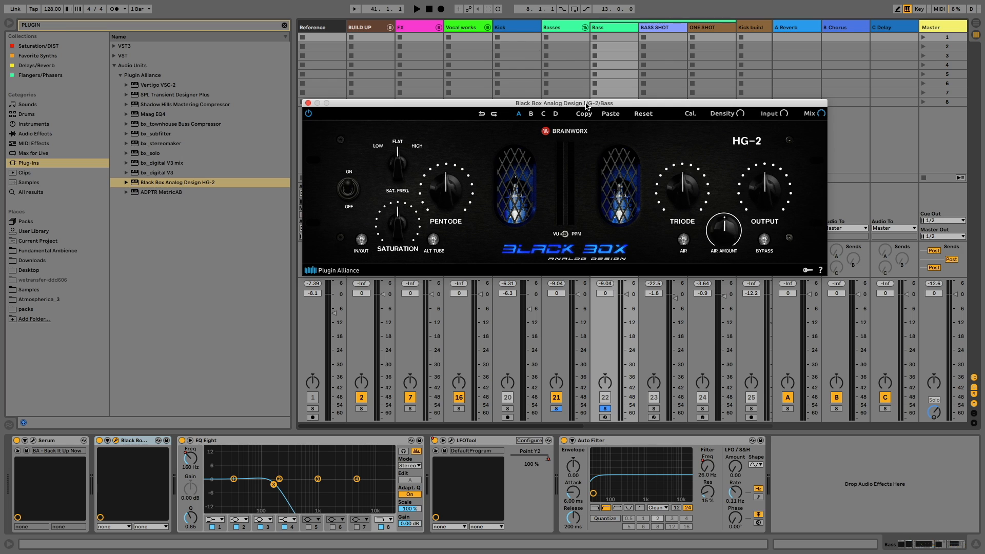
drag(586, 106, 542, 54)
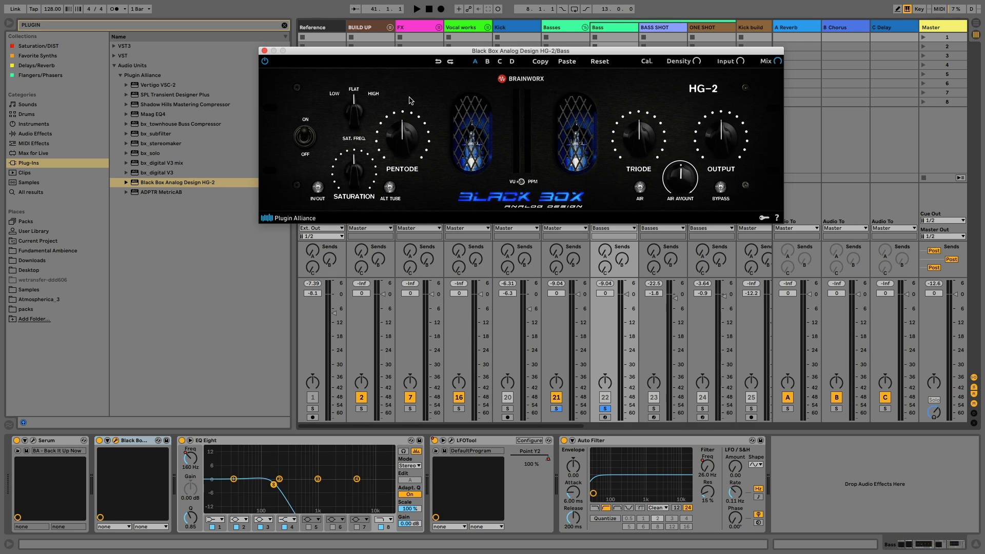
drag(399, 54, 469, 369)
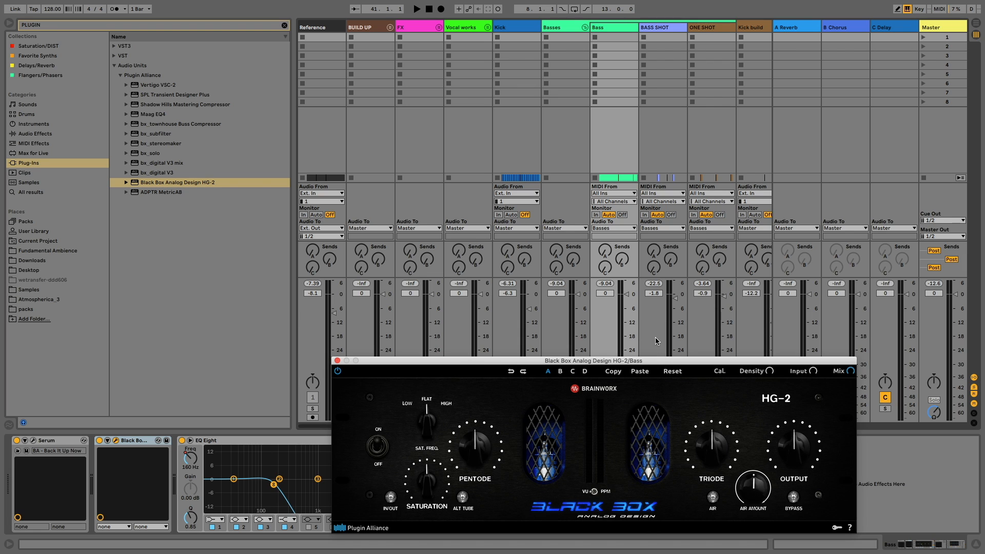
drag(654, 361, 650, 75)
Raise the HG-2 Pentode amount while auditioning the soloed Bass from the start of the drop
key(space)
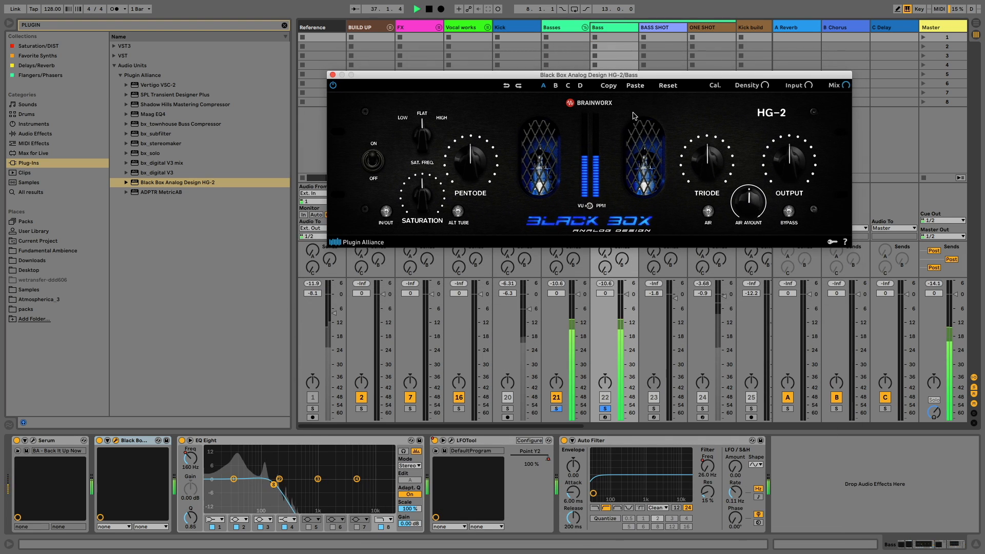
key(space)
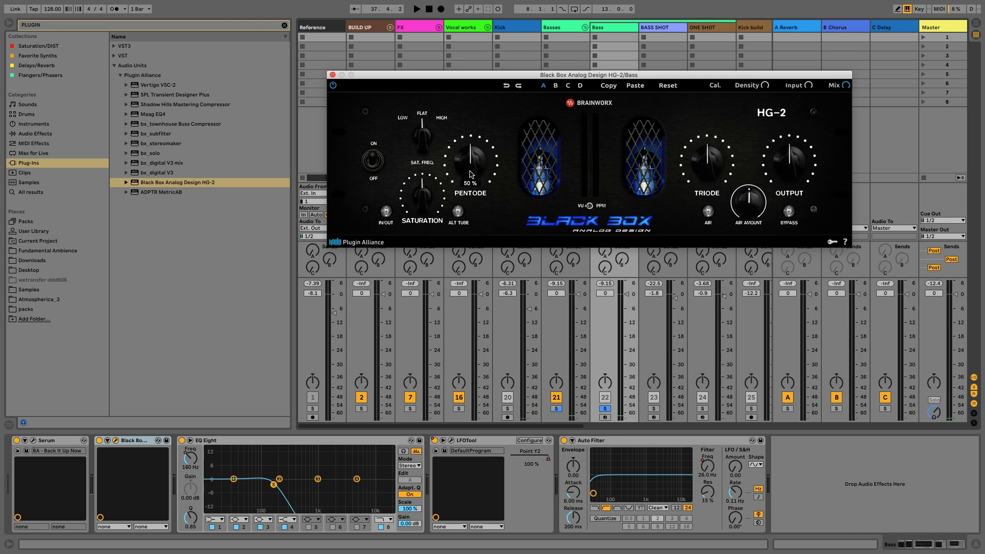
key(space)
drag(470, 173, 465, 141)
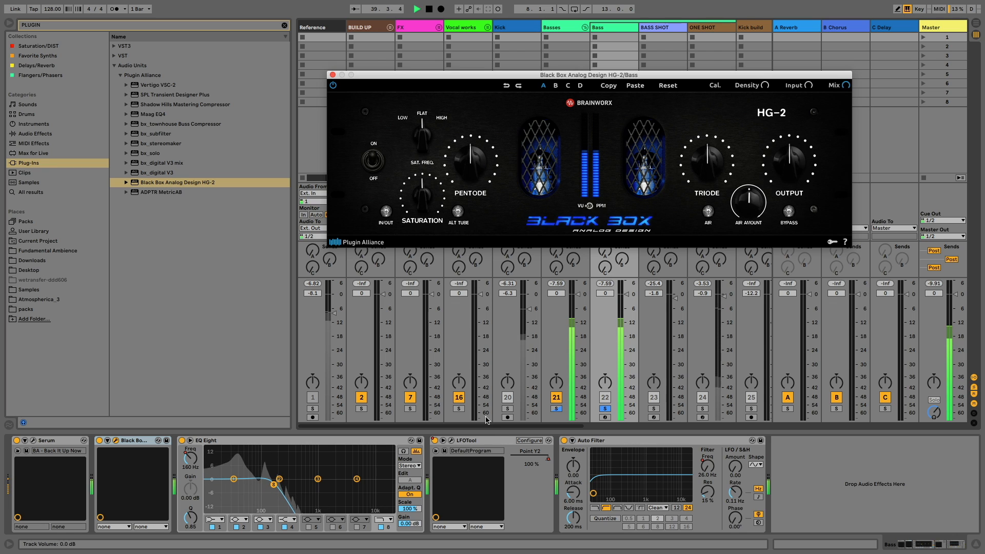
Set the HG-2 saturation frequency to LOW while the Bass plays
key(space)
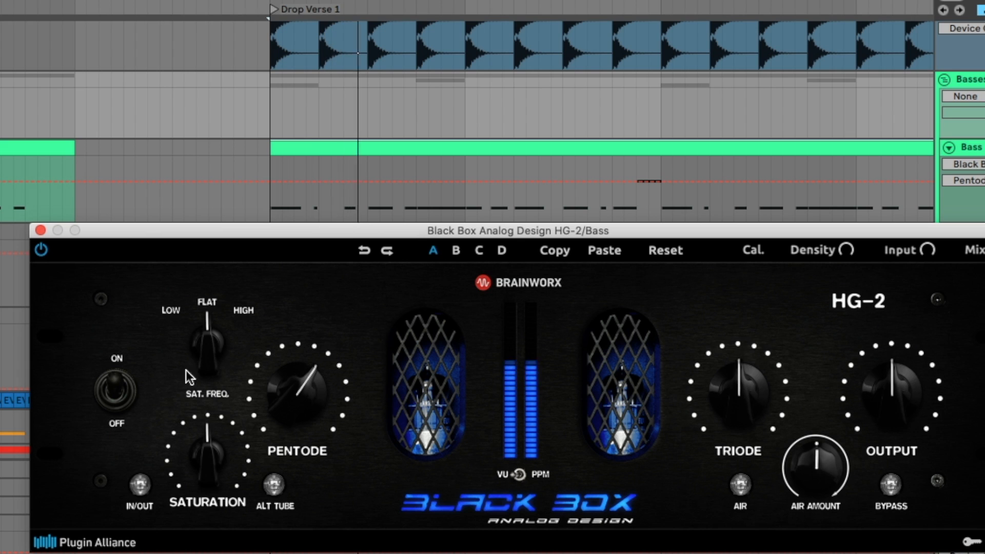
click(420, 134)
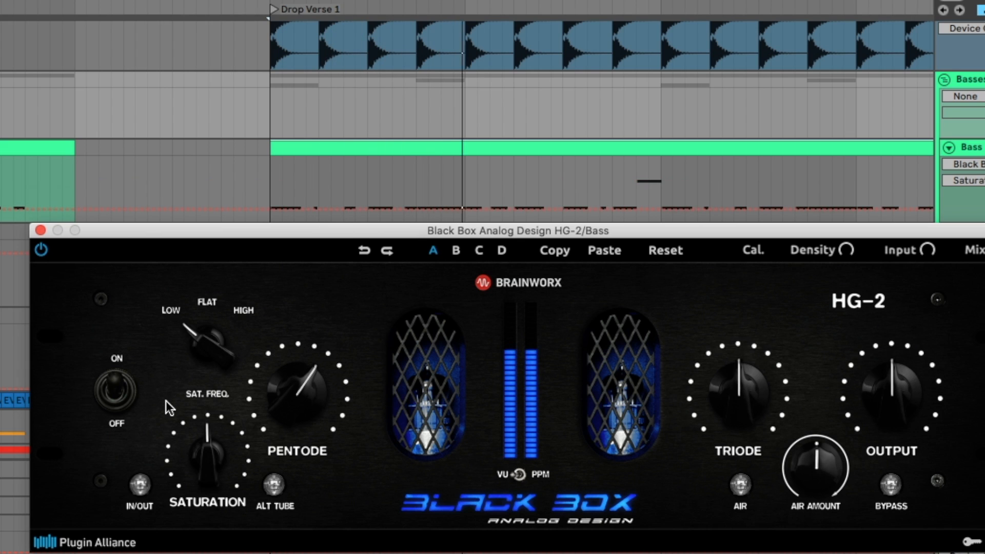
drag(227, 346, 182, 367)
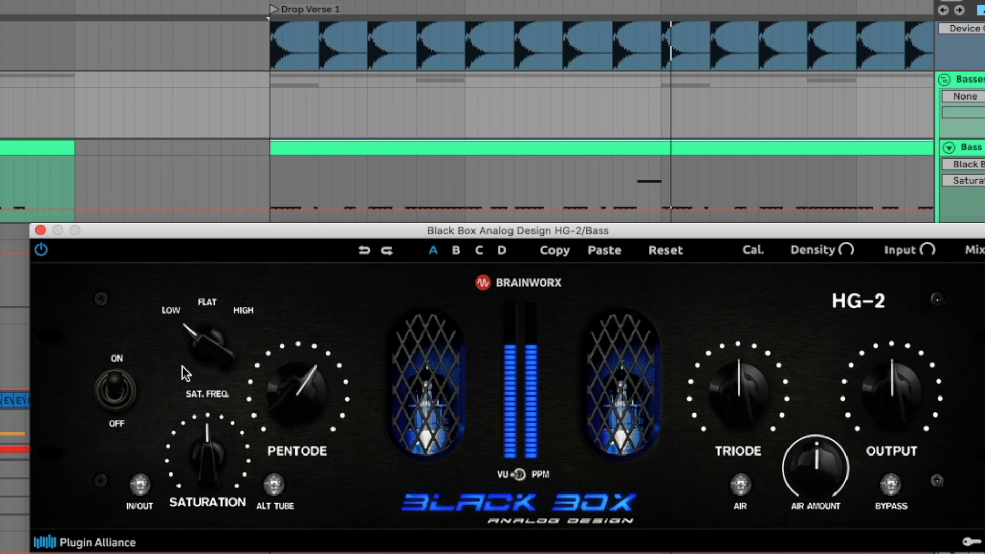
Return to the mixer and toggle the HG-2 bypass to compare the Bass with and without saturation in the full mix
click(976, 148)
key(Tab)
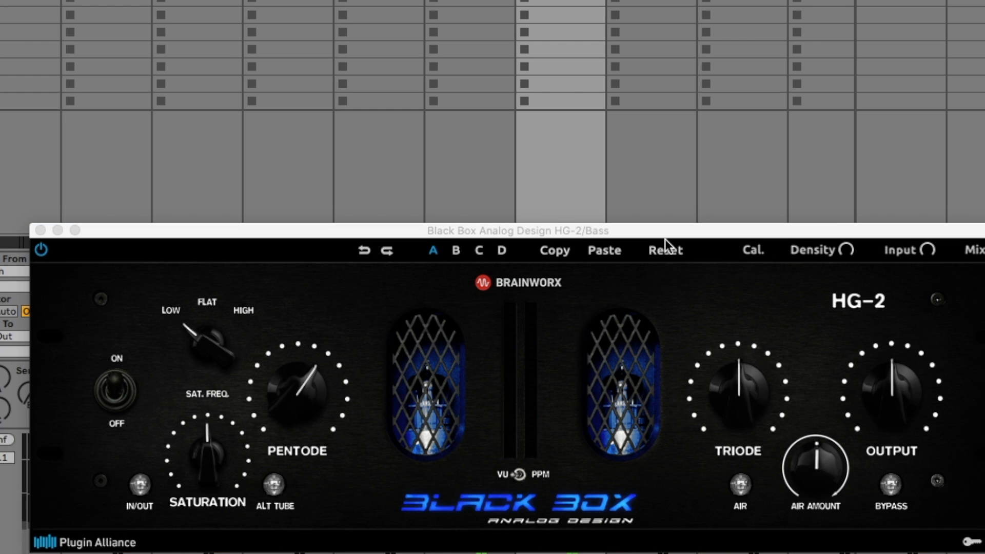
drag(665, 234, 633, 51)
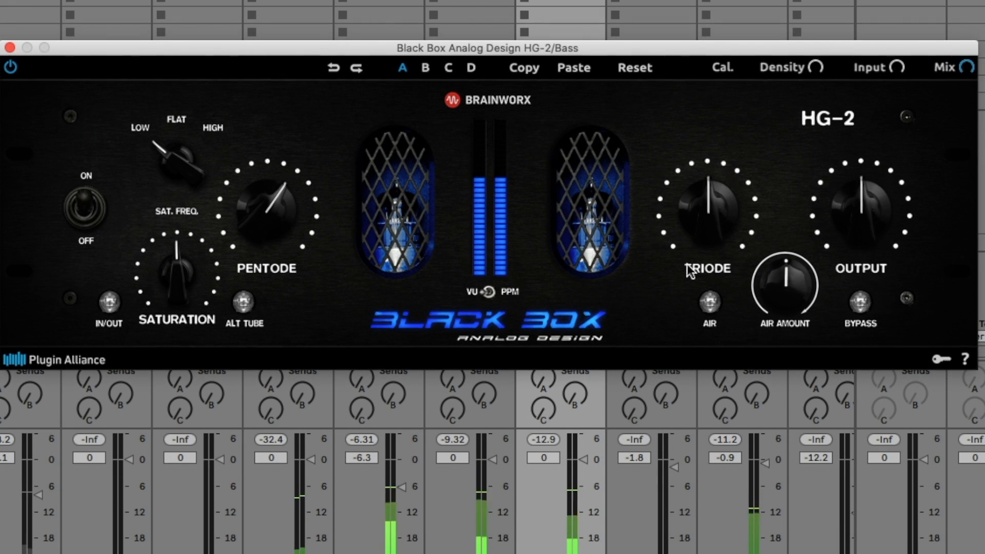
drag(958, 68, 771, 87)
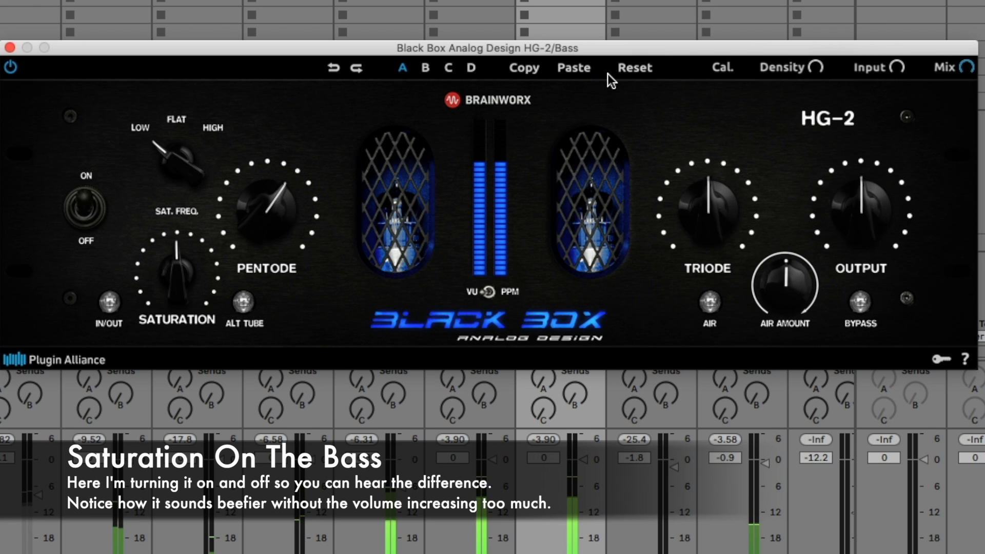
click(867, 306)
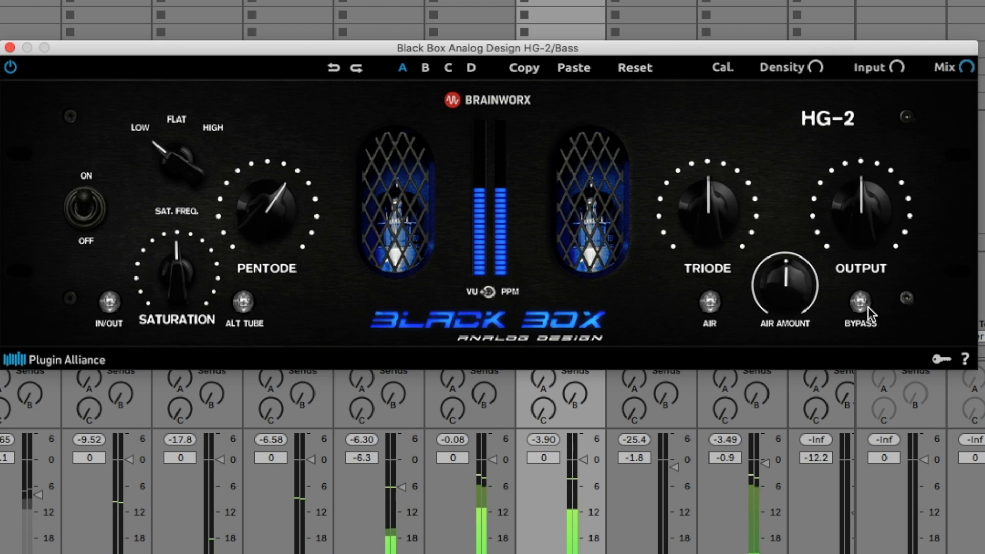
click(867, 307)
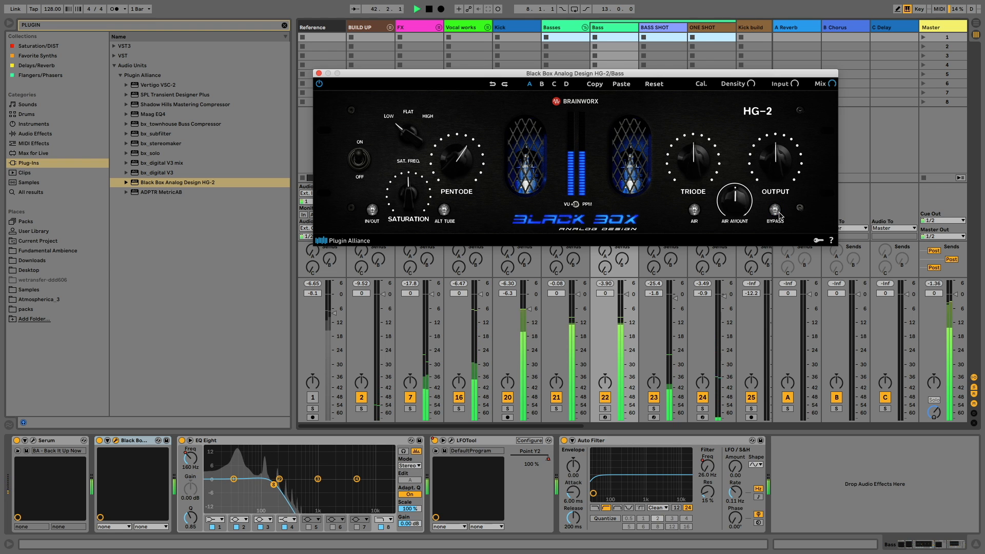
Lower the HG-2 Pentode slightly and adjust its Triode while playing the drop
drag(443, 166, 444, 173)
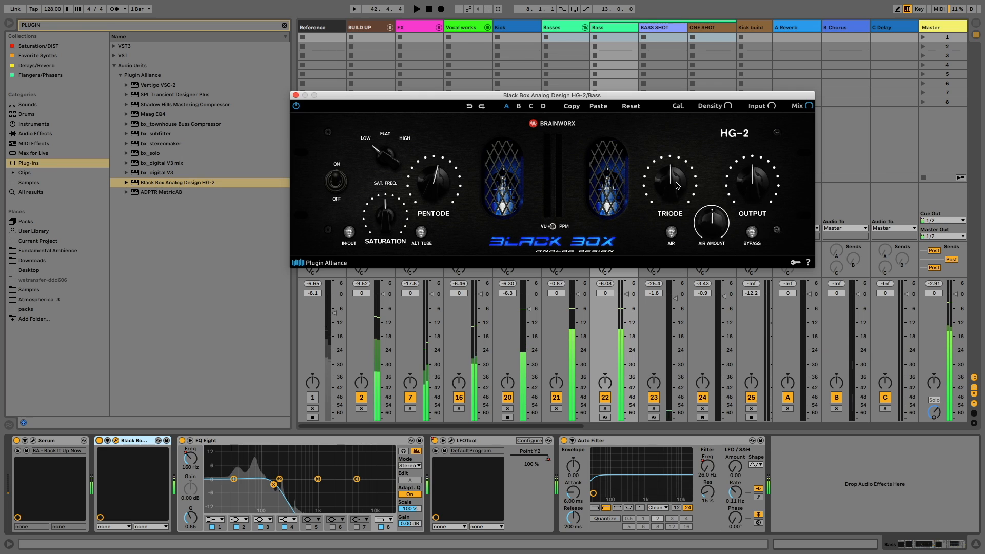
key(space)
drag(672, 174, 674, 166)
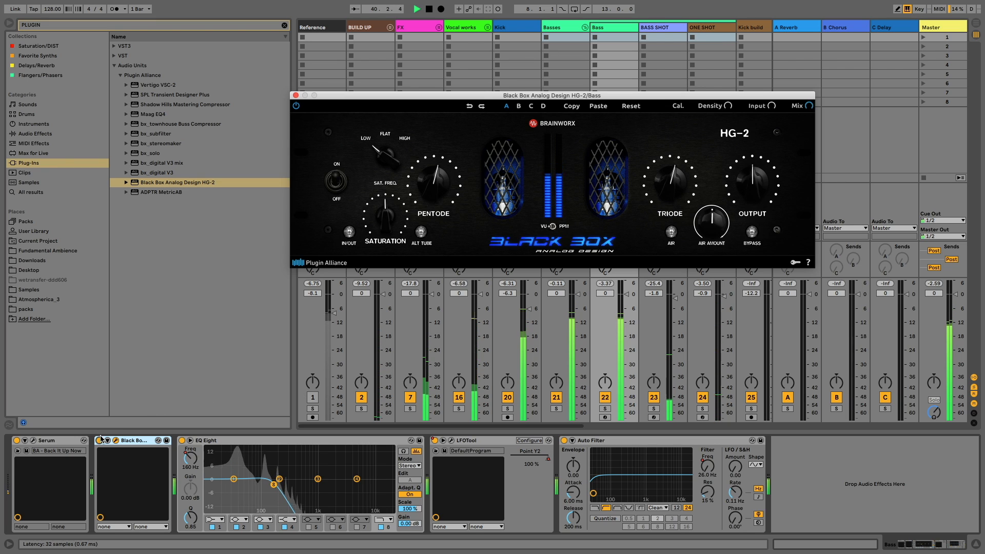
Solo the Bass and toggle the HG-2 device to compare its sound with and without the saturation during playback
click(604, 408)
click(100, 440)
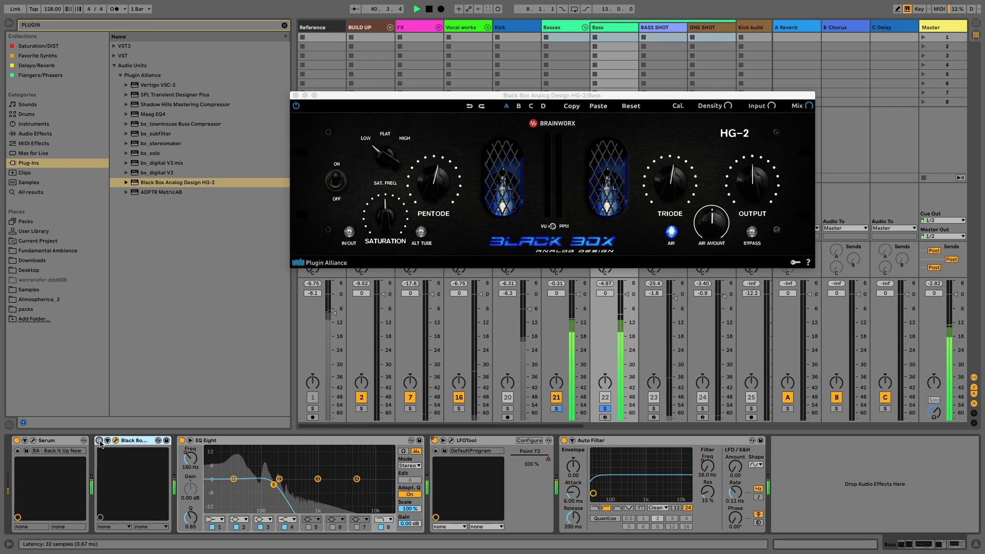
click(99, 440)
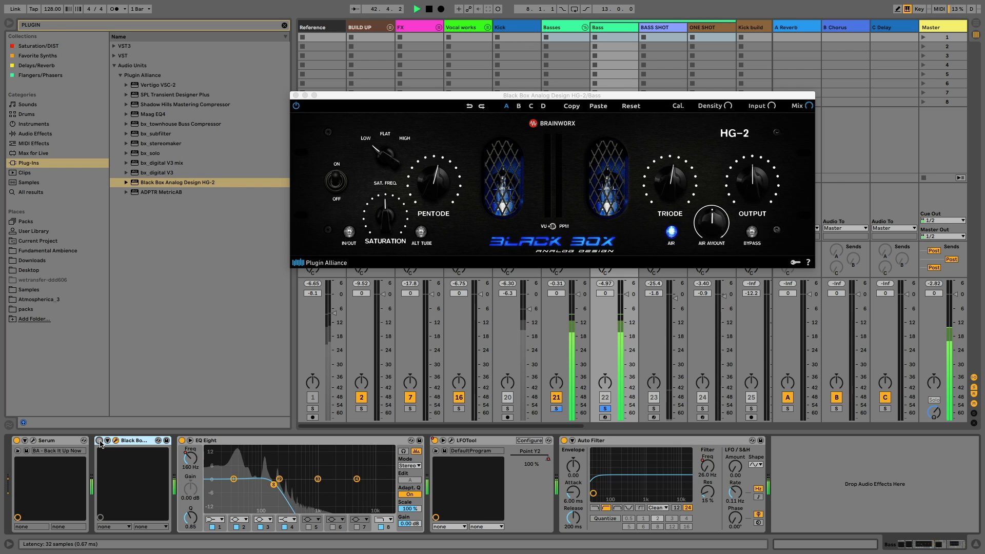
click(100, 440)
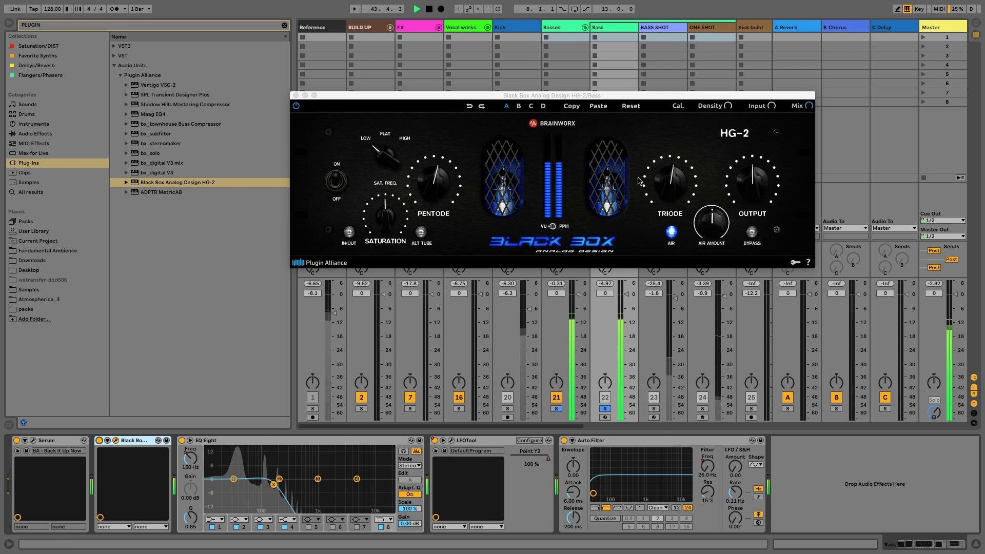
click(661, 178)
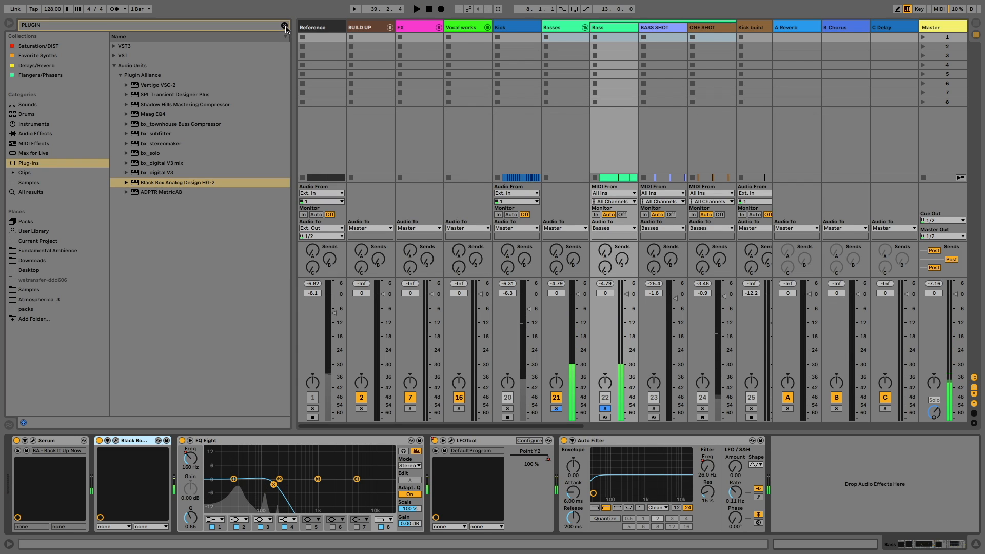
Search the plug-ins for "pro" and insert FF Pro-C 2 on the Bass between the HG-2 and EQ Eight
click(285, 26)
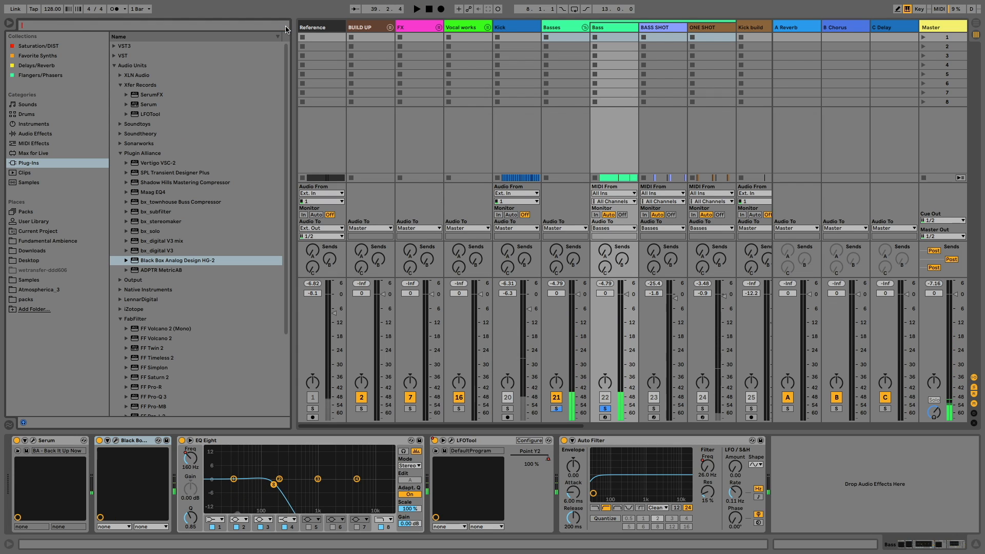
text(pro)
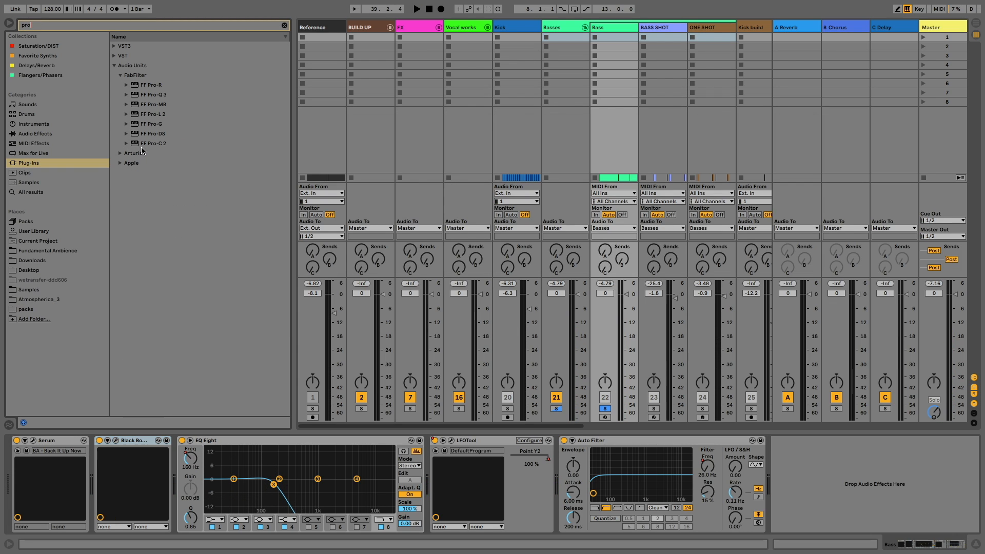
click(142, 151)
click(148, 114)
click(148, 124)
click(149, 144)
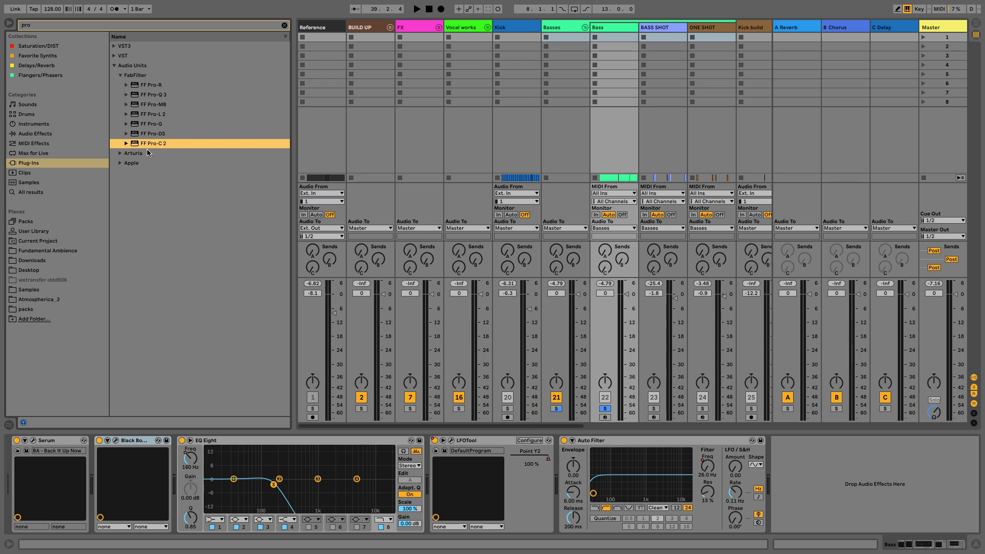
drag(145, 383, 203, 447)
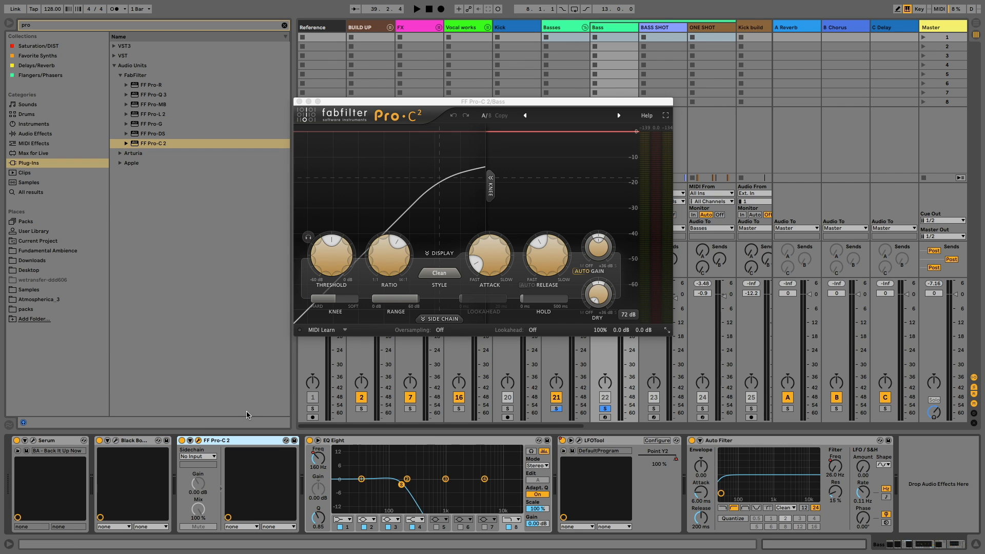
Fine-tune the Pro-C 2 threshold on the soloed Bass while playing the drop, keeping its plug-in window clear of the mixer
key(space)
key(space)
drag(332, 261, 367, 205)
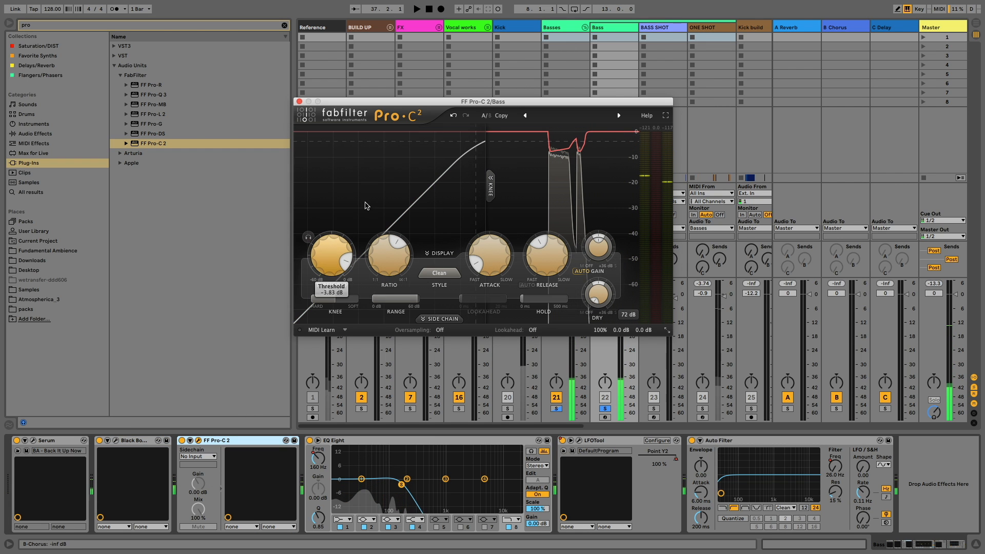
drag(501, 101, 367, 41)
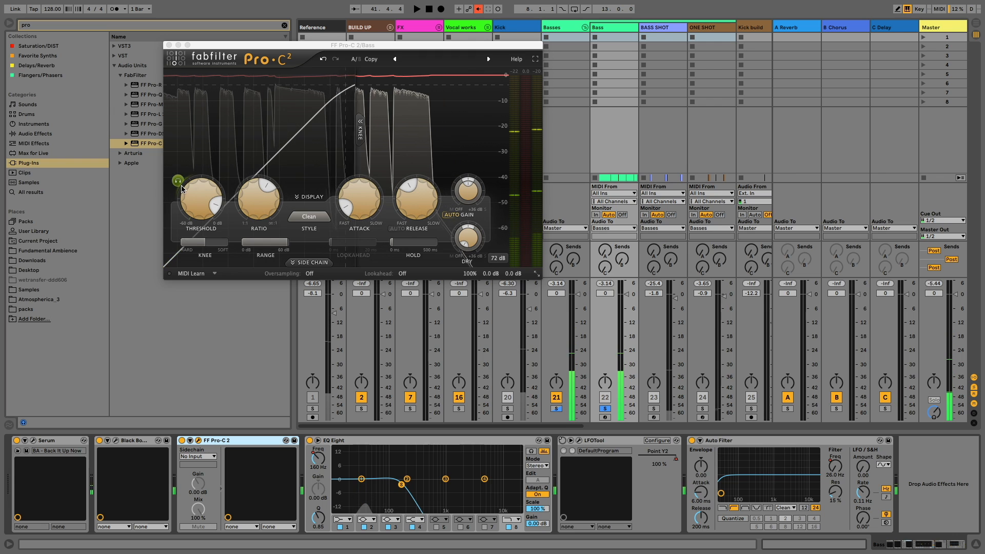
mouse_move(197, 199)
mouse_down()
mouse_move(181, 198)
mouse_move(194, 215)
mouse_up()
key(space)
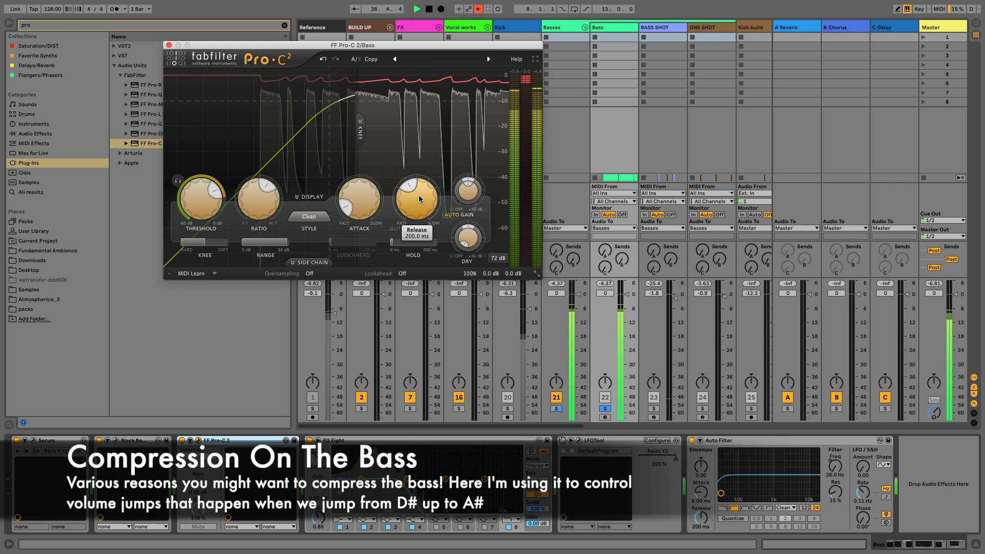
key(space)
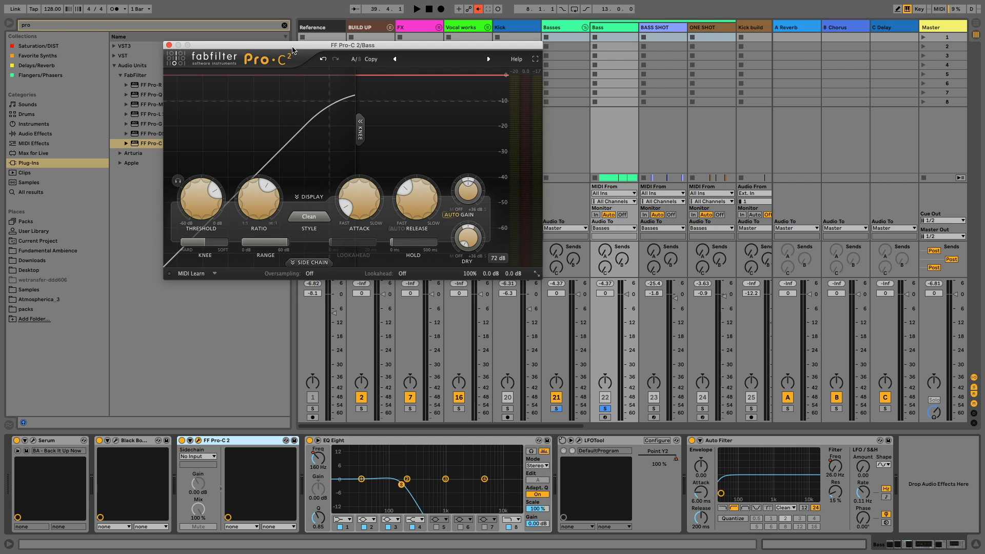
Review the Pro-C 2 compression styles and keep Clean selected
drag(294, 50, 296, 121)
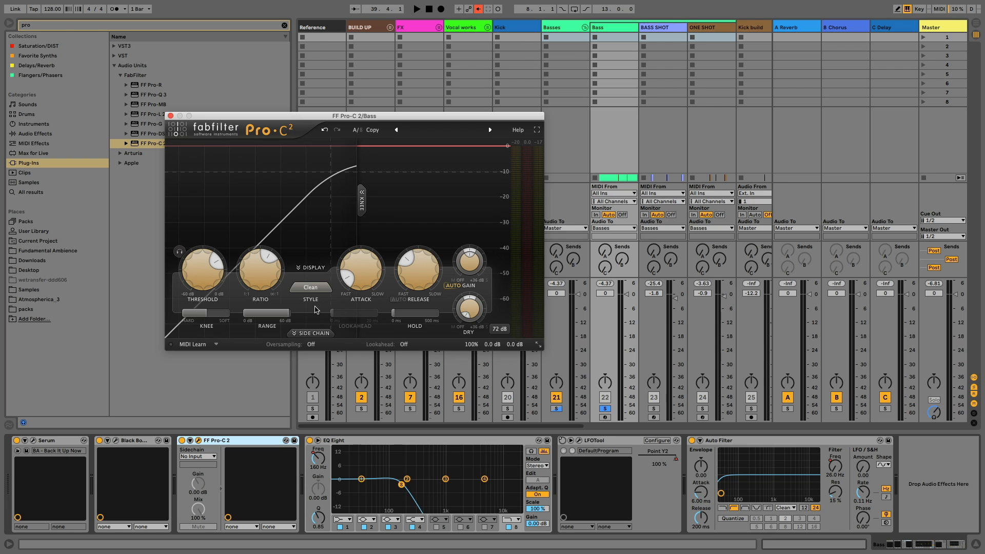
click(313, 290)
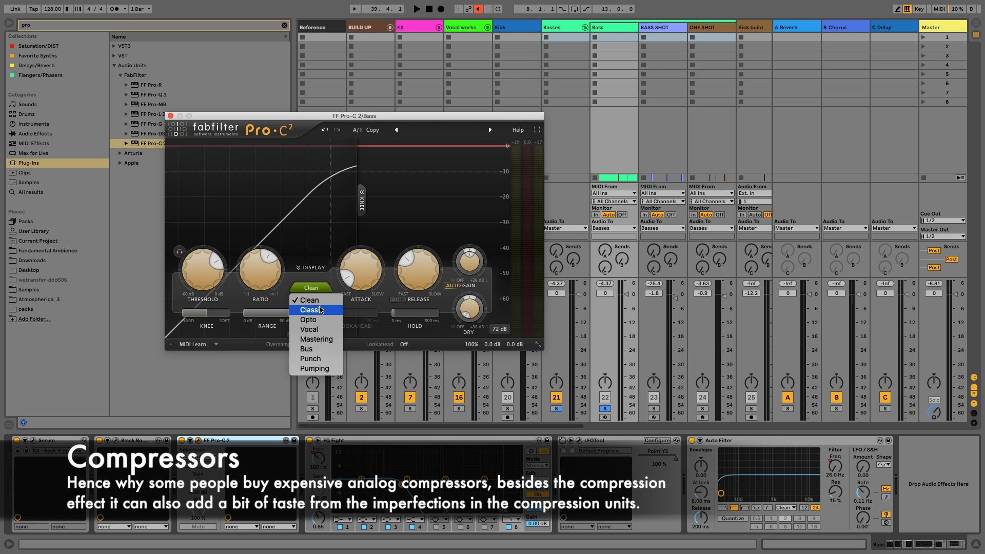
click(318, 278)
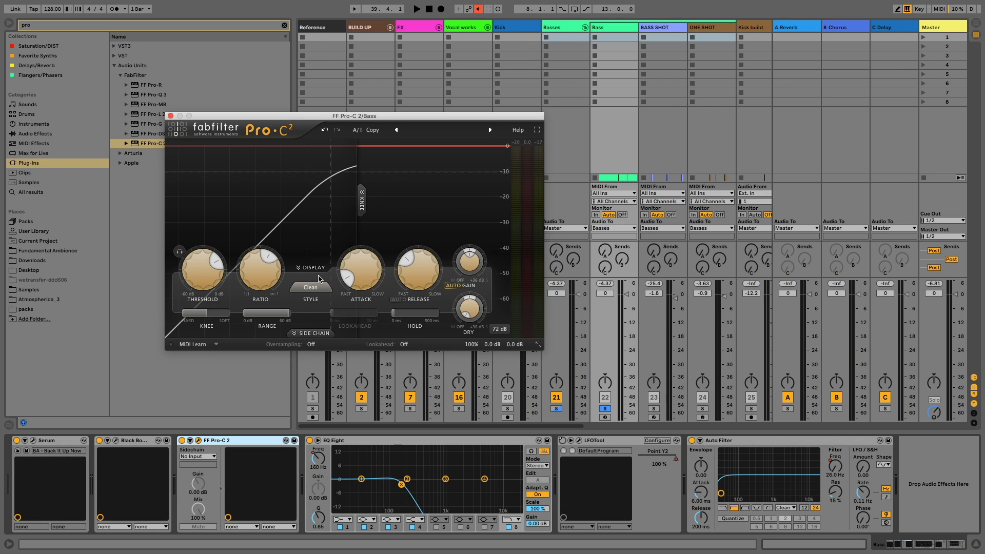
click(319, 288)
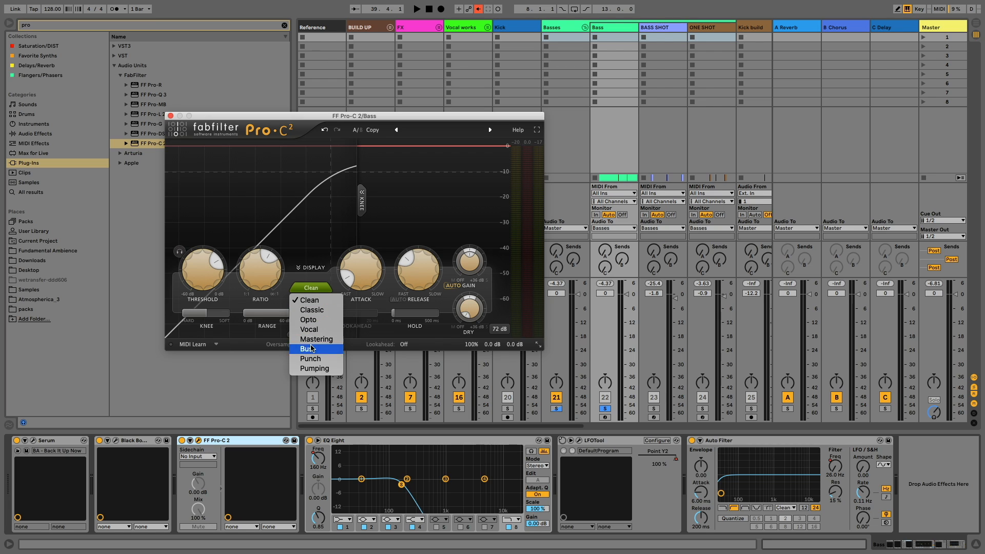
click(318, 300)
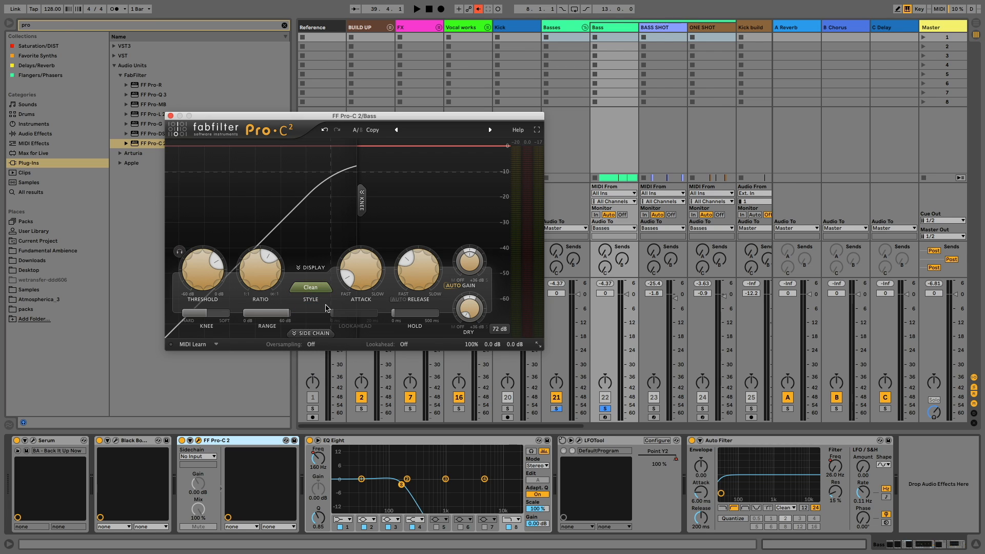
Collapse the Pro-C 2 display to its level meters and slow the attack to about 5.77 ms while the Bass plays
click(314, 268)
key(space)
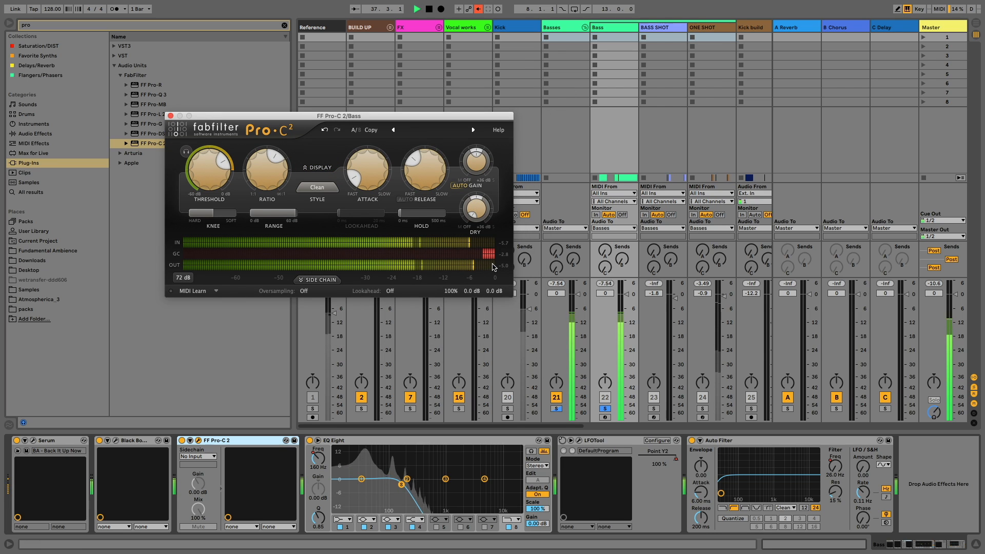
mouse_move(492, 262)
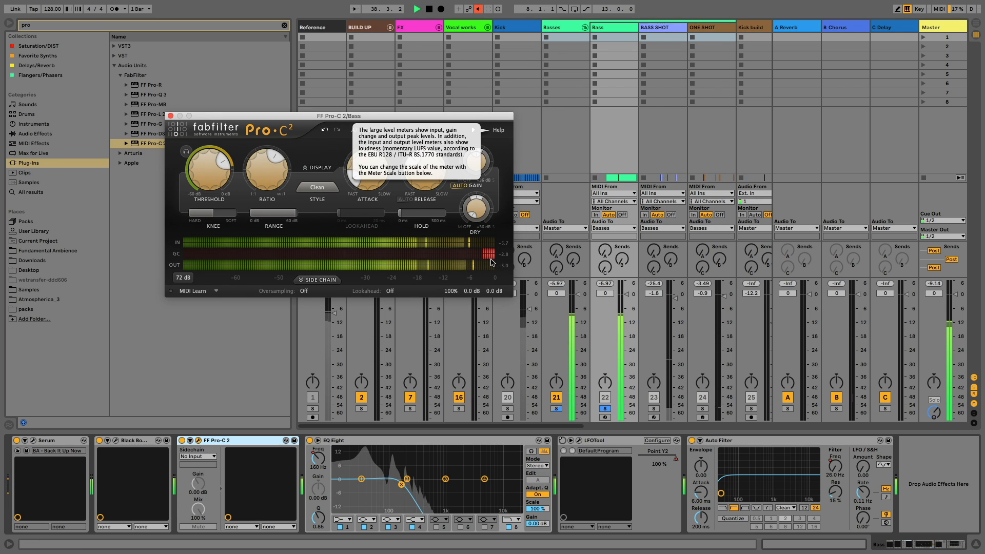
mouse_move(371, 167)
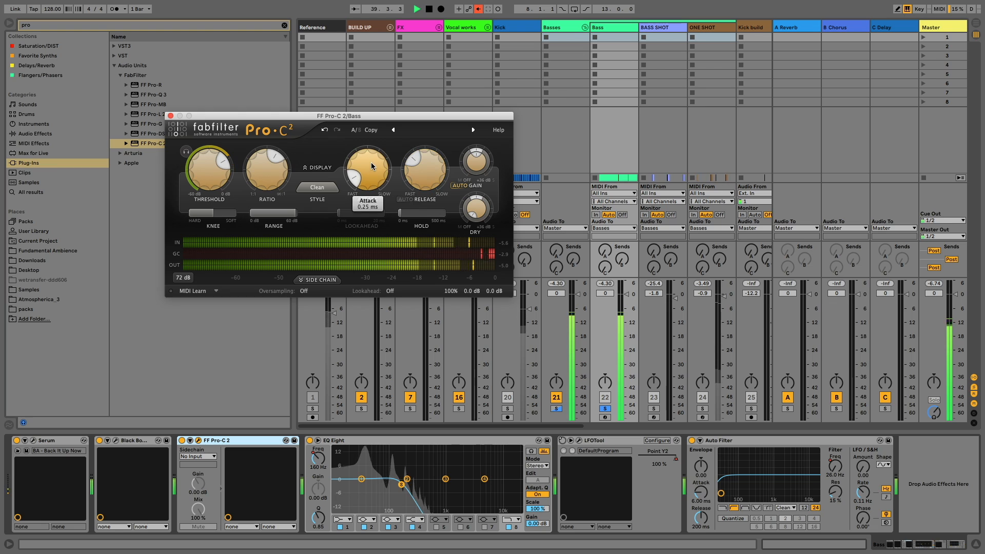
drag(370, 162, 370, 142)
key(space)
Play the soloed Bass from the start of the drop and change the Pro-C 2 style to Opto
mouse_move(266, 170)
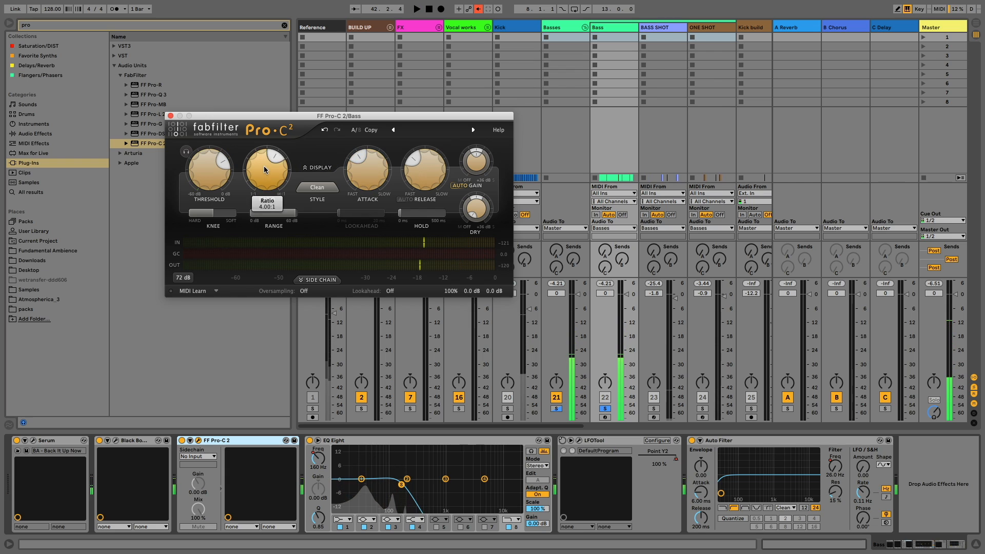
key(space)
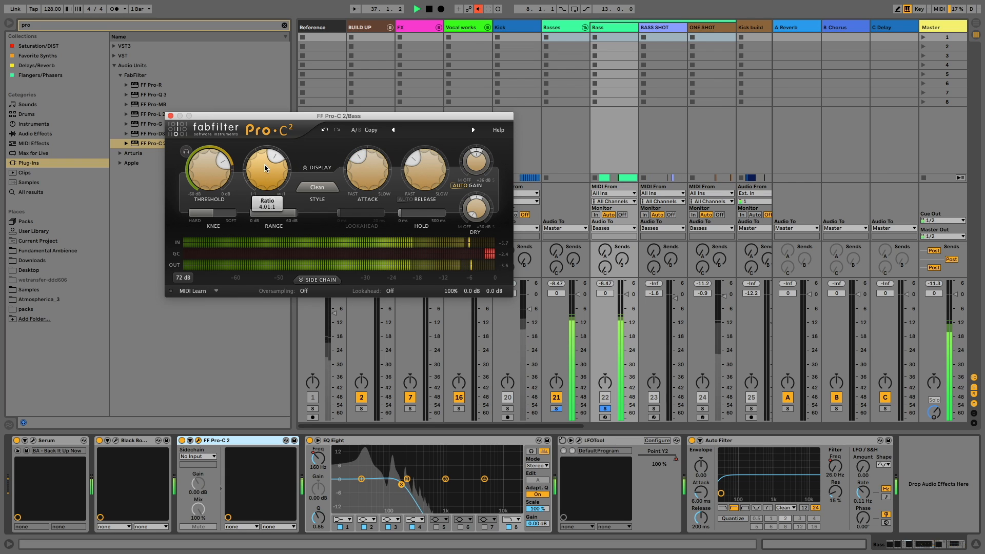
click(317, 188)
click(328, 220)
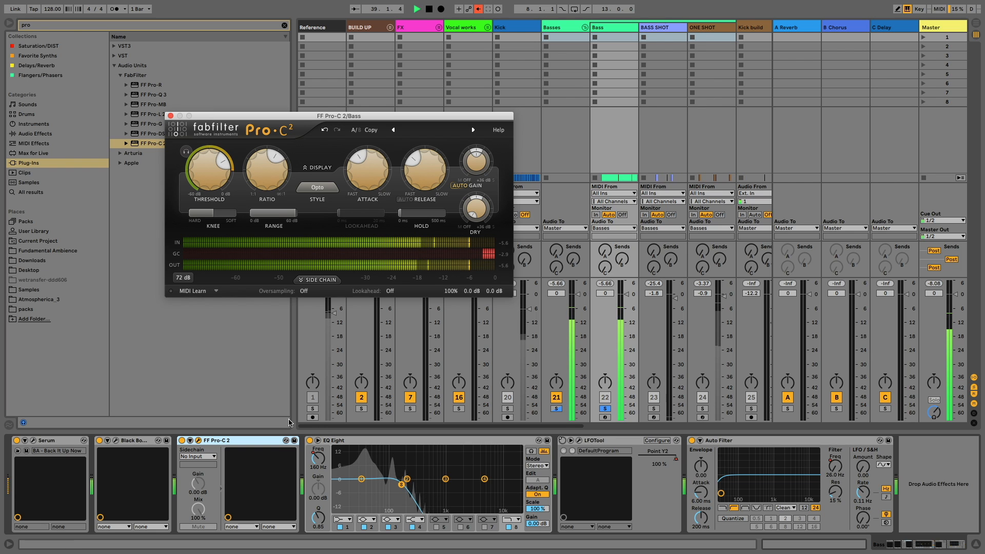
Compare the soloed Bass with and without Pro-C 2, and re-enable LFOTool on the Bass
click(181, 442)
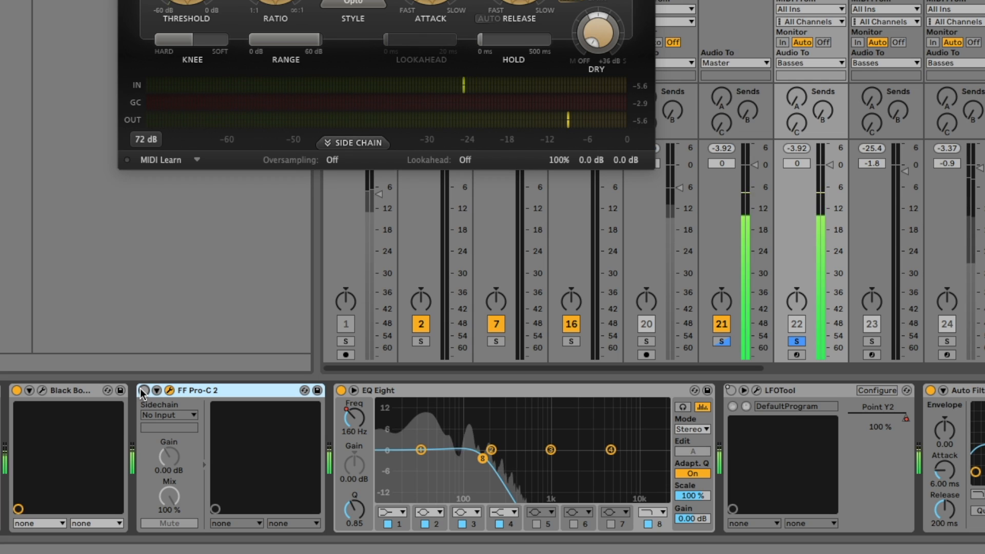
click(144, 391)
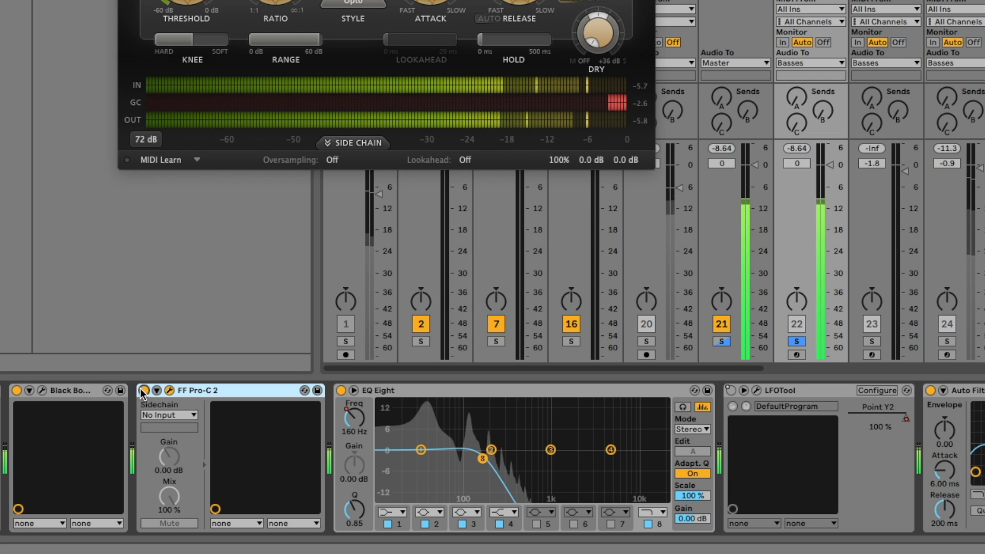
click(143, 391)
click(143, 390)
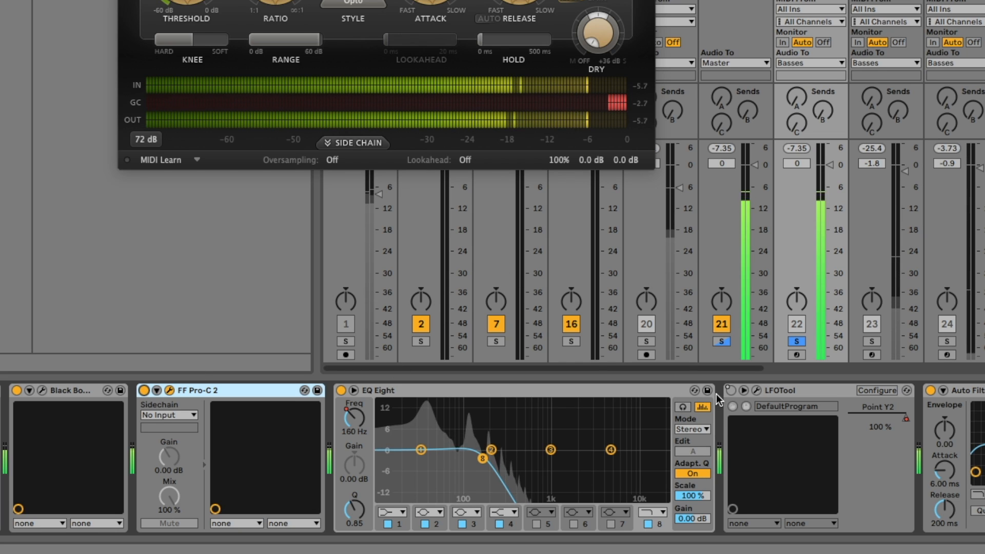
click(731, 391)
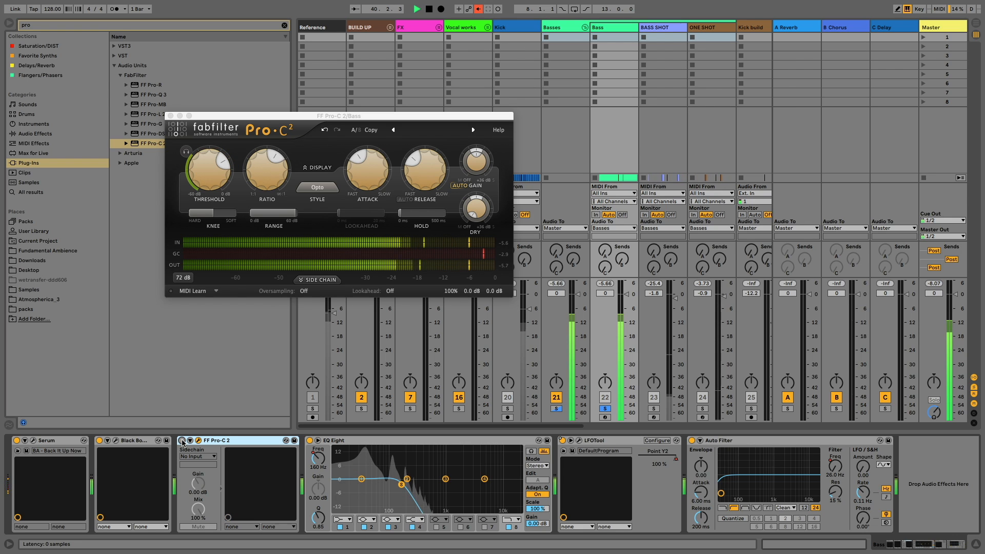
key(space)
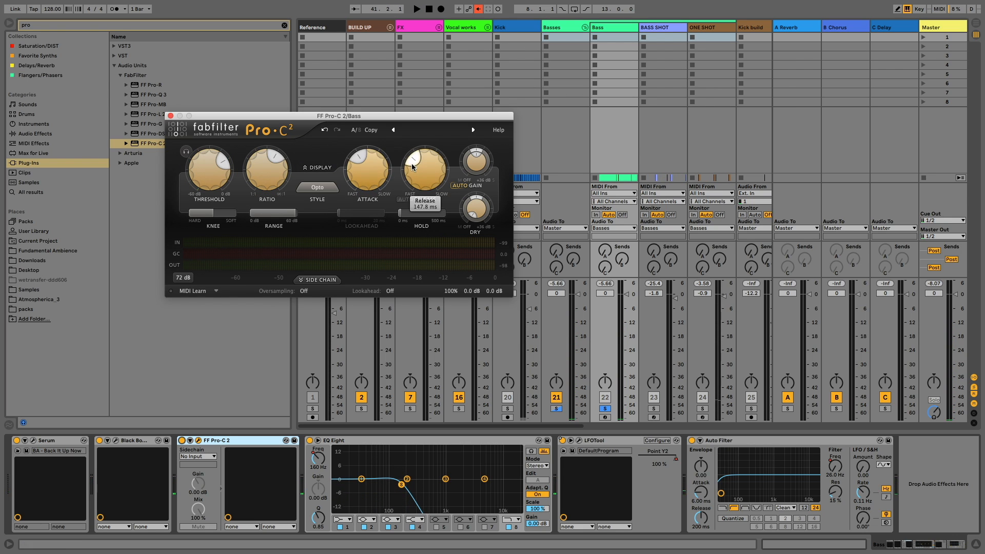
Shorten the Pro-C 2 release while the Bass plays and leave its auto release off
key(space)
drag(418, 166, 408, 185)
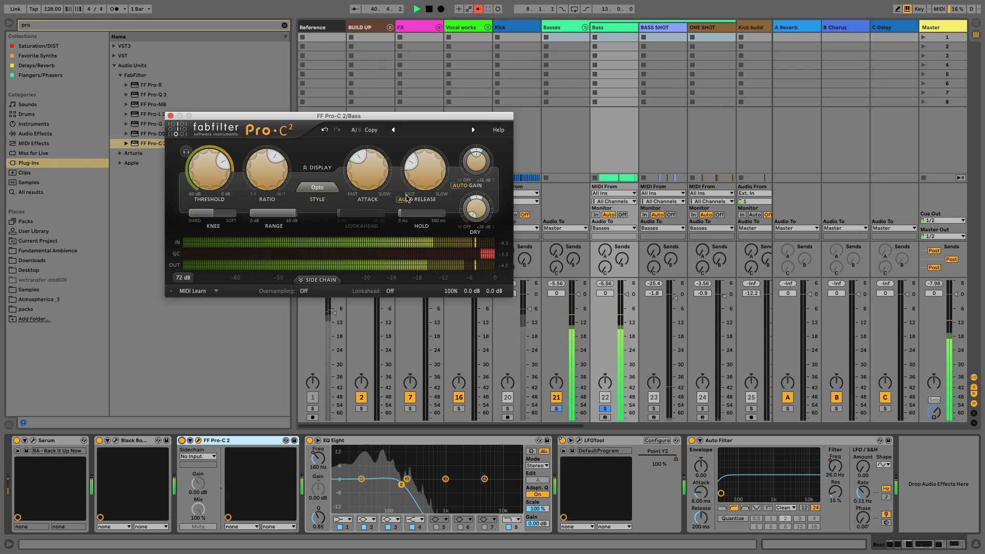
click(405, 199)
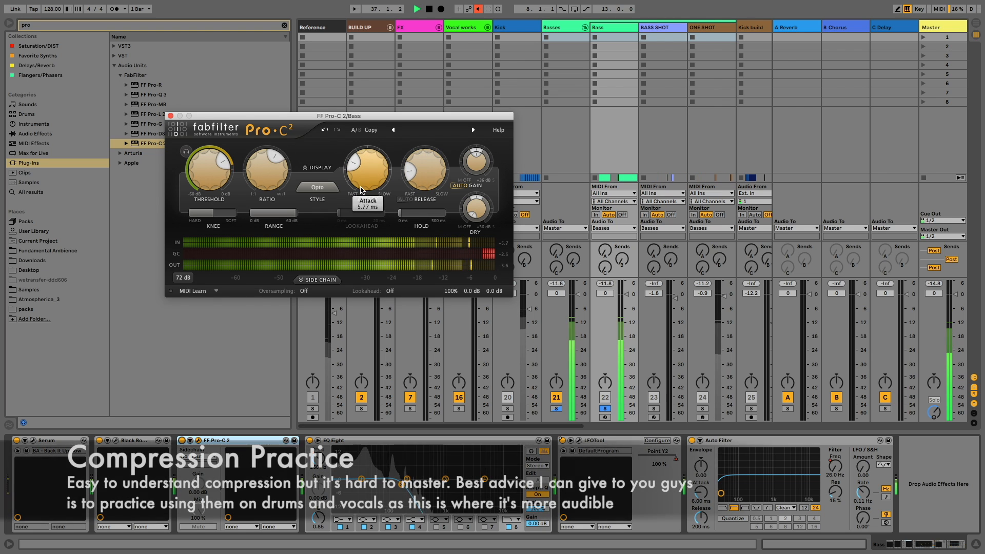
Make the Pro-C 2 attack faster and its threshold slightly lower, checking the gain reduction in the expanded display
drag(354, 190, 338, 216)
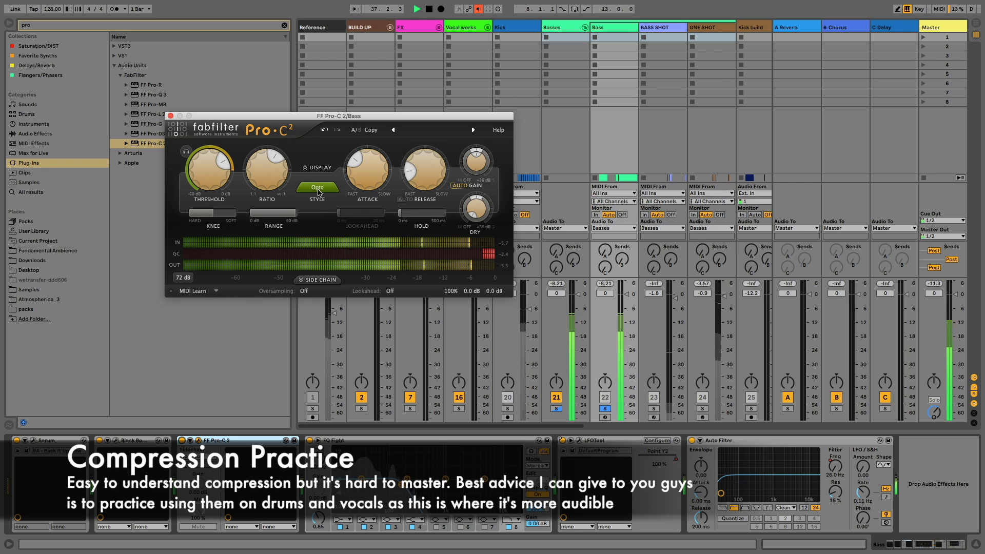
drag(221, 174, 211, 183)
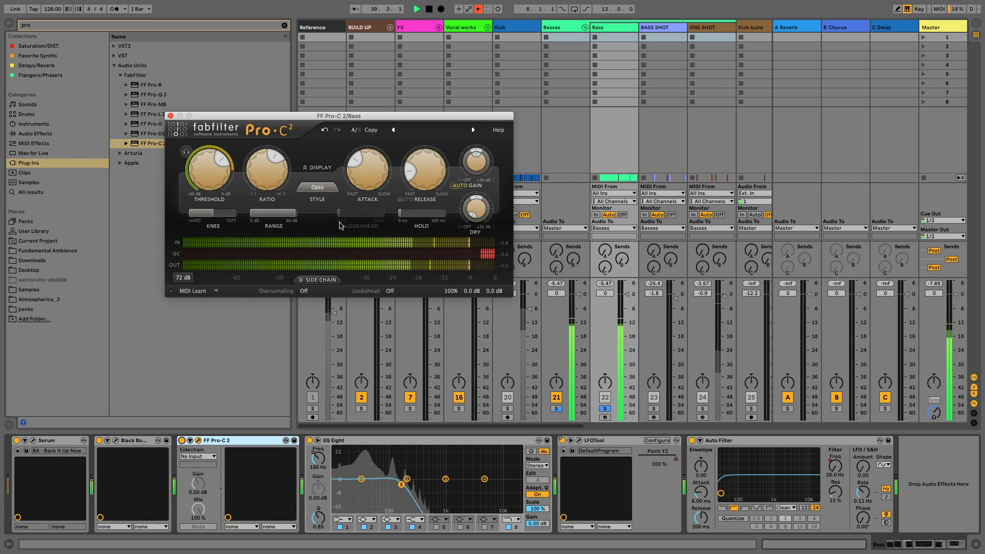
click(327, 169)
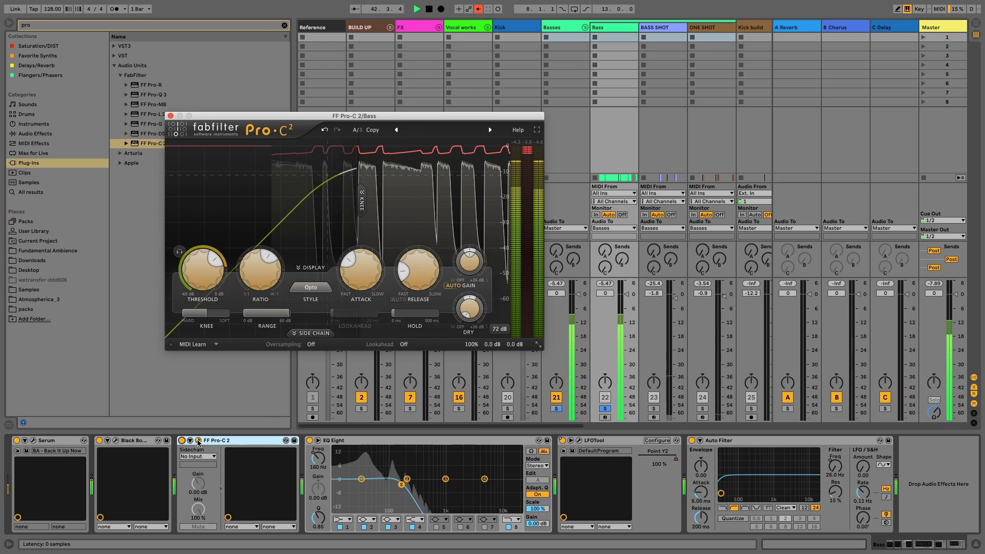
Change band 8 of the Bass's EQ Eight to a gentler low-pass slope while the drop plays
click(563, 441)
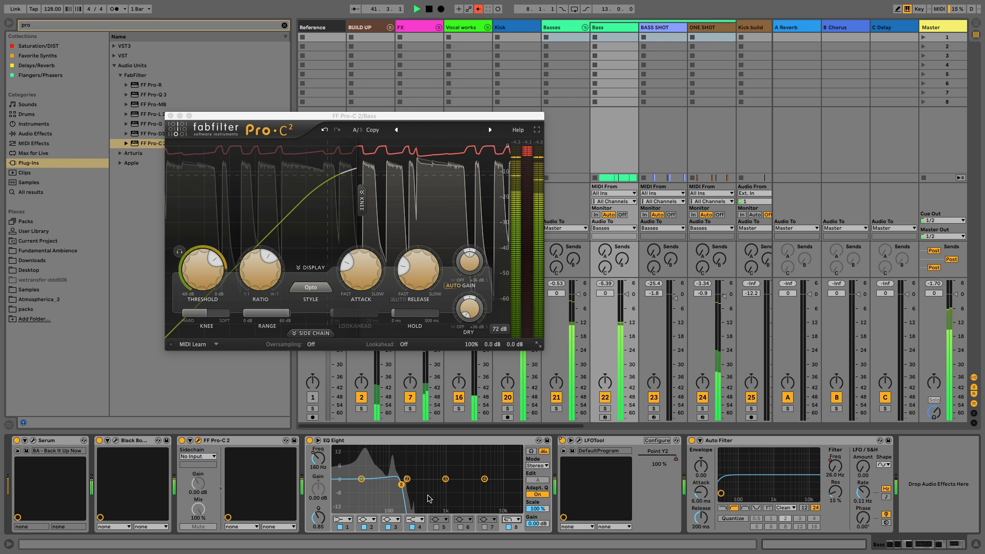
click(505, 520)
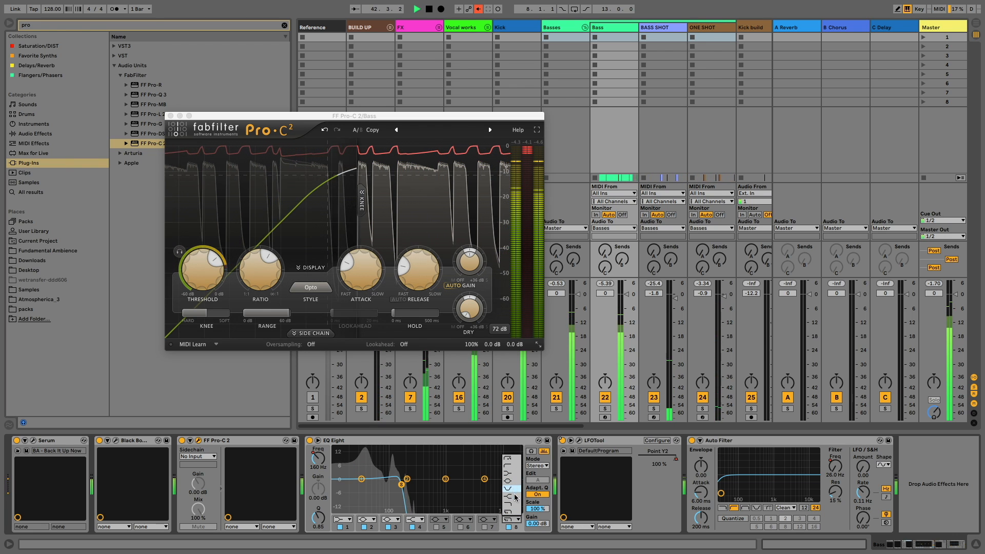
click(515, 497)
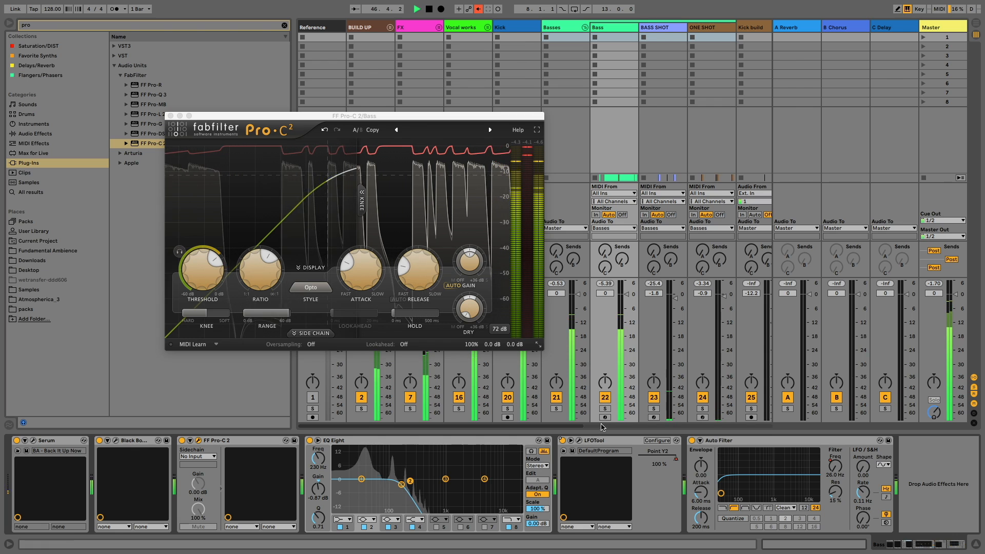
Check the LFOTool volume curve on the Bass, and close the LFOTool and Pro-C 2 windows
click(579, 441)
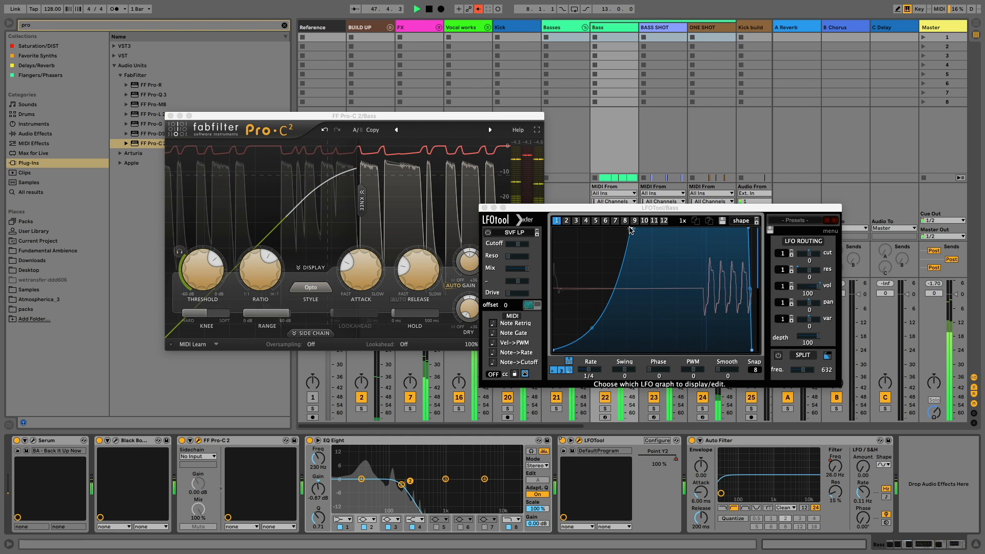
click(485, 207)
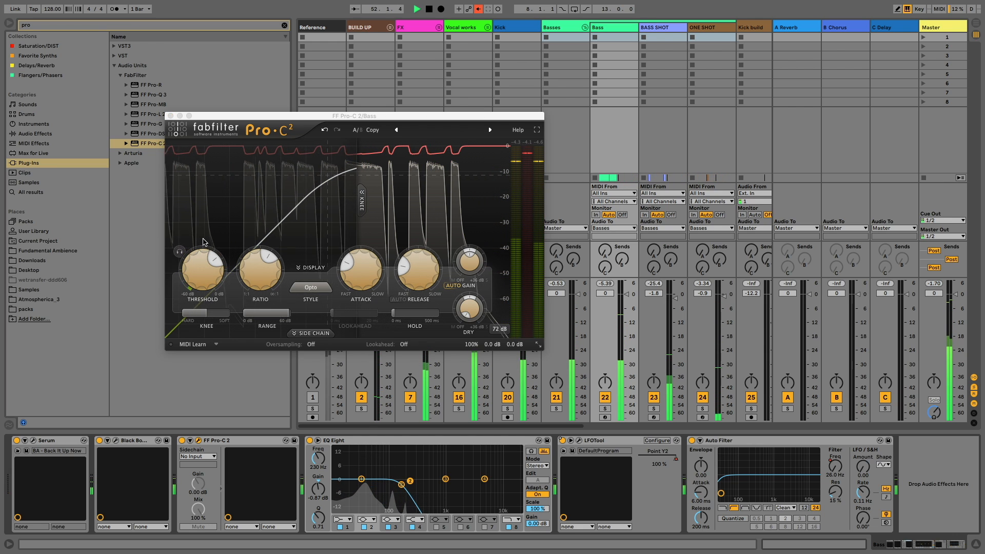
click(170, 115)
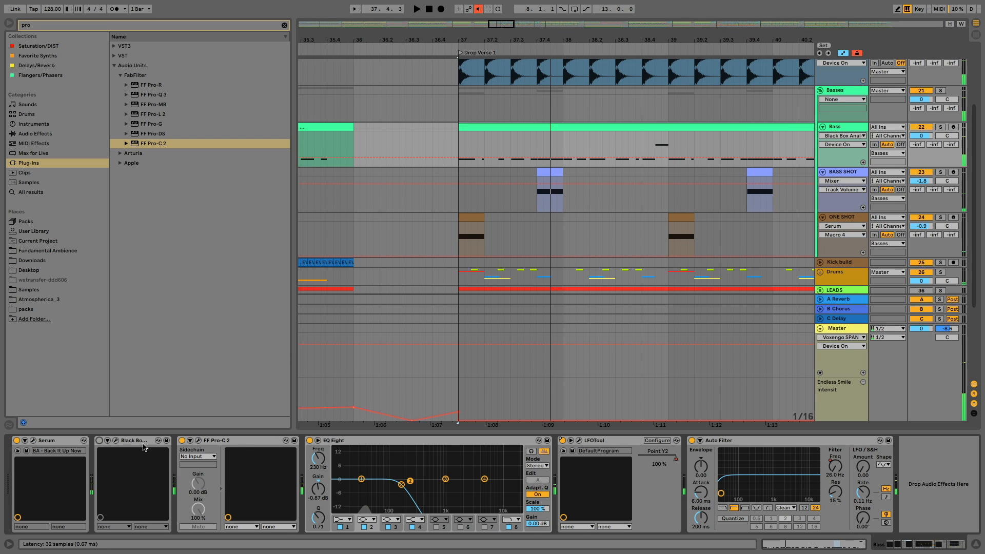
Compare the drop with the Bass's Black Box and Pro-C 2 bypassed and re-enabled, checking the Master spectrum in SPAN
click(182, 441)
scroll(436, 159, down, 1)
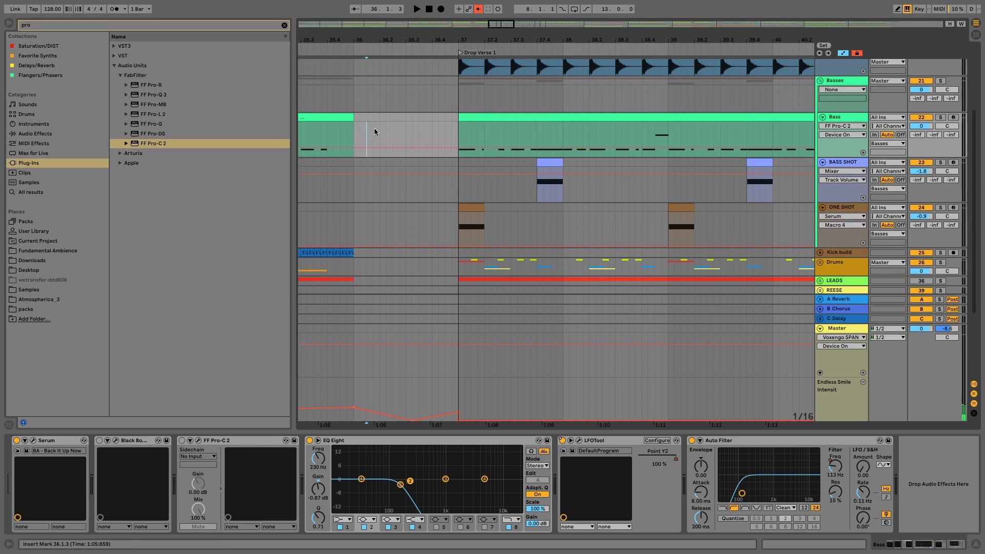
click(380, 132)
key(space)
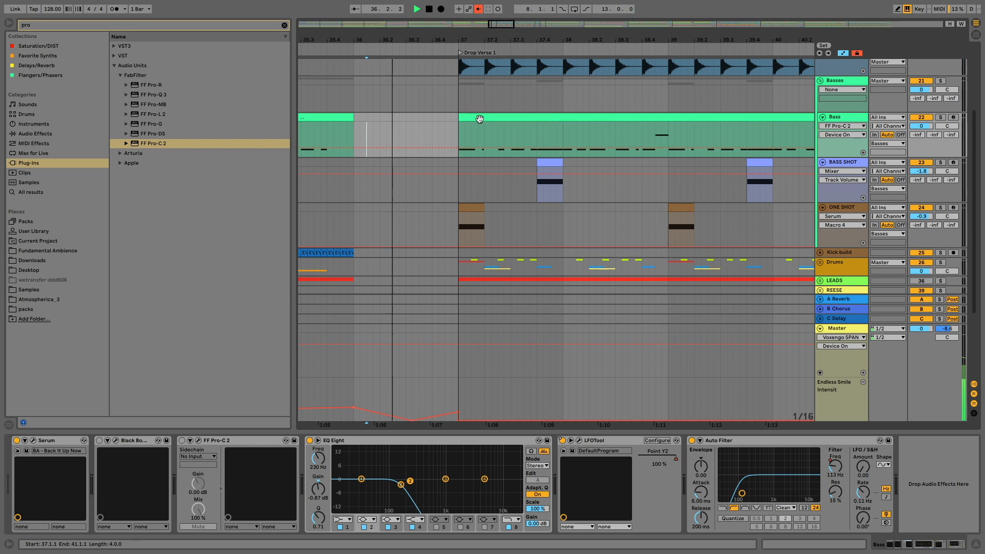
click(99, 440)
click(182, 441)
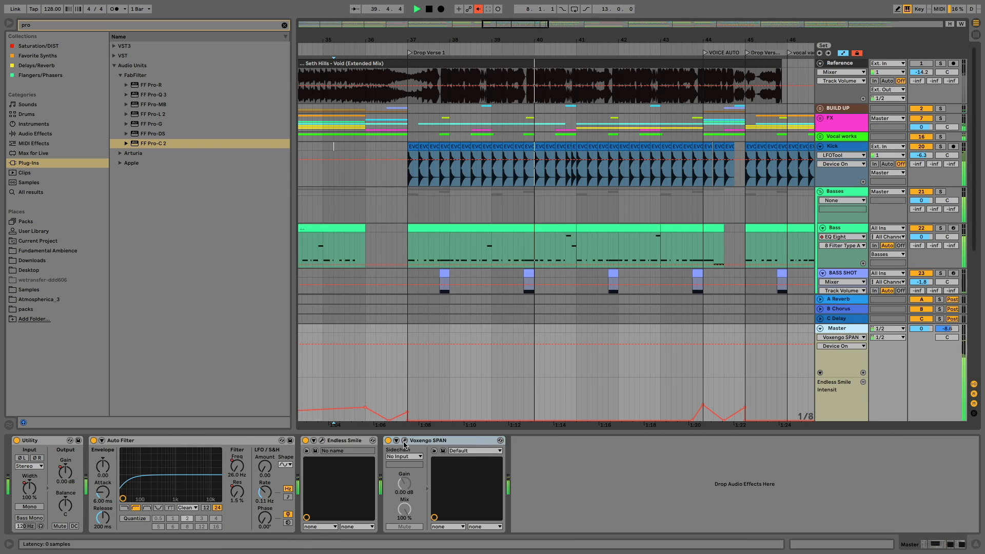
click(400, 444)
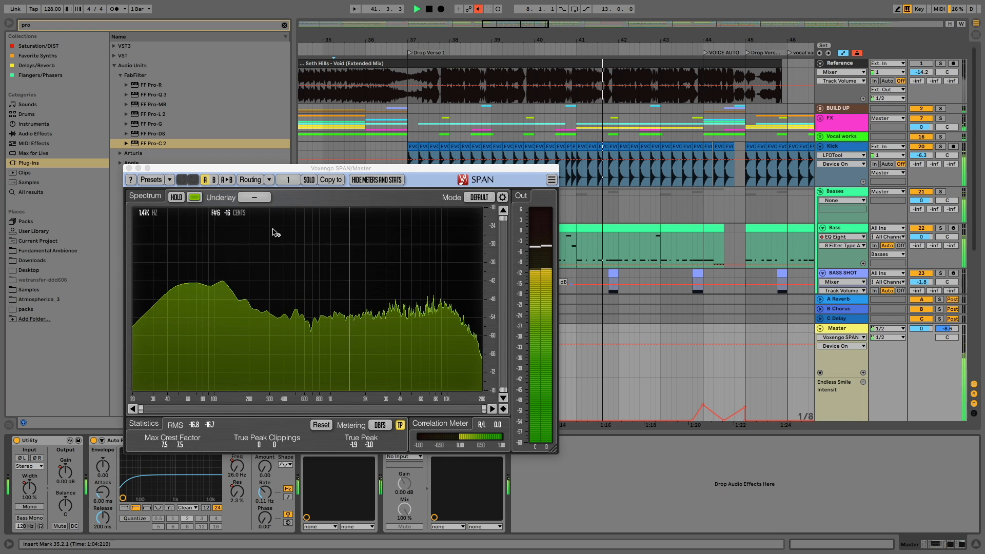
click(130, 168)
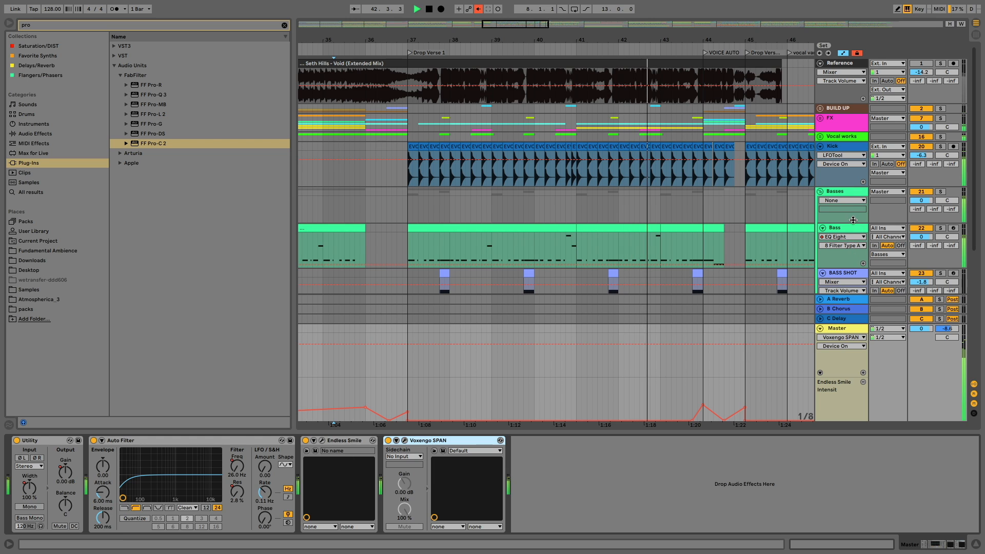
Enable band 5 of the Bass's EQ Eight and make a narrow cut of about 5 dB at 114 Hz
click(387, 245)
key(Tab)
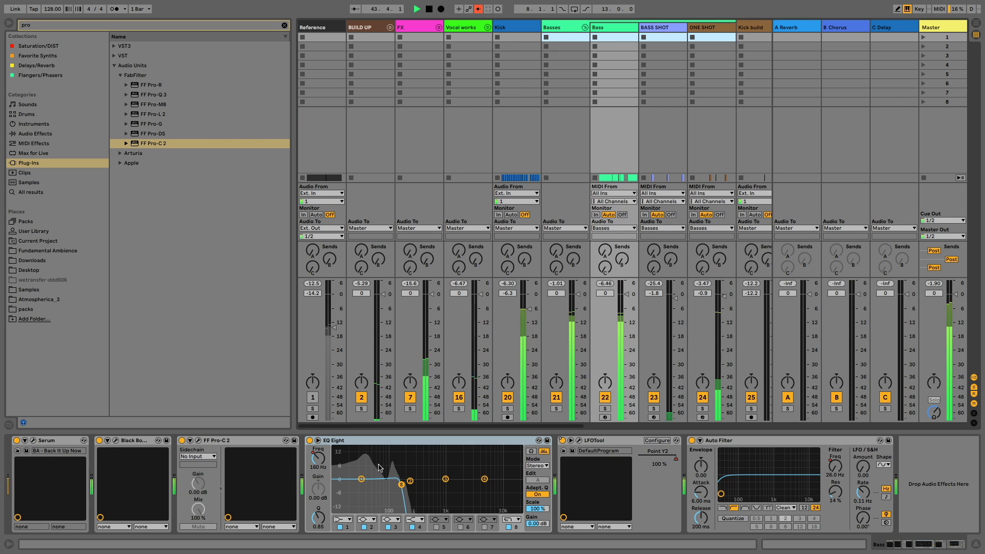
click(440, 529)
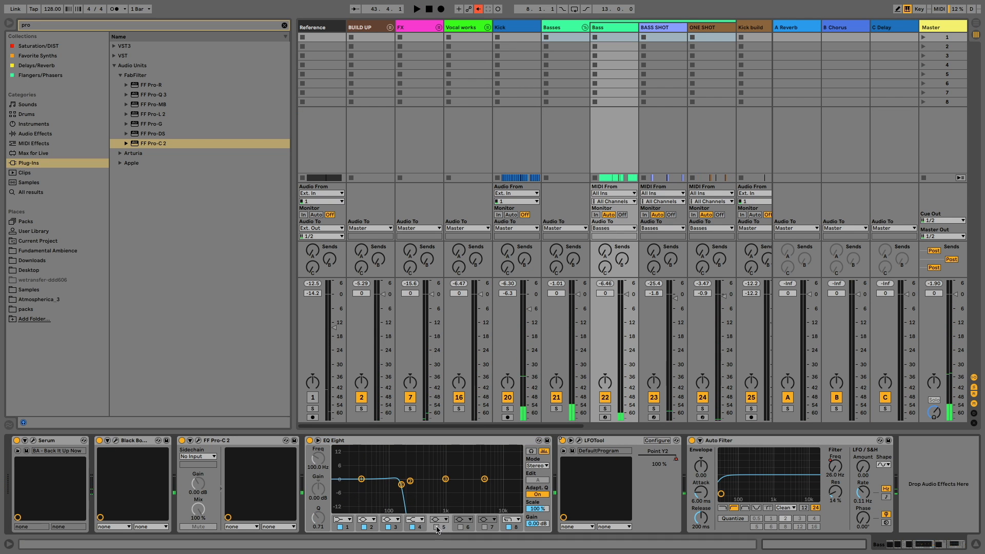
key(space)
mouse_move(390, 480)
mouse_down()
mouse_move(394, 460)
mouse_move(392, 490)
mouse_up()
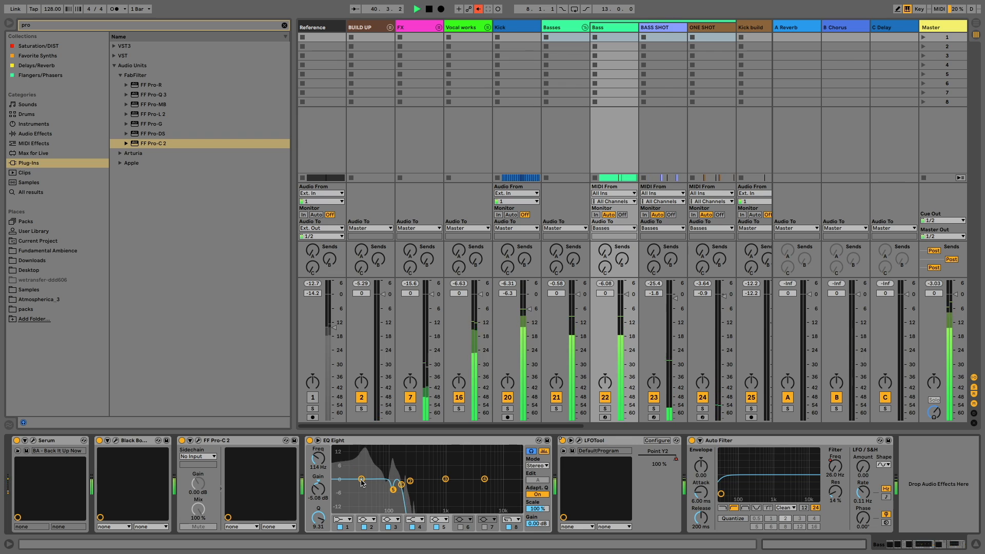
Change the Bass EQ's band 1 to a broad bell with a Q of 0.45, boosting about 2 dB near 34 Hz
click(361, 479)
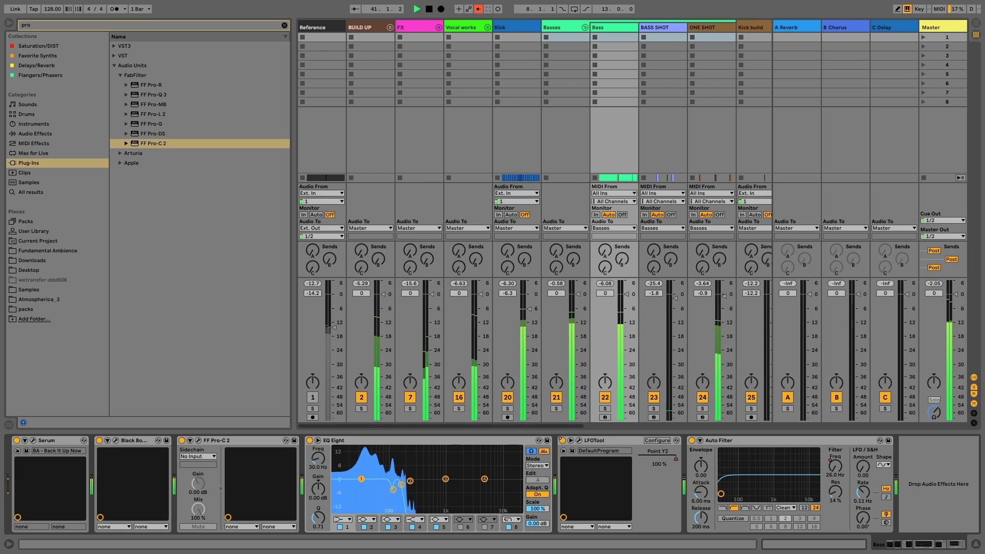
click(345, 520)
click(345, 485)
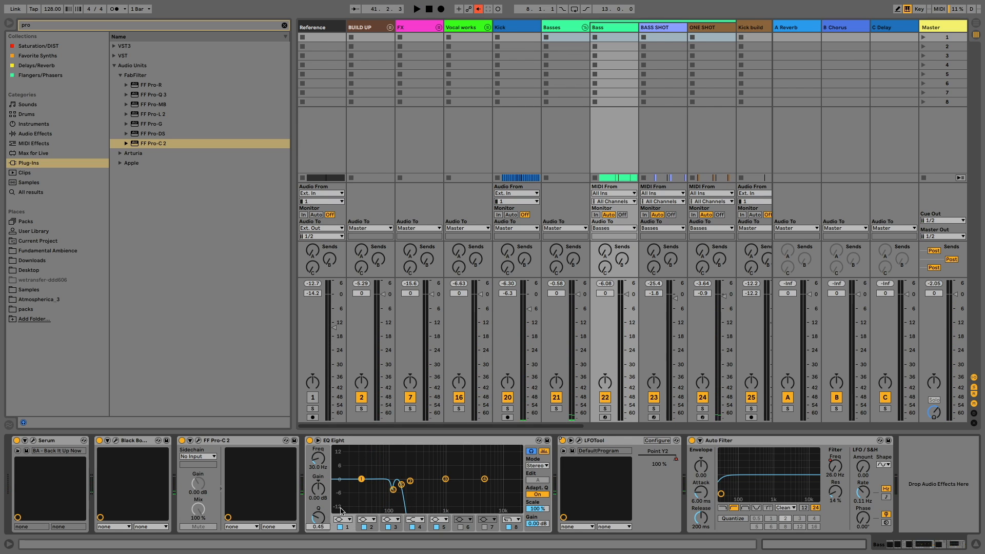
key(space)
click(365, 476)
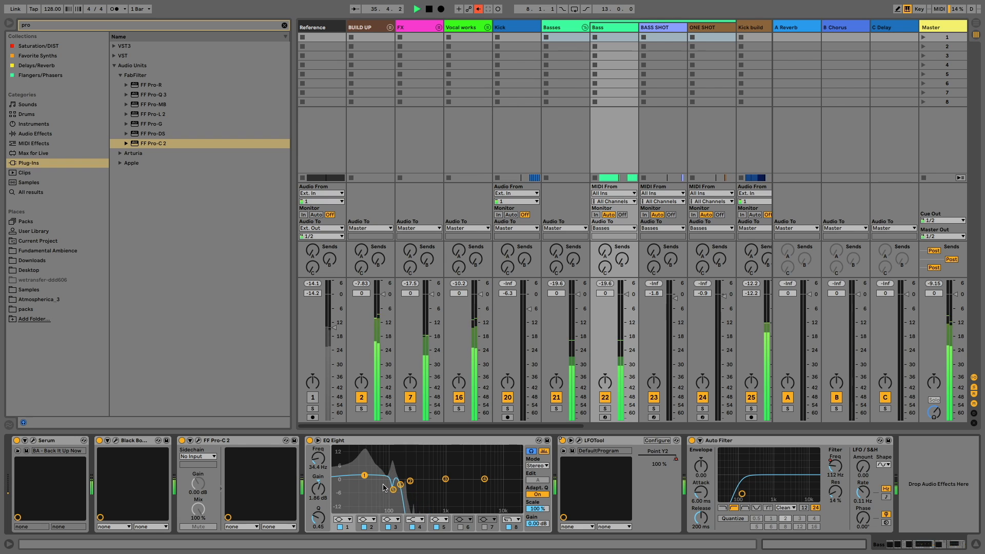
drag(367, 480, 365, 474)
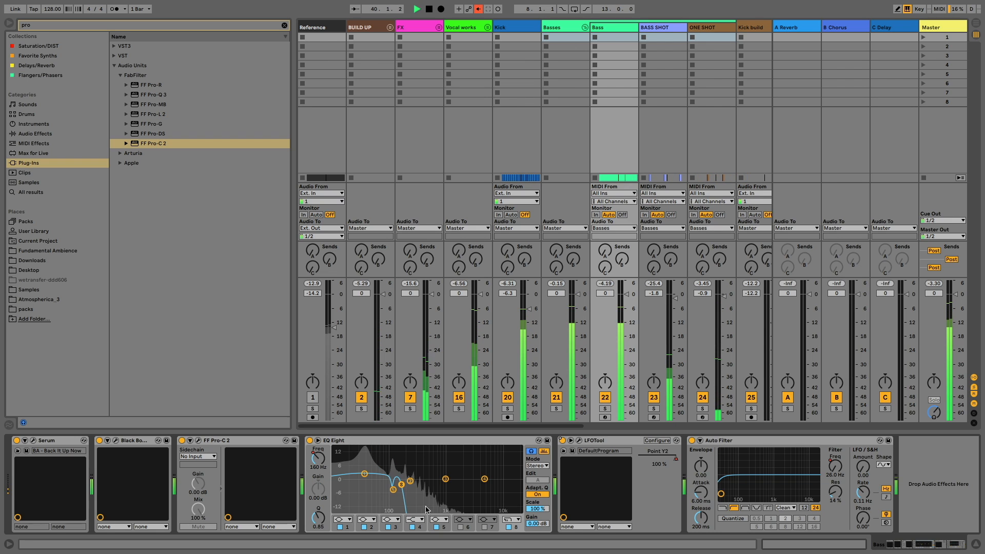
Try a low-cut shape on band 8 of the Bass EQ, and set the band to the gentler low-pass shape
click(511, 519)
click(515, 468)
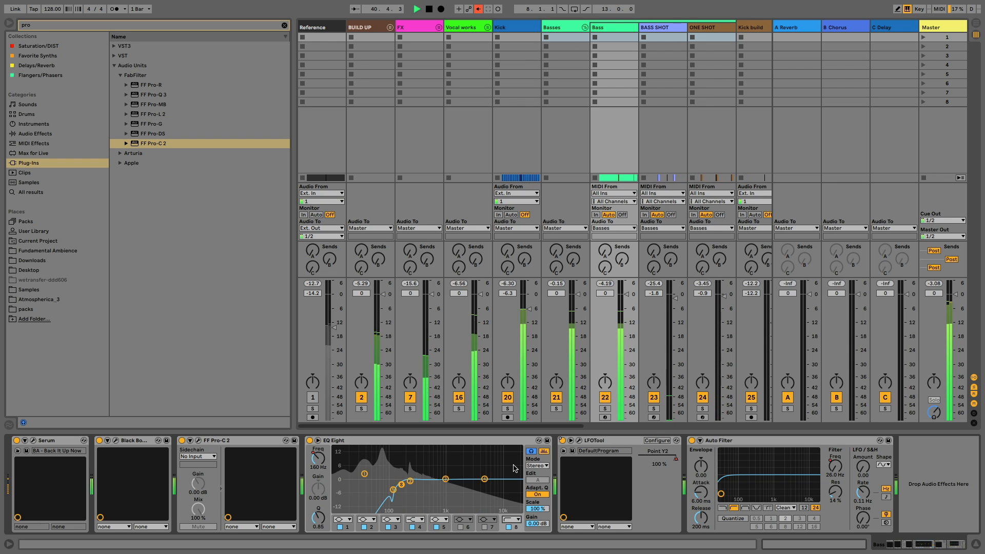
click(511, 519)
click(513, 508)
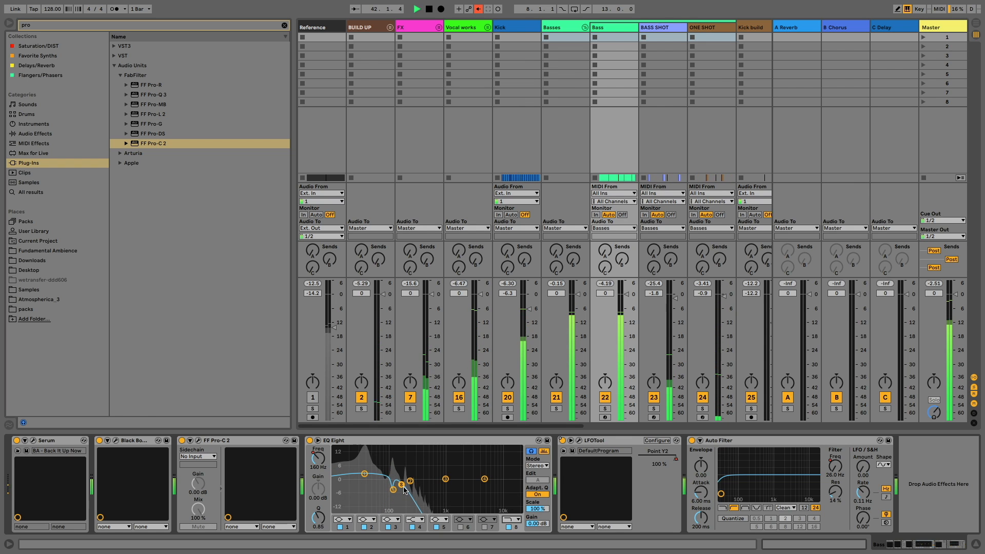
Examine the low end of the Master spectrum in SPAN while the drop plays, and close the analyzer
click(936, 30)
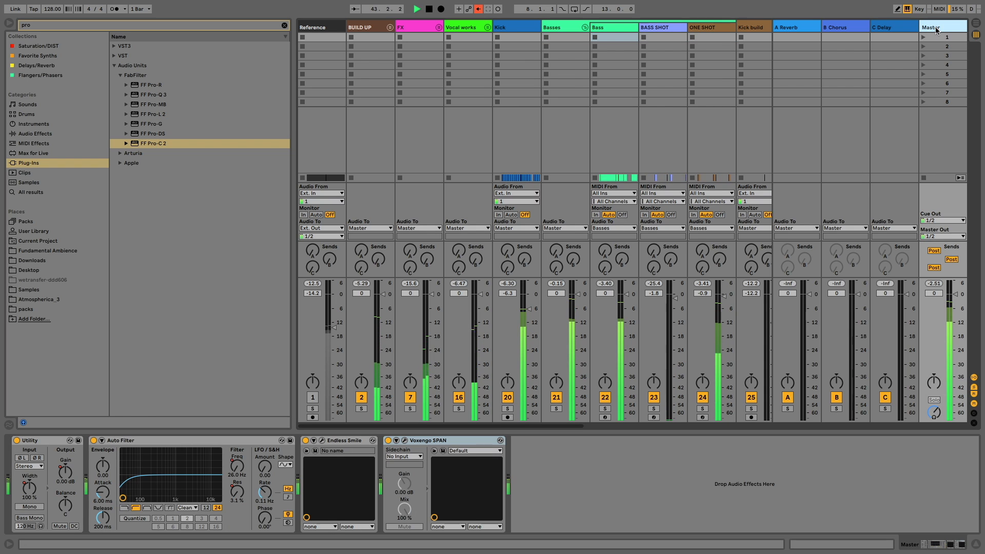
click(405, 440)
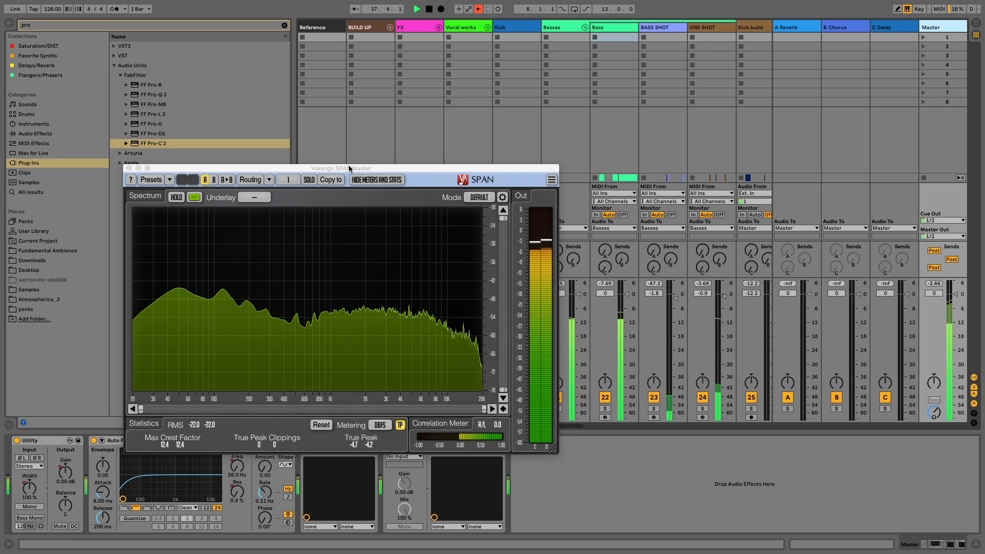
drag(349, 168, 317, 116)
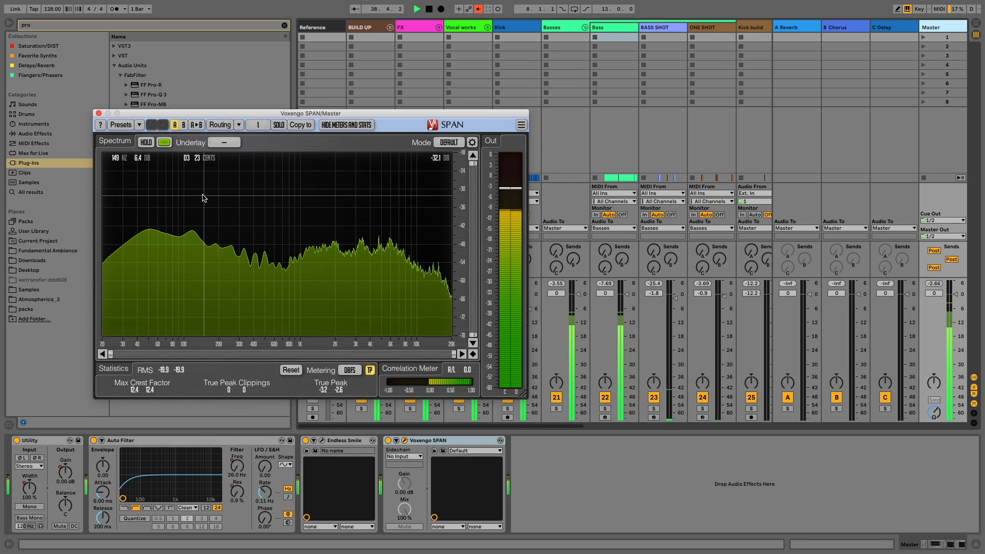
mouse_move(195, 196)
mouse_down()
mouse_move(187, 202)
mouse_move(216, 204)
mouse_move(187, 199)
mouse_up()
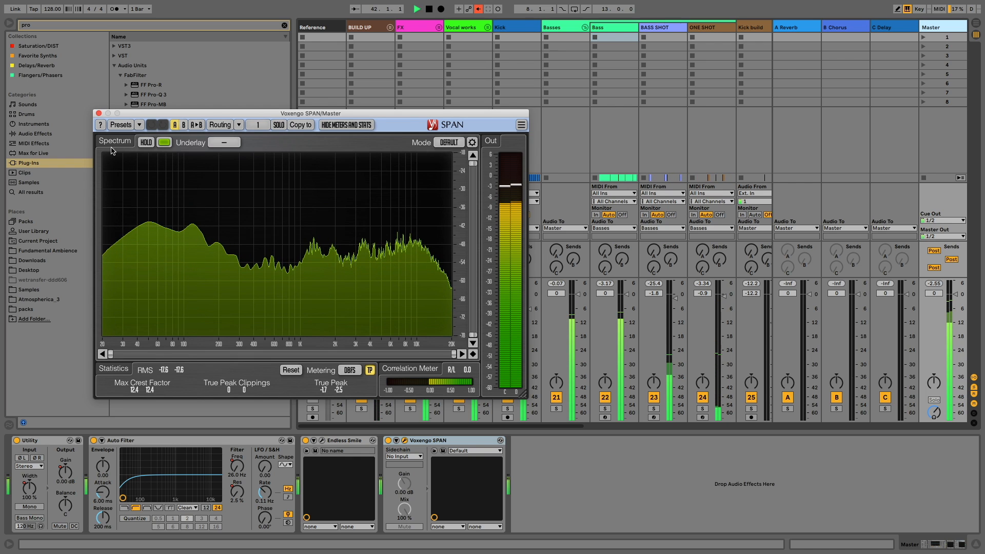
click(99, 114)
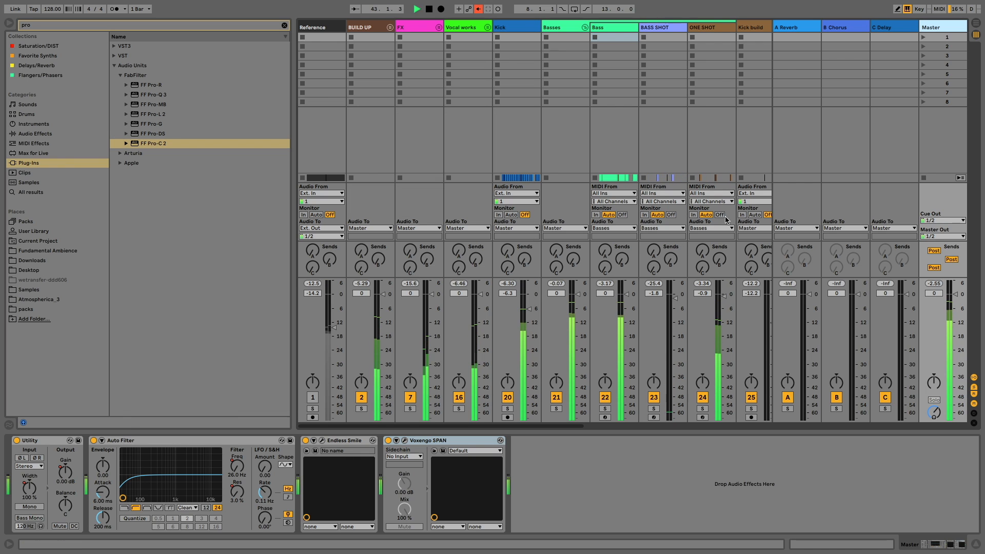
Deepen the Bass EQ's band 5 cut slightly and set the band 8 low-pass to 182 Hz with a Q of 1.06
click(610, 27)
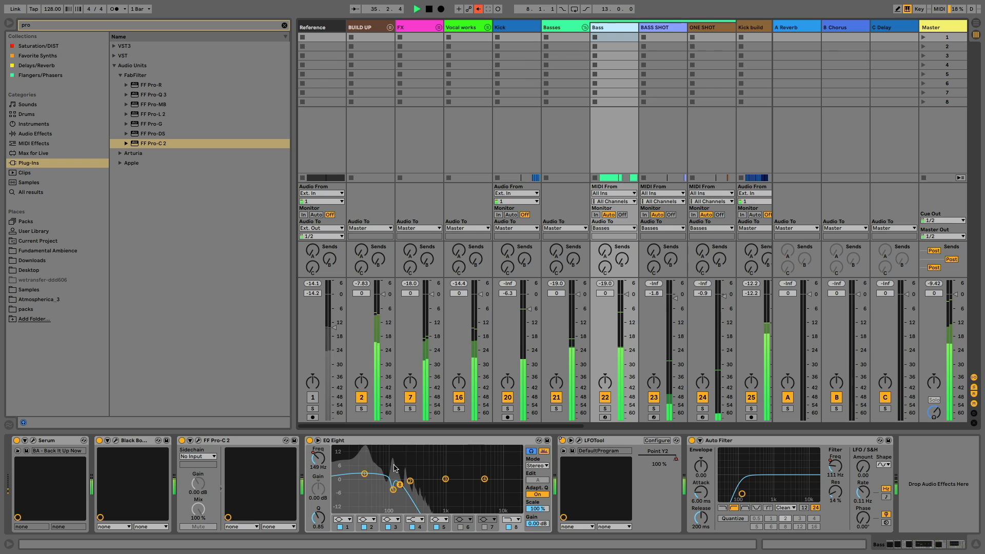
click(393, 489)
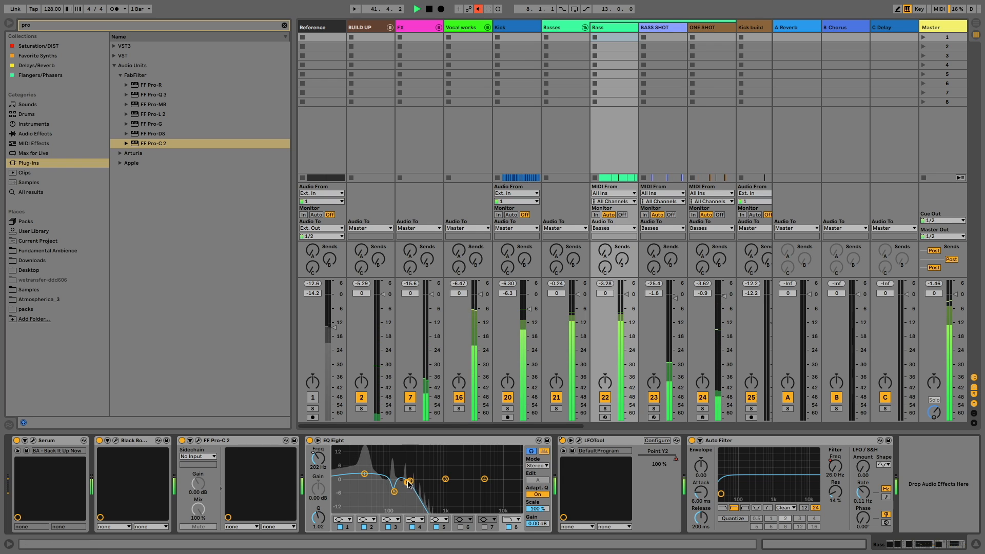
drag(408, 484, 412, 486)
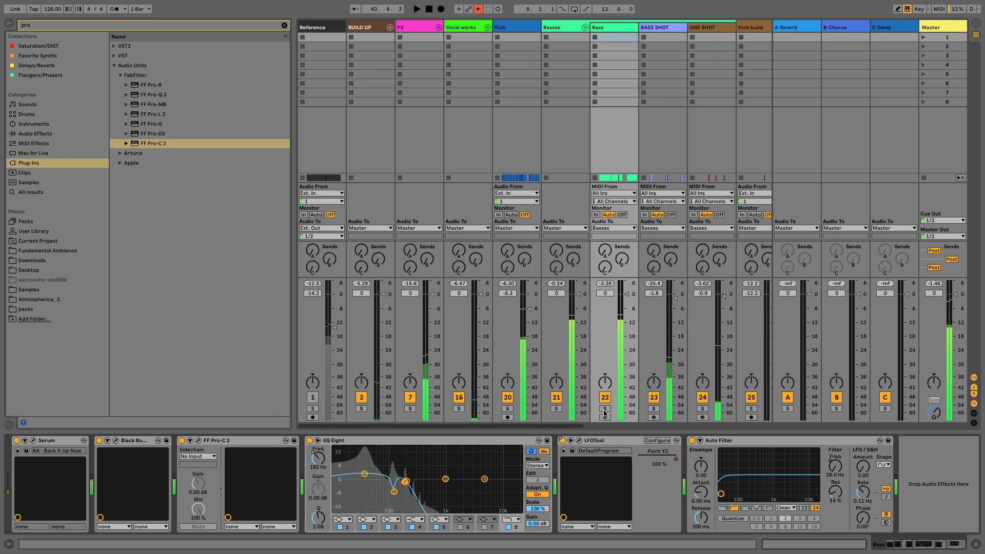
Play Drop Verse 1 from its start in the arrangement with the Basses group soloed
key(space)
key(Tab)
click(409, 179)
key(space)
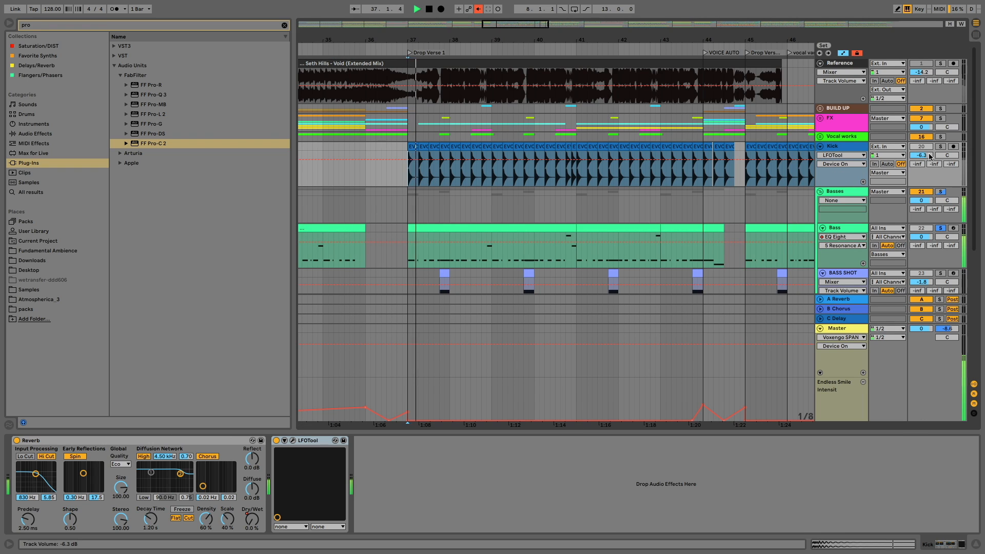
click(397, 191)
scroll(426, 199, down, 5)
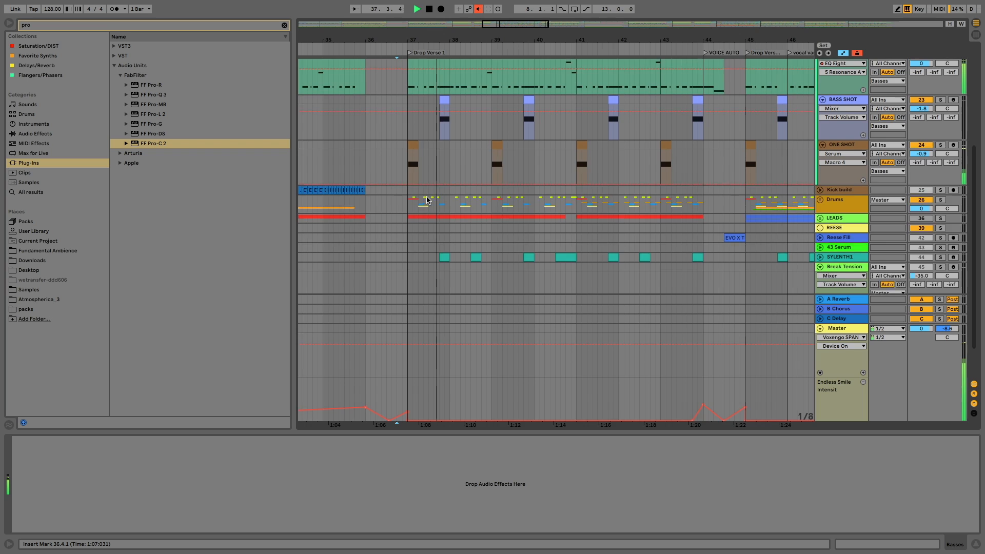
scroll(426, 199, up, 2)
scroll(426, 199, up, 3)
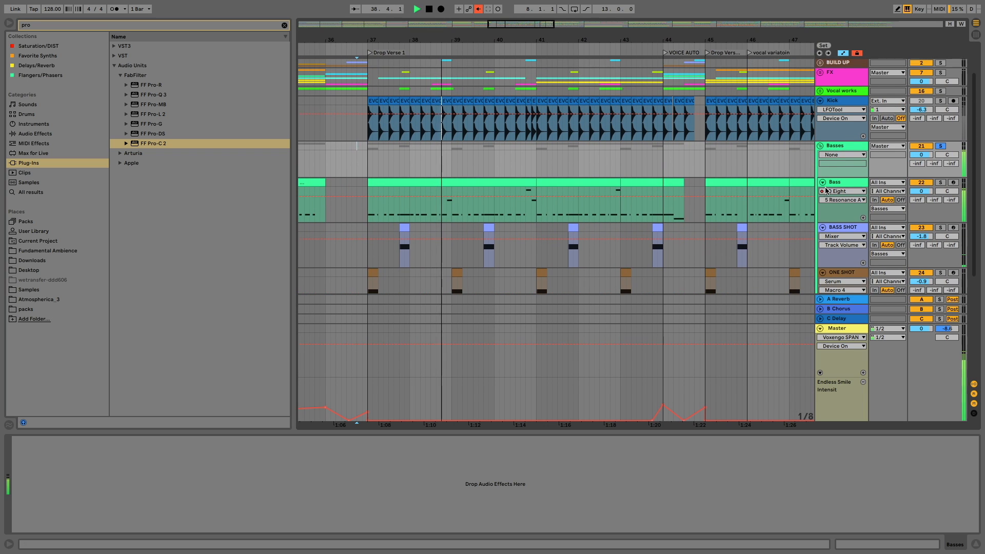
Move the band 5 cut in the Bass's EQ Eight to a higher frequency at about the same depth
click(426, 199)
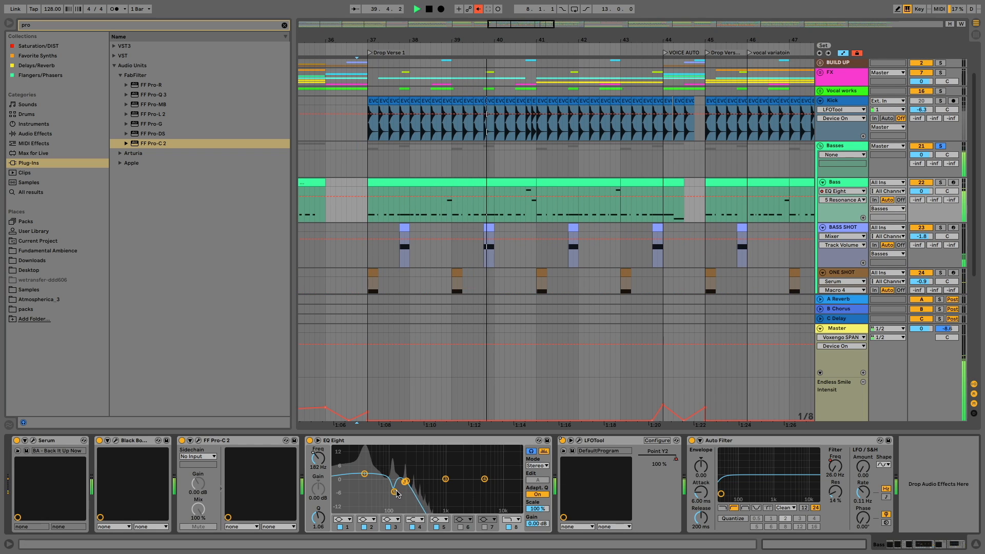
drag(394, 492, 405, 492)
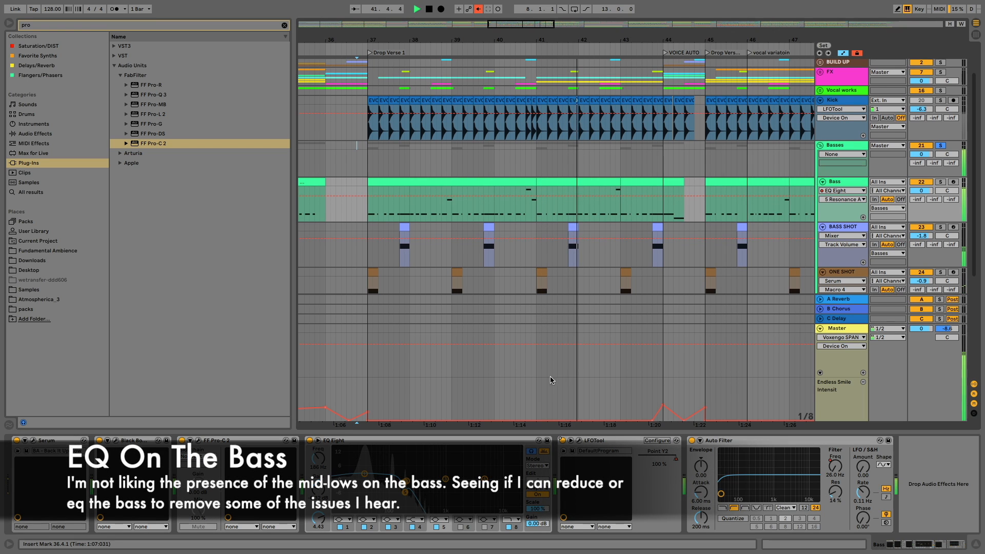
Open SPAN on the Master and move it beside the Bass's Serum window
click(847, 329)
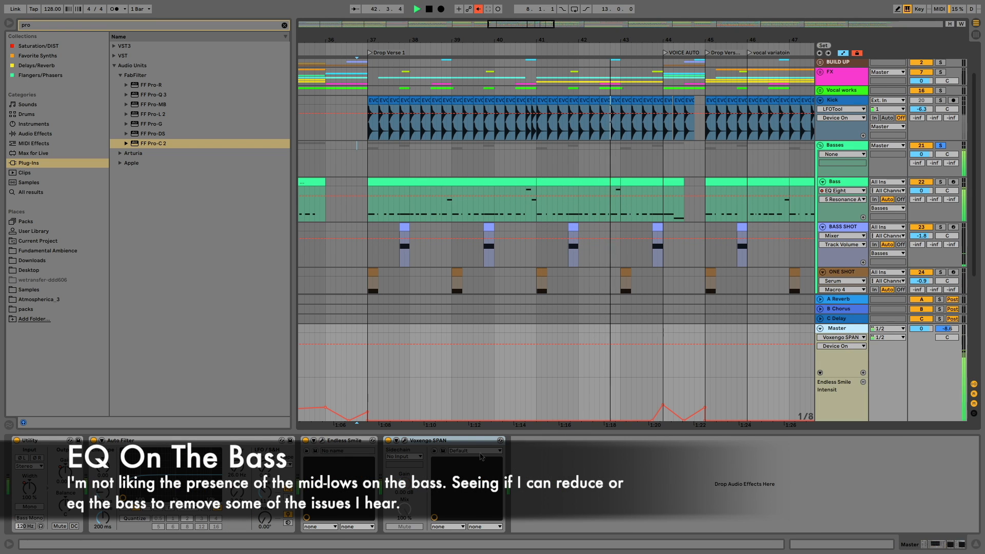
click(405, 441)
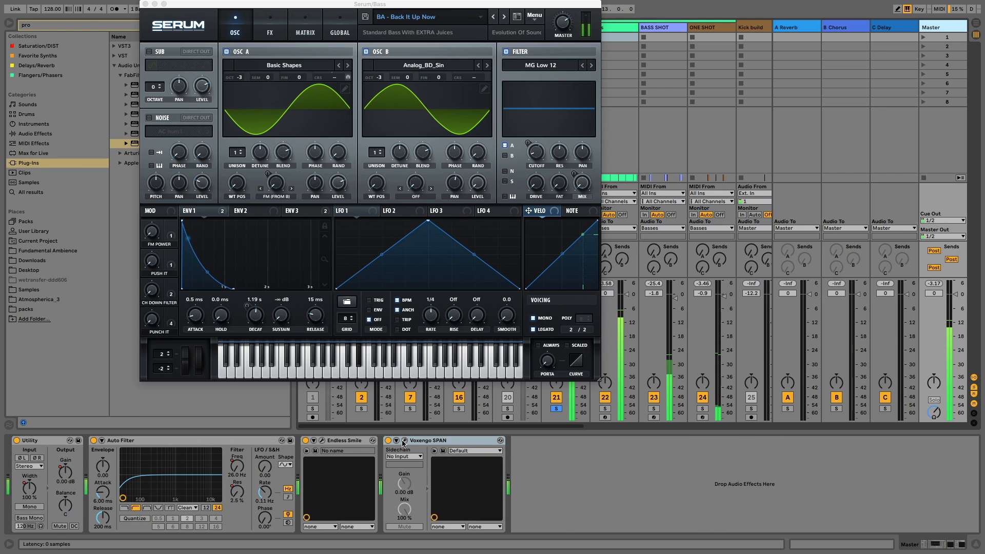
click(404, 441)
drag(517, 171, 602, 179)
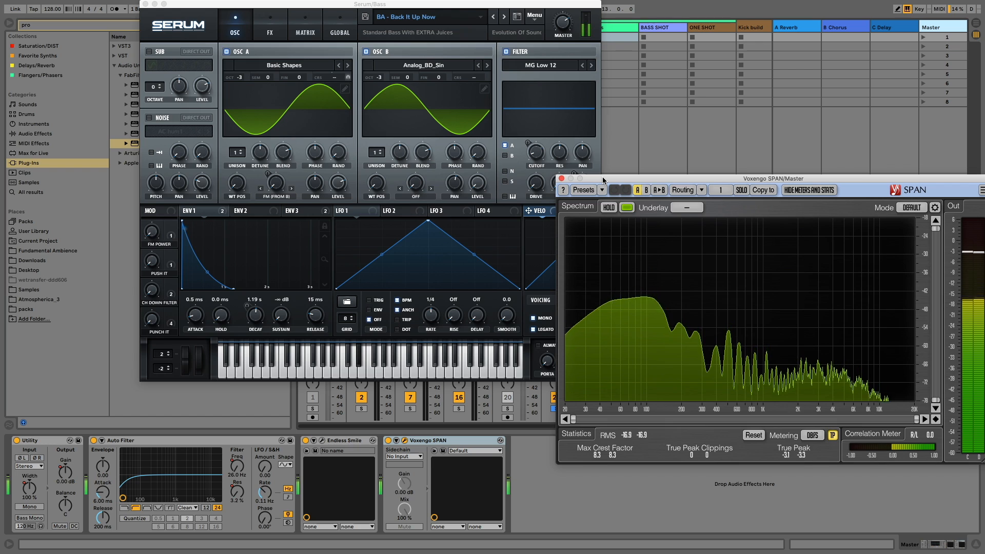
In the Bass's Serum effects, lower the EQ's low-band gain to about 1.5 dB and set the distortion's post-filter Q to 0.2
click(285, 34)
mouse_move(352, 108)
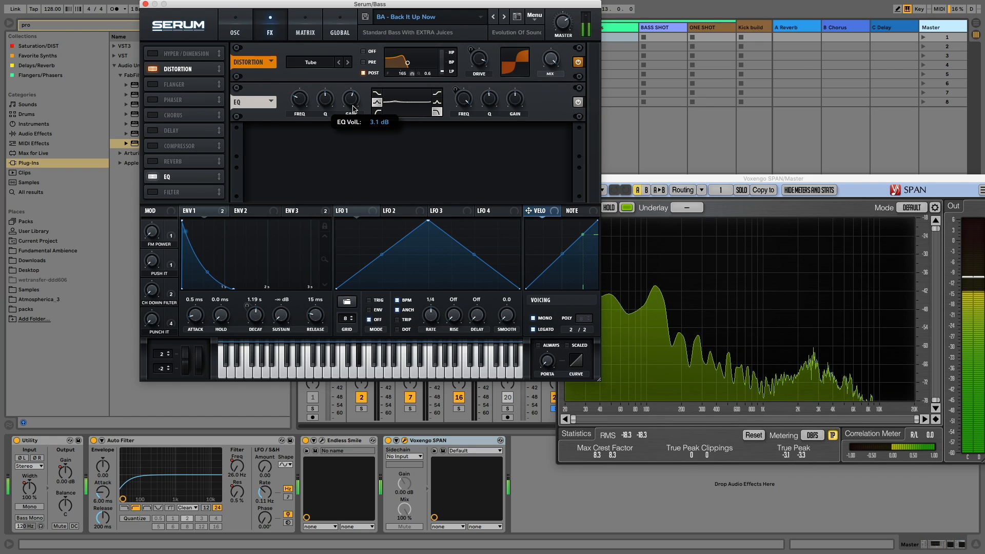
scroll(353, 109, down, 4)
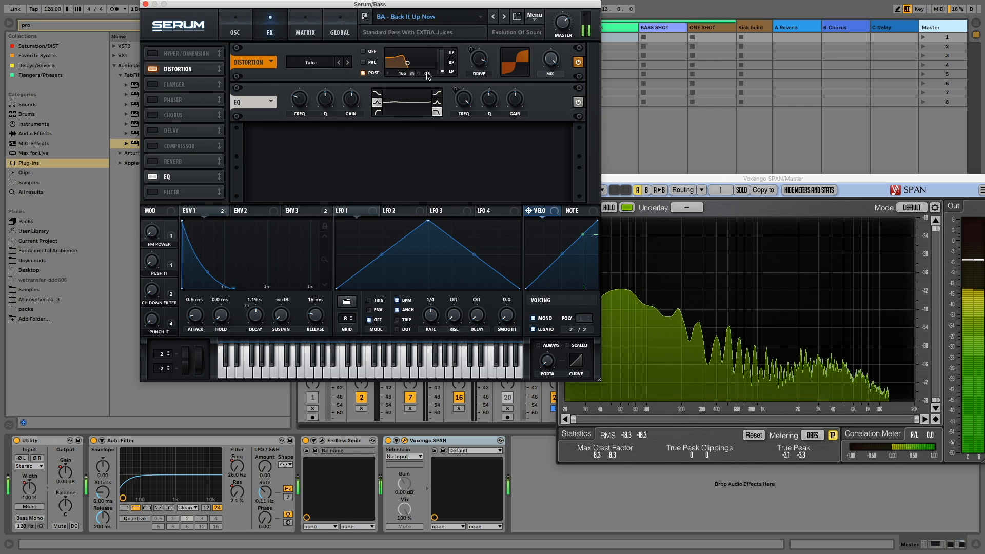
drag(428, 74, 424, 87)
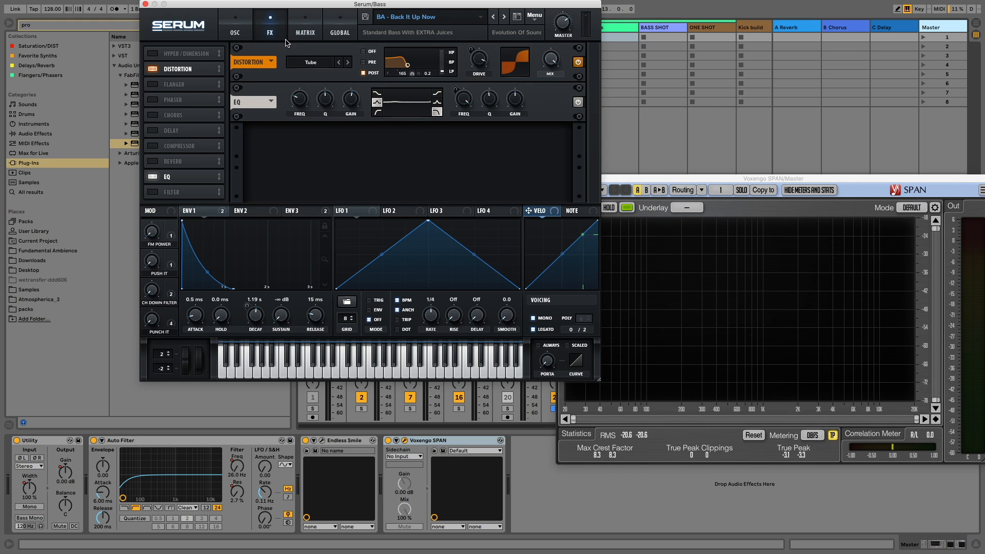
click(233, 30)
click(270, 31)
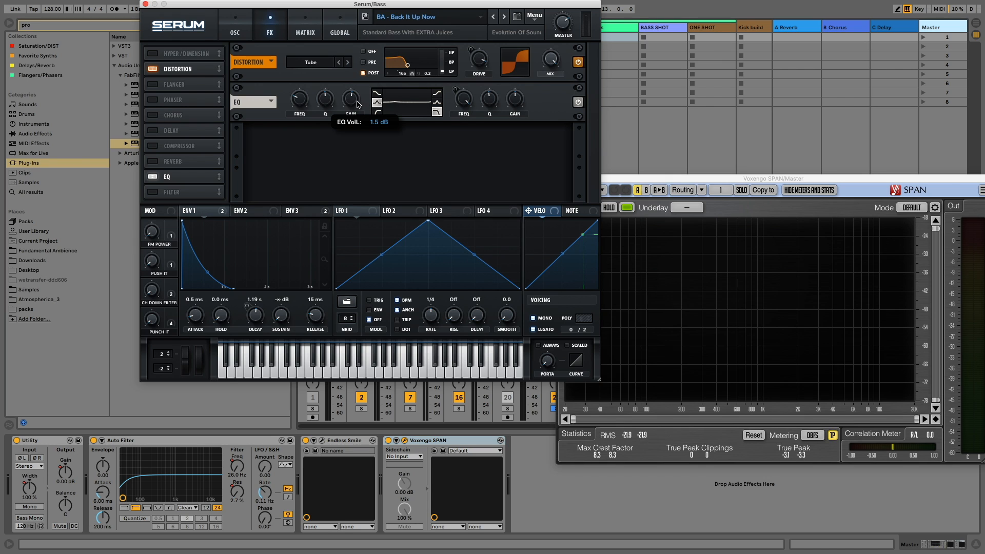
key(space)
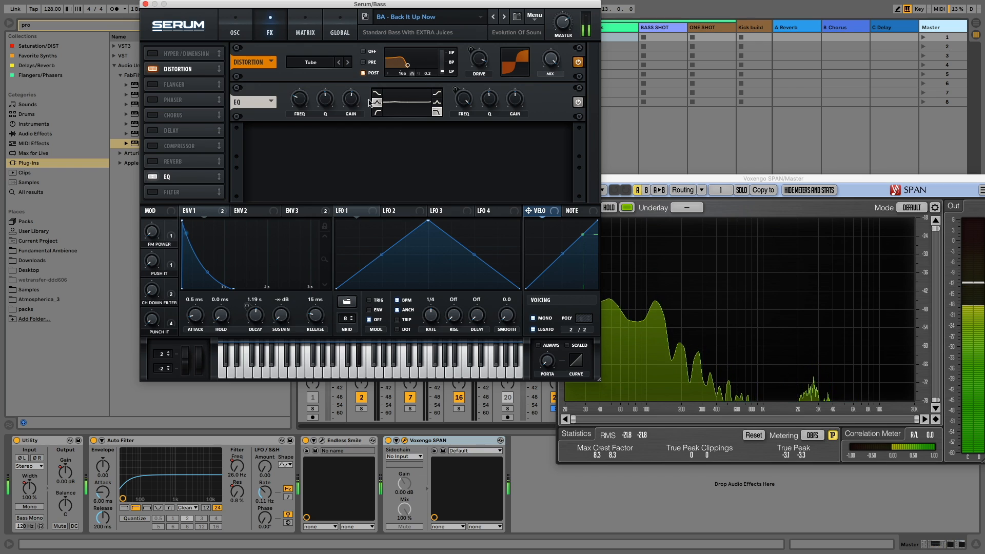
drag(361, 104, 359, 102)
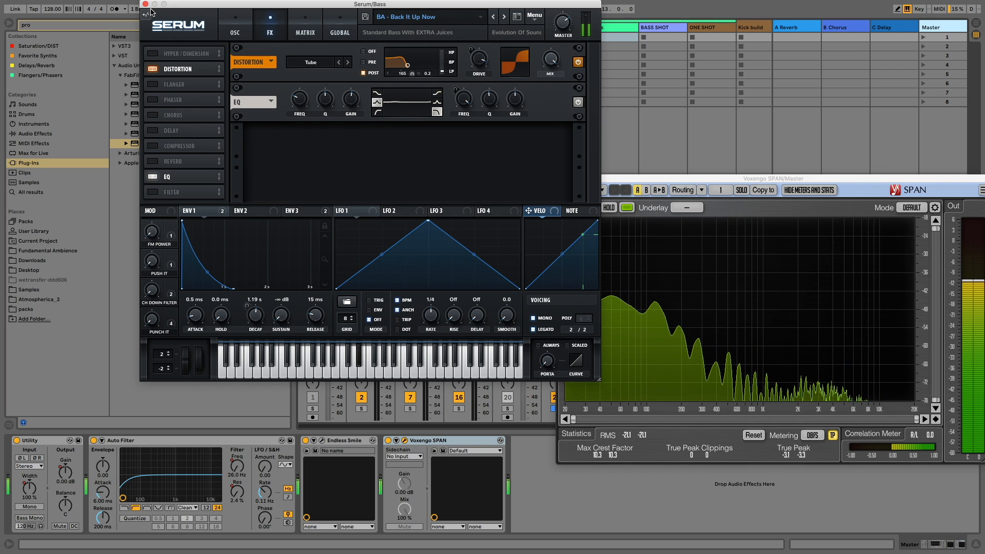
Close Serum and play the drop with the full mix, moving SPAN off the Basses channel
key(space)
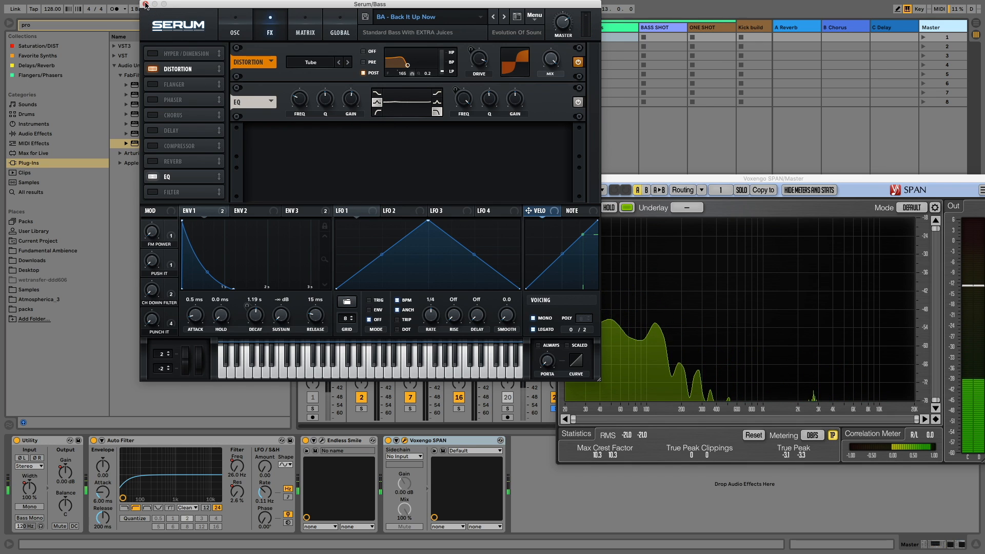
click(145, 4)
key(space)
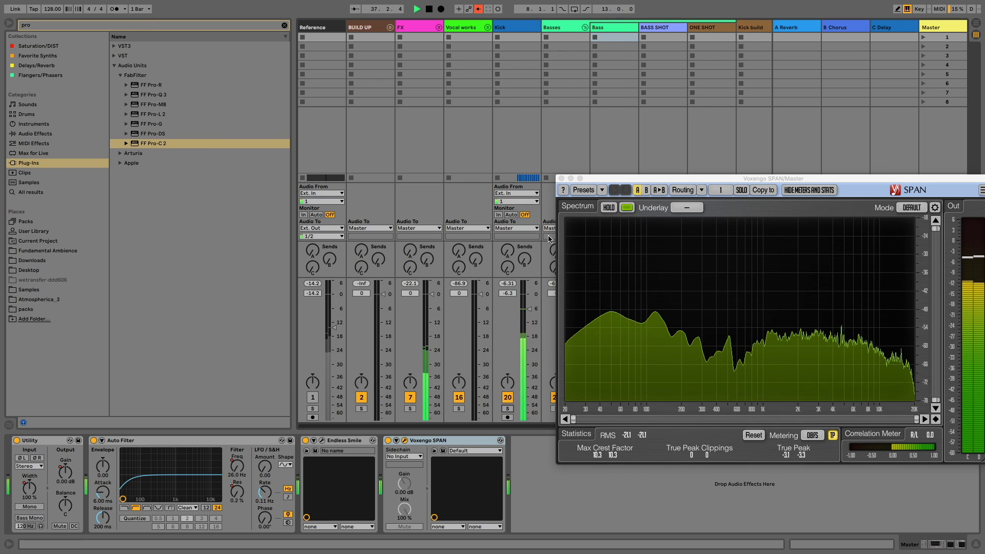
drag(580, 180, 636, 175)
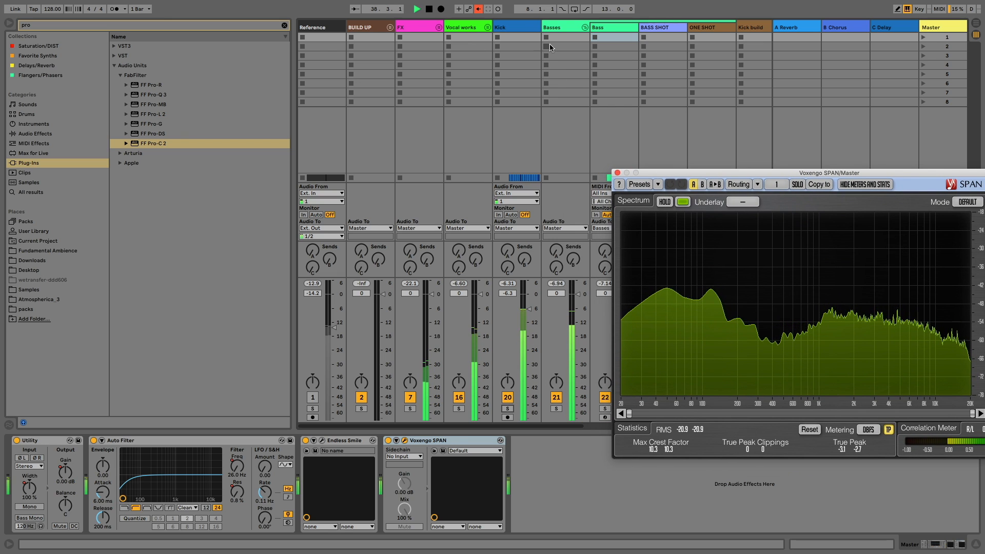
Set band 5 of the Bass's EQ Eight to 194 Hz with a gain of -5.33 dB
click(607, 27)
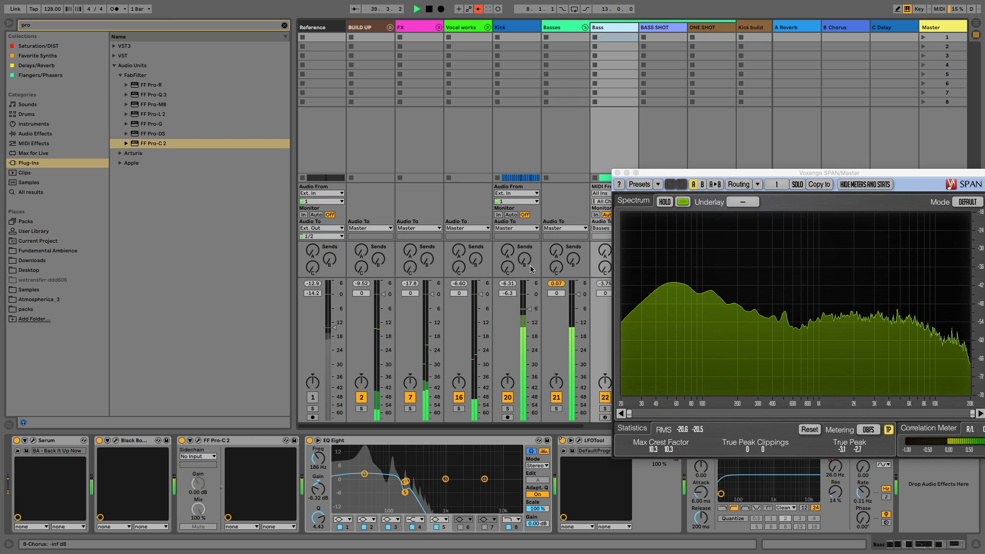
click(405, 492)
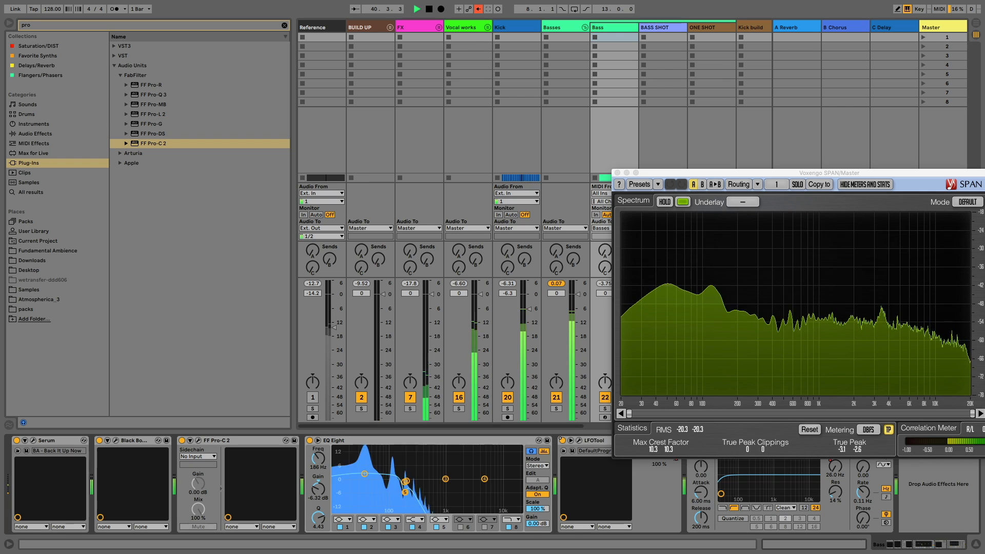
mouse_move(405, 491)
mouse_down()
mouse_move(392, 490)
mouse_move(406, 489)
mouse_up()
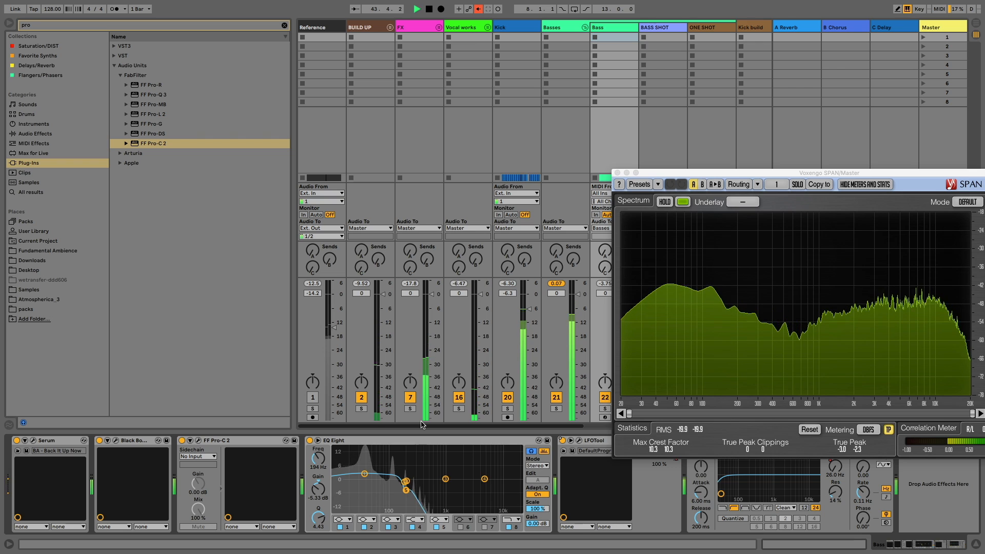
Solo ONE SHOT at the start of Drop Verse 1 and set its EQ band 3 to -5.08 dB at 590 Hz with a Q of 3.46
click(926, 65)
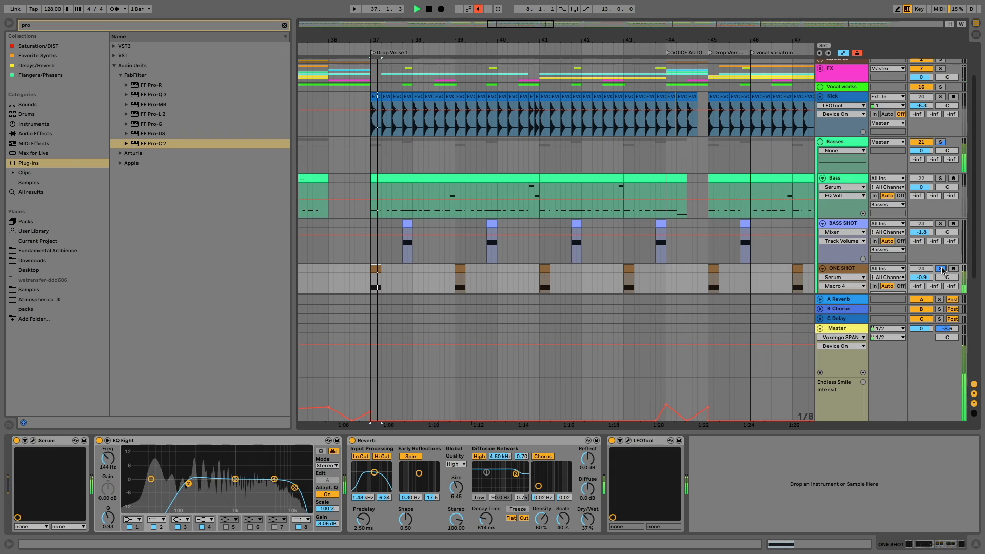
key(alt+space)
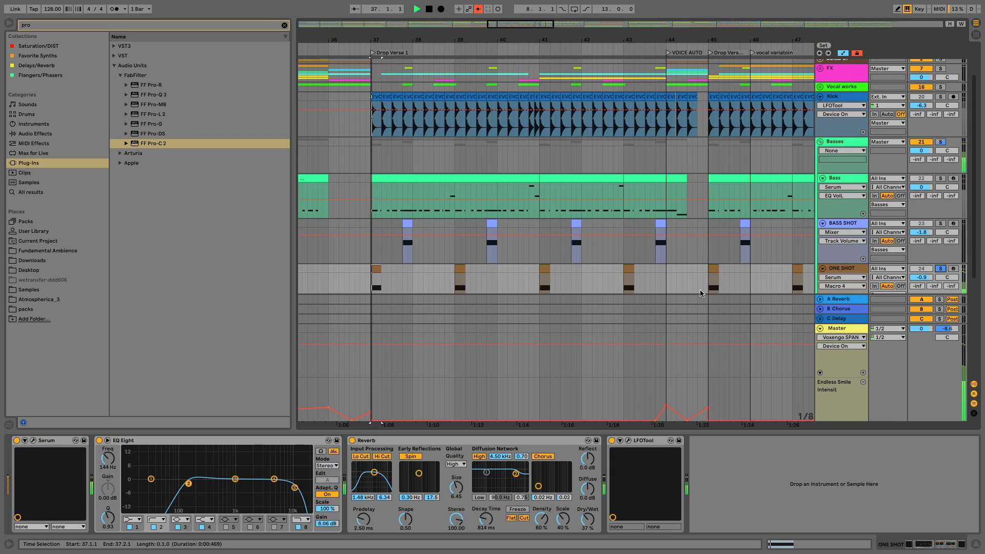
drag(235, 479, 220, 495)
key(alt+space)
key(alt+space)
key(alt+space)
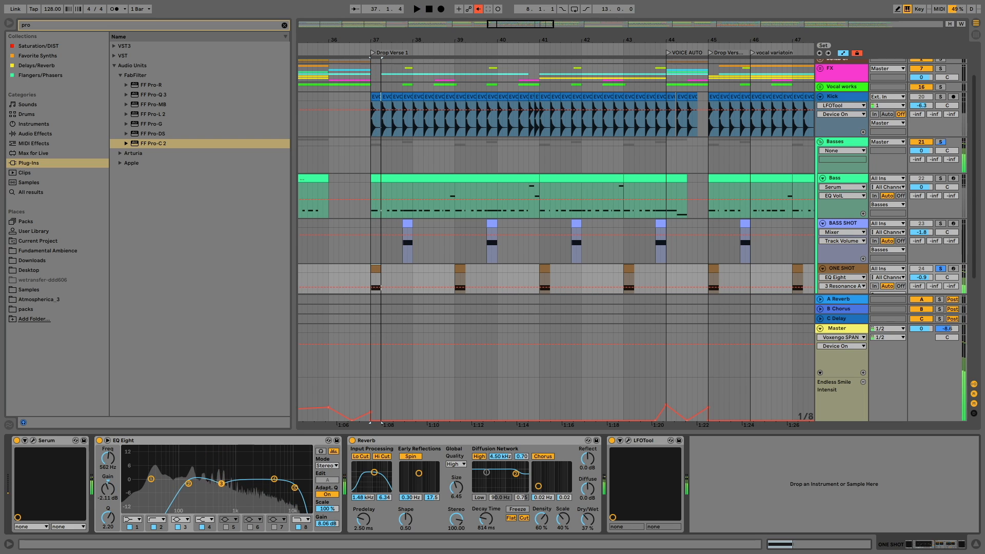
key(alt+space)
key(alt+space)
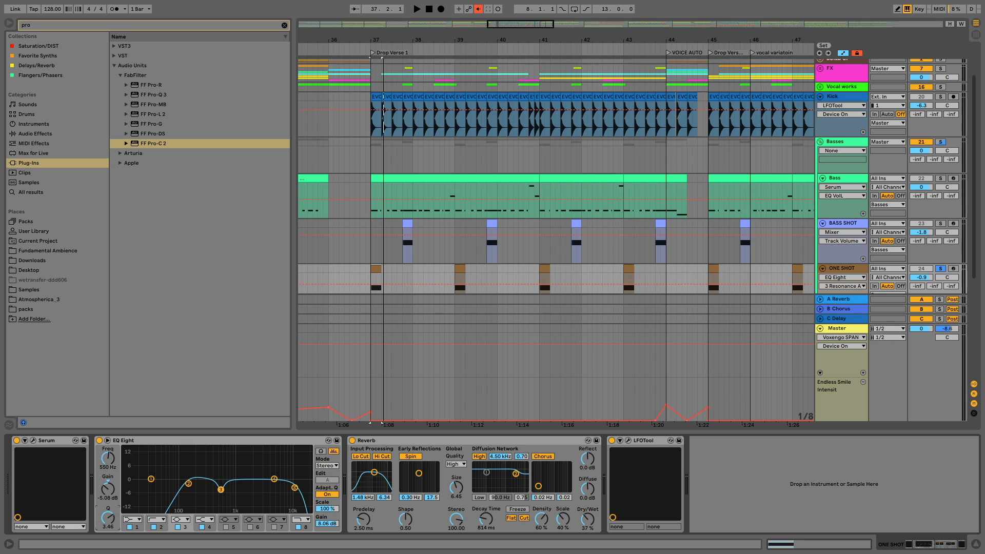
Sweep a boosted band 3 with a Q of 1.94 between about 202 and 574 Hz while auditioning the ONE SHOT
drag(221, 489, 223, 481)
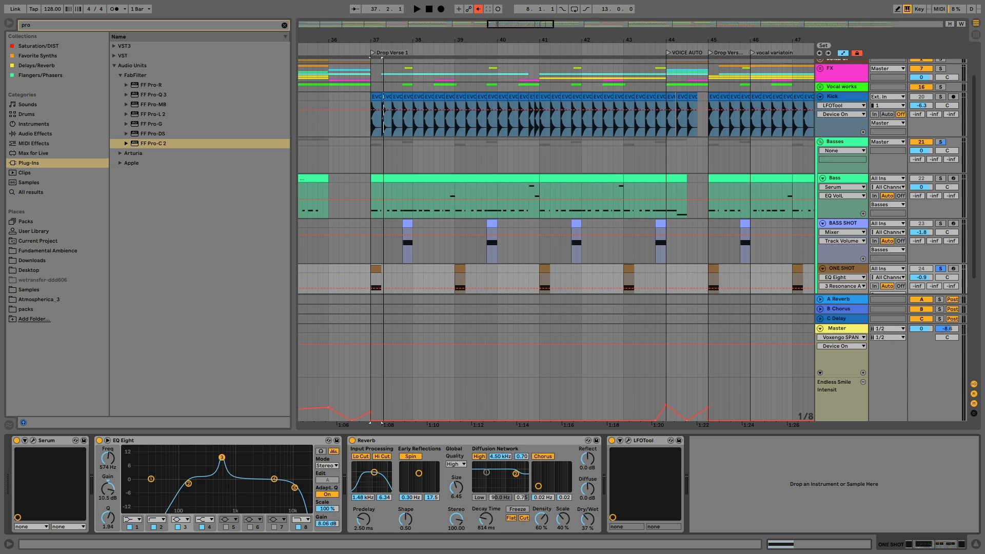
key(space)
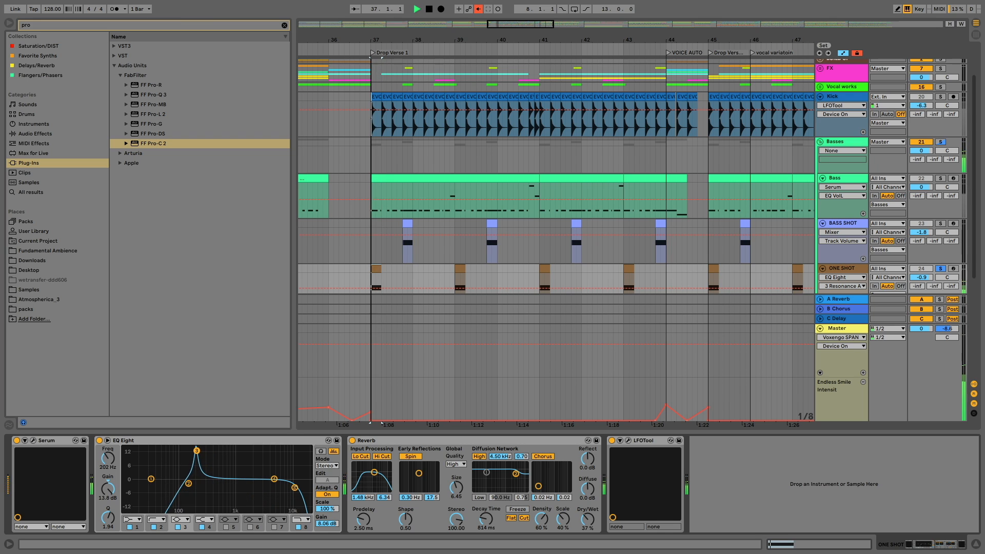
key(space)
key(space)
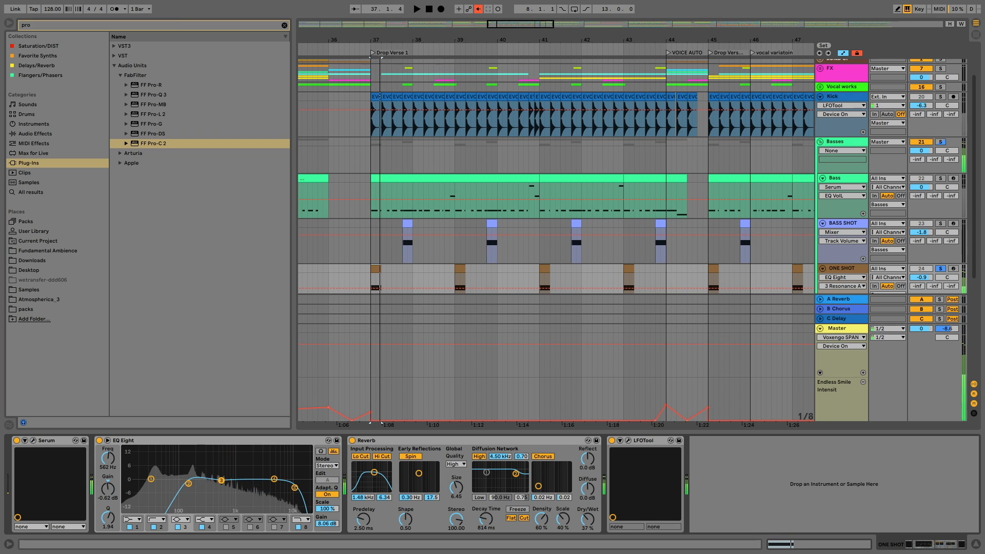
key(space)
key(space)
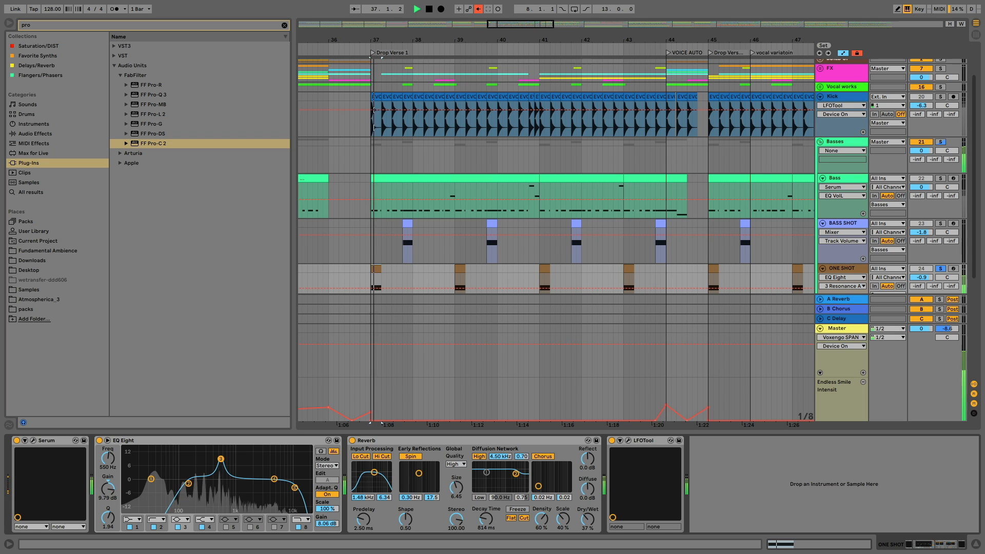
key(space)
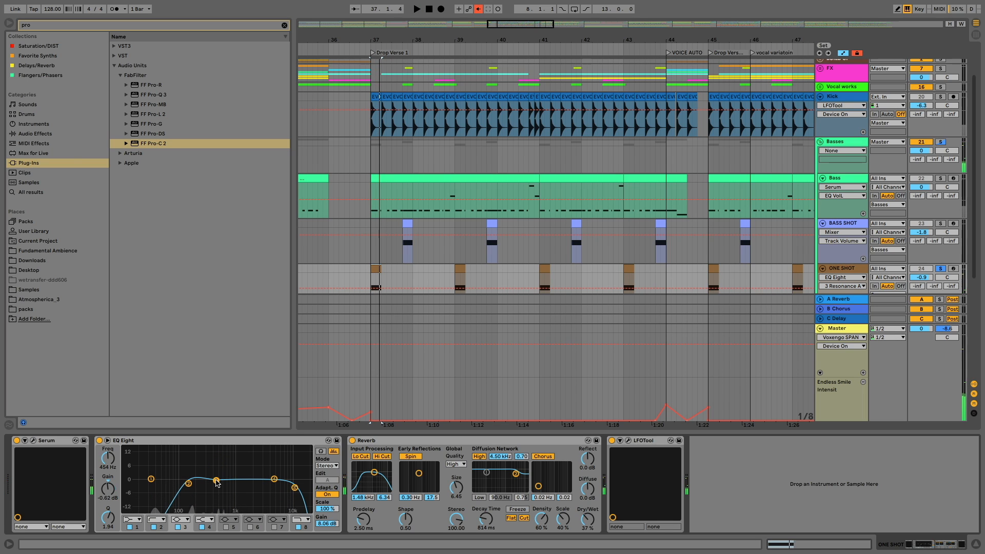
Make band 3 of the ONE SHOT's EQ a cut and turn on band 6 at 1.74 kHz with 1.12 dB gain and a Q of 0.52
key(space)
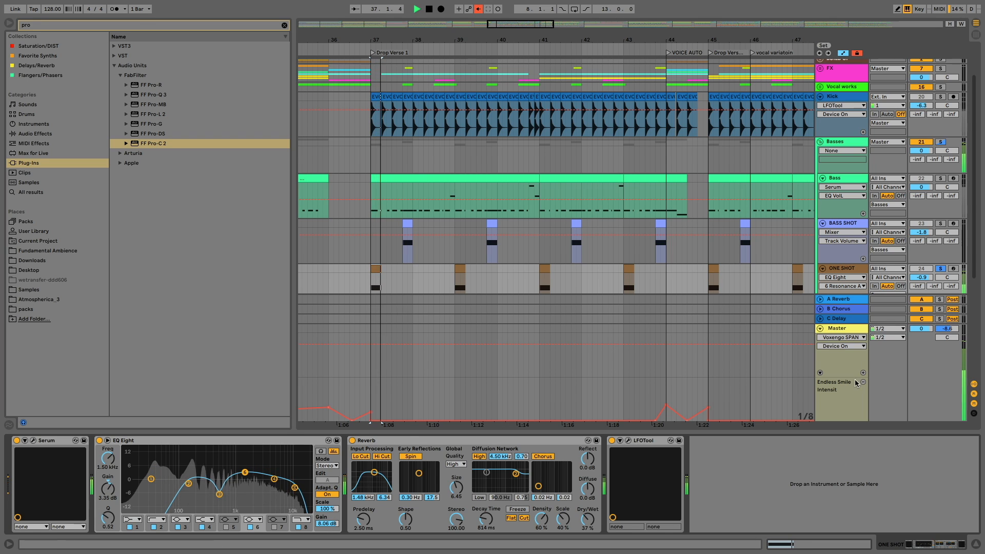
key(space)
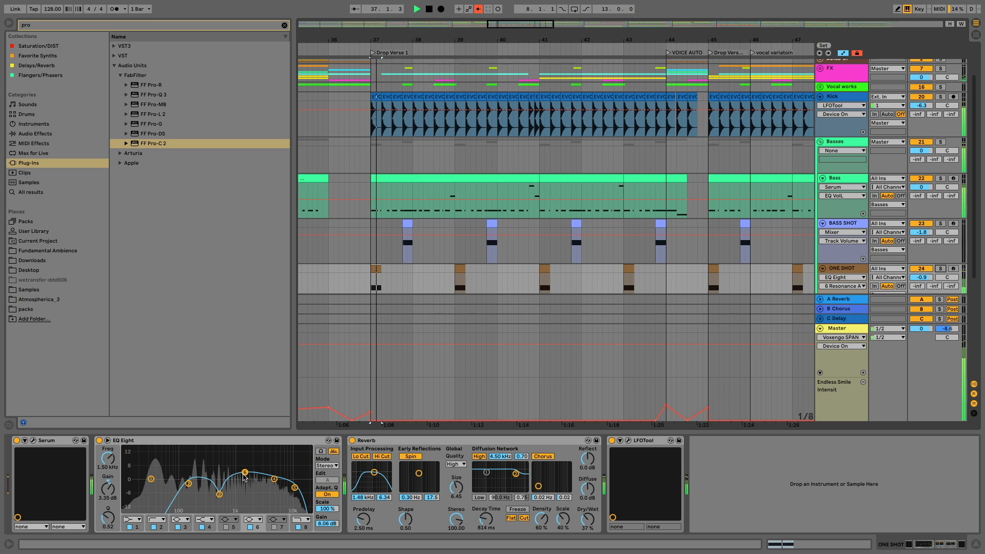
drag(245, 473, 278, 476)
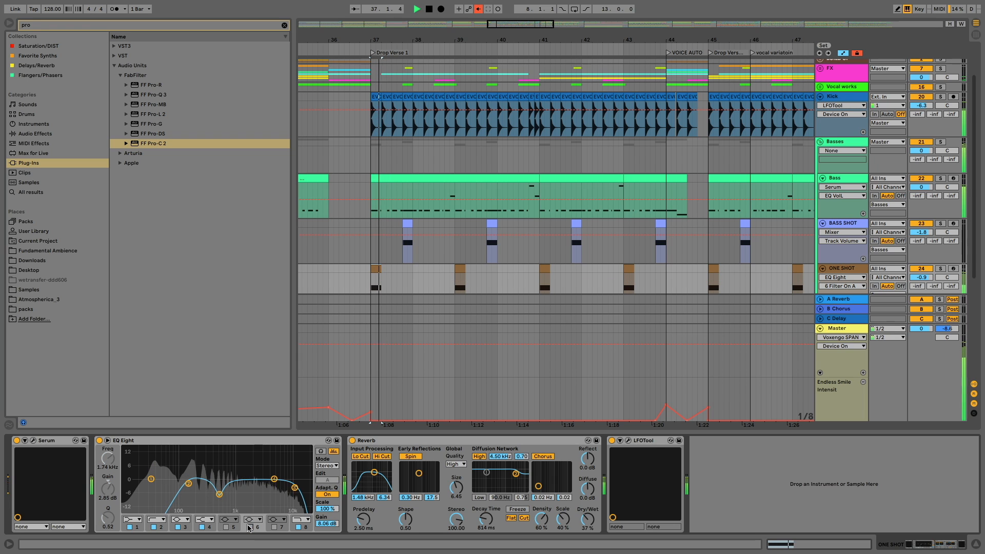
key(Left)
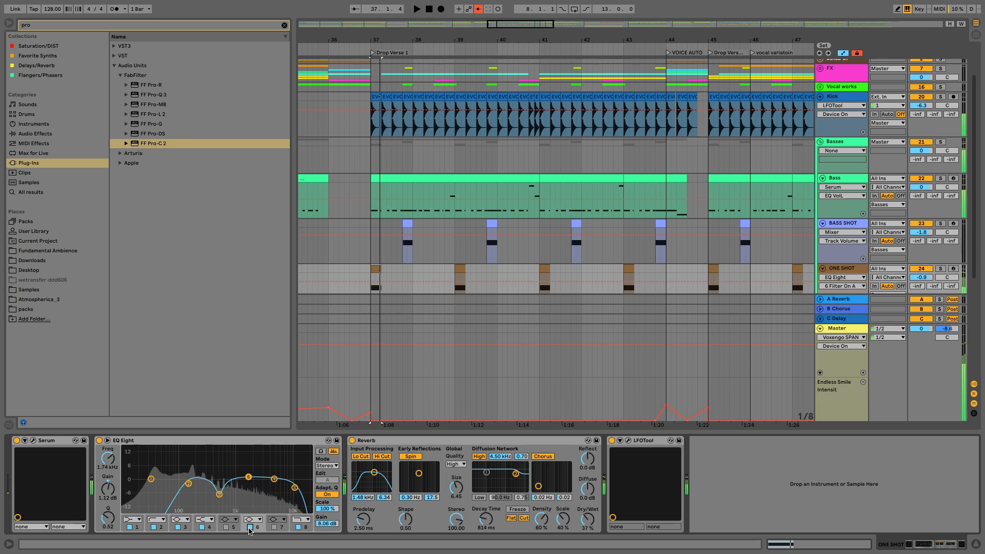
key(space)
In the ONE SHOT's LFOTool, lower the curve's starting point slightly, raise its middle point to full height, and close the plug-in
click(628, 441)
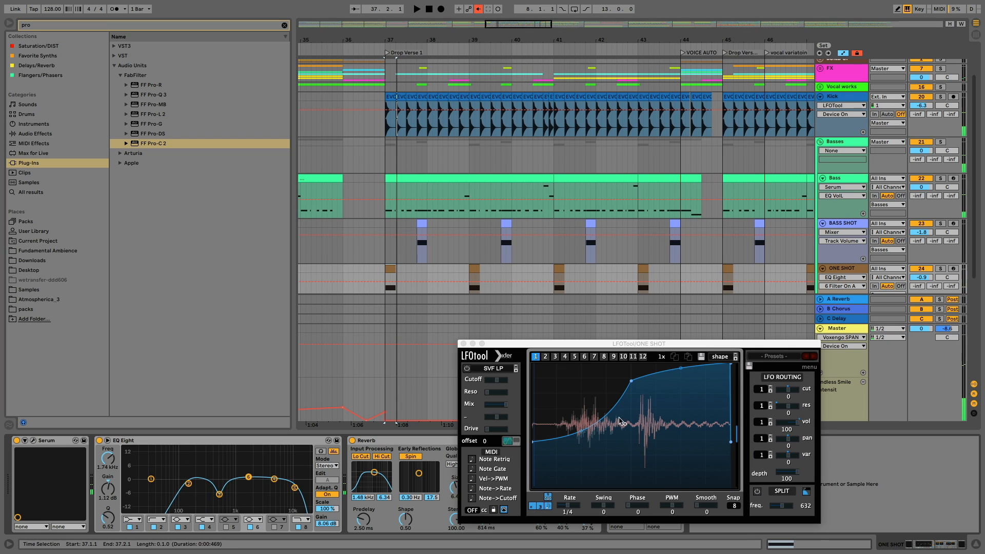
mouse_move(533, 441)
mouse_down()
mouse_move(536, 427)
mouse_move(533, 450)
mouse_up()
key(space)
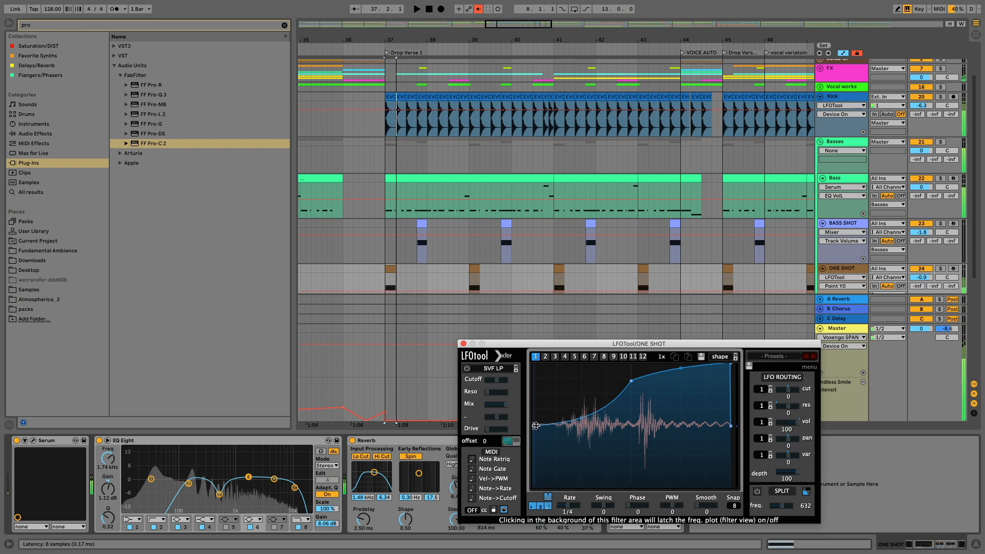
drag(631, 381, 633, 364)
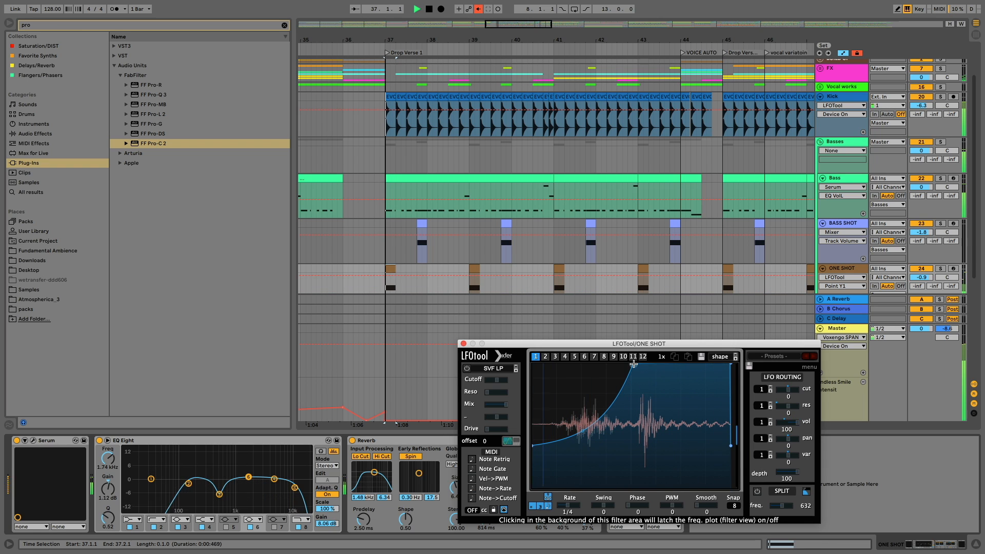
click(463, 343)
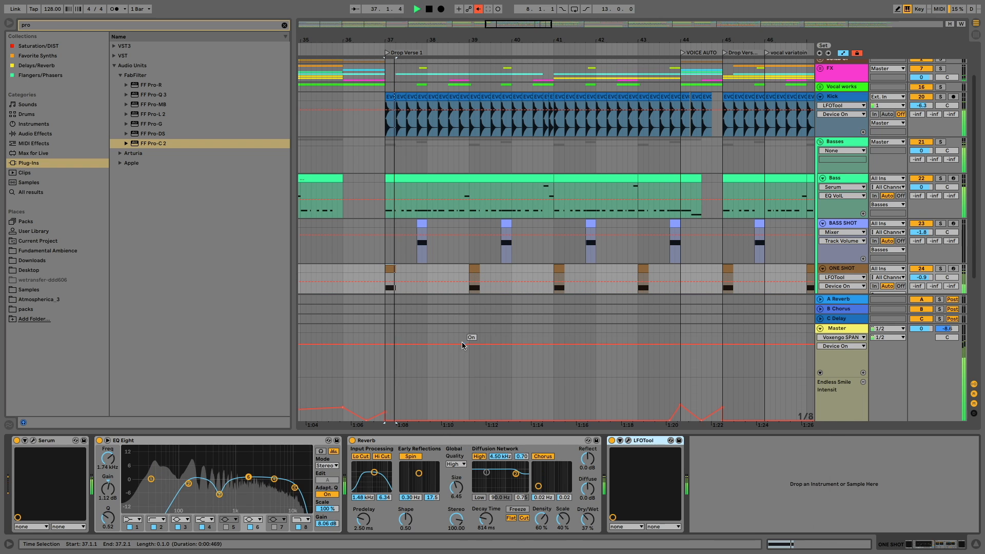
Play the start of Drop Verse 1 and set the BASS SHOT EQ's band 2 low cut to 160 Hz with a Q of 0.85
click(316, 225)
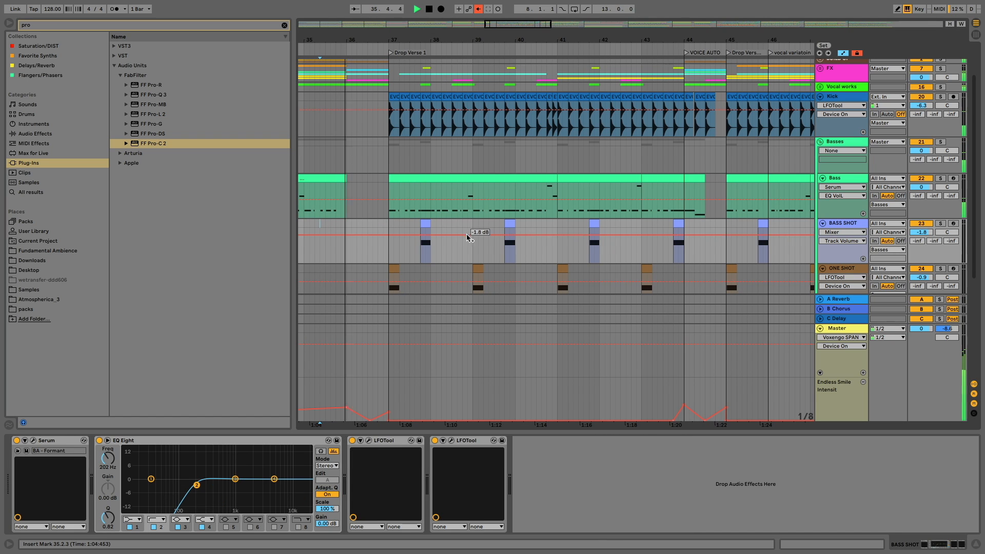
click(393, 266)
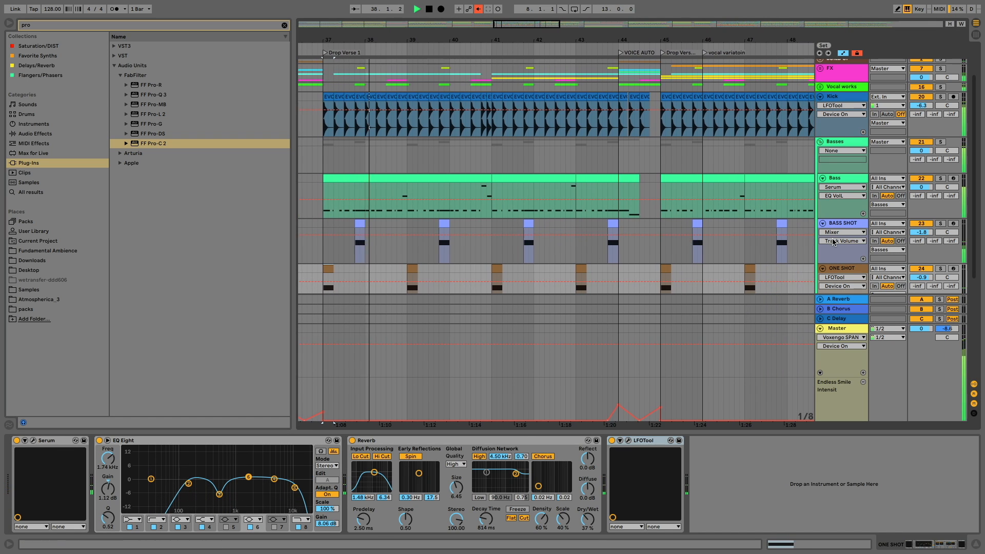
click(846, 225)
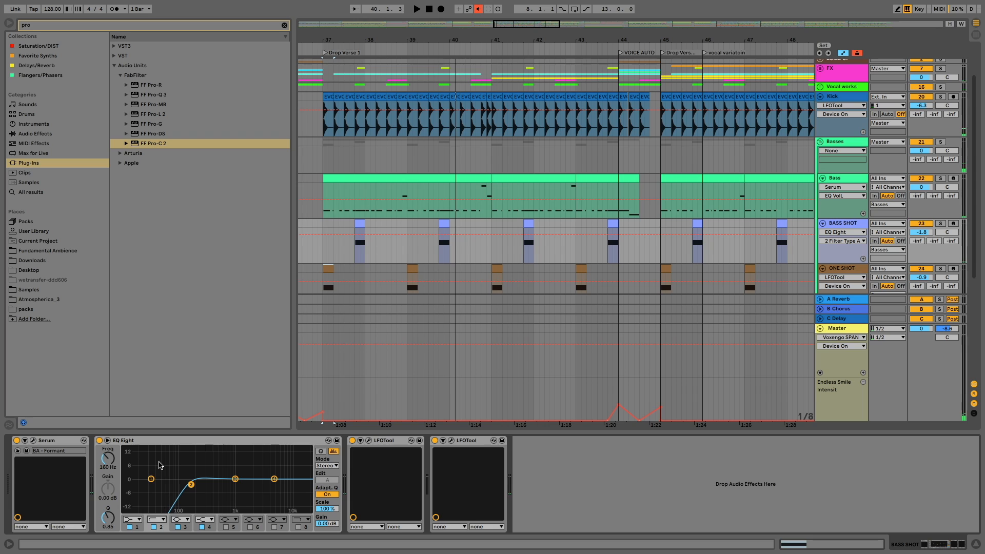
Make the BASS SHOT EQ's band 2 a steeper low cut at 147 Hz with a Q of 0.78 and audition its first clip
right_click(194, 441)
key(Escape)
key(space)
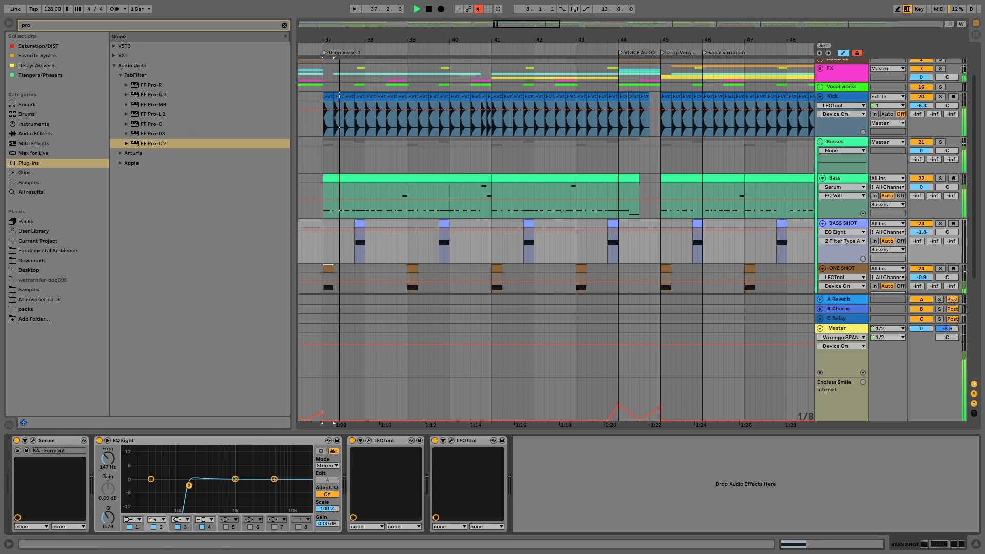
key(space)
click(355, 224)
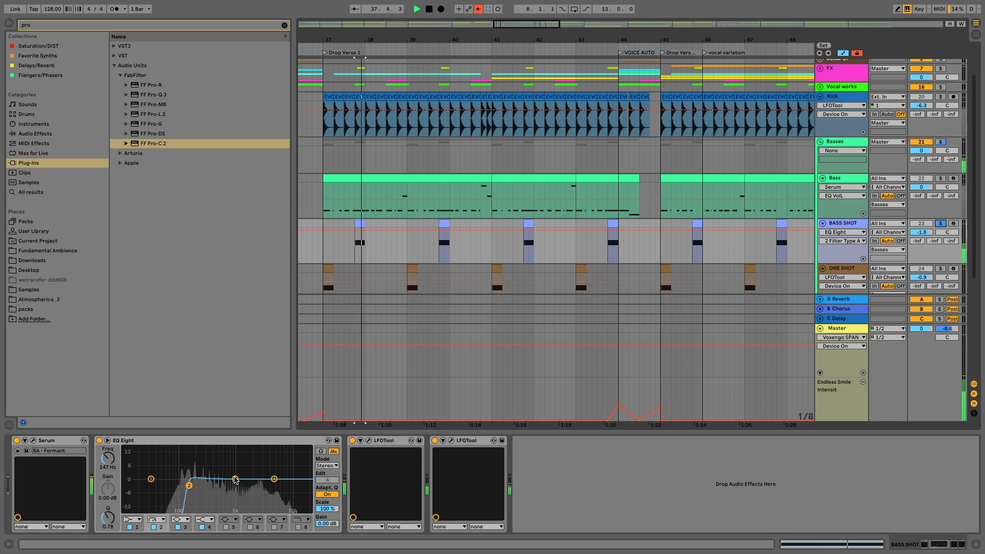
Sweep a boost with the BASS SHOT EQ's band 3, leaving it at 2.55 kHz with 0.62 dB gain and a Q of 0.34
drag(235, 480, 205, 462)
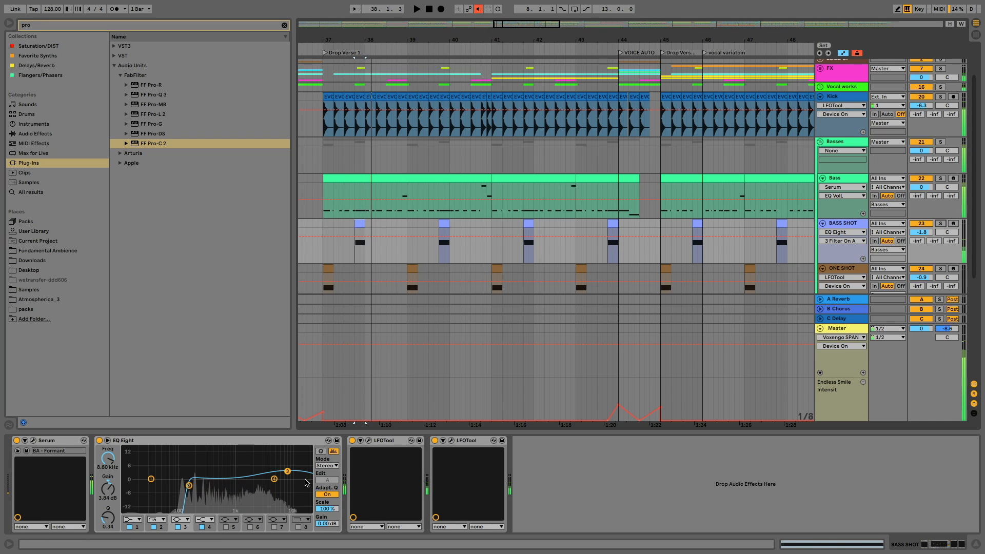
drag(287, 471, 258, 471)
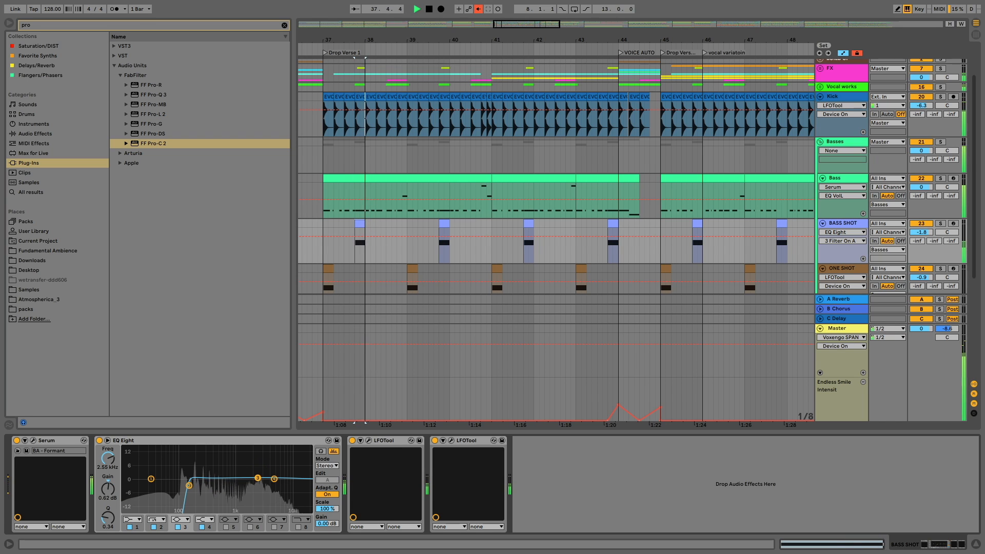
click(312, 215)
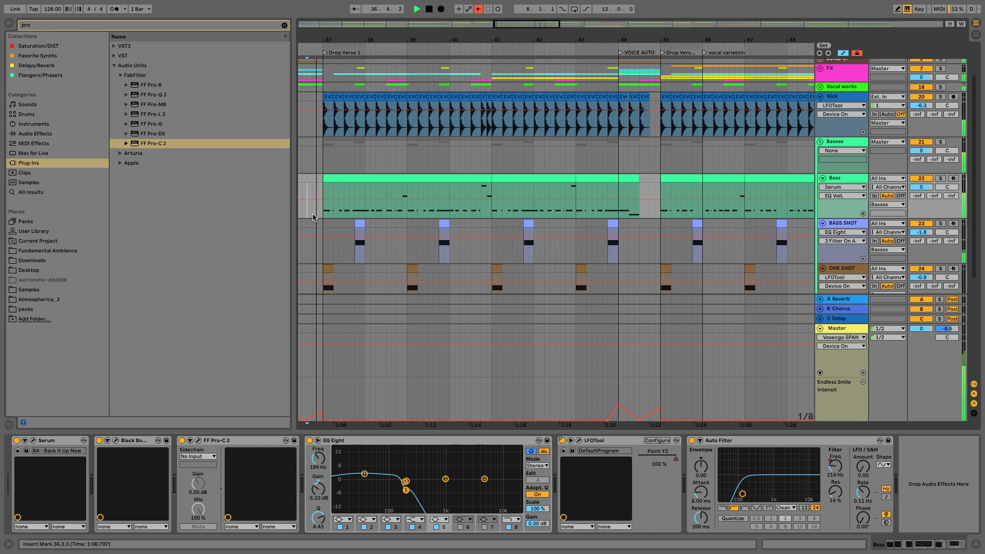
click(361, 221)
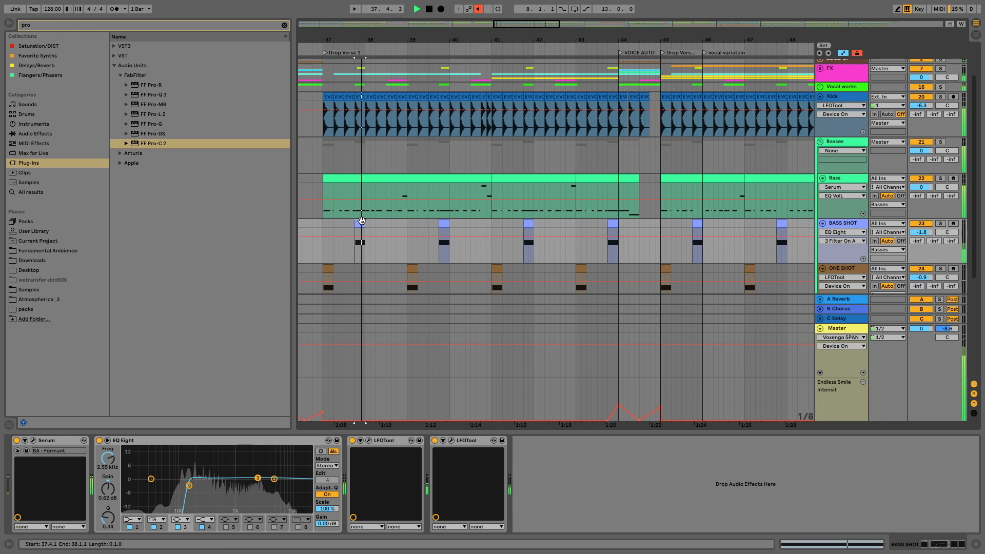
Turn on the BASS SHOT EQ's band 8 as a high cut at 587 Hz with a Q of 0.85 and play from before the drop
click(298, 528)
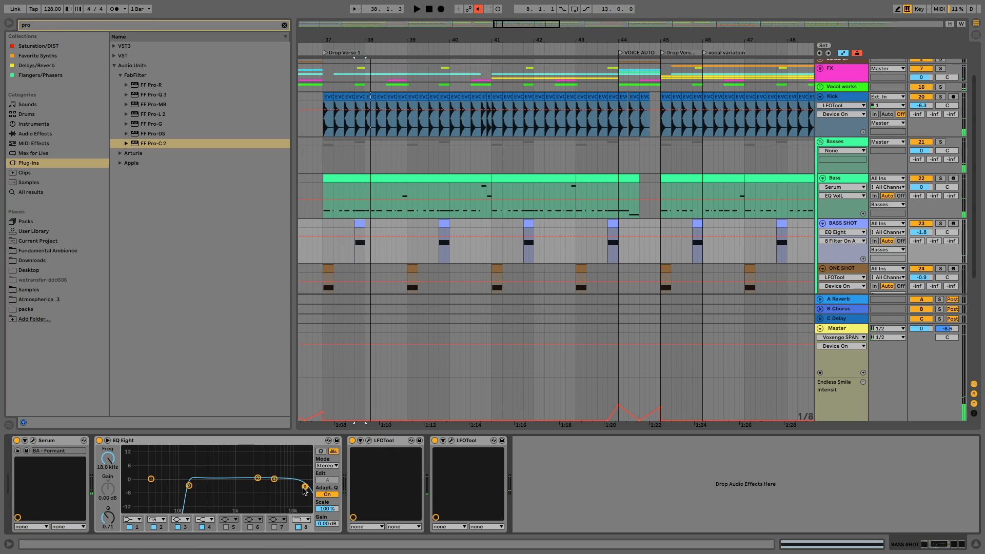
drag(304, 487, 222, 484)
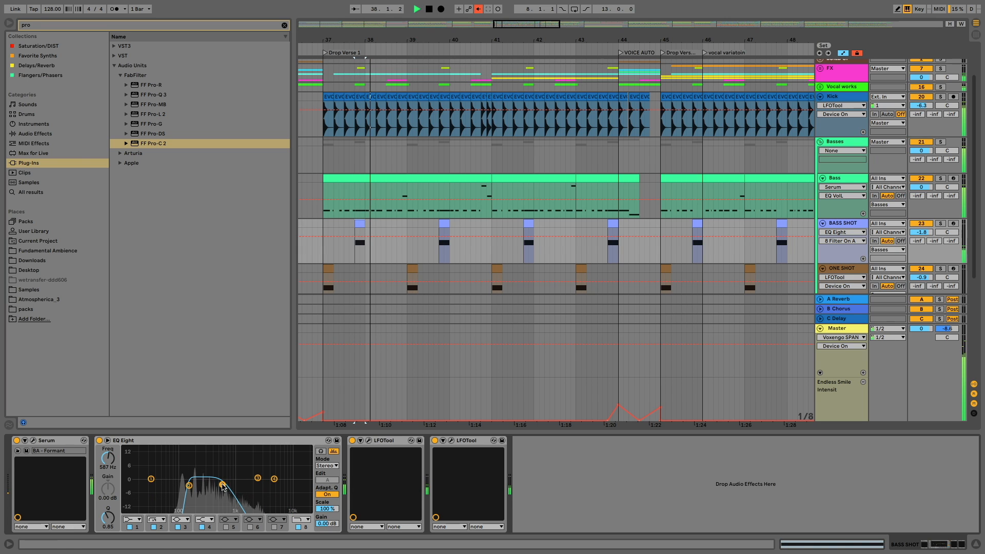
scroll(413, 235, left, 6)
click(378, 230)
key(space)
key(space)
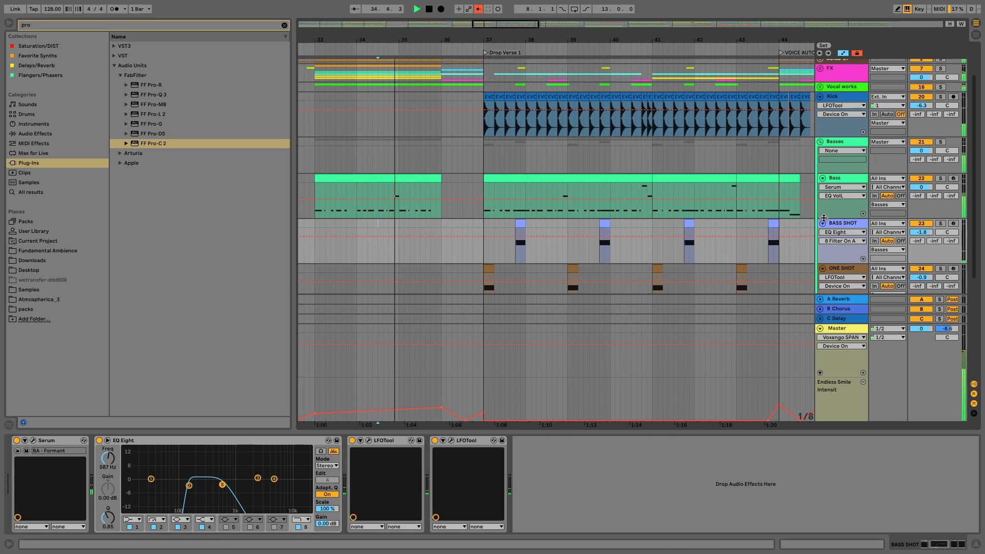
Raise the BASS SHOT's band 8 high cut to 5.39 kHz with a Q of 0.69 and turn off automation arming
drag(222, 484, 247, 479)
scroll(504, 252, up, 3)
scroll(504, 251, right, 4)
click(478, 8)
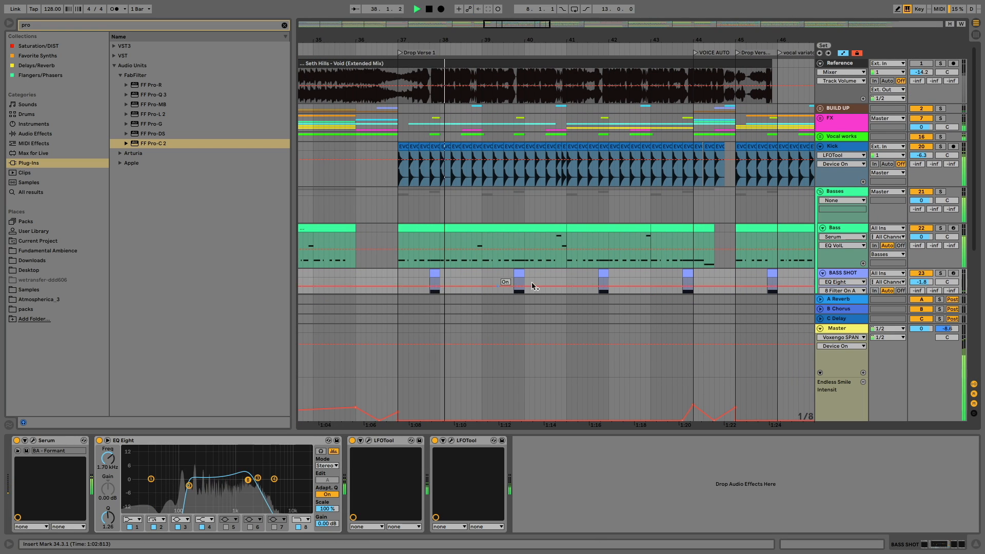
scroll(530, 281, down, 2)
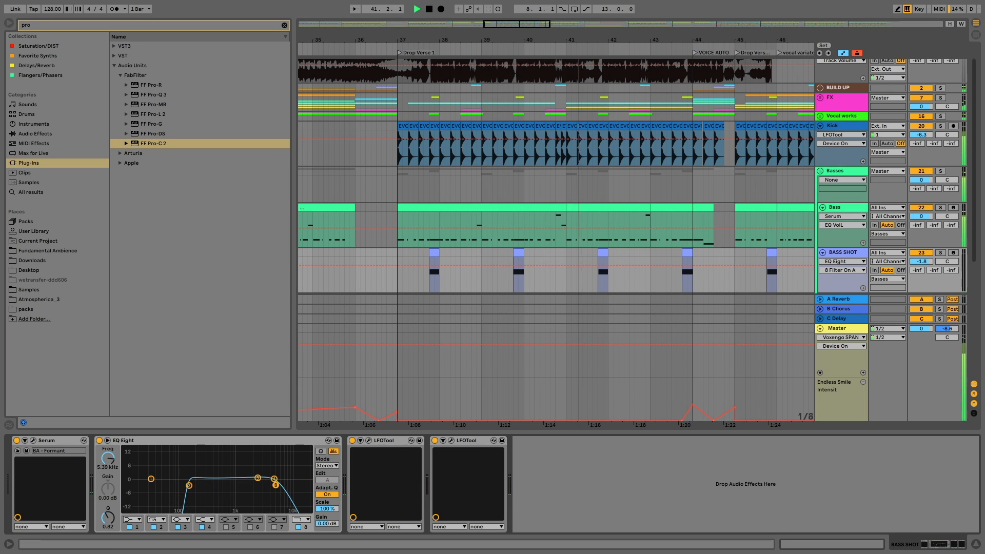
Solo the BASS SHOT and play its first clip in Drop Verse 1
click(940, 252)
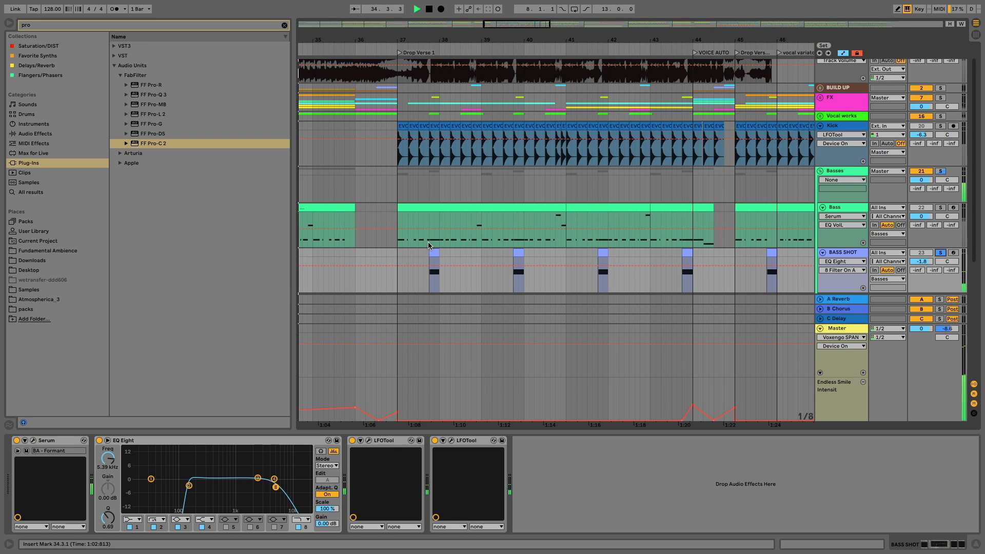
click(434, 252)
key(space)
key(space)
key(space)
Find Decapitator among the plug-ins, insert it between Serum and EQ Eight on the BASS SHOT, and play the clip
click(55, 161)
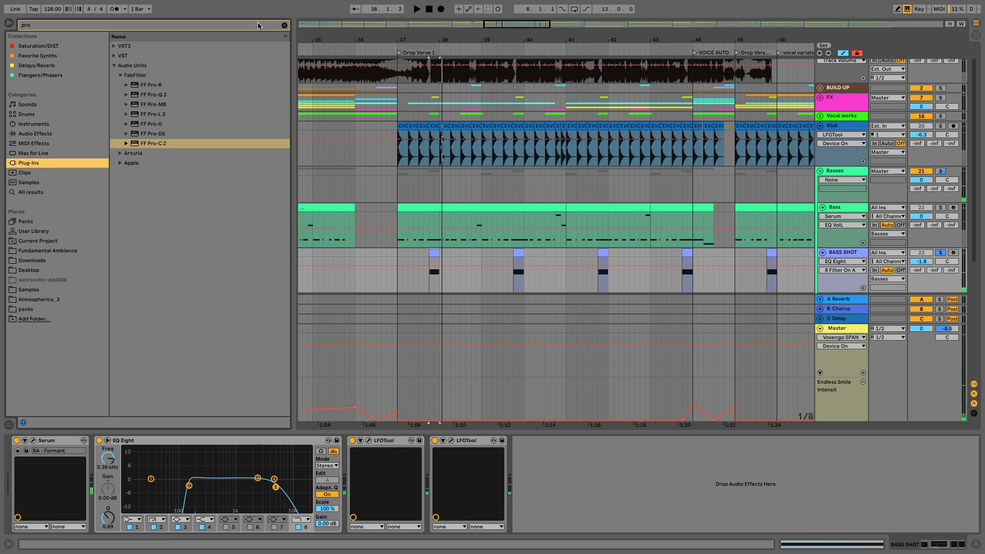
click(285, 25)
text(deca)
drag(156, 65, 114, 476)
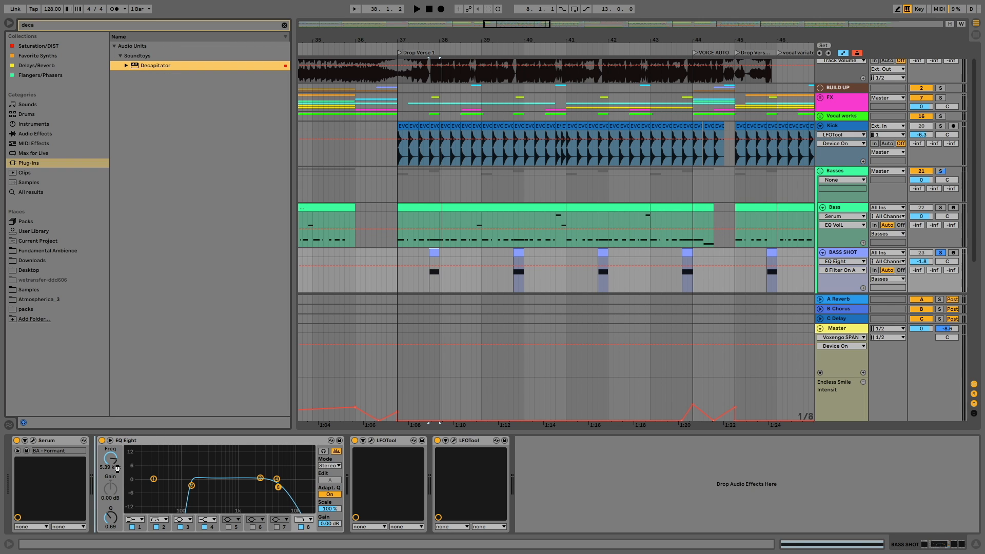
key(space)
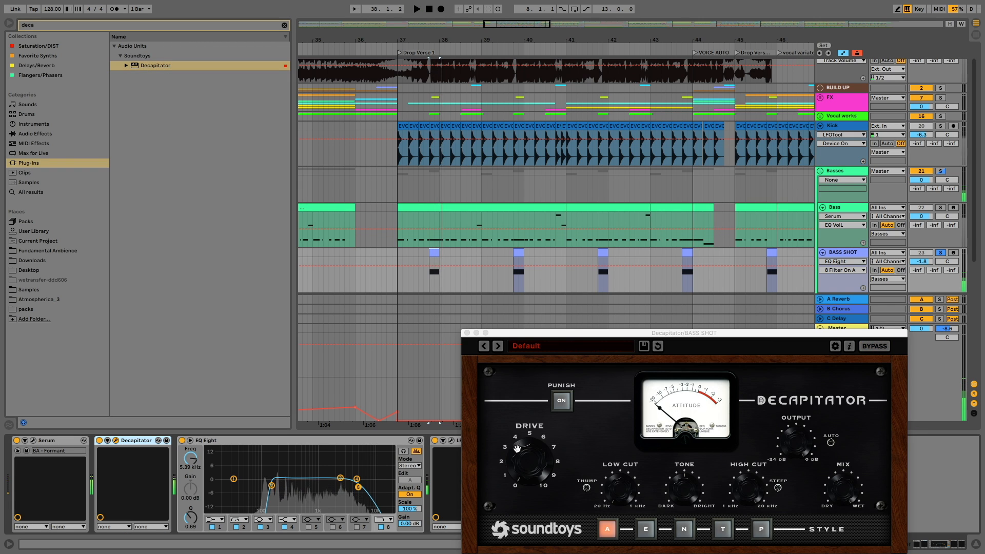
Adjust Decapitator's drive and low cut and compare its saturation styles on the BASS SHOT, selecting style E
drag(523, 444, 521, 422)
click(645, 528)
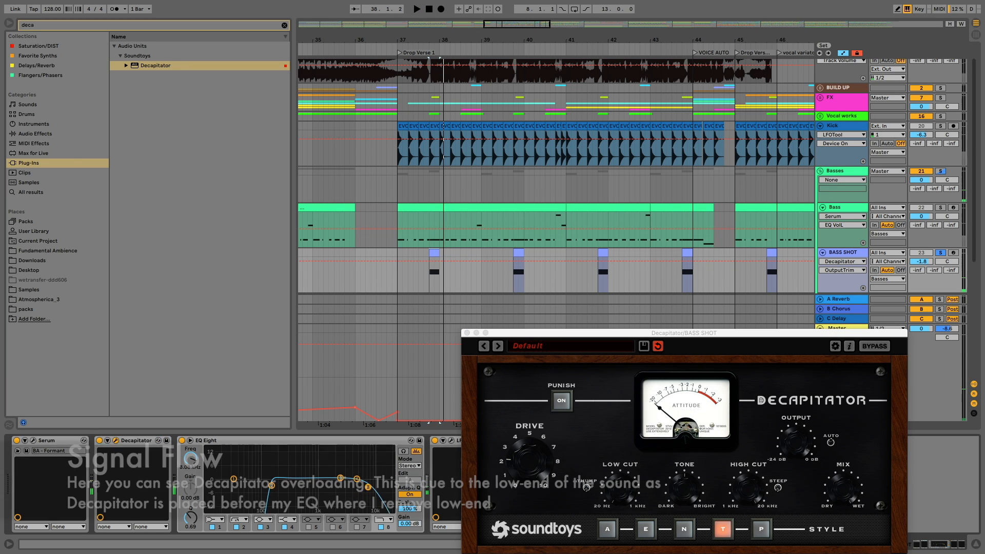
key(space)
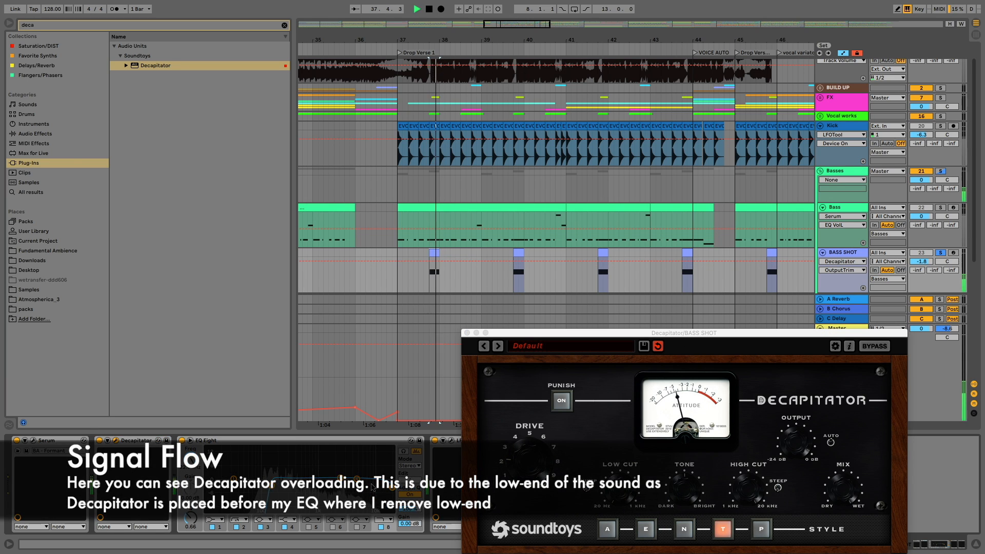
click(764, 528)
drag(623, 490, 626, 468)
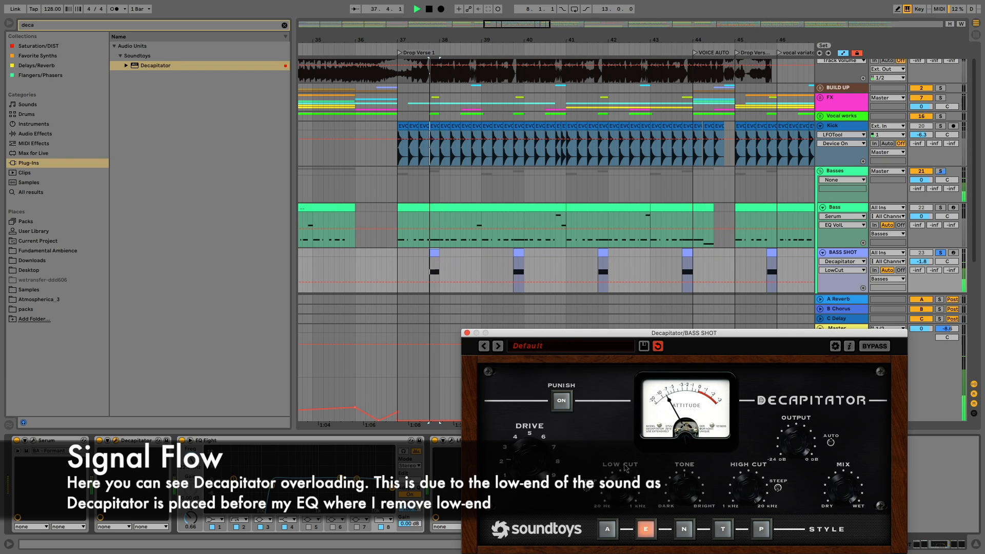
click(612, 525)
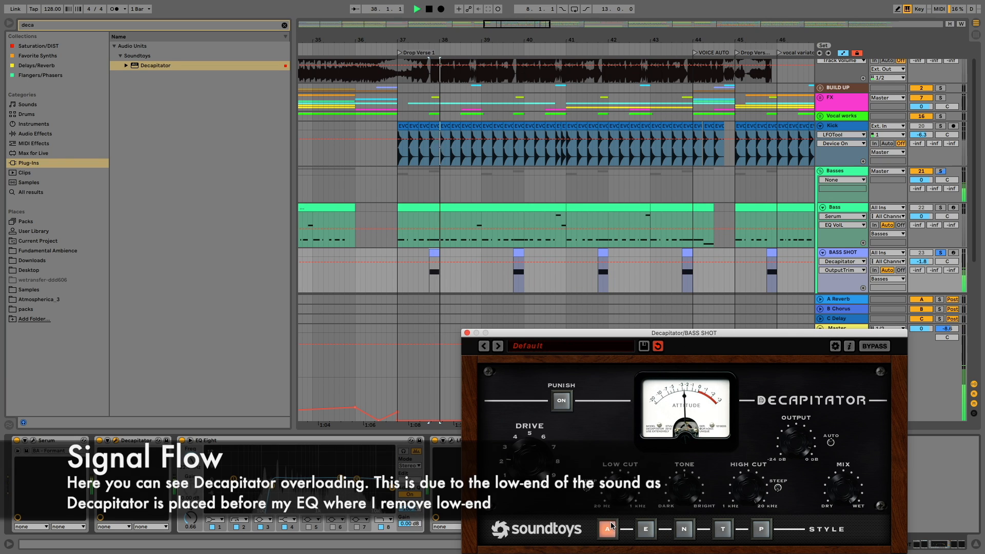
click(647, 531)
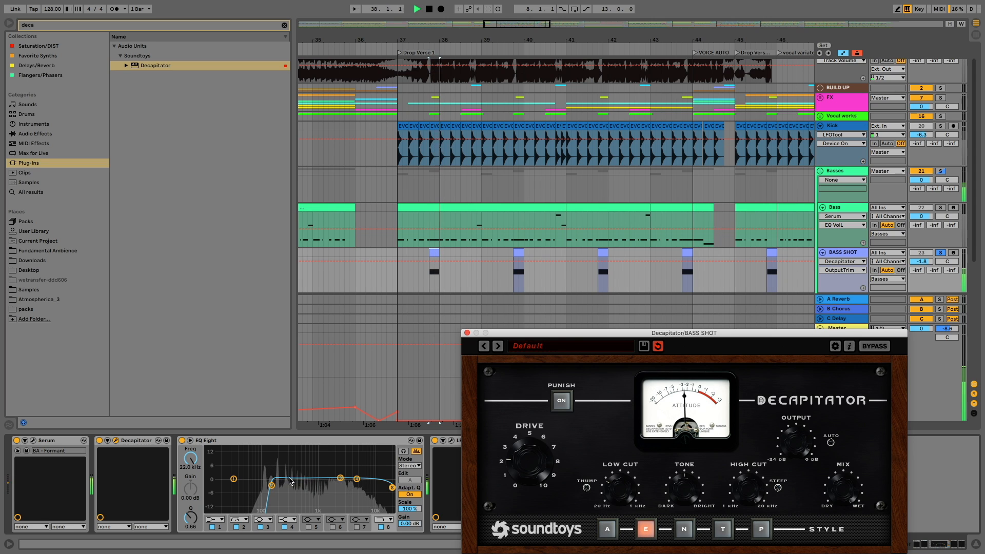
Open the BASS SHOT's band 8 high cut to 22.0 kHz with a Q of 0.66 and move Decapitator directly after EQ Eight
drag(136, 444, 407, 464)
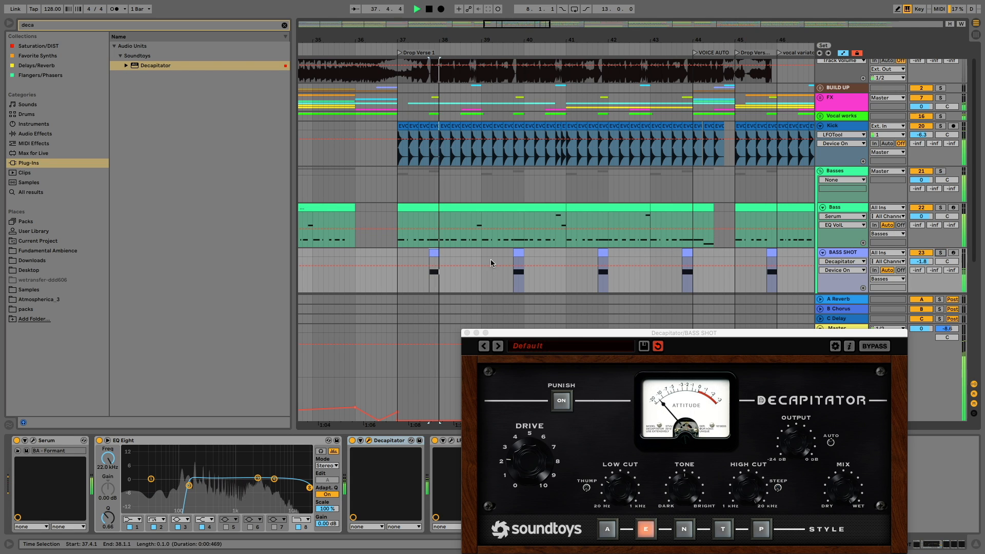
click(359, 240)
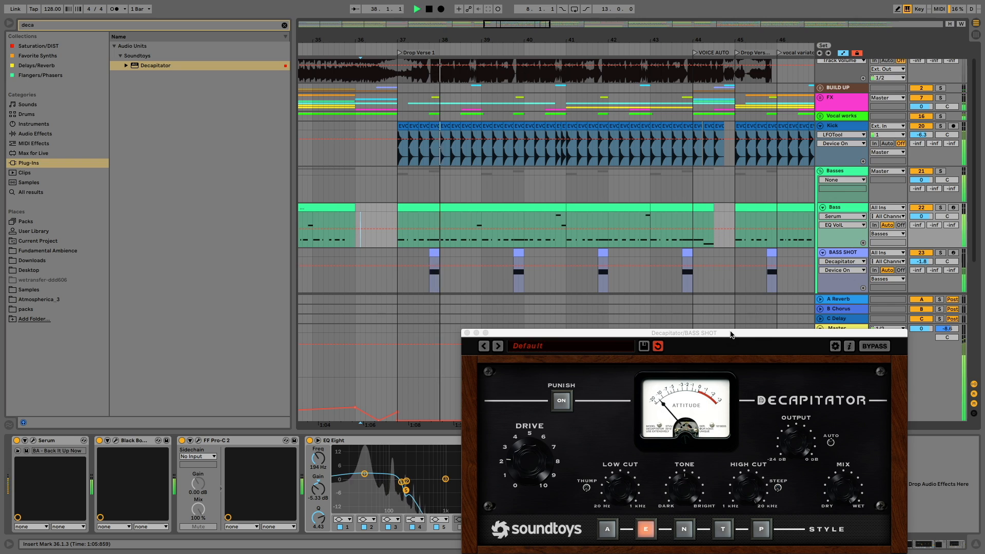
drag(730, 334, 640, 276)
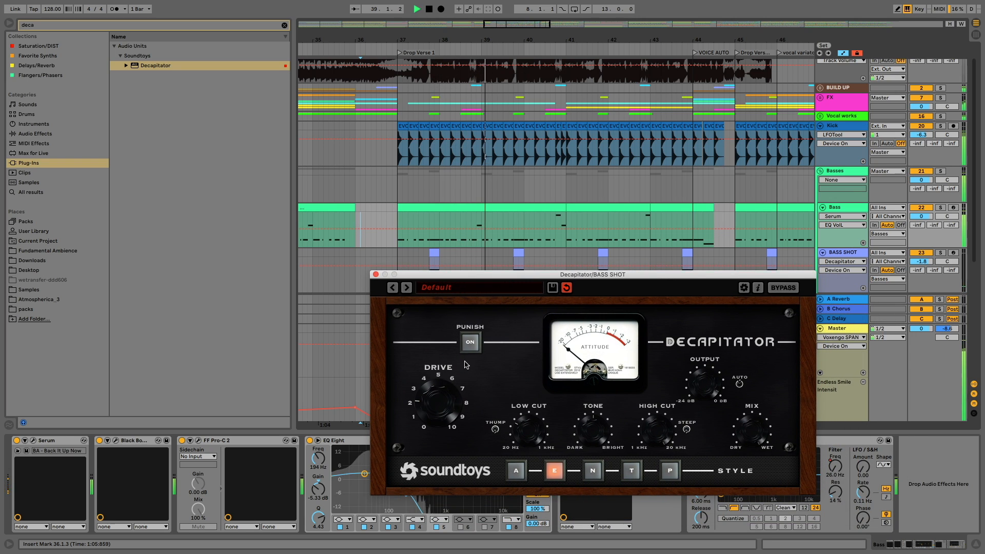
Raise Decapitator's drive slightly, switch its style to N, audition the first BASS SHOT clip, and close the plug-in
drag(450, 393, 450, 388)
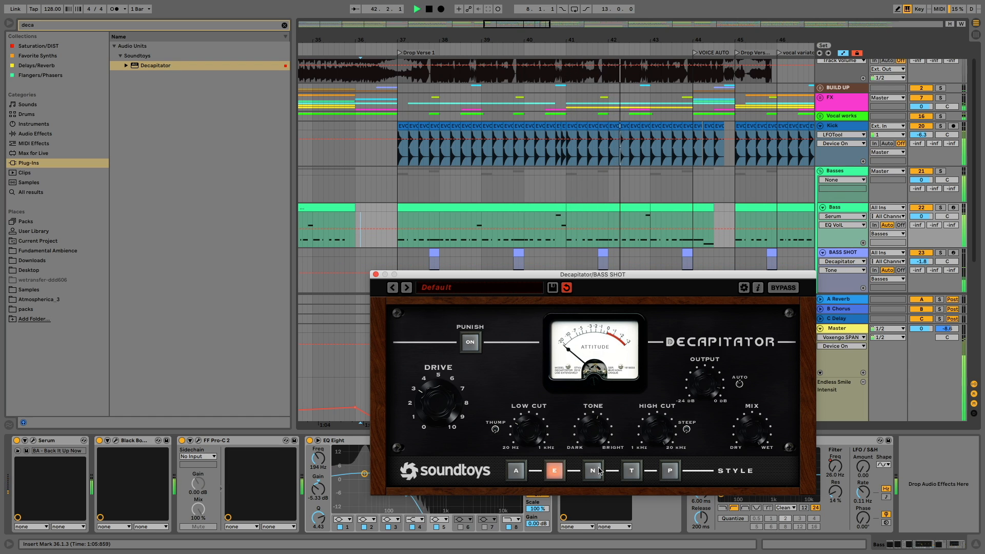
click(593, 471)
key(space)
key(space)
click(435, 253)
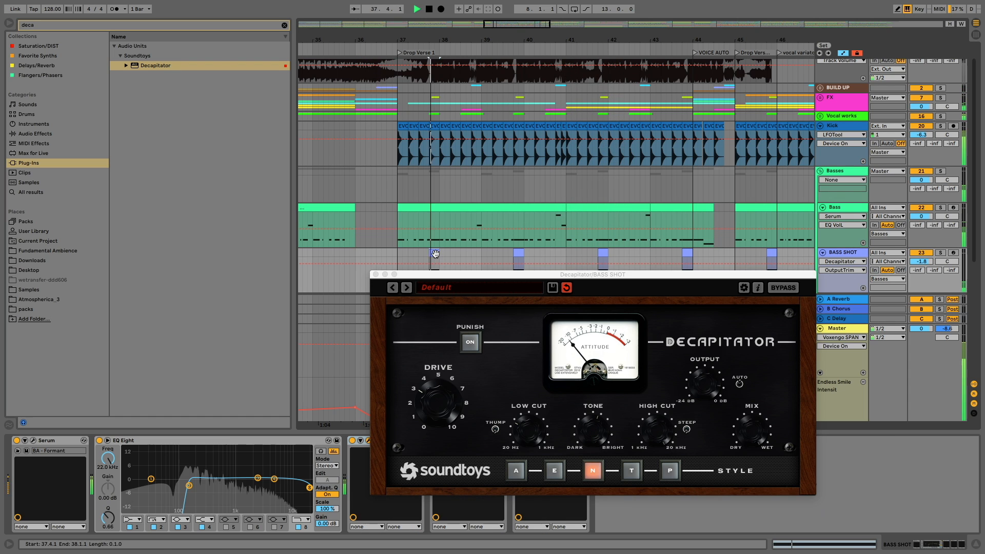
click(375, 275)
Audition the BASS SHOT in solo and review the effects and oscillators of its Serum patch
click(942, 253)
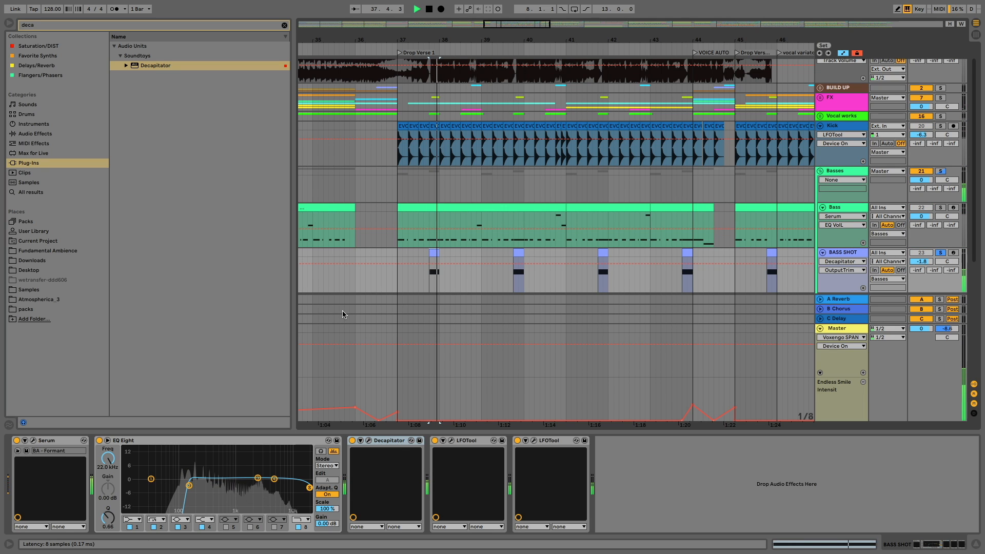
key(space)
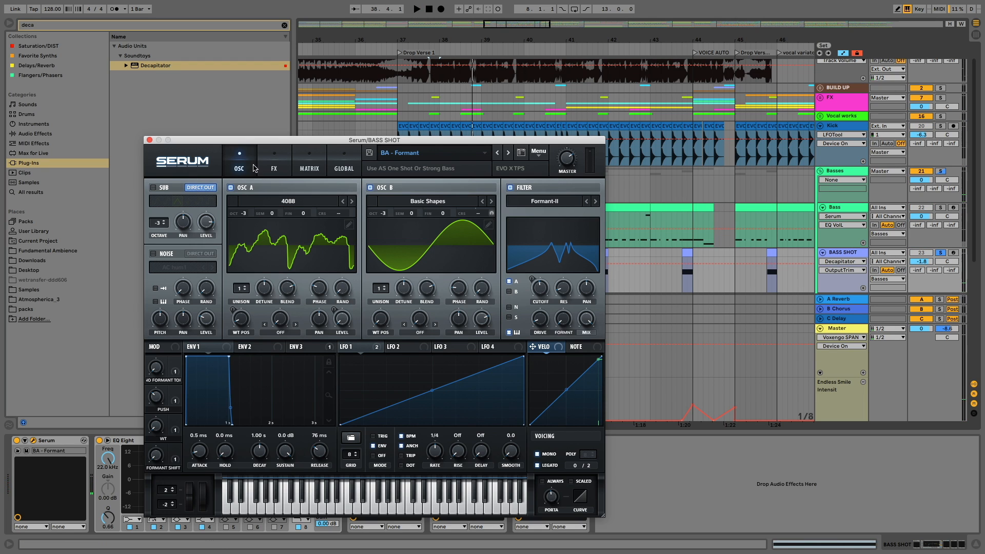
click(264, 165)
click(245, 164)
click(149, 140)
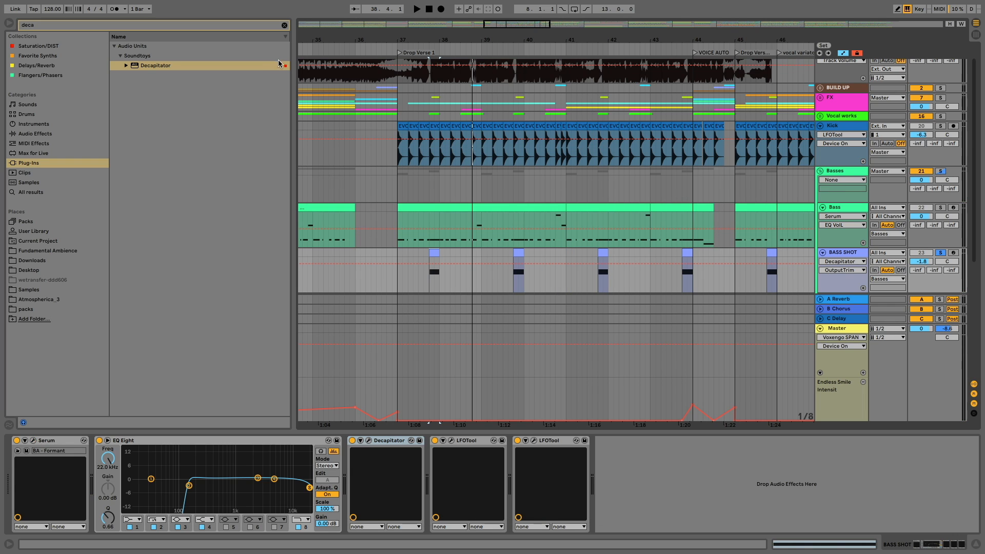
Search the plug-ins for HAAS and insert kHs Haas after Decapitator on the BASS SHOT
click(285, 26)
text(HAAS)
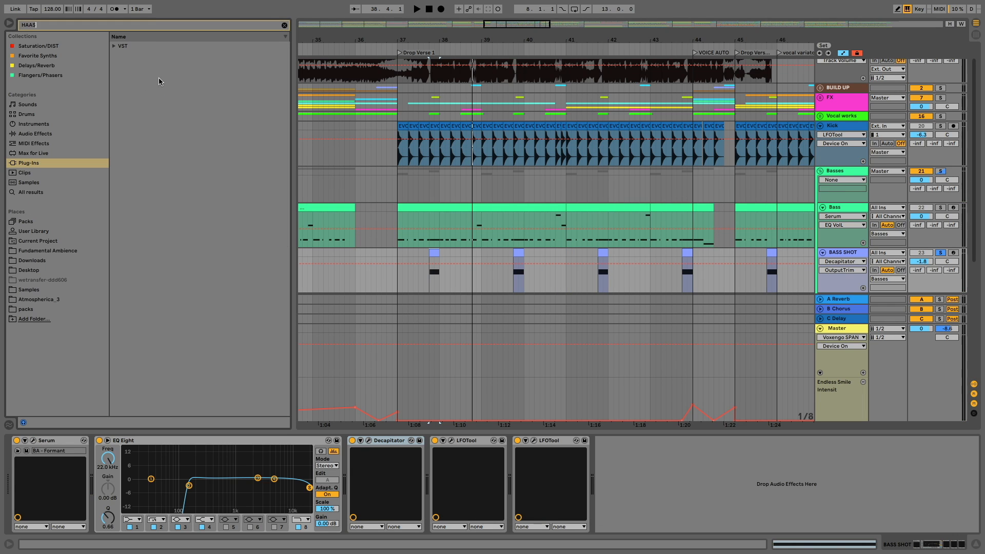
click(116, 47)
click(121, 55)
drag(152, 65, 435, 480)
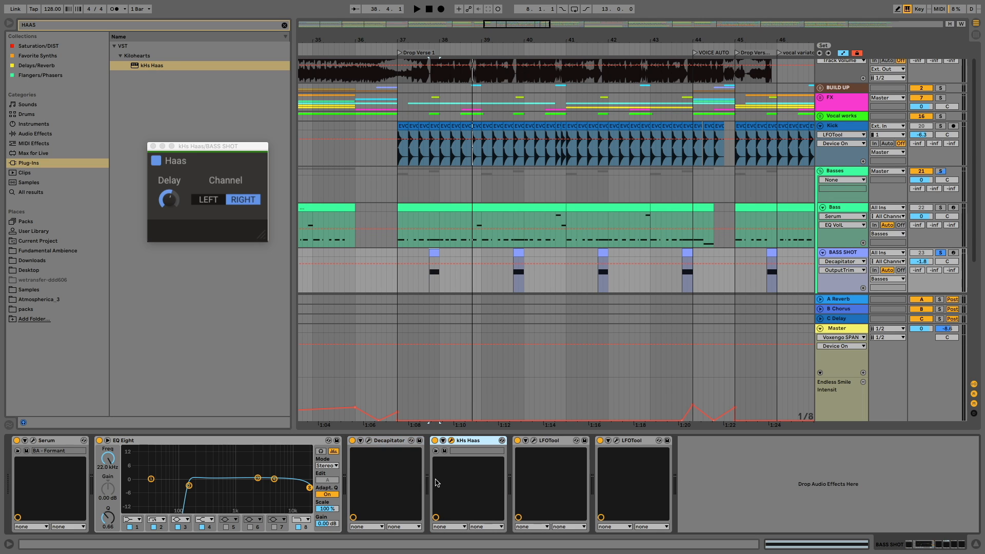
While the BASS SHOT plays, set its EQ's band 4 to 3.52 kHz with 5.33 dB gain and a Q of 0.71
key(space)
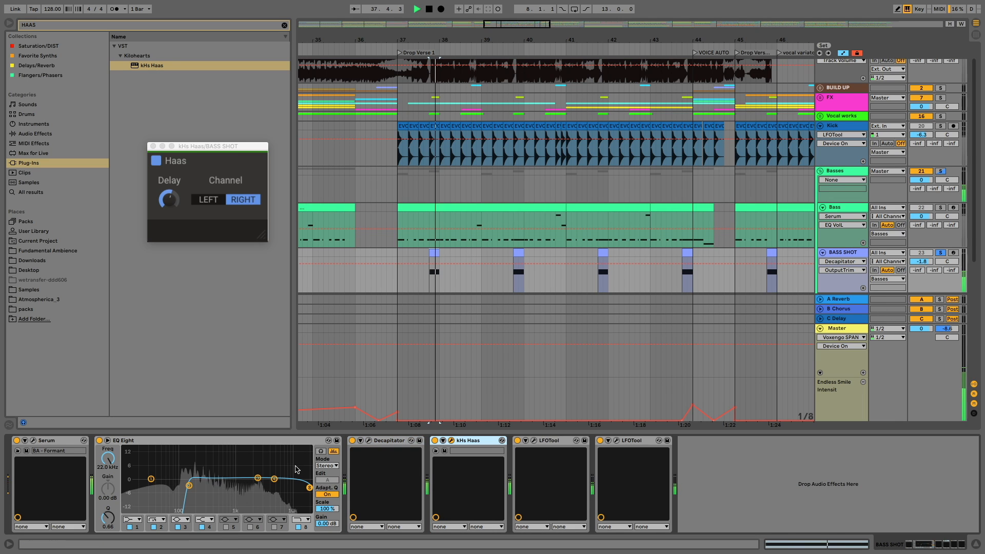
drag(274, 478, 265, 468)
key(space)
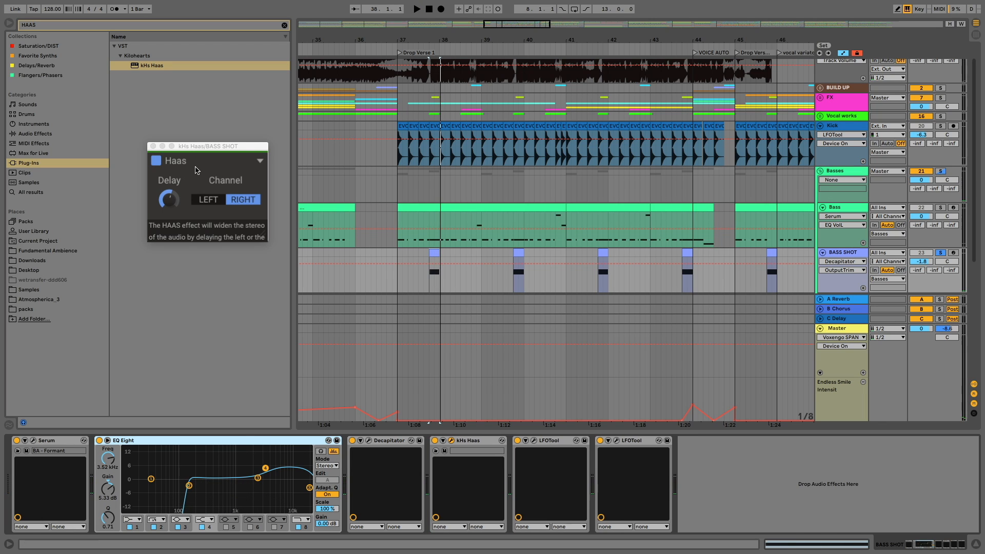
Insert a second EQ Eight after kHs Haas, set its band 4 to 4.64 kHz with 2.85 dB gain, and play from before the drop
click(284, 25)
text(eq)
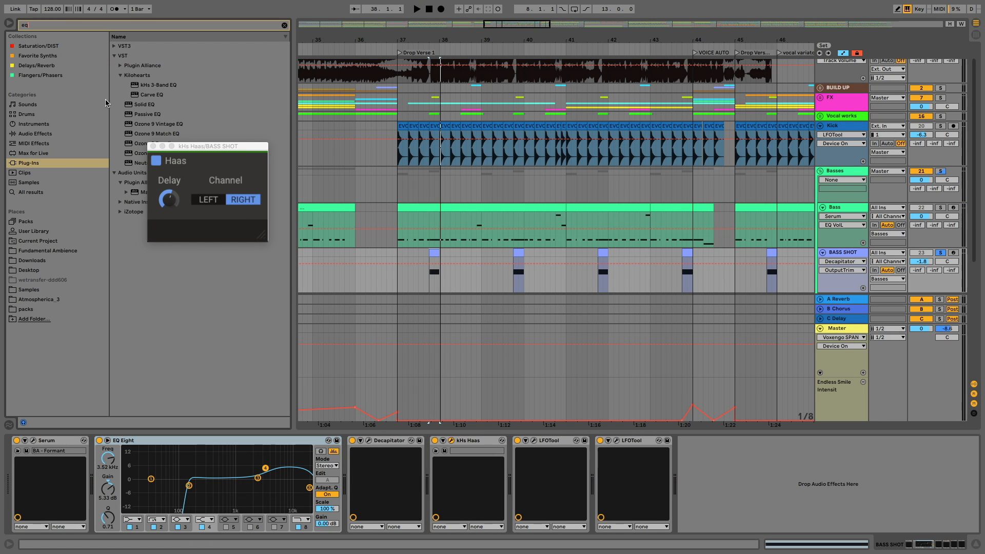
click(35, 133)
click(143, 66)
drag(144, 71, 508, 462)
key(space)
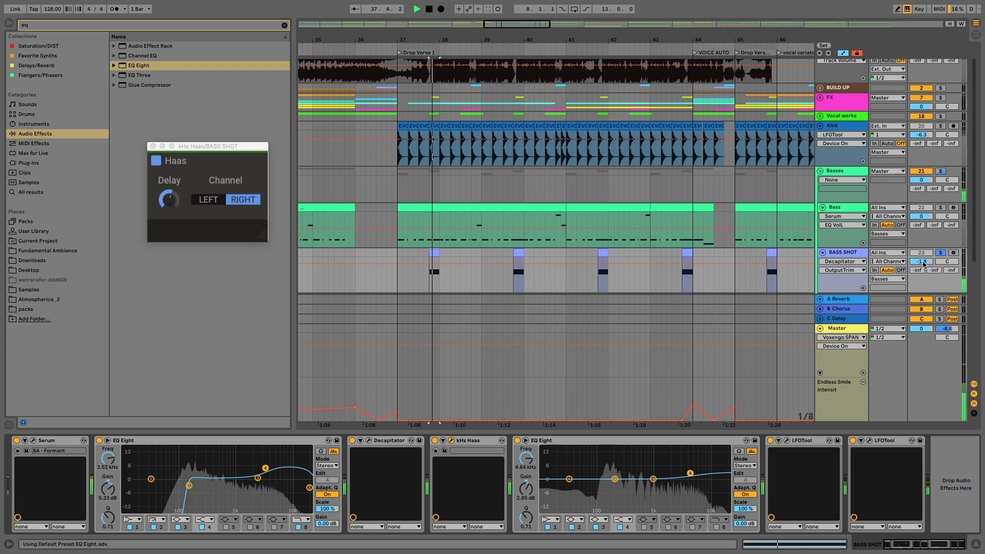
click(365, 271)
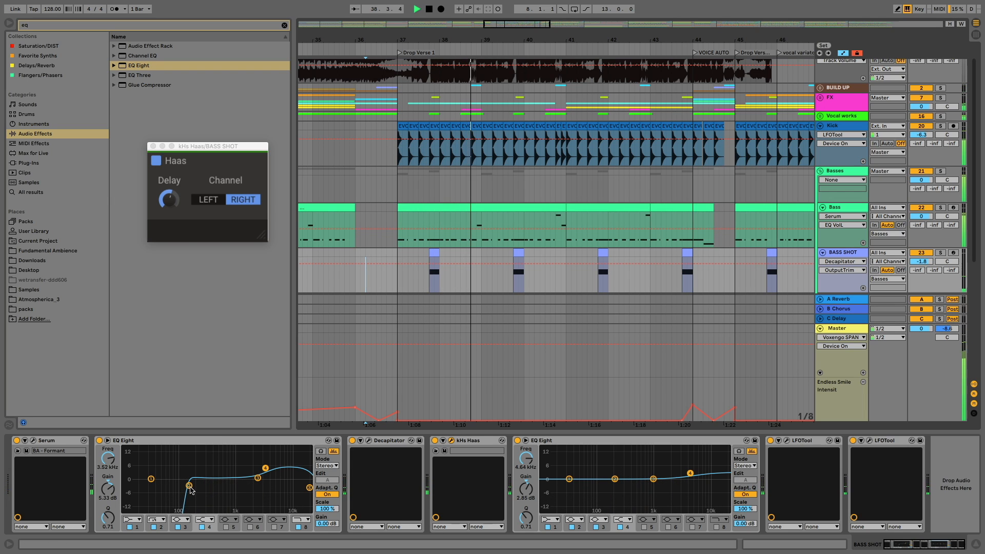
Set the low cut of the BASS SHOT's first EQ Eight to 194 Hz and the Bass EQ's high cut to 182 Hz
key(space)
drag(188, 485, 195, 485)
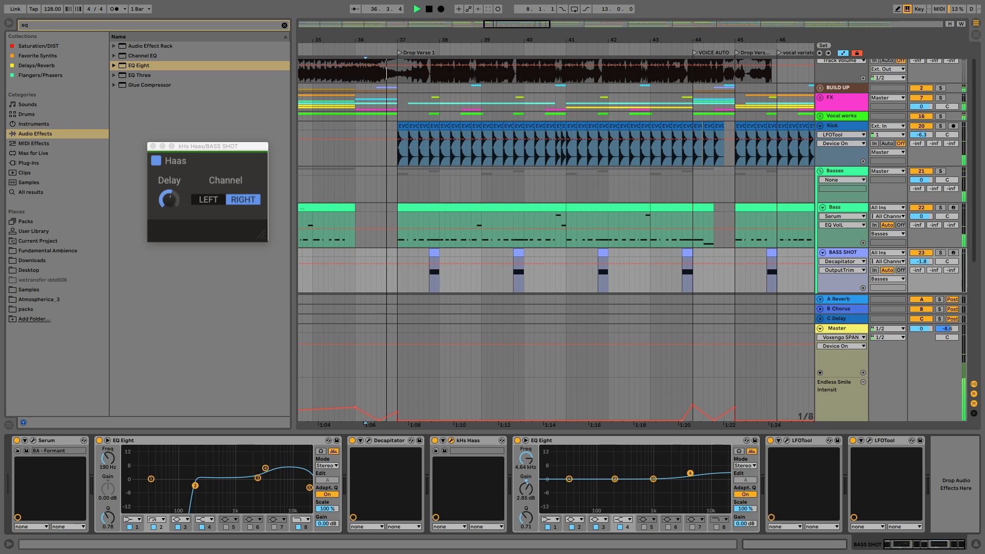
click(819, 216)
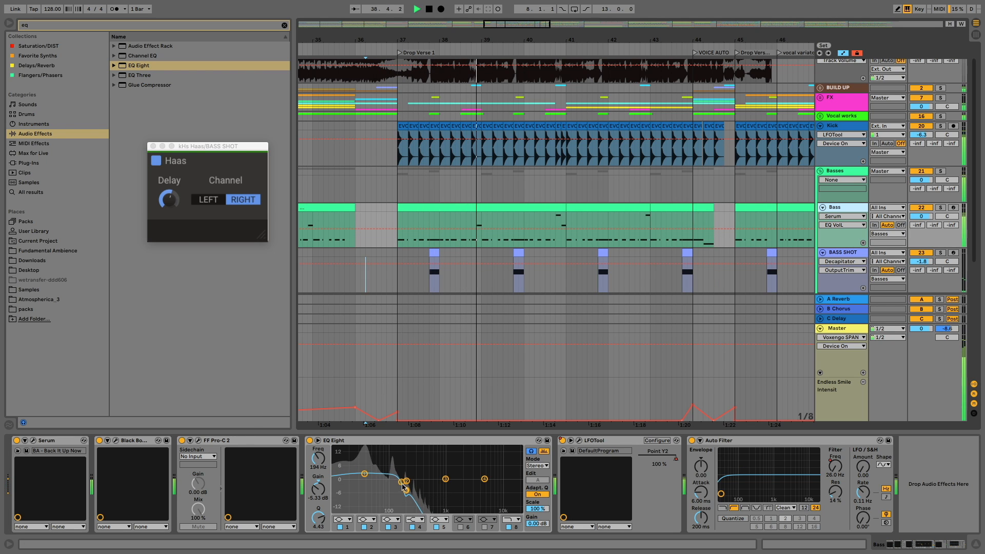
drag(402, 482, 405, 481)
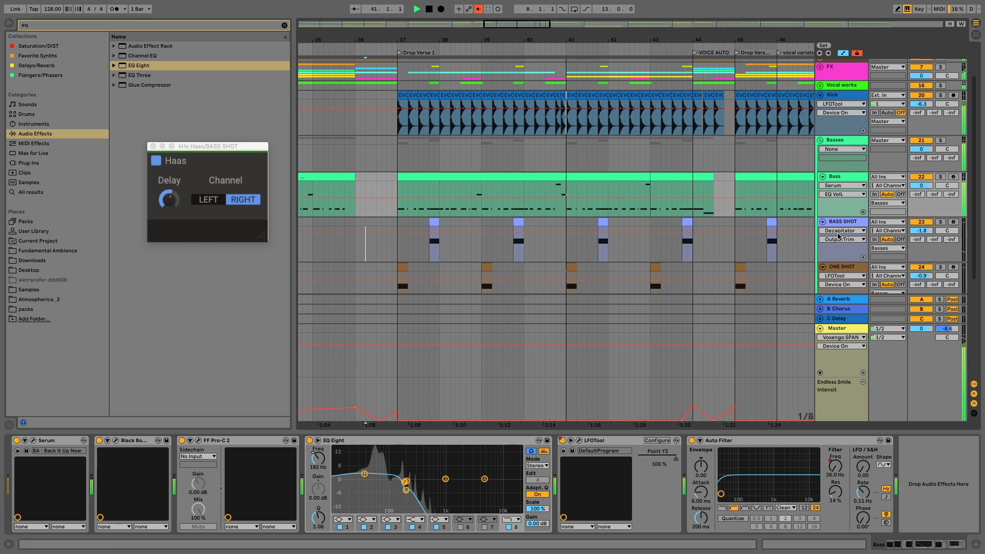
Set band 4 of the BASS SHOT's first EQ Eight to 3.37 kHz with 1.86 dB gain
scroll(839, 212, down, 2)
click(823, 224)
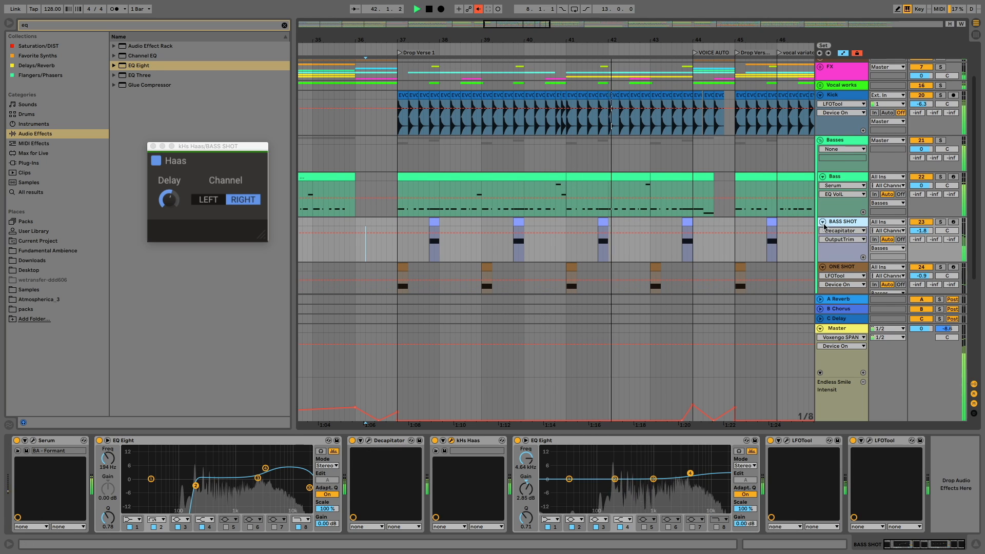
drag(266, 469, 265, 476)
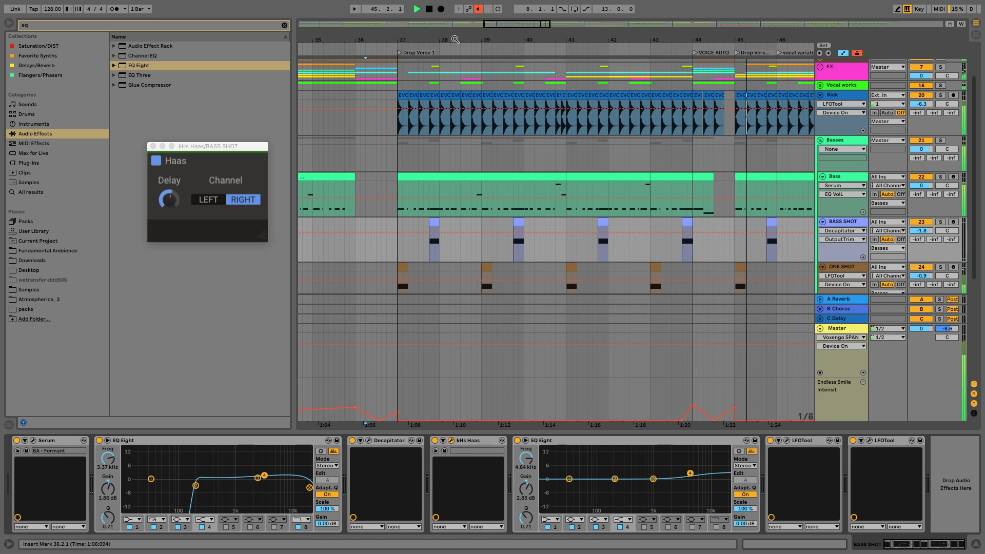
Play the full mix from bar 36 into the drop to check the BASS SHOT's EQ balance
scroll(425, 247, down, 3)
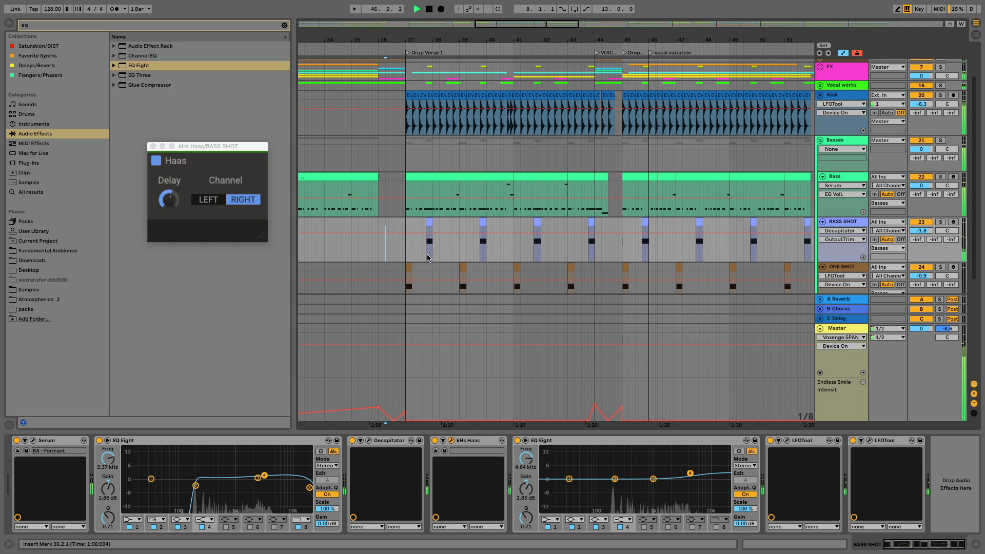
click(368, 223)
key(space)
key(space)
scroll(370, 223, left, 2)
scroll(370, 224, down, 1)
drag(464, 39, 464, 41)
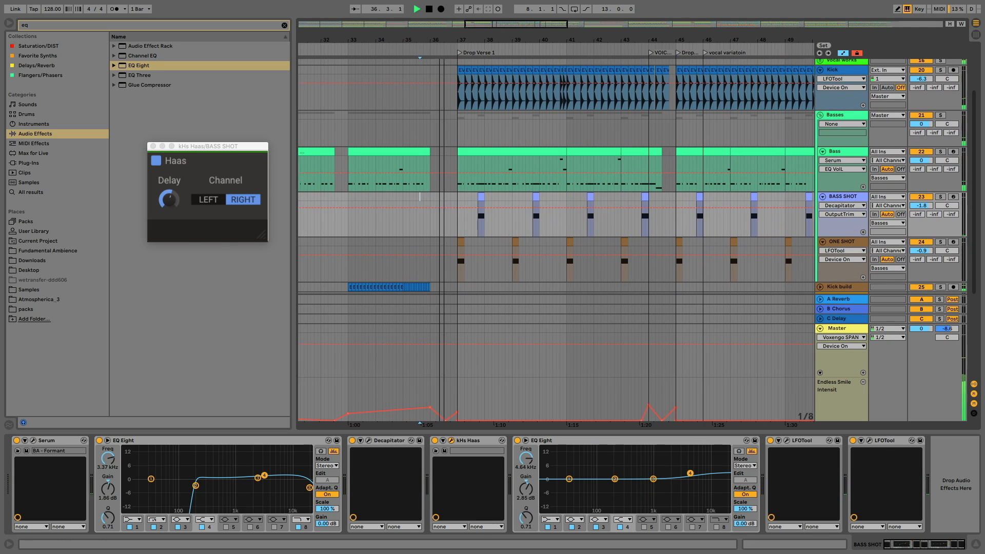
Select the drop's first BASS SHOT clip, play it in solo, and compare it with kHs Haas on and off
scroll(490, 200, up, 4)
click(482, 197)
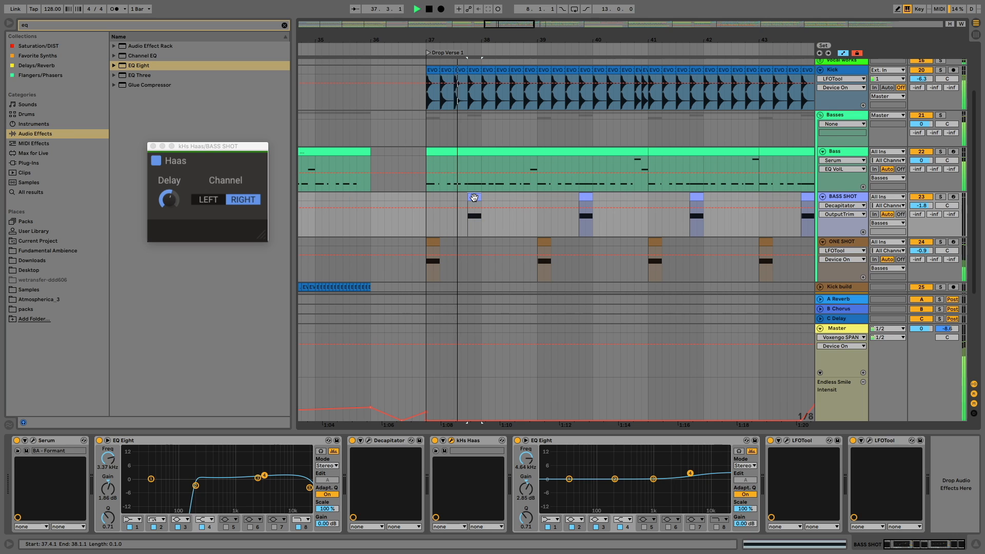
scroll(473, 196, left, 1)
scroll(472, 196, down, 1)
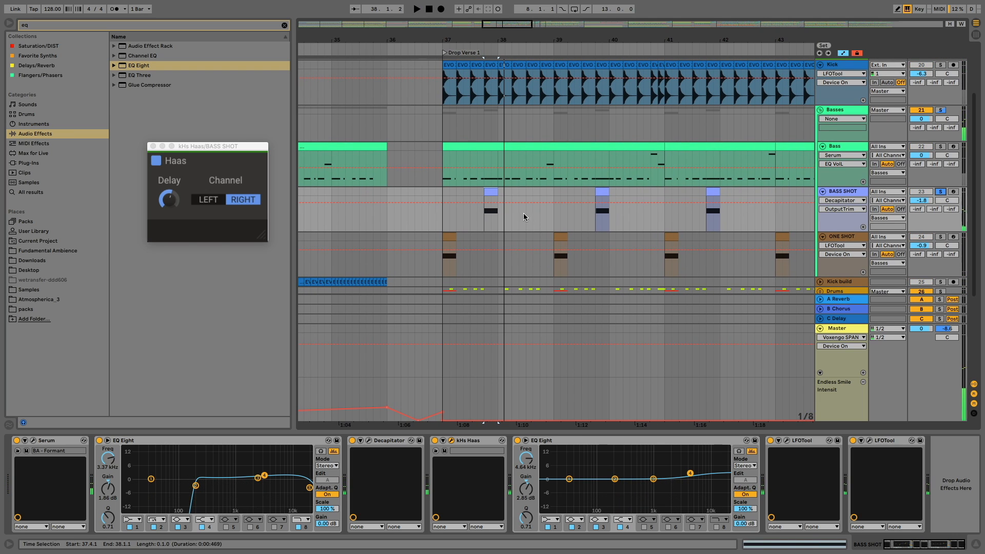
click(435, 440)
click(435, 440)
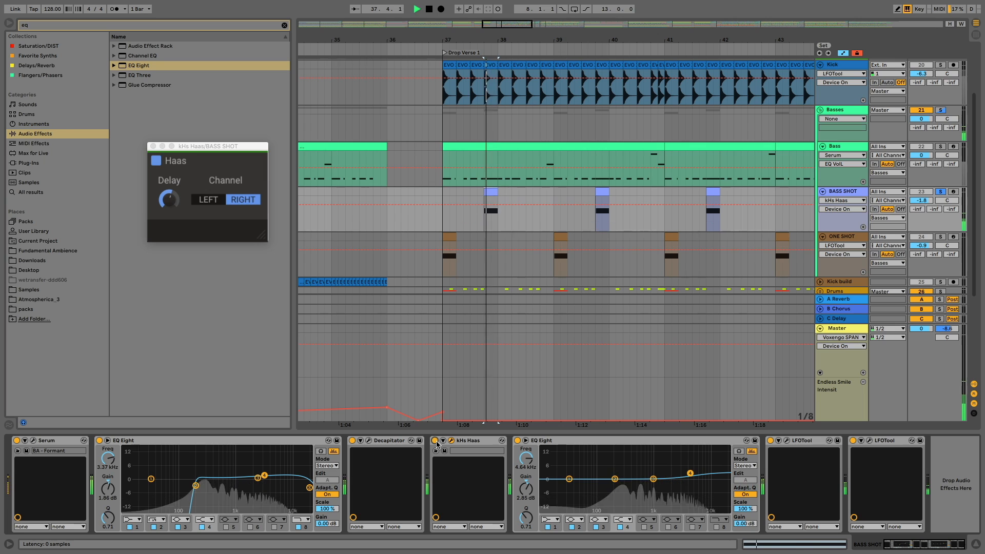
click(435, 441)
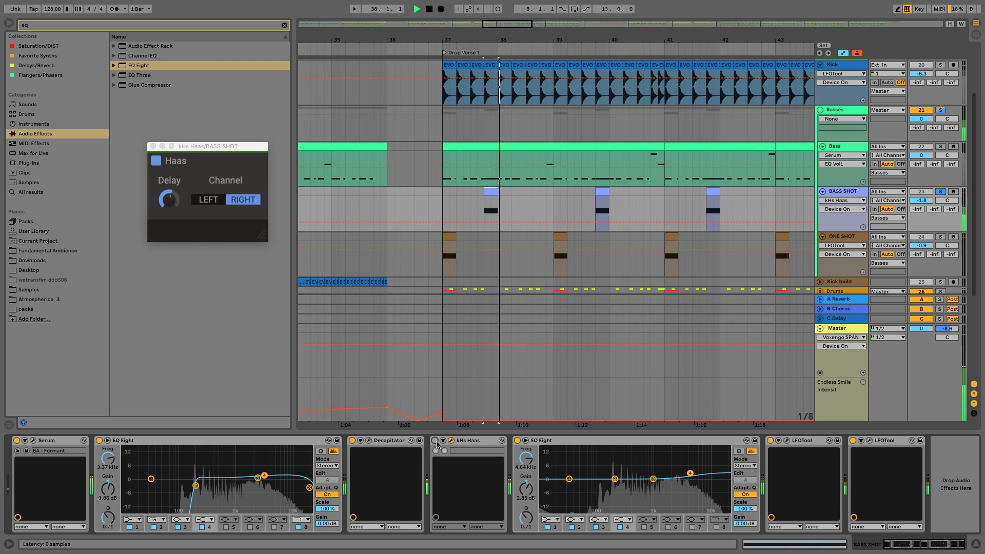
Take the BASS SHOT out of solo and play the full mix from bar 36 with kHs Haas off
scroll(962, 192, down, 1)
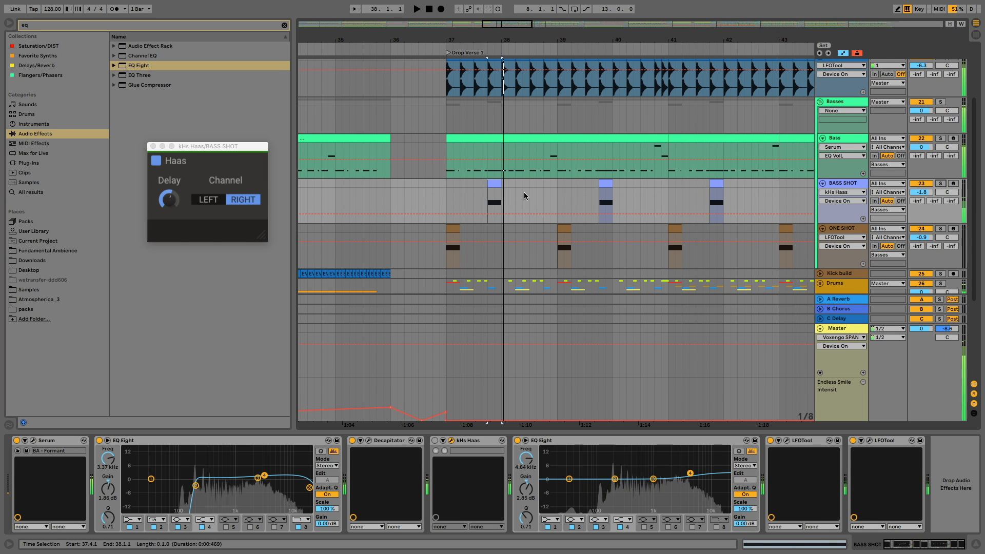
click(496, 201)
click(448, 199)
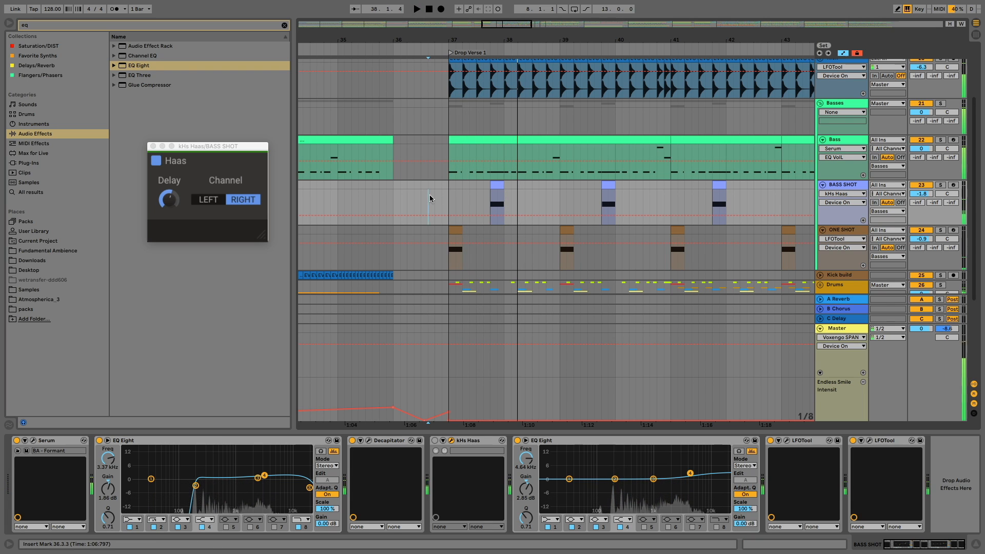
click(428, 198)
Set the Dry/Wet of the ONE SHOT's Reverb to 25% and play from just before the drop
click(777, 252)
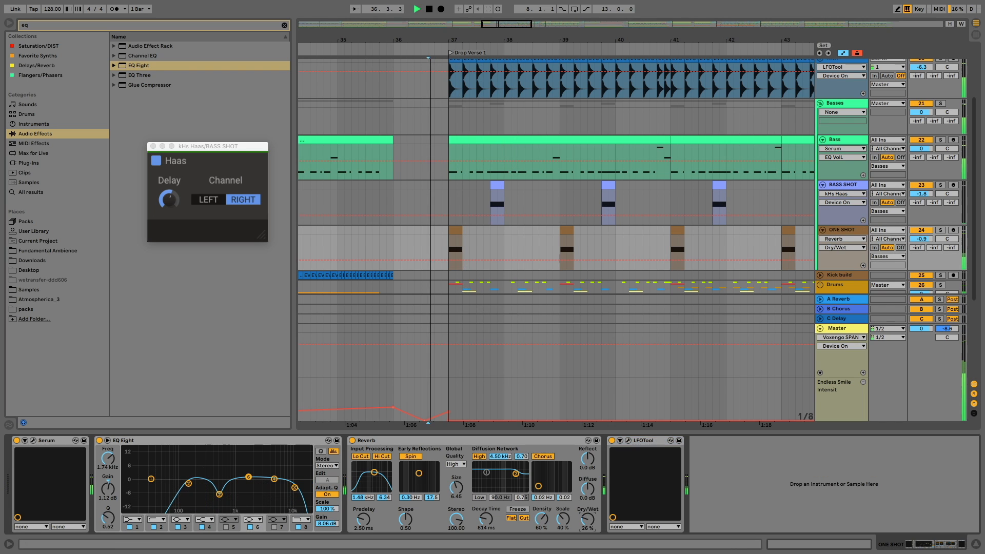
click(379, 252)
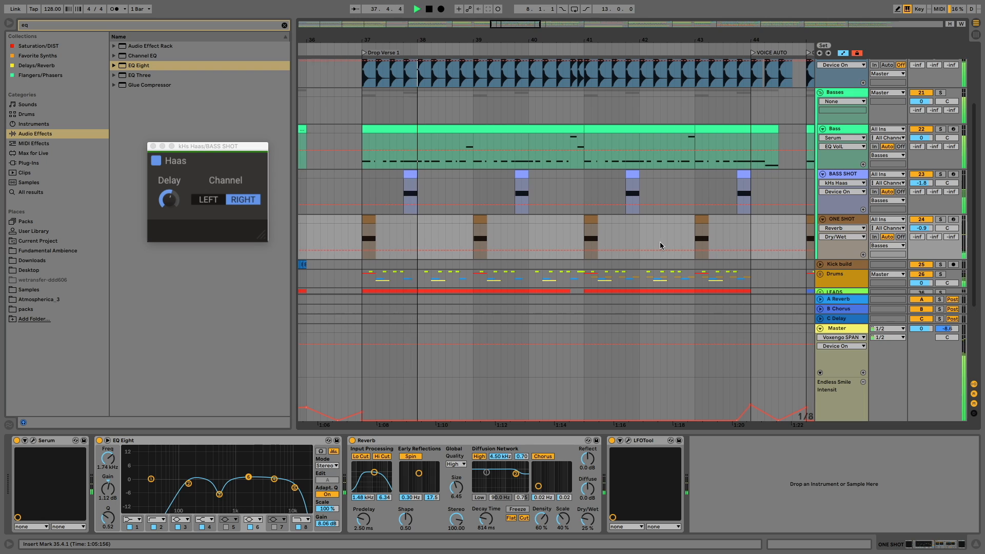
scroll(560, 246, up, 3)
scroll(557, 247, left, 5)
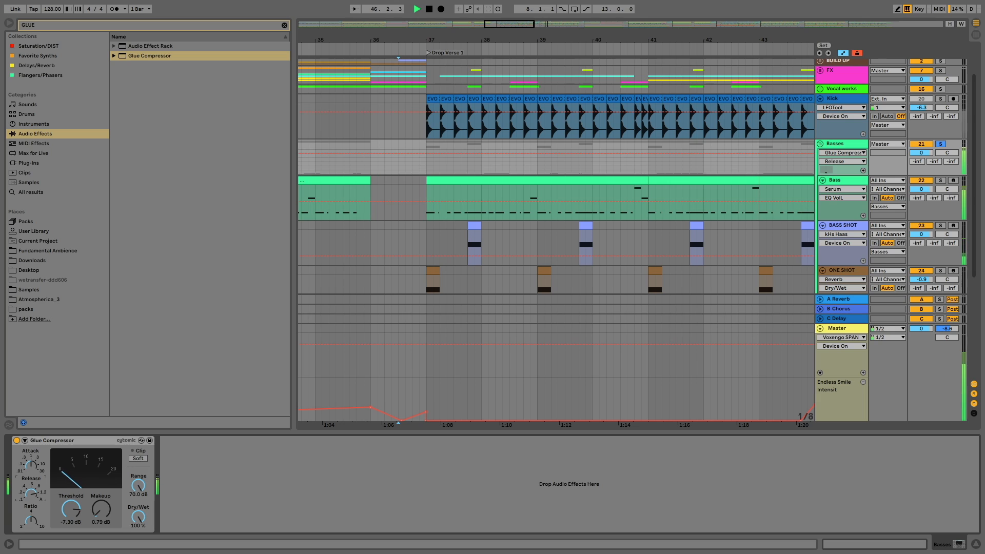
Set the Basses group's Glue Compressor to a -9.21 dB threshold and 0.95 dB makeup, and replay from before the drop
drag(58, 507, 57, 511)
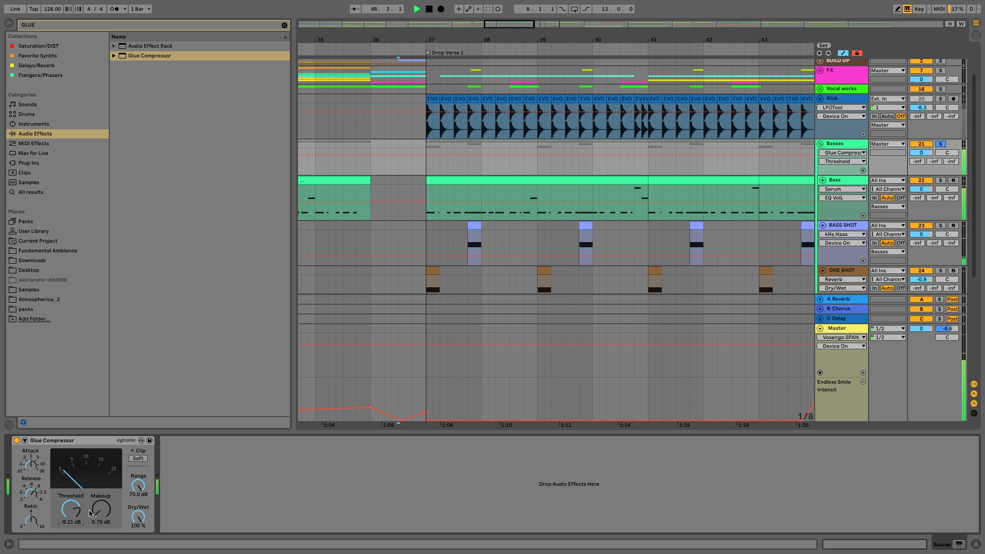
drag(89, 513, 89, 510)
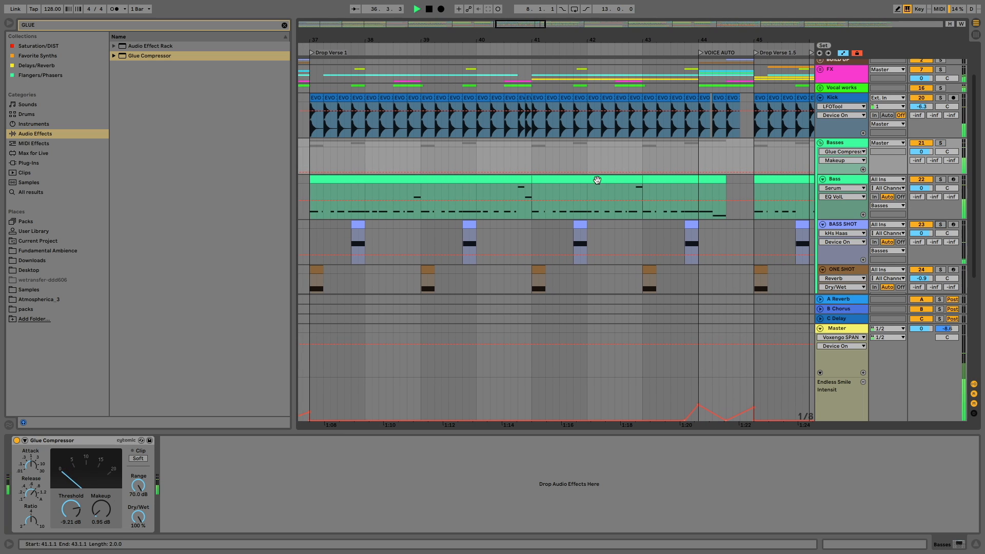
click(475, 179)
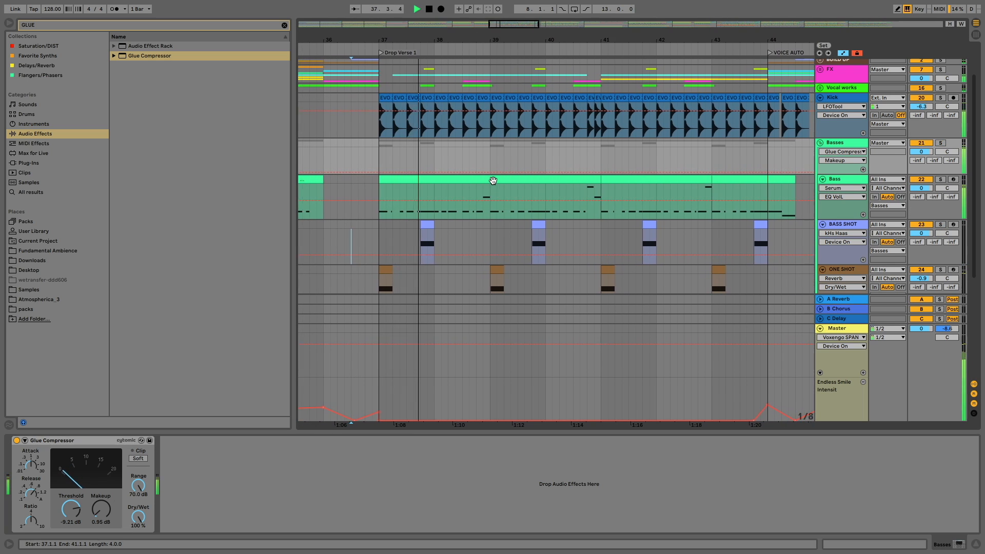
Solo the BASS SHOT and set its first EQ Eight's low cut to 267 Hz while its first drop clip plays
click(843, 224)
click(940, 224)
key(space)
key(space)
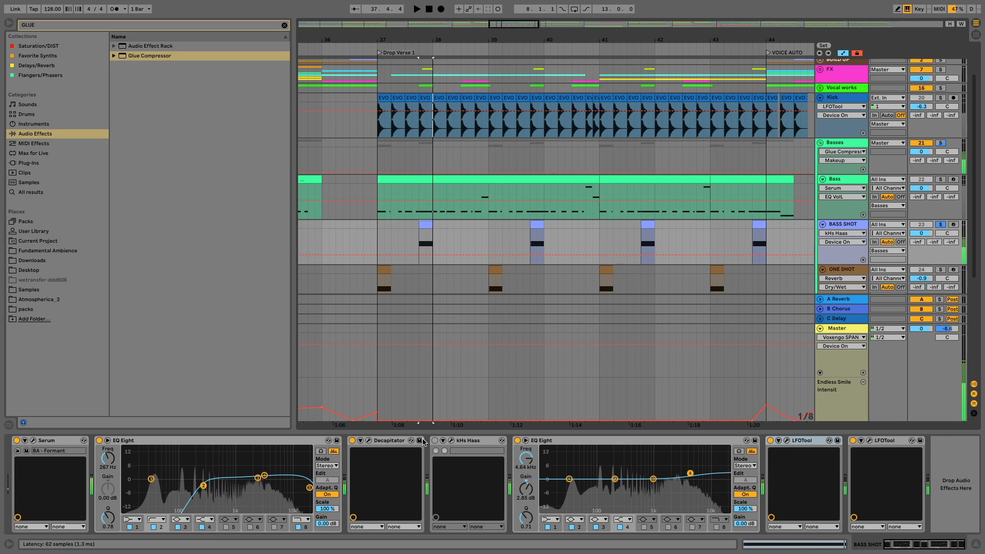
Turn kHs Haas back on for the BASS SHOT, take the track out of solo, and replay it in the full mix
click(435, 441)
key(space)
click(940, 224)
key(space)
key(space)
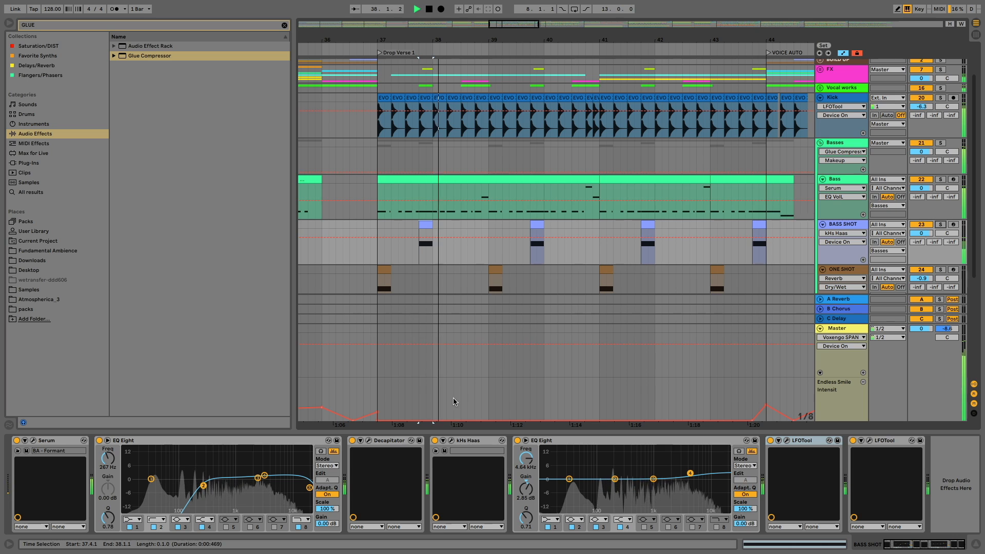
key(space)
scroll(414, 254, left, 3)
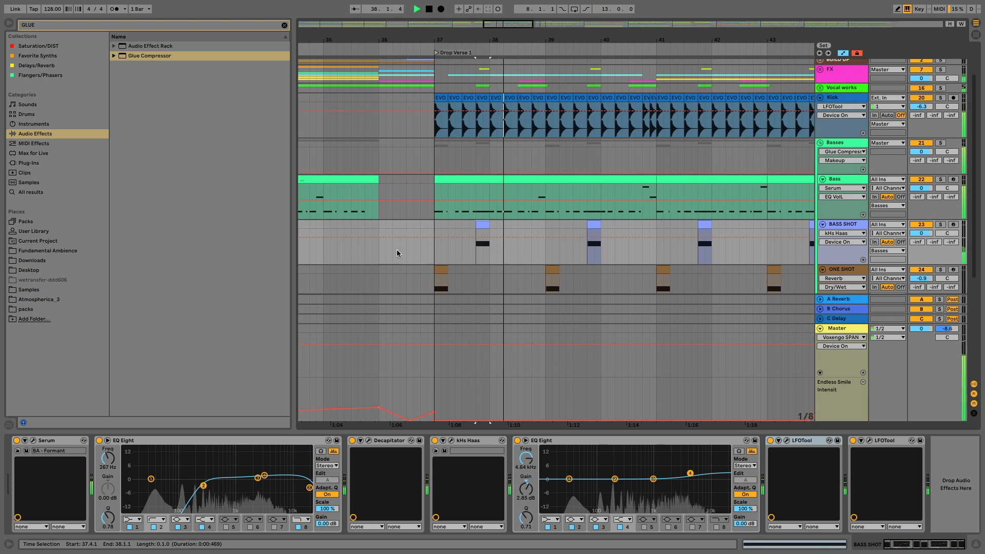
Play the transition into Drop Verse 1 from about bar 36.3 and review the bass, drum and lead tracks
click(388, 250)
key(space)
key(space)
scroll(572, 241, up, 2)
key(space)
scroll(785, 158, down, 5)
scroll(786, 162, down, 3)
scroll(786, 162, right, 2)
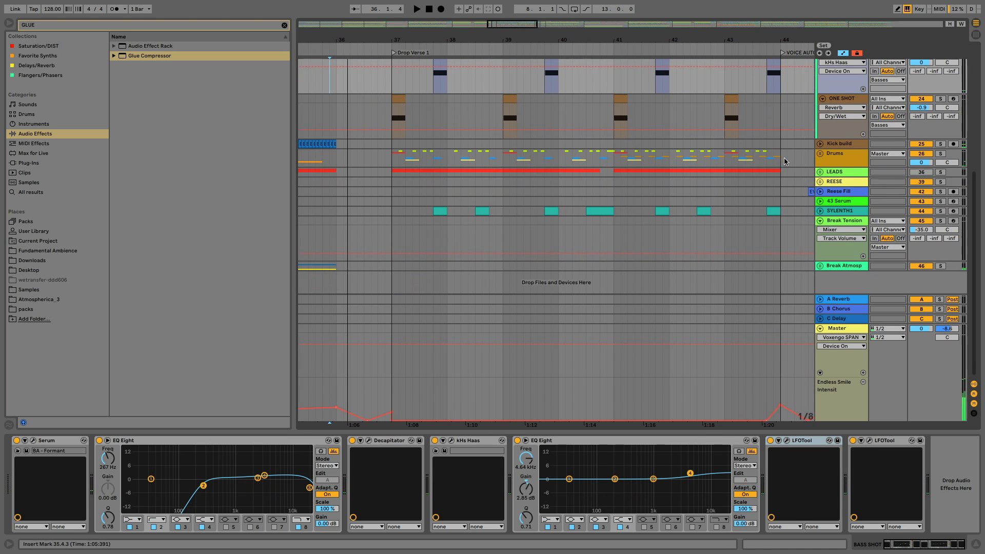
click(720, 172)
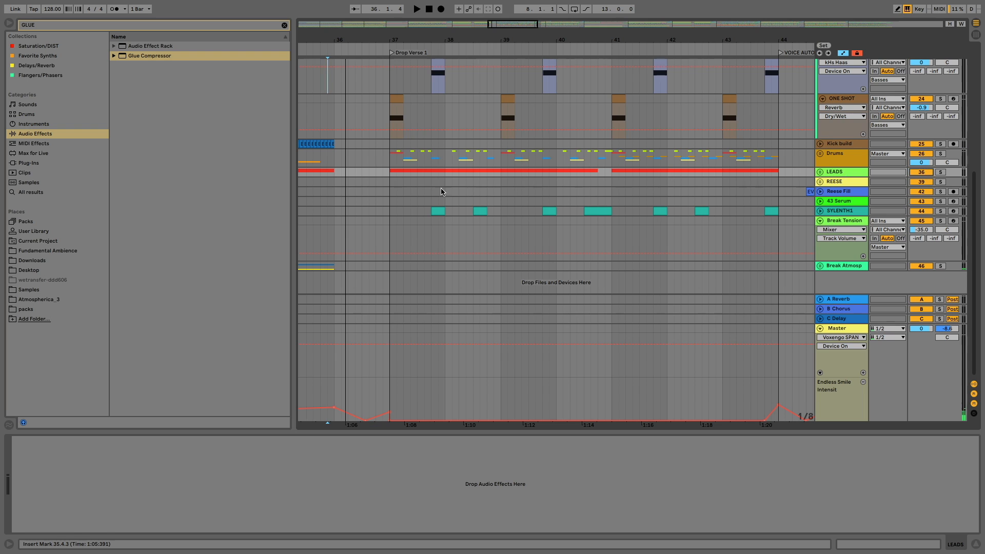
click(362, 183)
key(space)
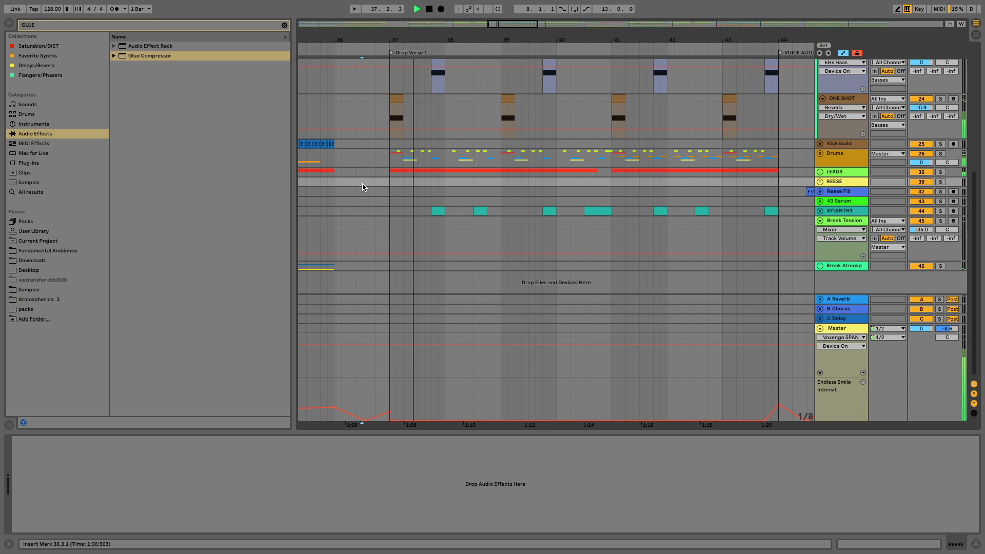
scroll(362, 187, up, 5)
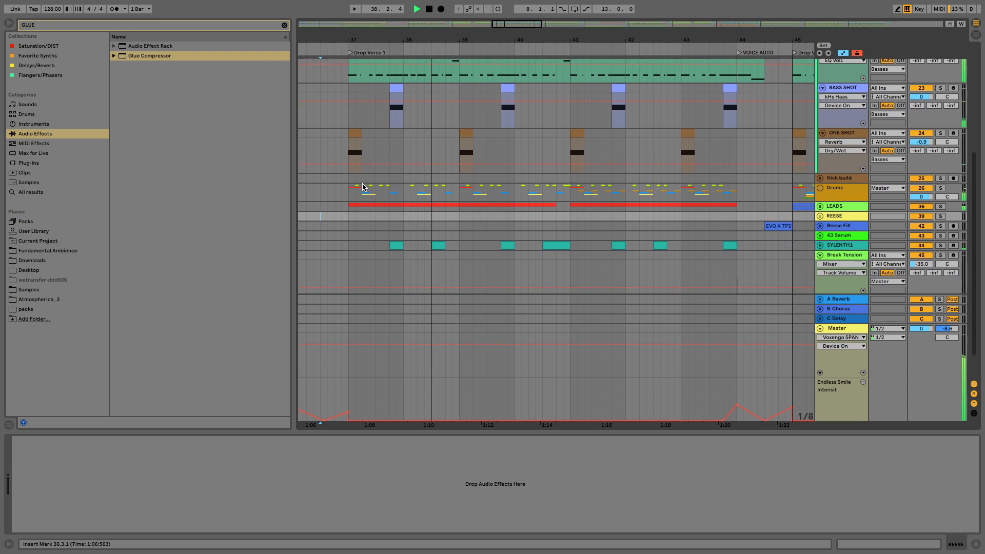
scroll(362, 187, down, 3)
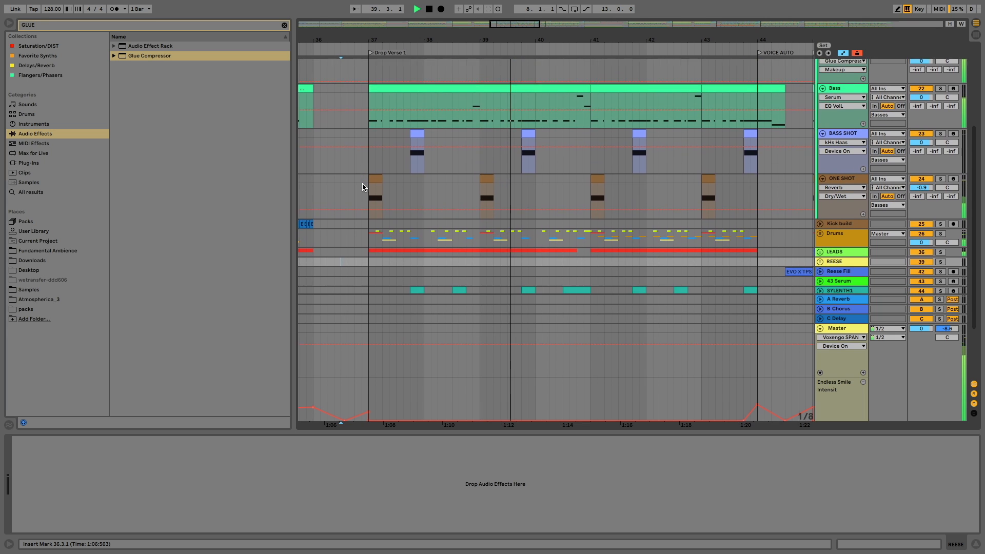
scroll(362, 187, up, 2)
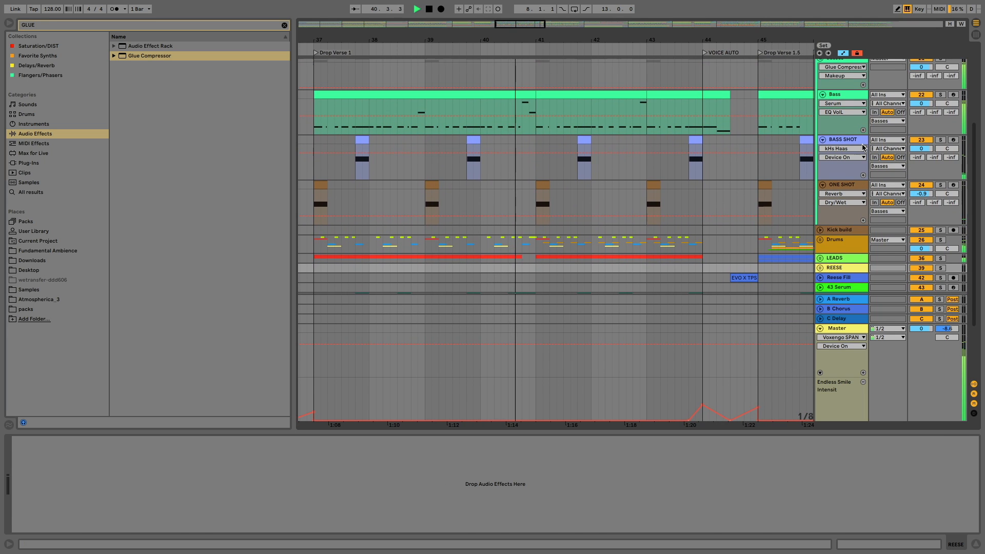
On the BASS SHOT track, turn off kHs Haas and set the second EQ Eight's band 4 gain to 0.37 dB
click(362, 170)
drag(690, 473, 689, 479)
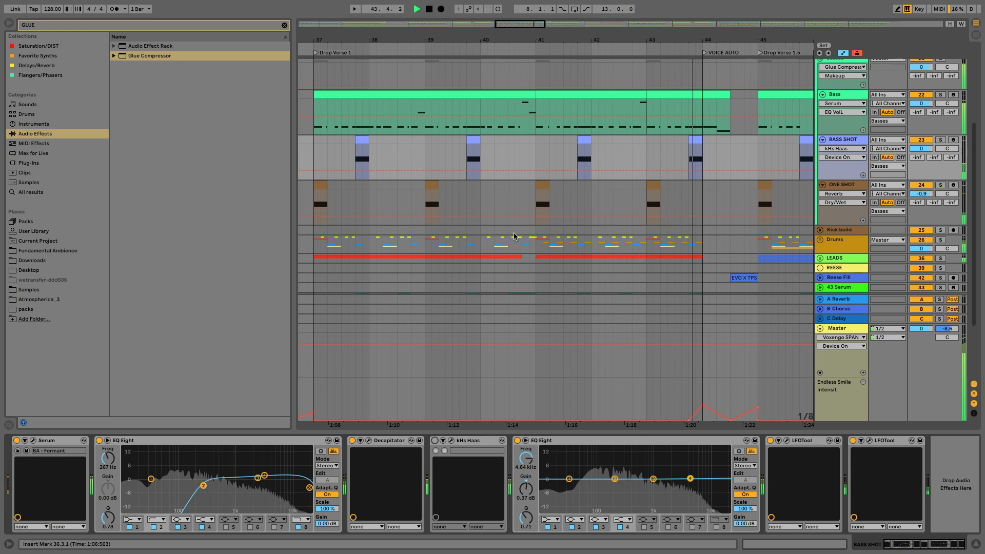
Replay Drop Verse 1 from bar 36.3 with the ONE SHOT track selected, listening to how the bass layers sit together
scroll(514, 236, left, 4)
click(397, 211)
key(space)
key(space)
scroll(451, 210, right, 4)
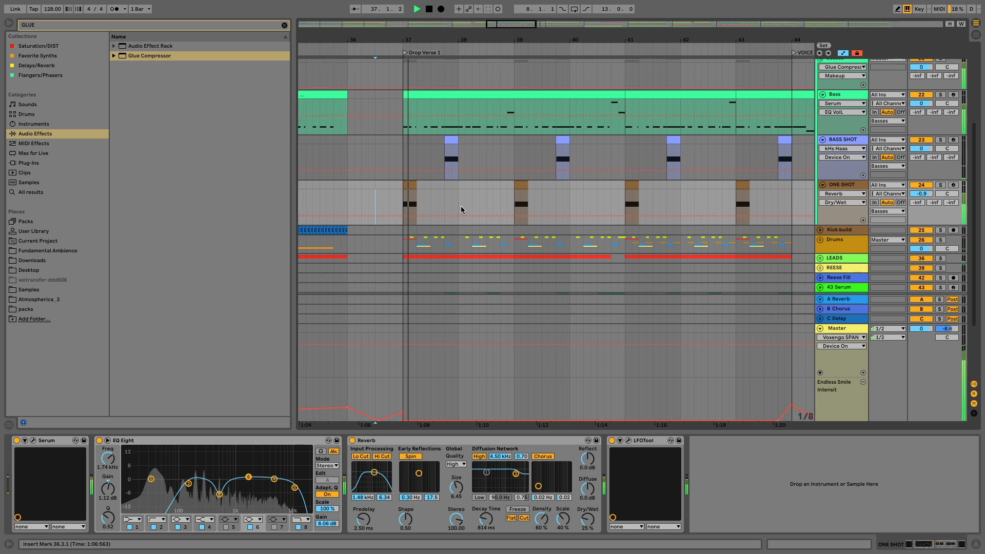
scroll(461, 208, up, 1)
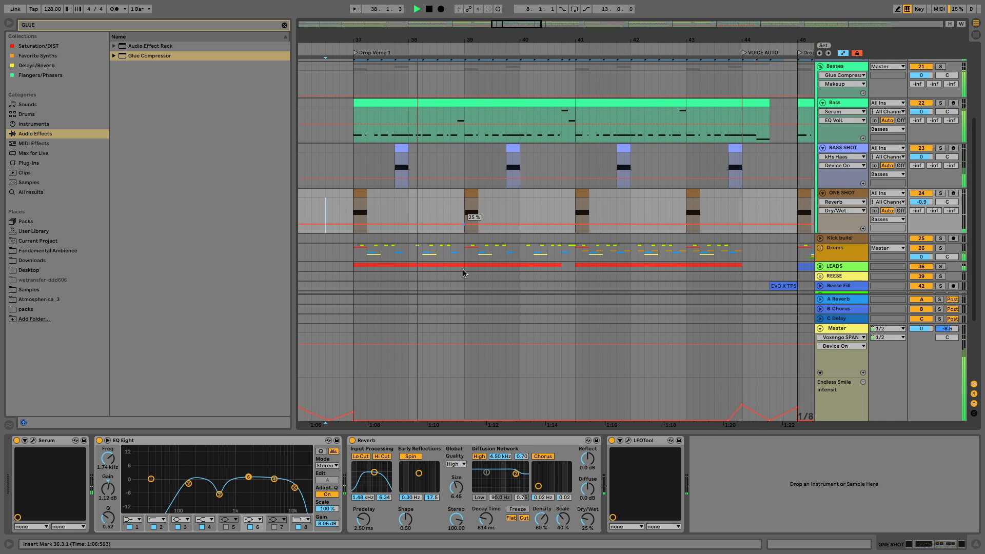
scroll(505, 206, right, 2)
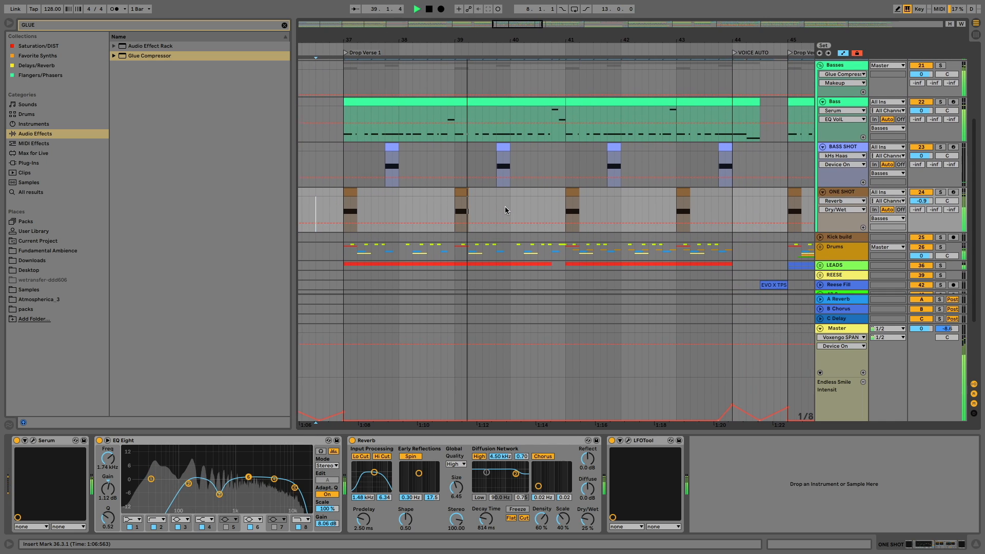
scroll(505, 206, up, 2)
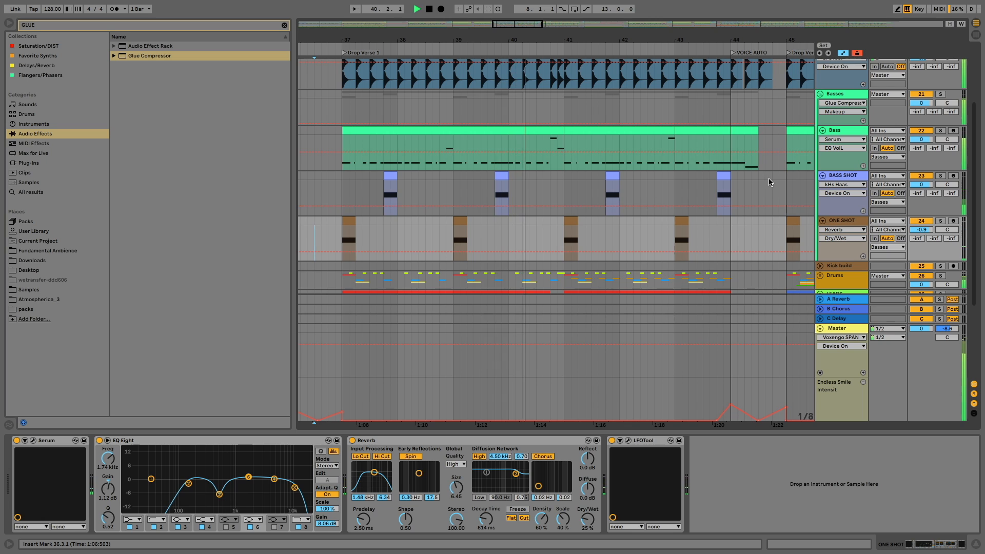
Inspect Decapitator on the BASS SHOT track and set the first EQ Eight's low cut to 225 Hz with Q 0.82
click(835, 176)
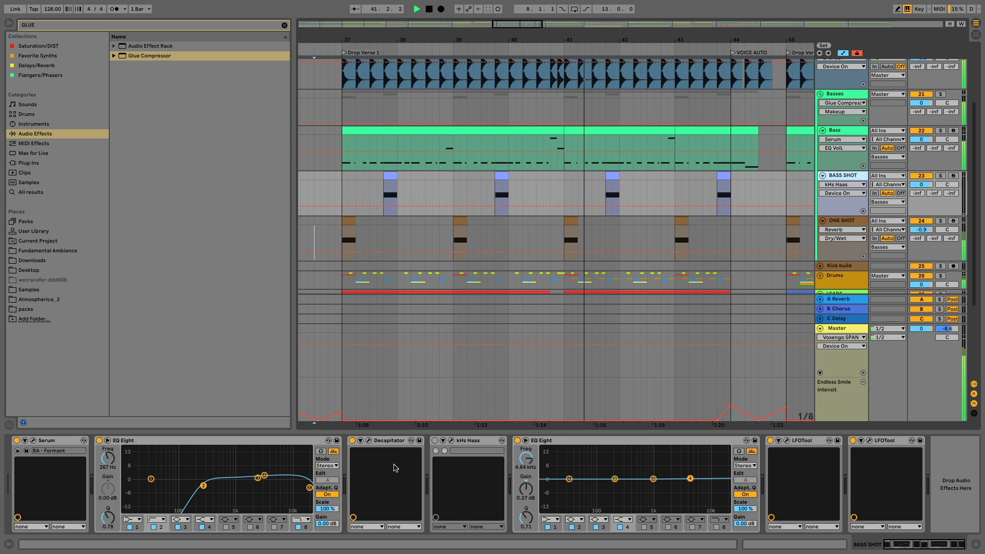
click(368, 441)
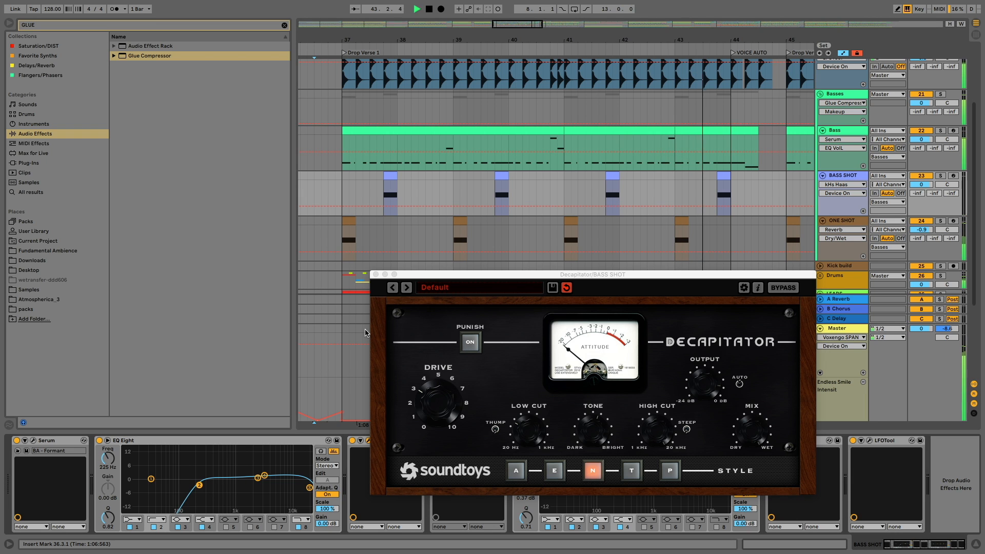
click(376, 274)
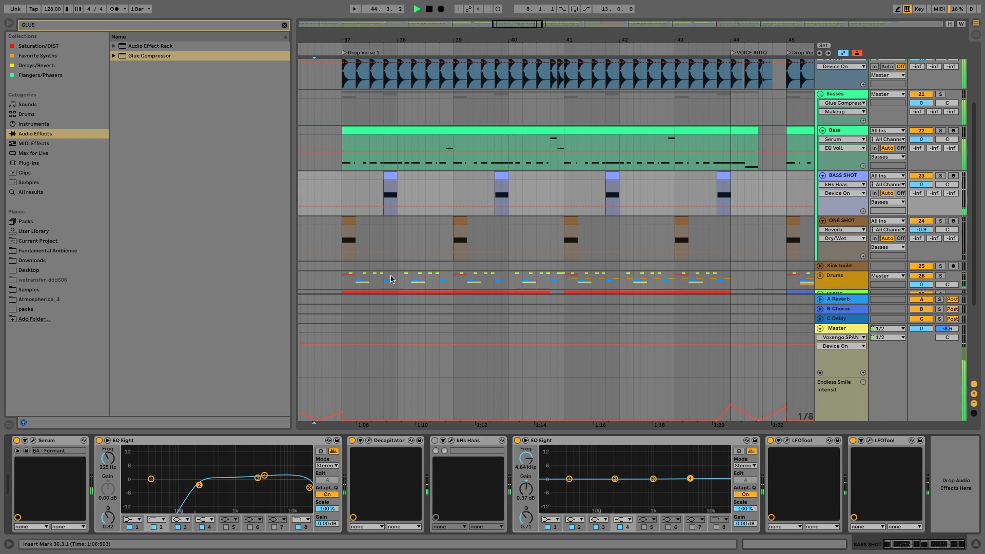
Stop playback and collapse the Basses group in the arrangement
scroll(570, 165, up, 2)
scroll(572, 165, right, 2)
scroll(575, 165, left, 15)
key(space)
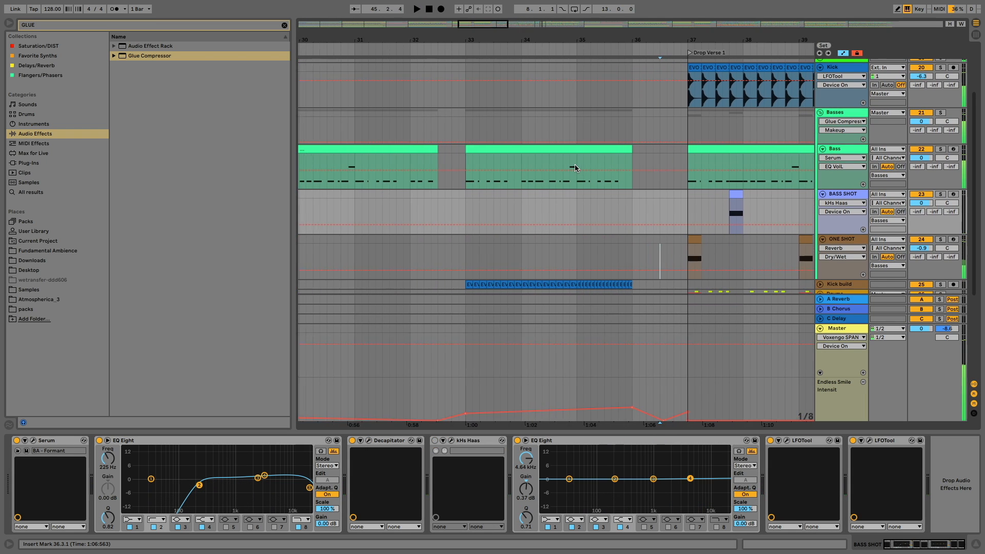
scroll(573, 164, right, 5)
scroll(566, 167, right, 5)
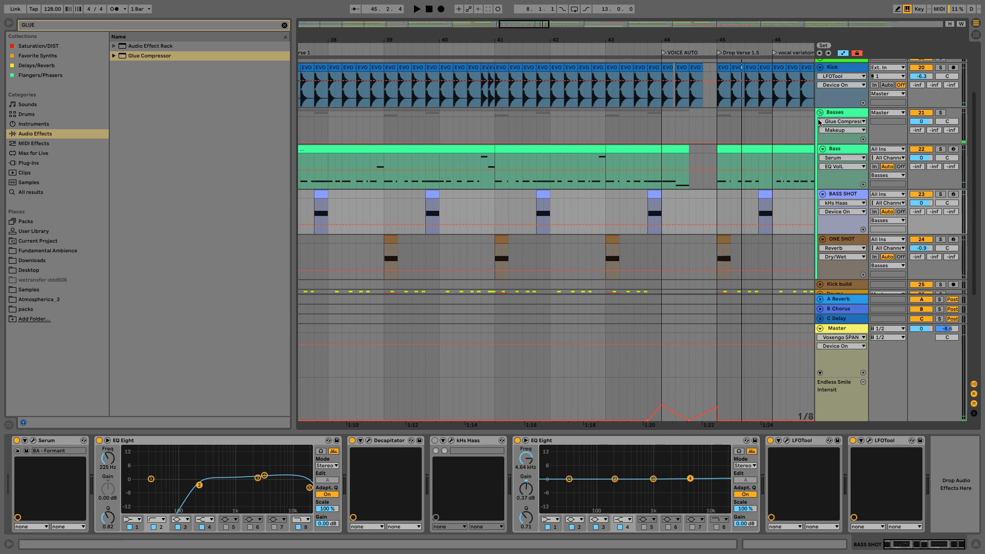
click(822, 113)
click(822, 113)
scroll(841, 144, left, 3)
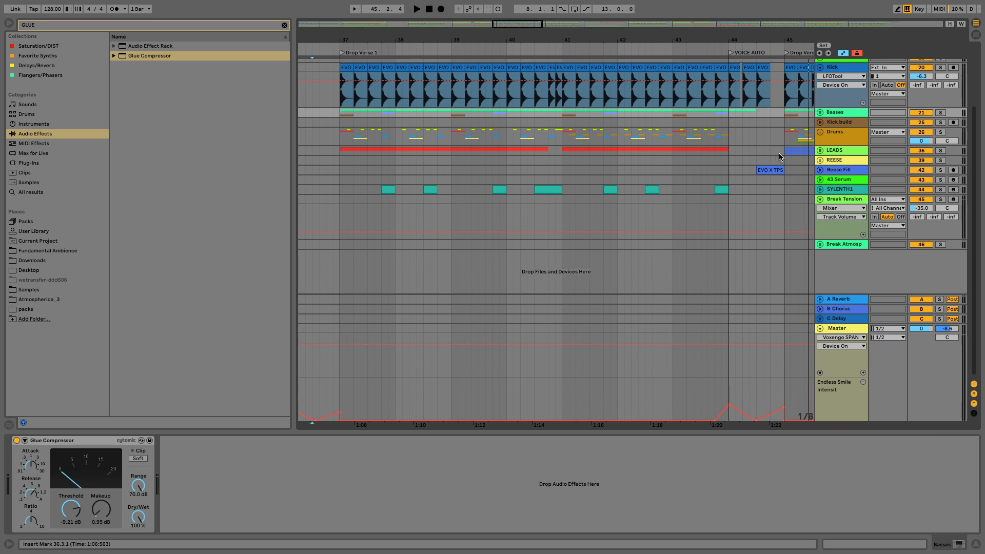
Expand the LEADS group, solo the LEAD track and play it from its first variation 1 clip
click(821, 151)
click(836, 187)
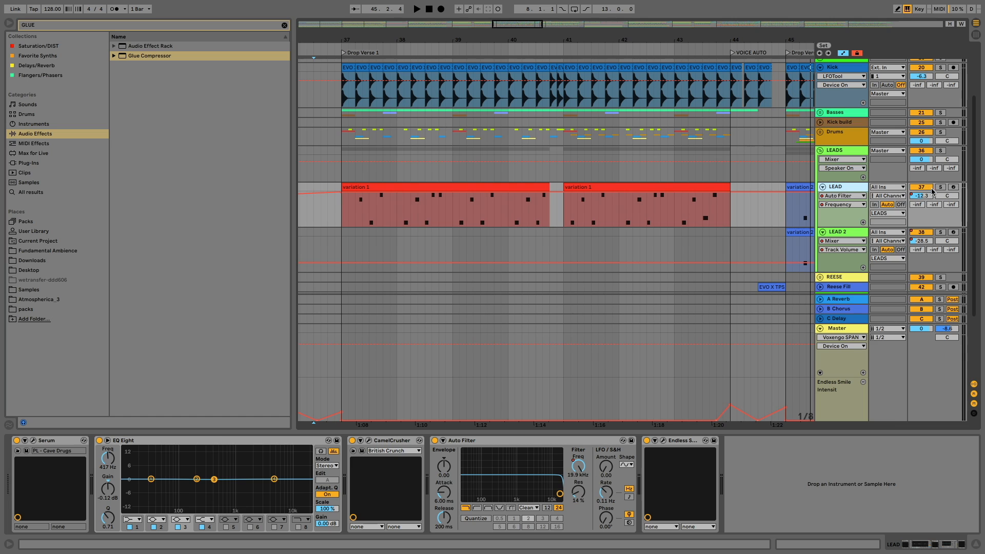
click(939, 188)
key(space)
click(417, 188)
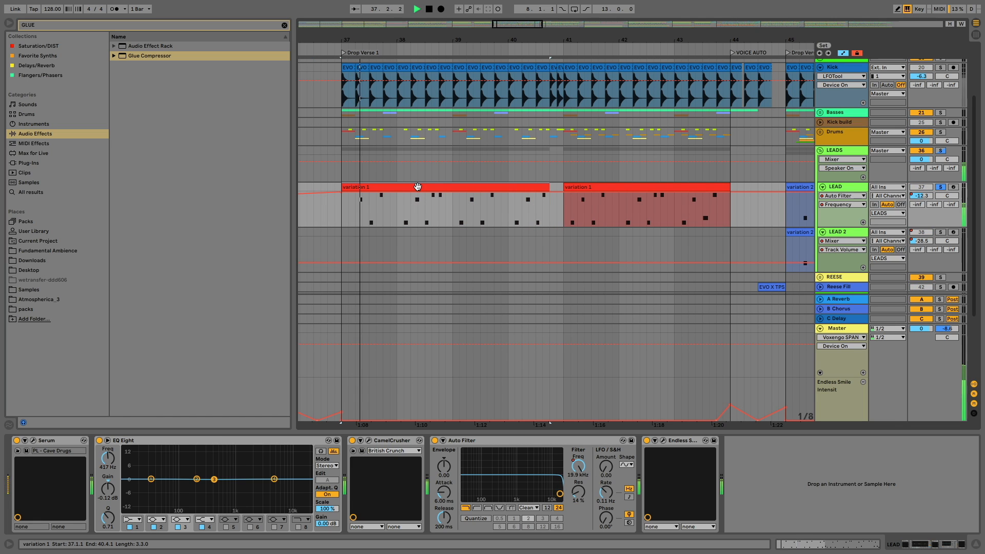
Change band 2 of the LEAD track's EQ Eight to a gentle low cut and move it to about 272 Hz during playback
click(197, 479)
click(163, 520)
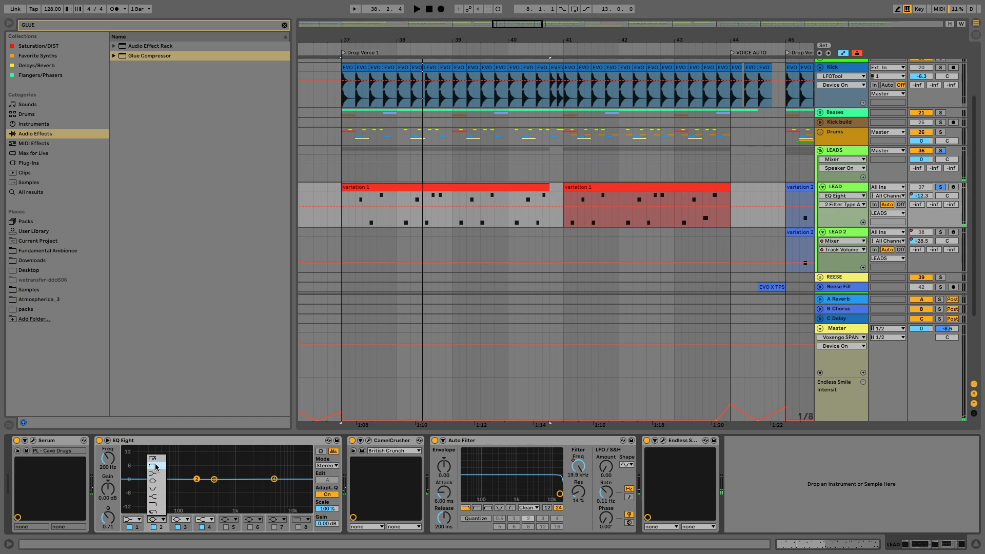
click(156, 467)
key(space)
drag(196, 485, 202, 483)
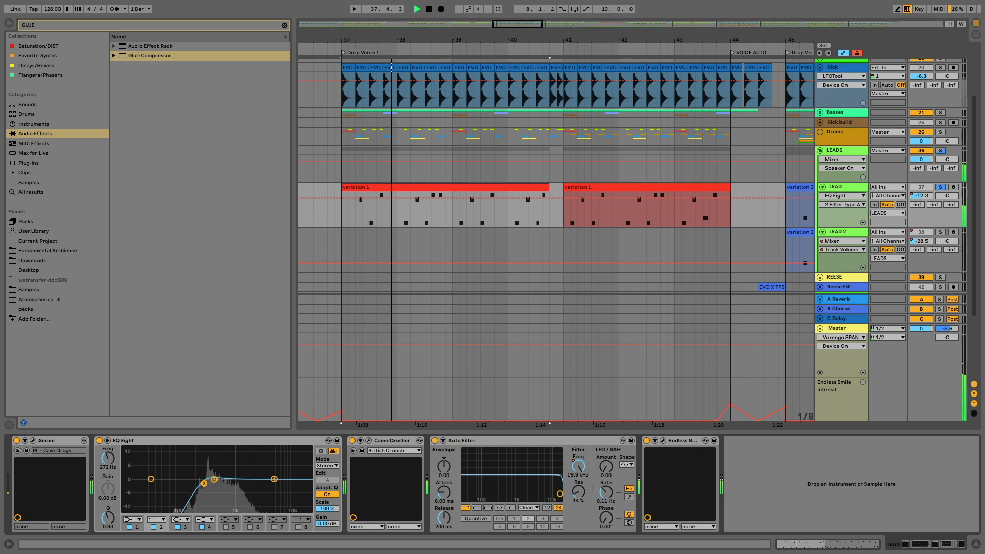
Switch the LEAD EQ Eight's band 2 to the steepest low cut, set to 220 Hz with Q 0.78
right_click(186, 442)
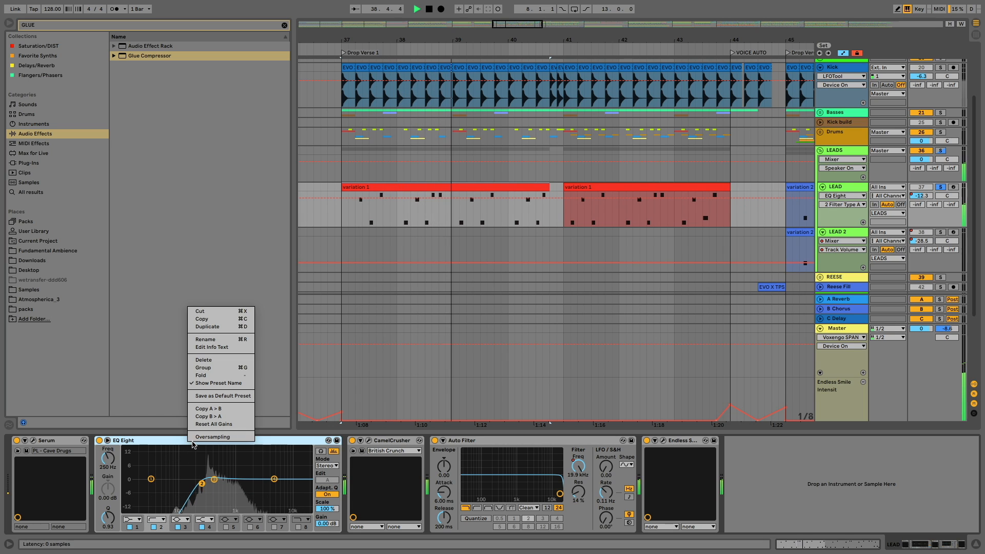
key(Escape)
click(159, 520)
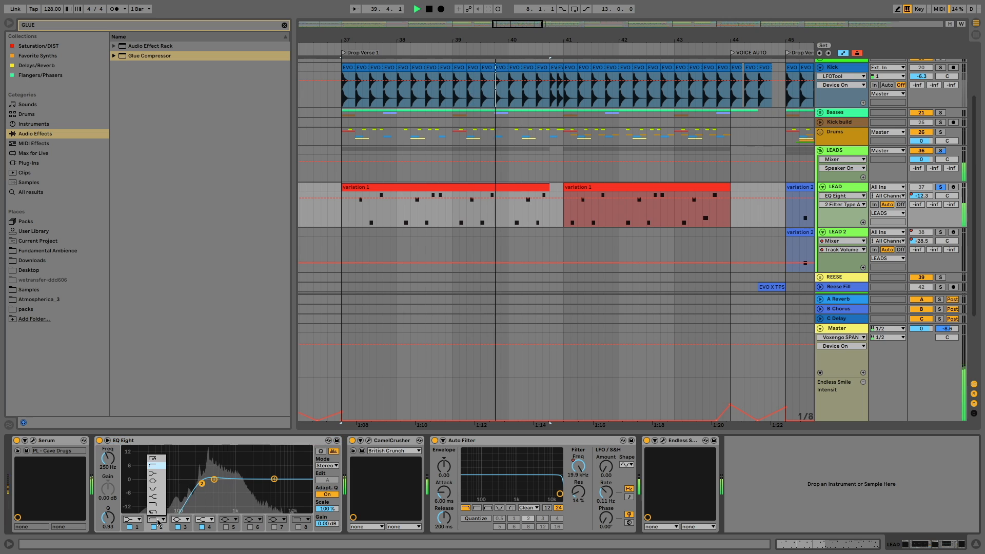
click(154, 459)
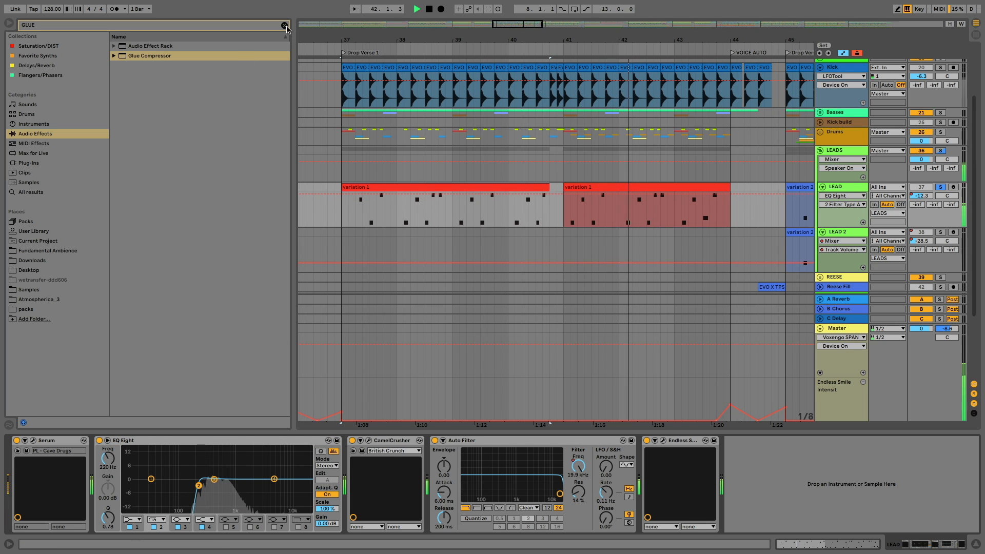
Search the audio effects for EQ and insert a second EQ Eight between CamelCrusher and Auto Filter on the LEAD track
click(284, 25)
text(EQ)
drag(137, 67, 564, 479)
click(532, 480)
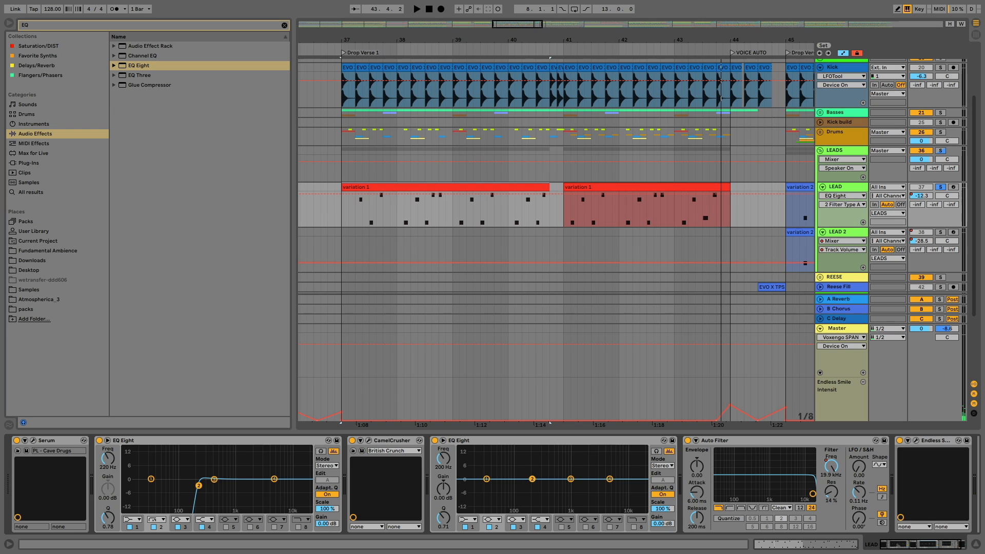
Set the second EQ Eight's band 2 to a steep low cut at 250 Hz with Q 0.69 while playing the lead
click(492, 521)
click(487, 460)
key(space)
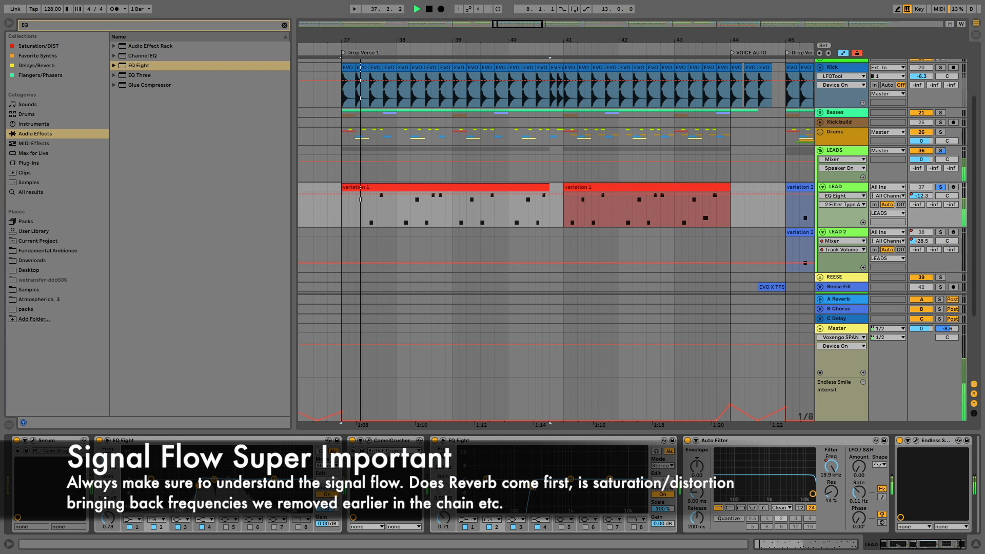
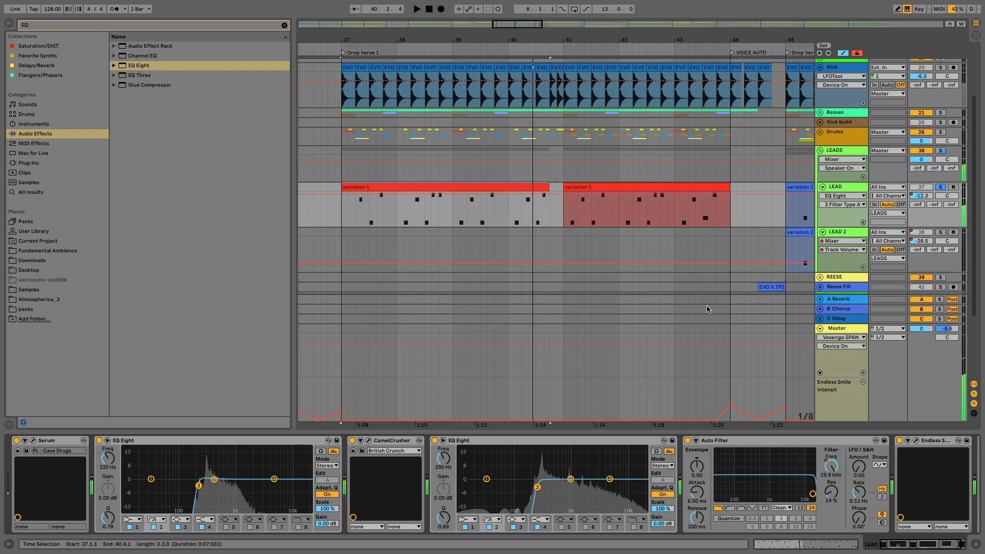
Play the lead in the full mix, boost the second EQ Eight's band 3 by 0.87 dB at 899 Hz, and solo the LEAD track again
key(space)
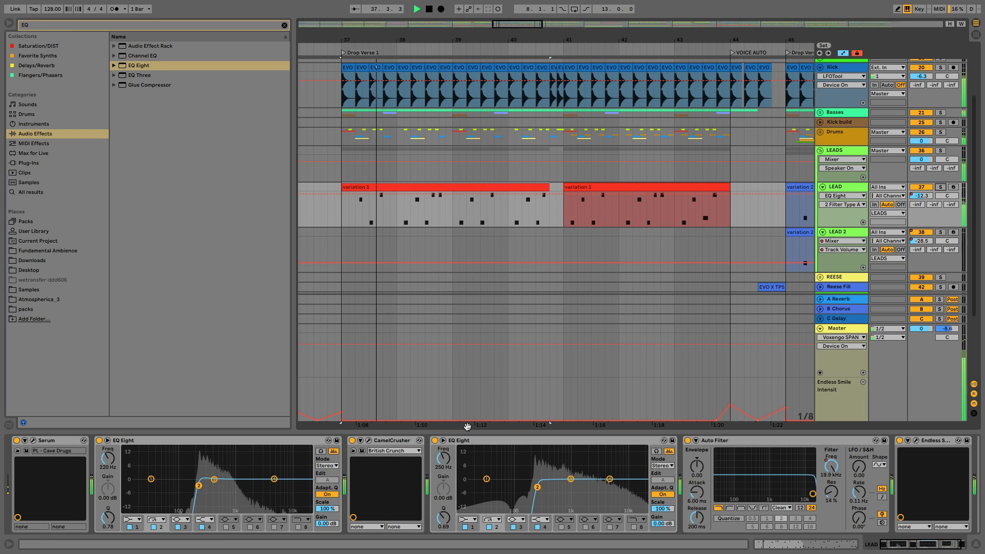
mouse_move(570, 479)
mouse_down()
mouse_move(572, 464)
mouse_move(616, 472)
mouse_move(567, 478)
mouse_up()
key(space)
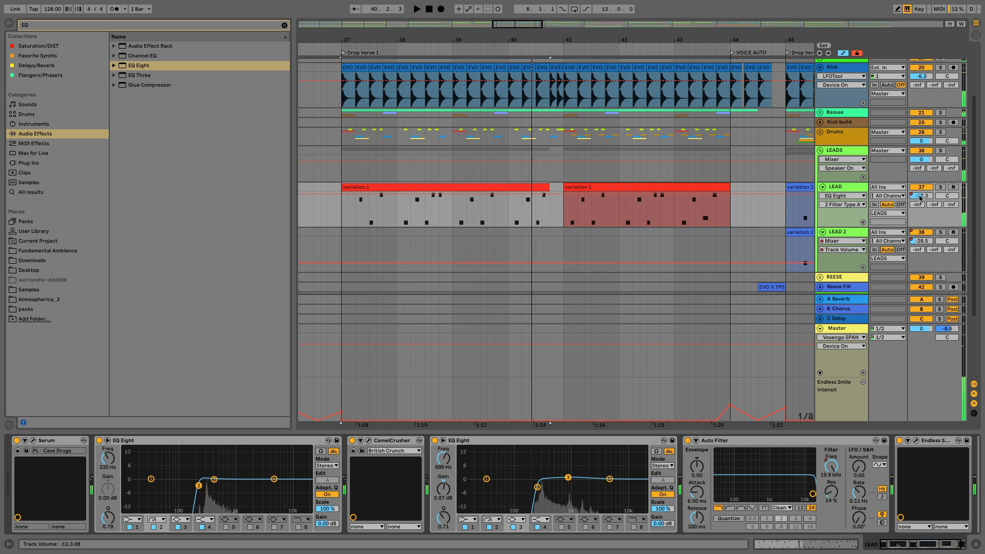
click(940, 186)
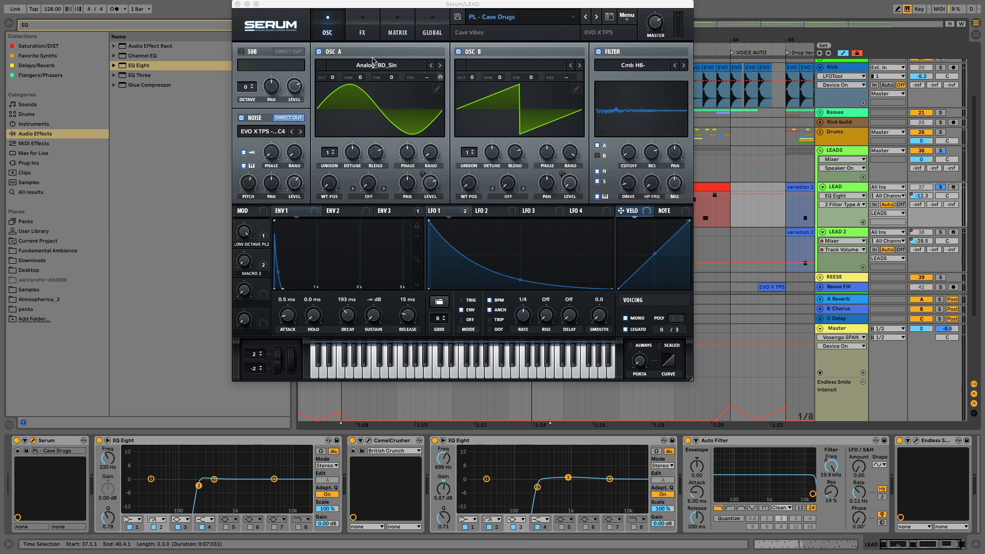
Compare the lead with Serum's built-in reverb off and on, leave the reverb enabled, and close the synth window
click(367, 36)
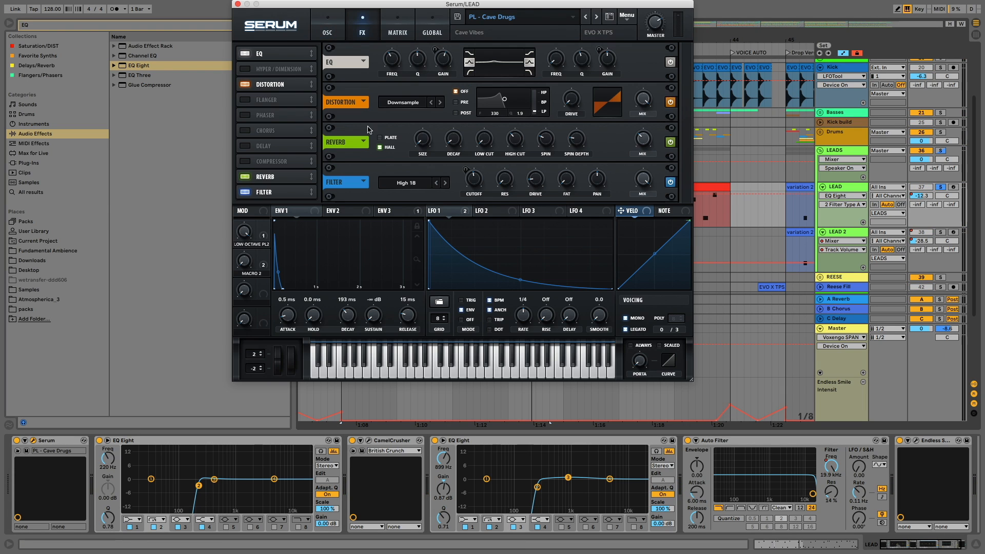
click(246, 177)
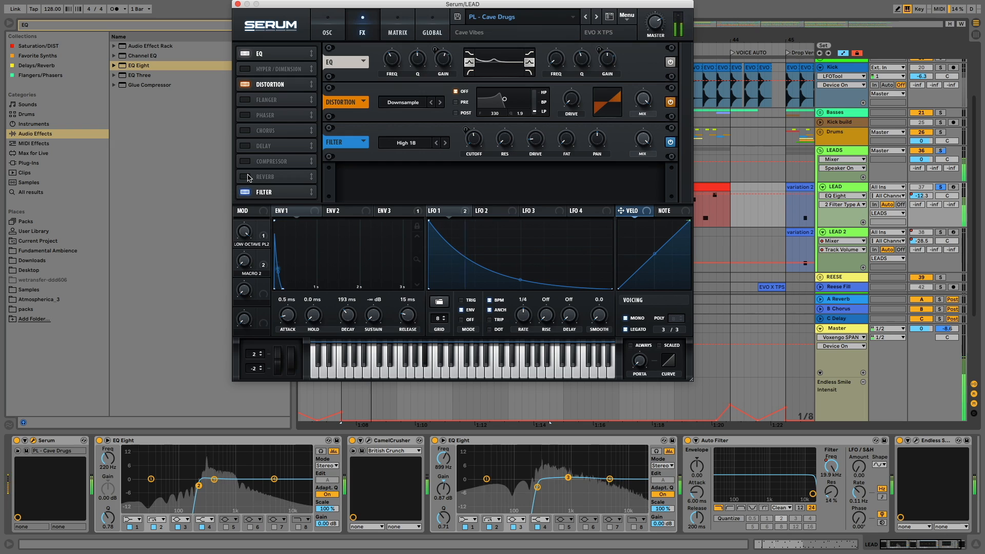
click(246, 177)
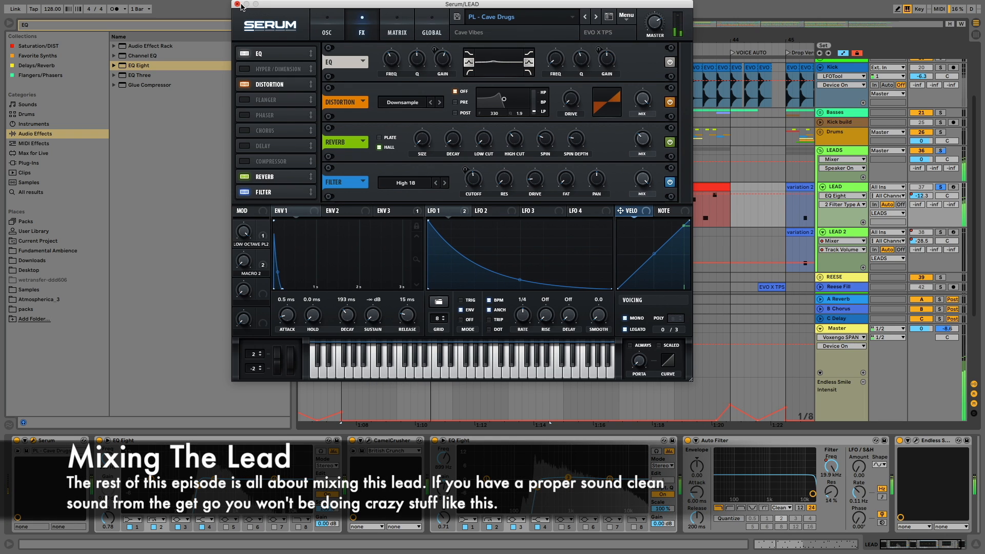
click(238, 4)
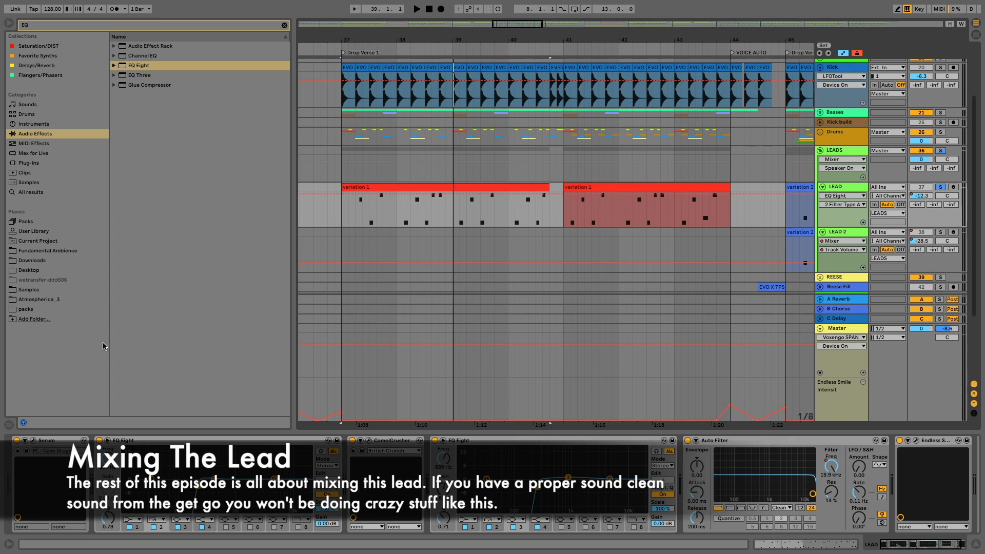
Clear the browser search and play the soloed lead from bar 37
click(284, 25)
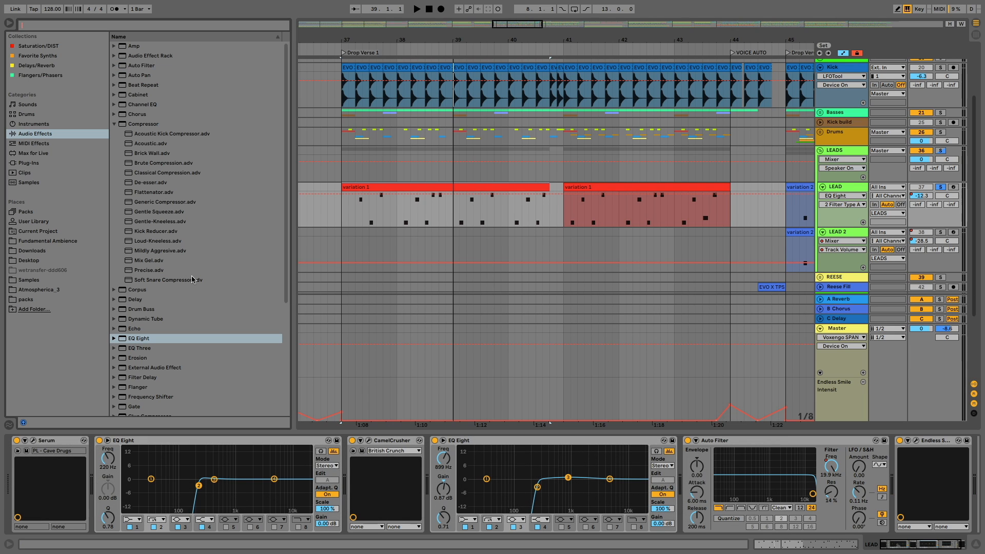
click(479, 440)
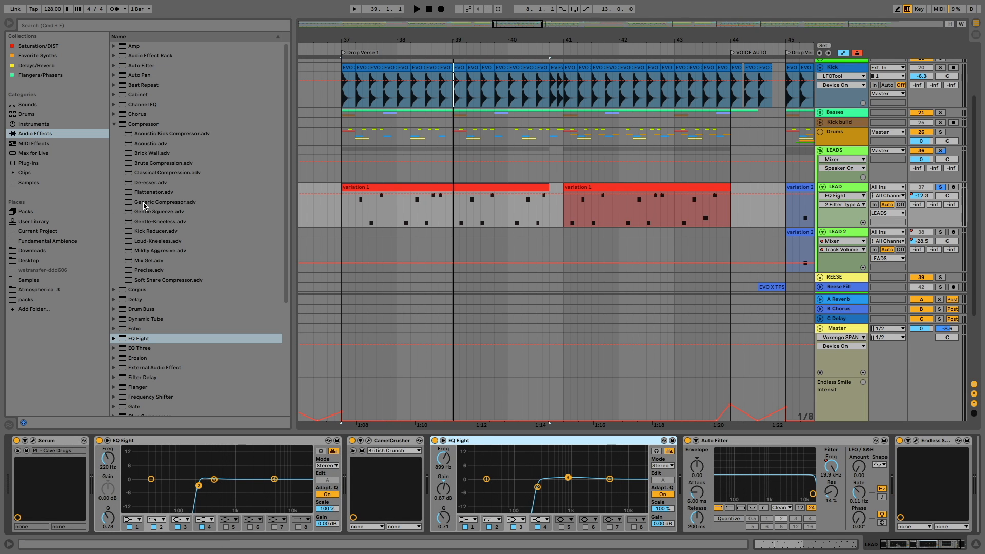
scroll(529, 380, left, 5)
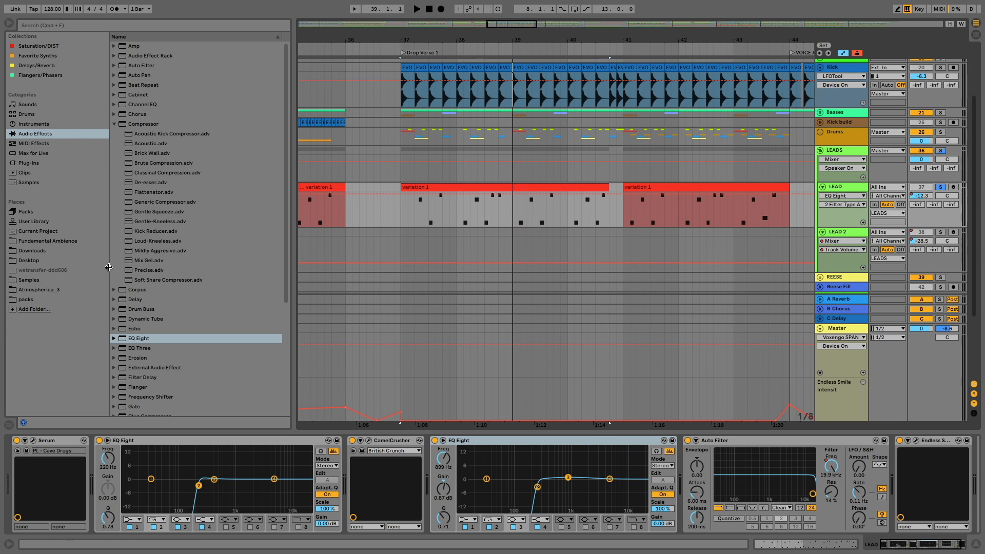
scroll(541, 277, right, 5)
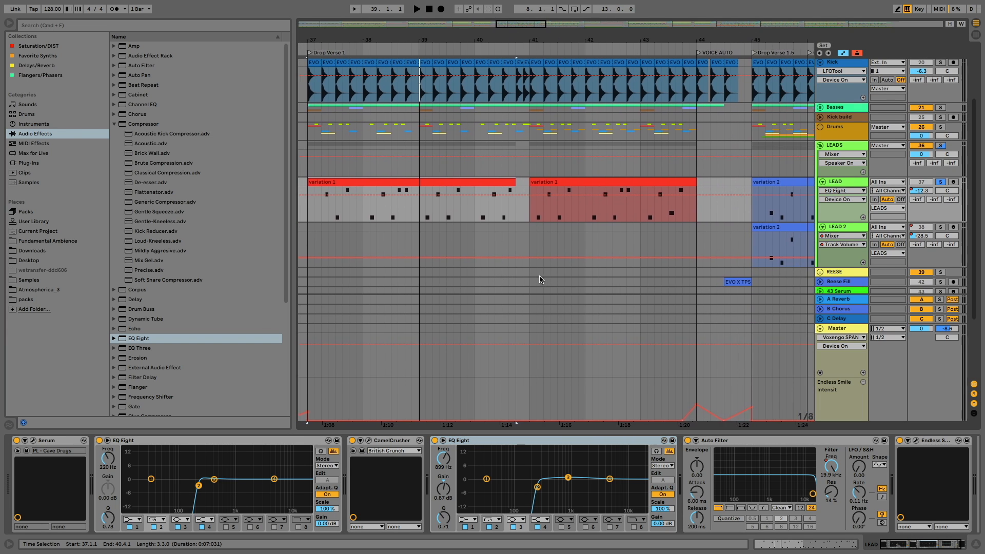
scroll(539, 277, up, 2)
key(space)
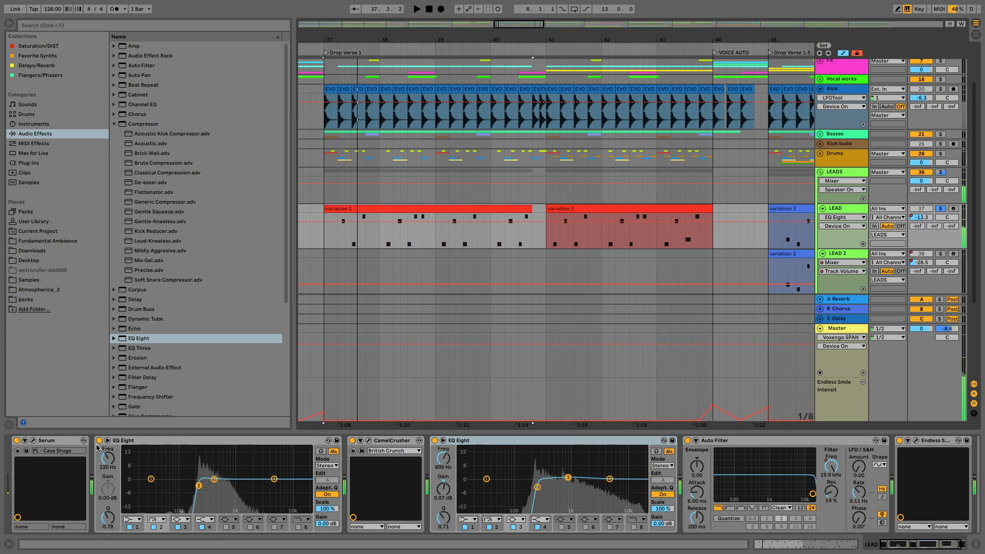
Bypass the first EQ Eight after Serum on the LEAD track during playback, and delete it from the chain
click(99, 440)
click(186, 440)
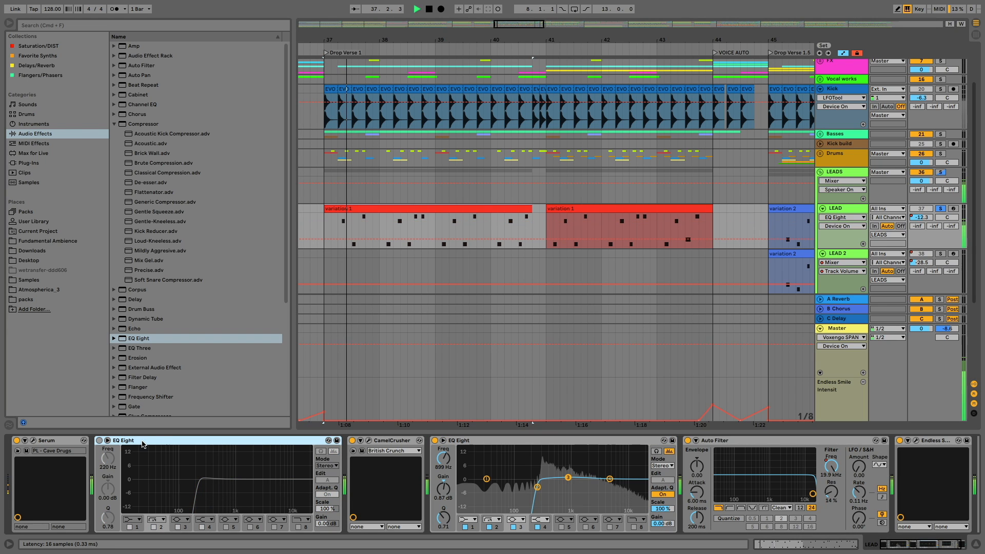
key(Delete)
drag(284, 486, 285, 488)
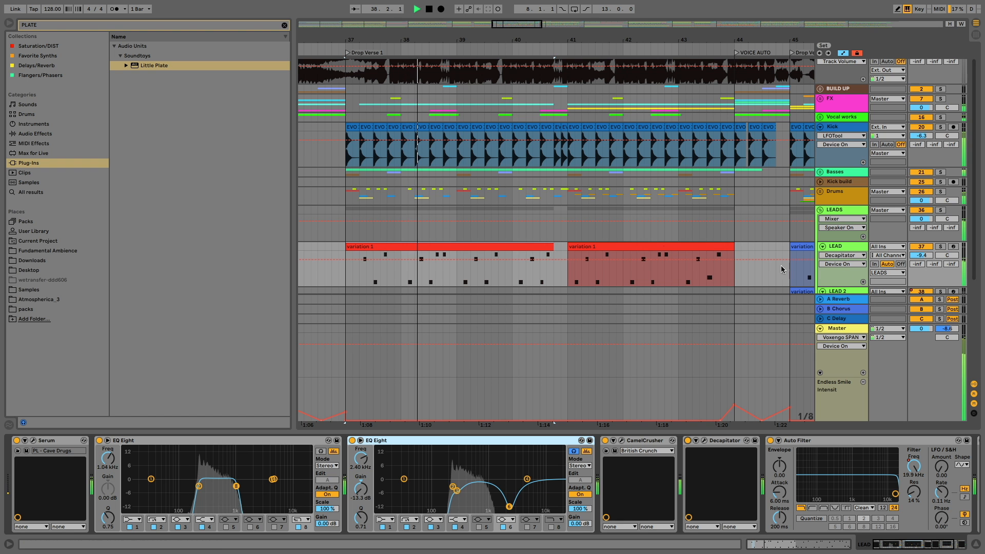
Search the audio effects for EQ and insert a new EQ Eight between Decapitator and Auto Filter on the LEAD track
key(super+f)
text(EQ)
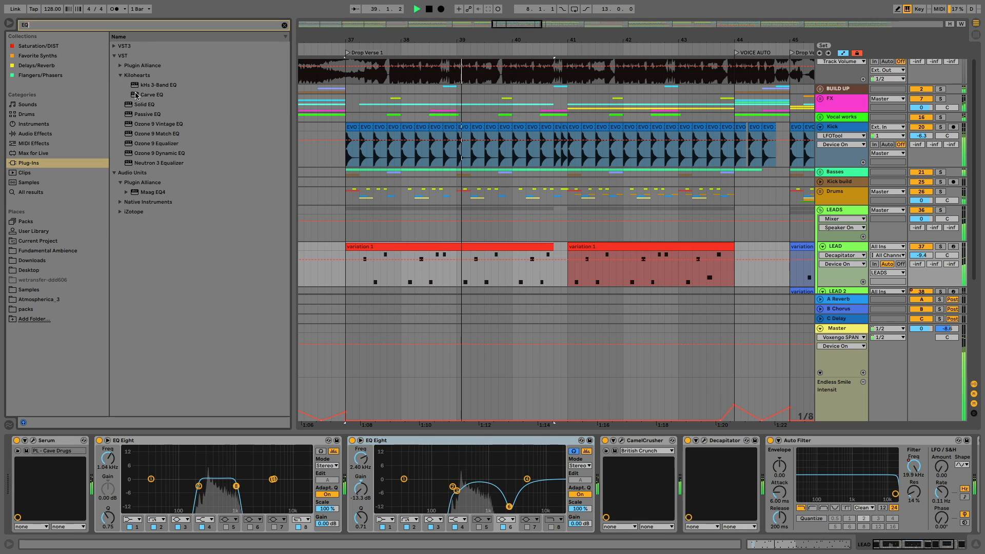
click(36, 135)
drag(139, 65, 761, 476)
key(space)
scroll(761, 476, right, 3)
Shape the new EQ Eight with a low cut, a 0.87 dB band 2 boost at 215 Hz, a midrange dip and a high boost
click(714, 479)
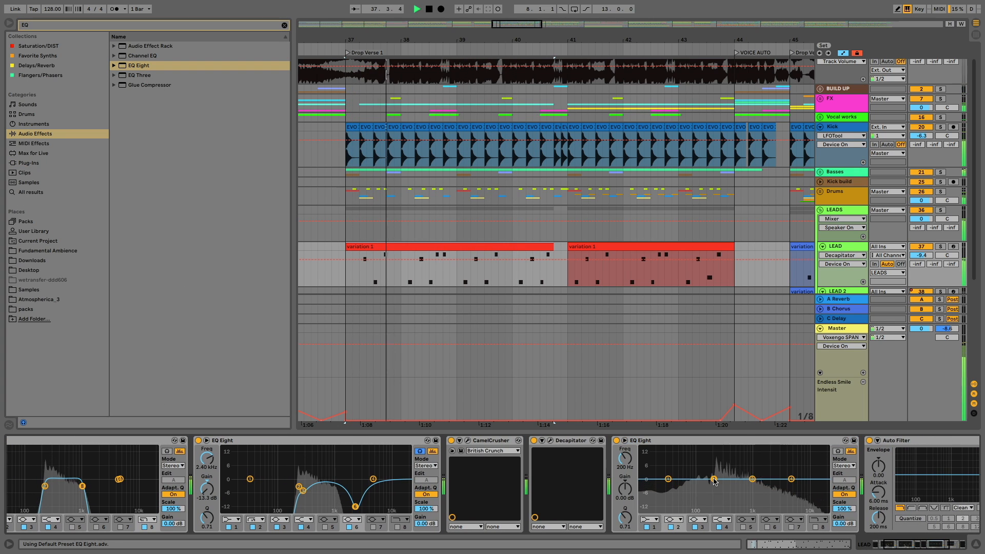
key(space)
click(652, 519)
click(650, 460)
key(space)
drag(668, 485, 714, 485)
drag(788, 480, 713, 476)
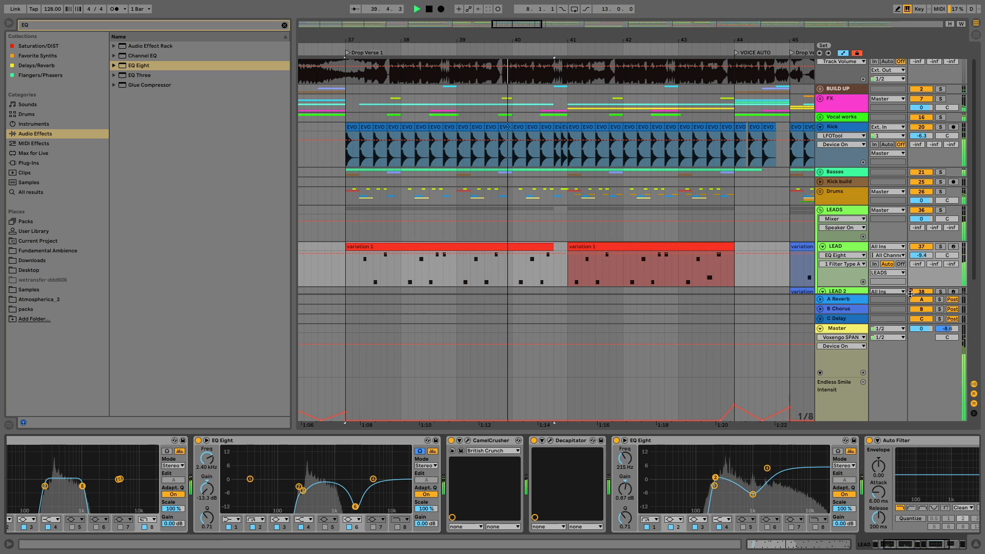
Solo the LEAD track and lower the high cut of the EQ Eight directly after Serum to 518 Hz
click(939, 247)
click(841, 335)
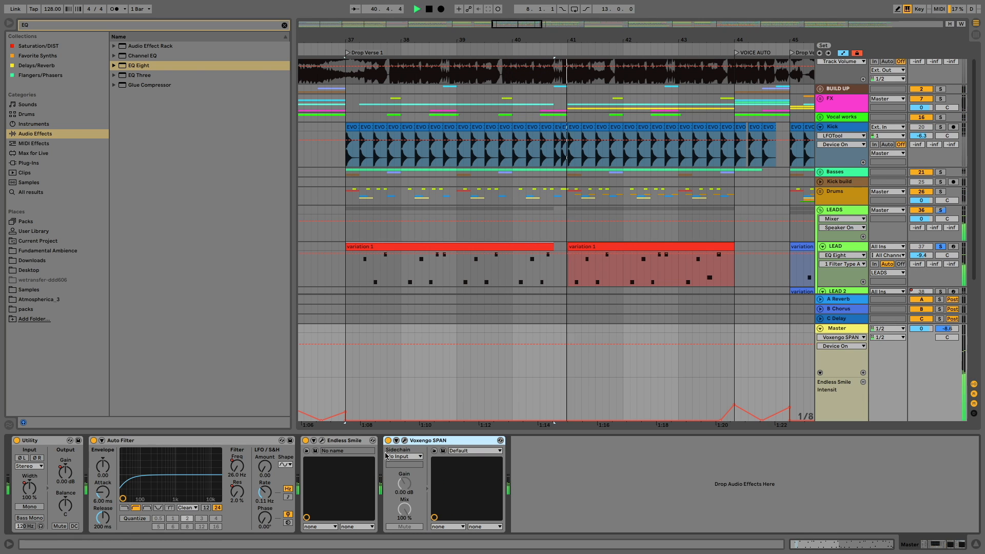
click(849, 247)
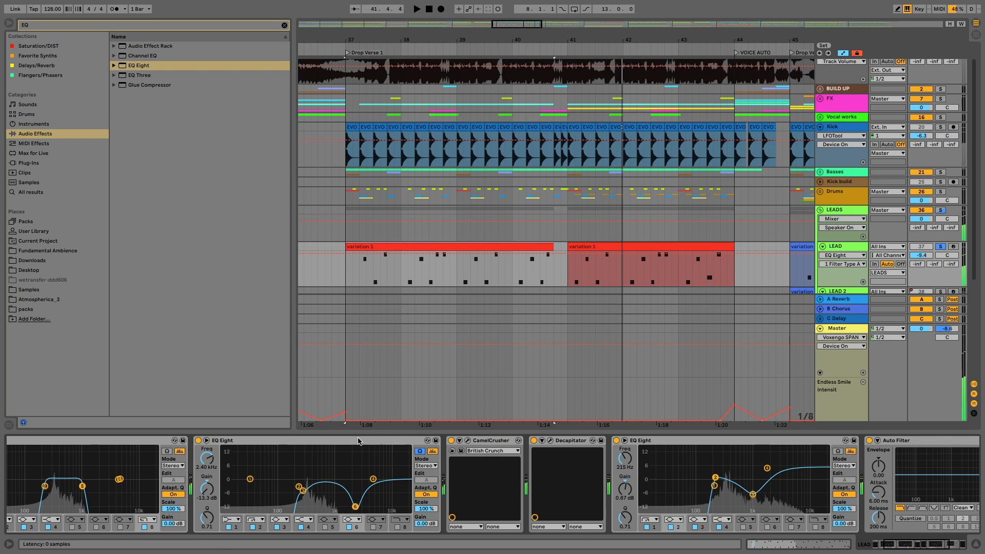
scroll(228, 488, left, 3)
drag(228, 488, 212, 489)
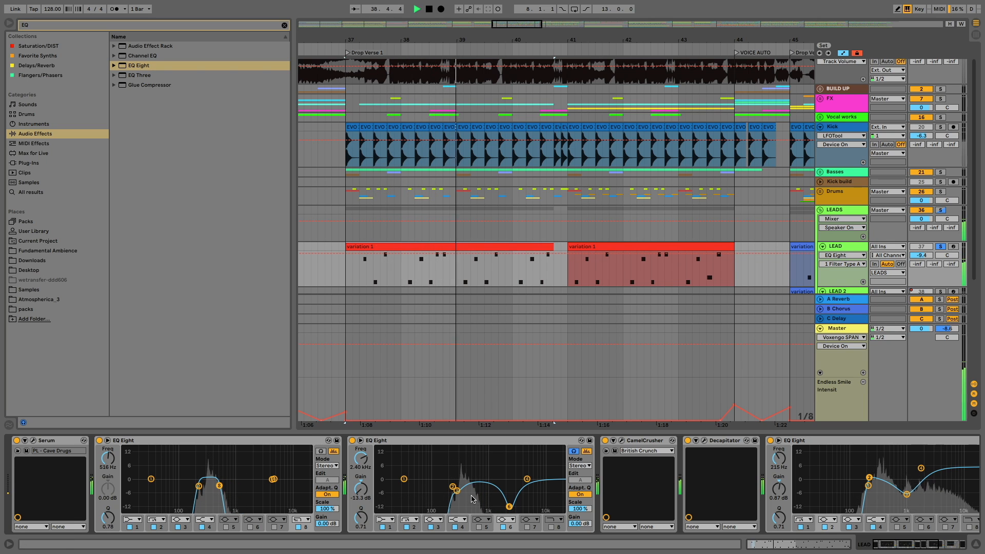
Delete both EQ Eights ahead of CamelCrusher, undo the removal of CamelCrusher, and delete Decapitator
click(401, 440)
key(Delete)
click(241, 442)
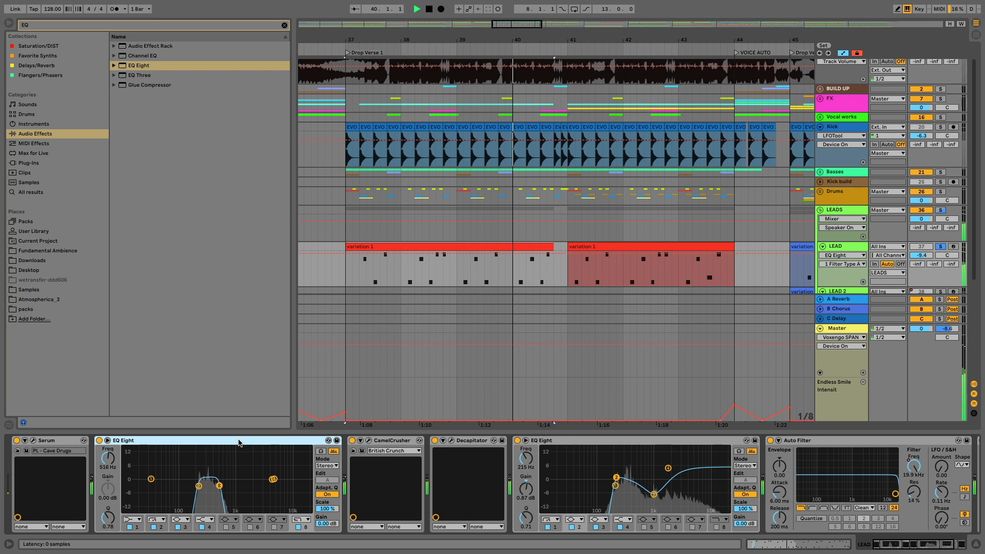
key(Delete)
key(Delete)
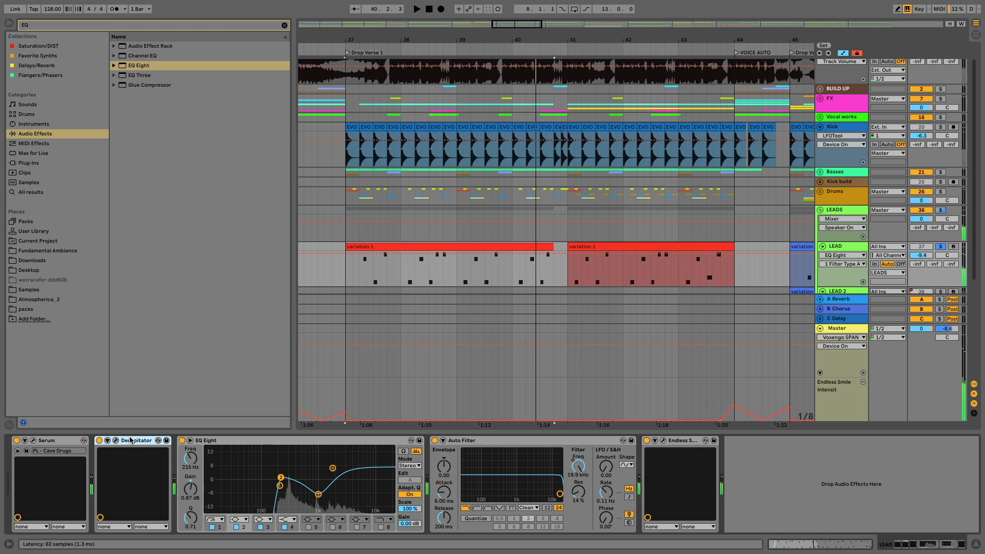
key(ctrl+z)
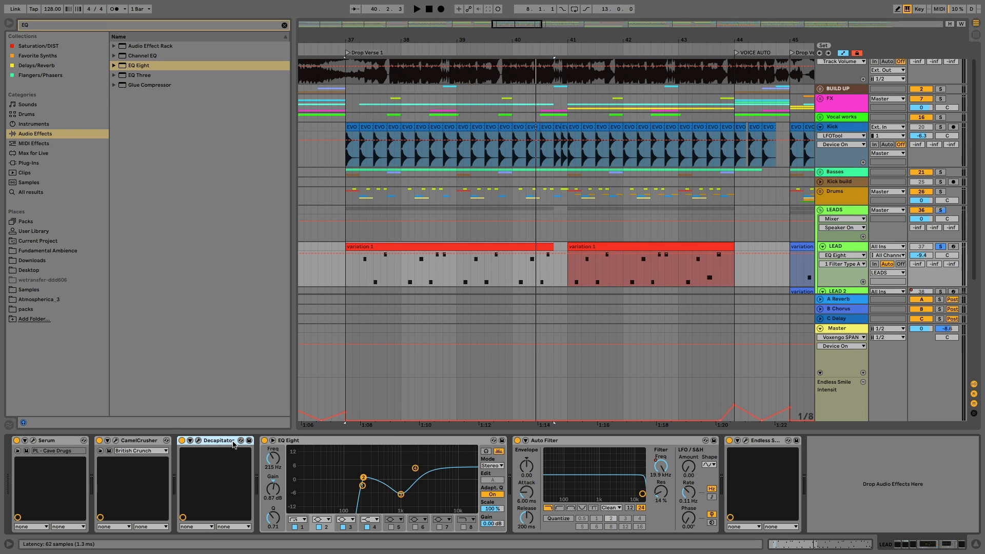
key(Delete)
Move the remaining EQ Eight's band 3 dip to 791 Hz at -7.07 dB while playing the lead
key(space)
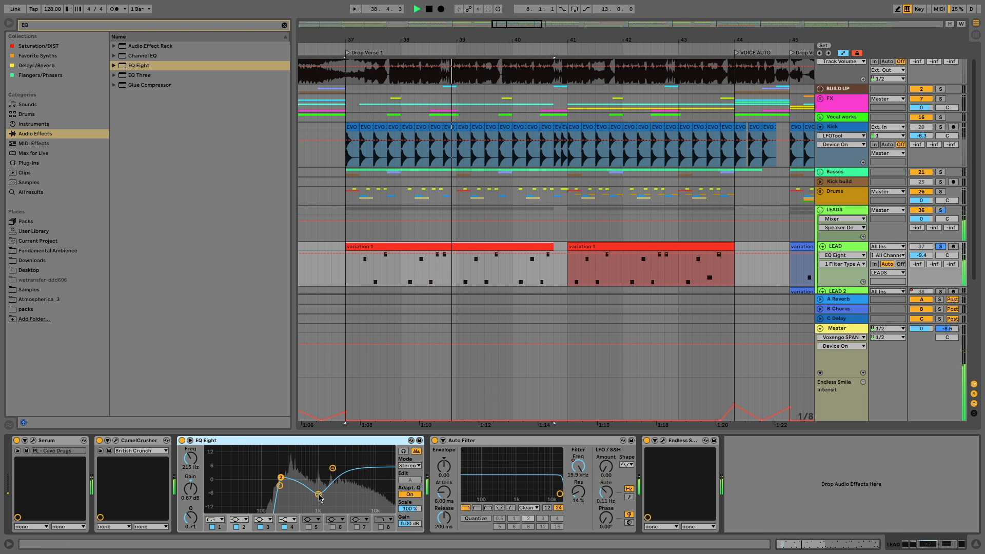
drag(319, 495, 331, 493)
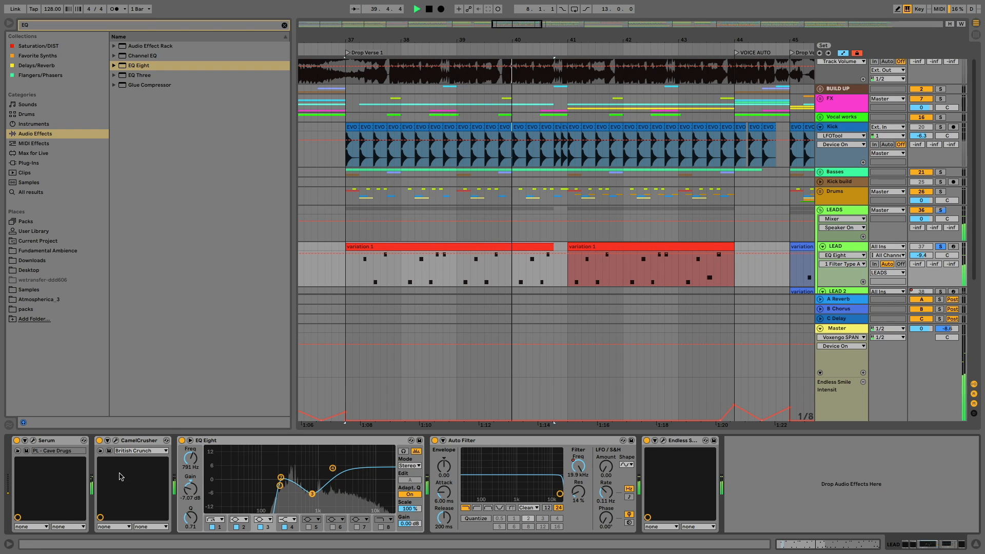
Open Serum on the LEAD track, turn off its filter, and compare the noise oscillator off and on, leaving it enabled
click(34, 440)
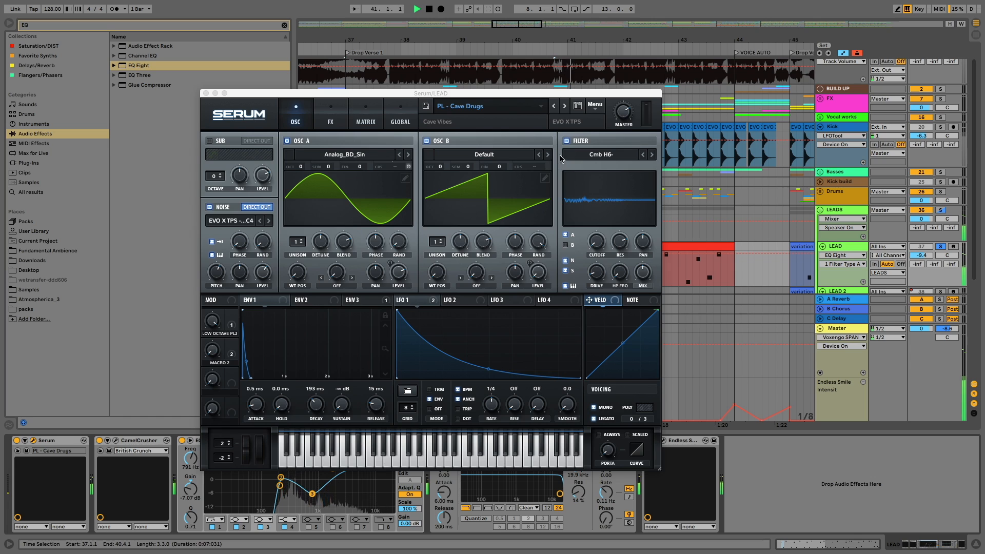
click(567, 141)
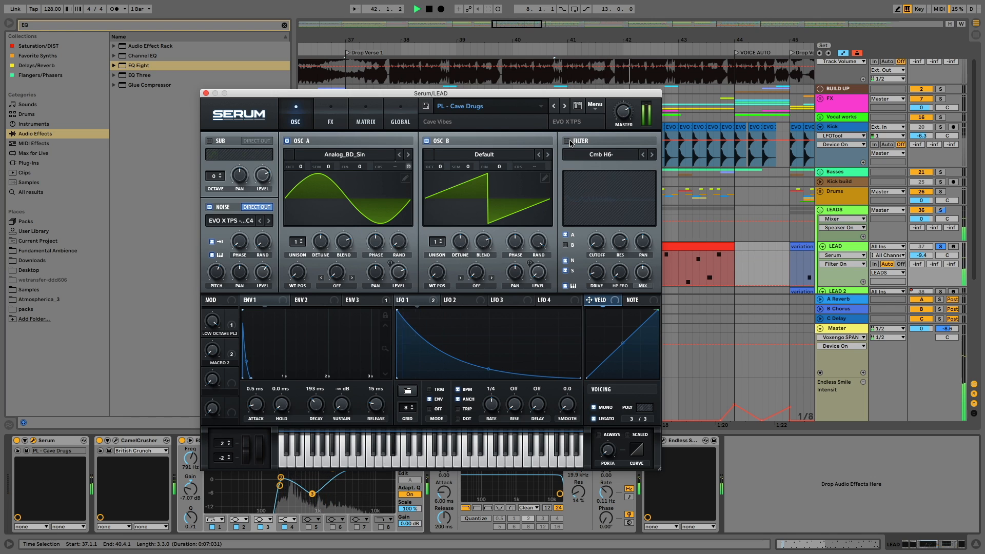
click(220, 208)
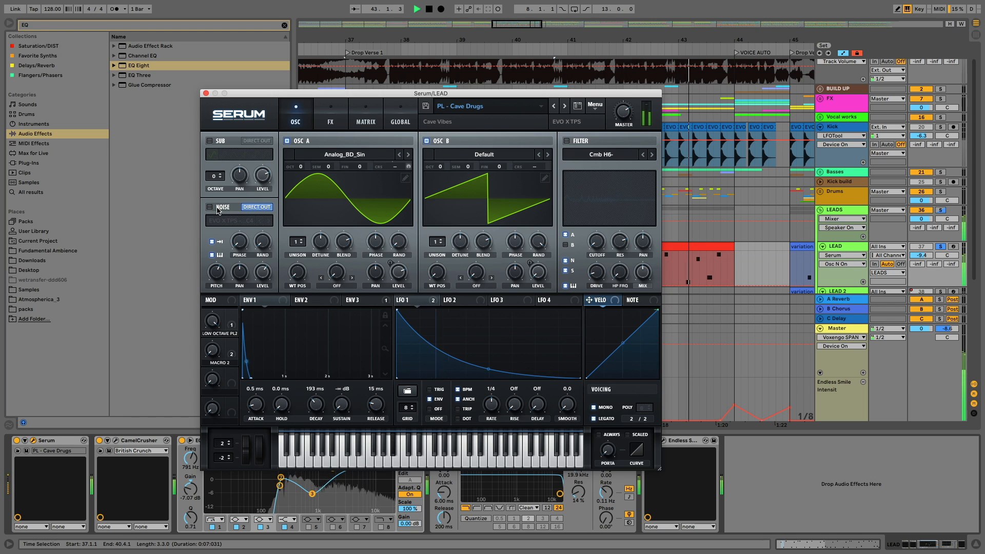
click(219, 209)
key(space)
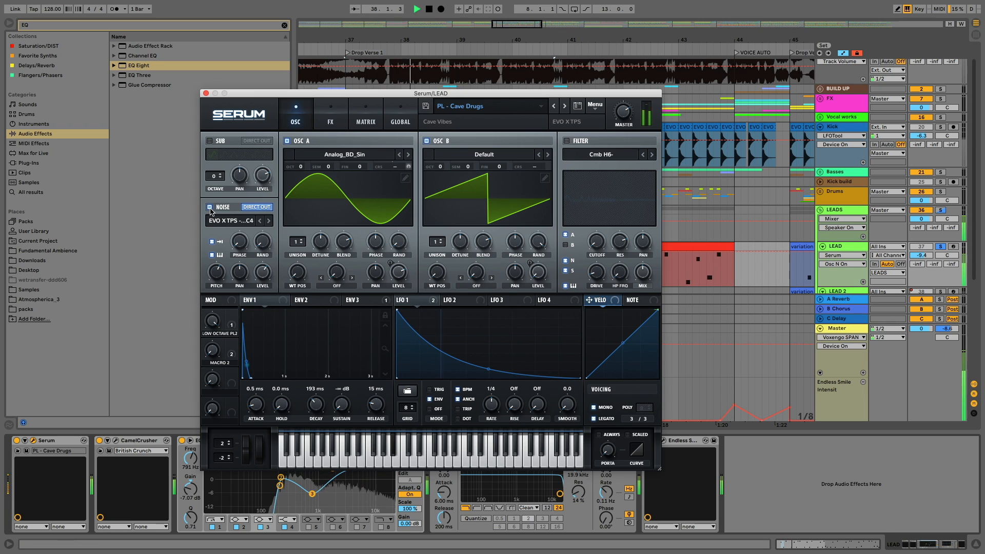
Compare Serum's built-in EQ effect off and on, and leave it disabled
click(322, 125)
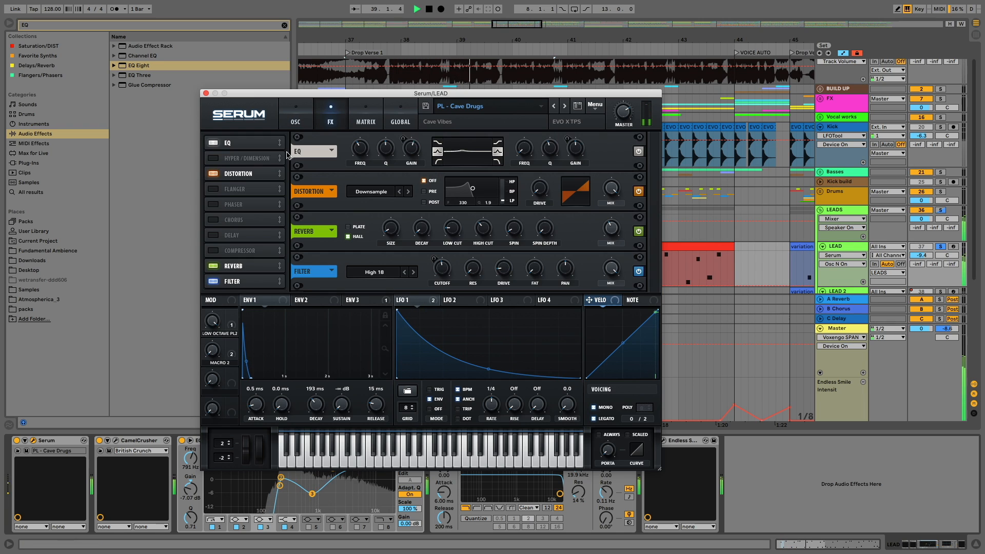
click(218, 146)
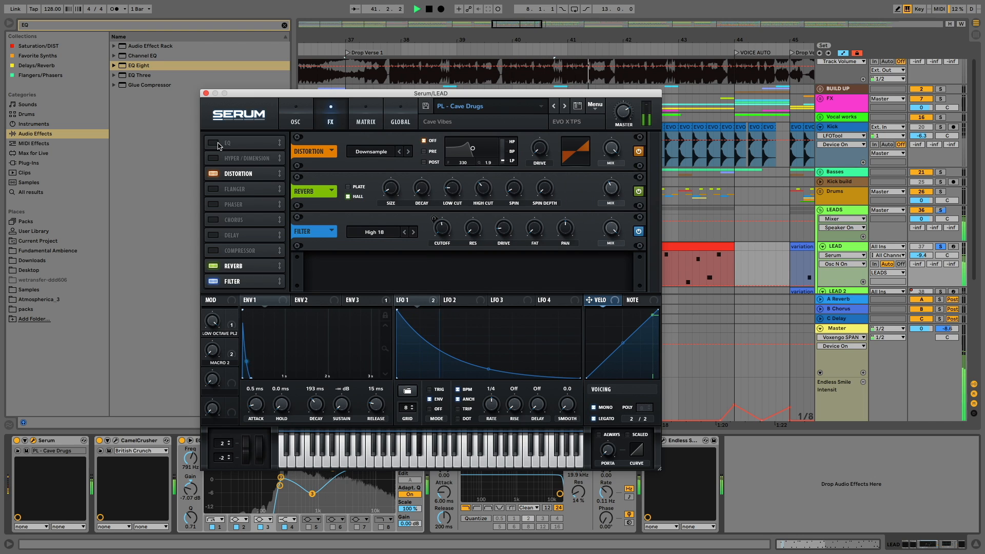
click(218, 147)
click(218, 147)
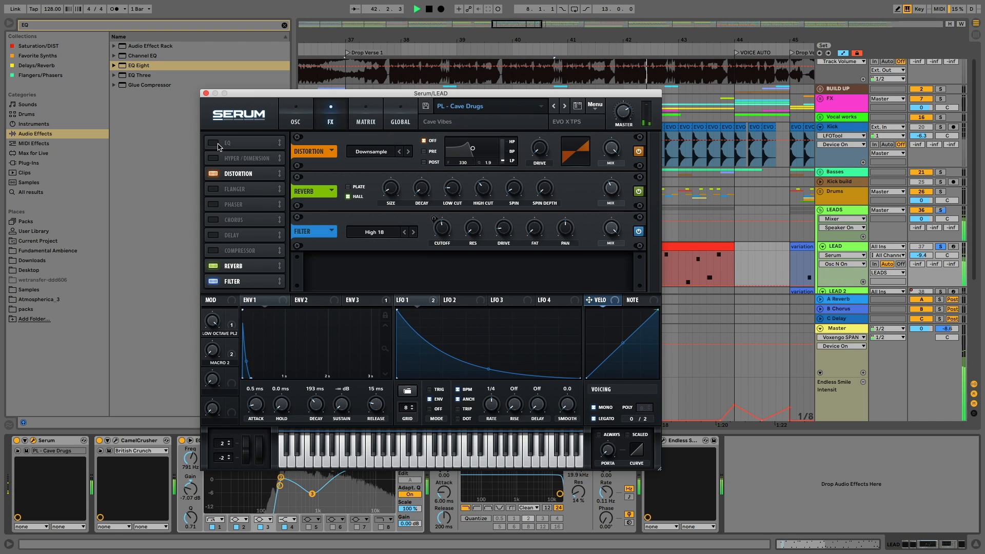
Unsolo the LEAD track, compare Serum's reverb off and on, raise the reverb mix, and close the synth window
click(941, 247)
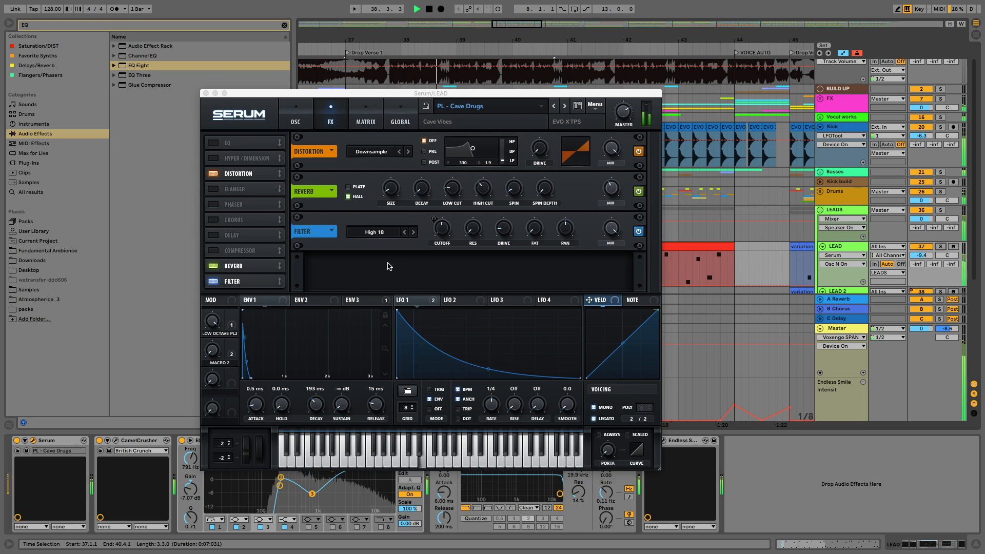
click(214, 268)
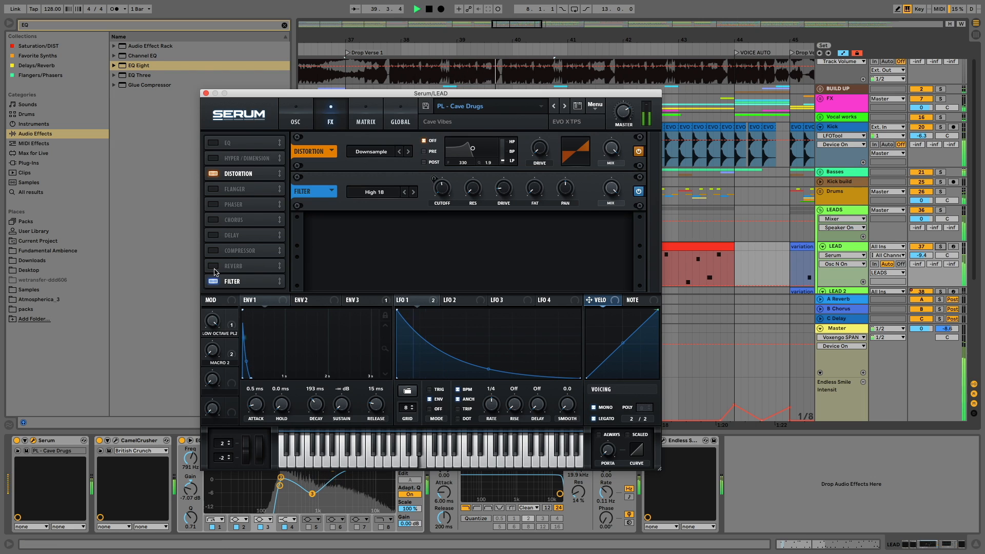
click(214, 268)
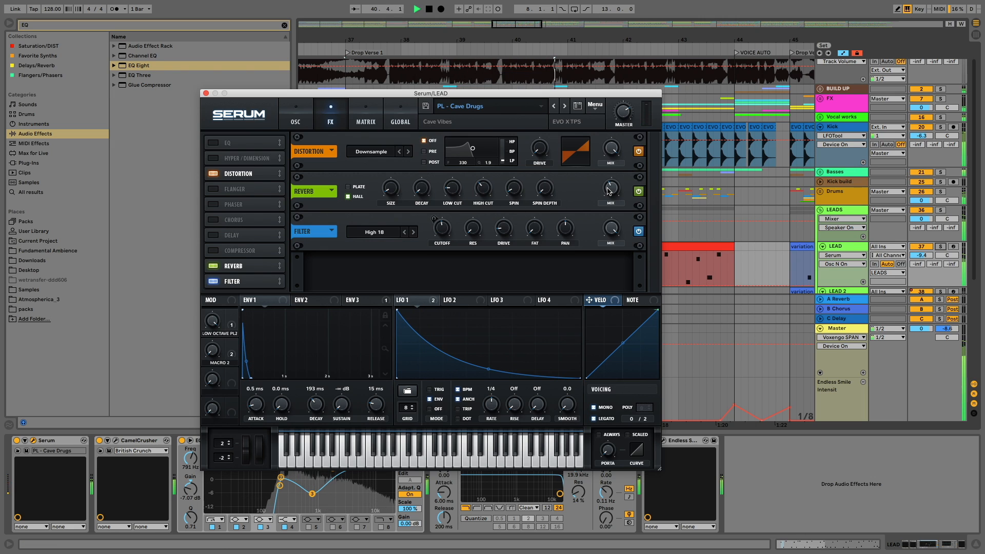
mouse_move(608, 191)
mouse_down()
mouse_move(599, 211)
mouse_move(602, 176)
mouse_up()
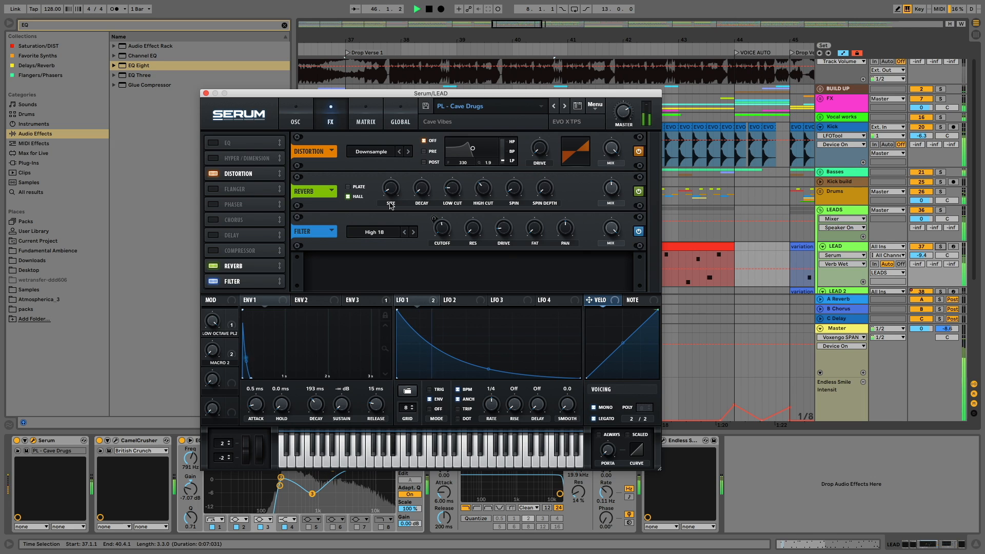
click(206, 93)
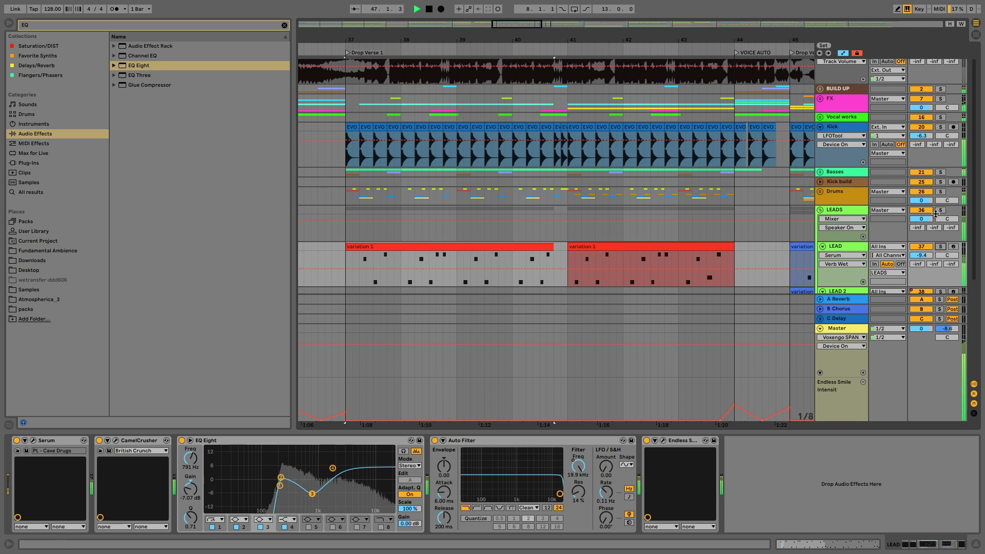
Reopen Serum on the LEAD track, review its effects rack, and close the window
scroll(936, 213, down, 2)
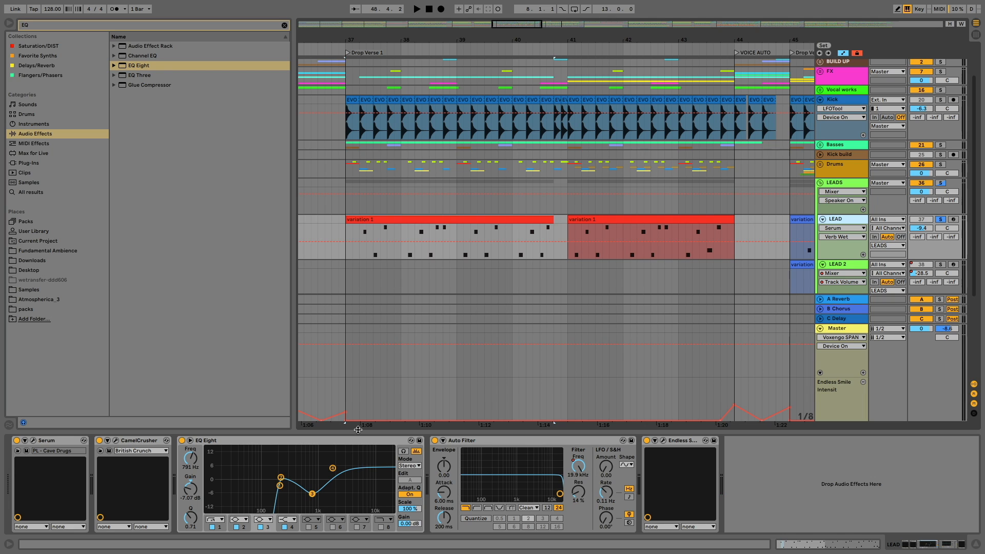
click(34, 441)
click(330, 115)
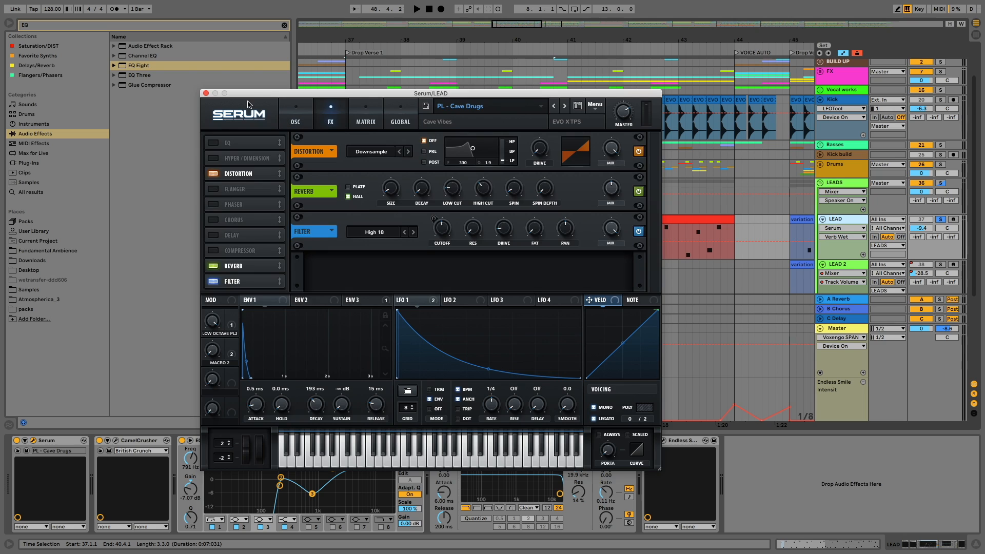
click(205, 93)
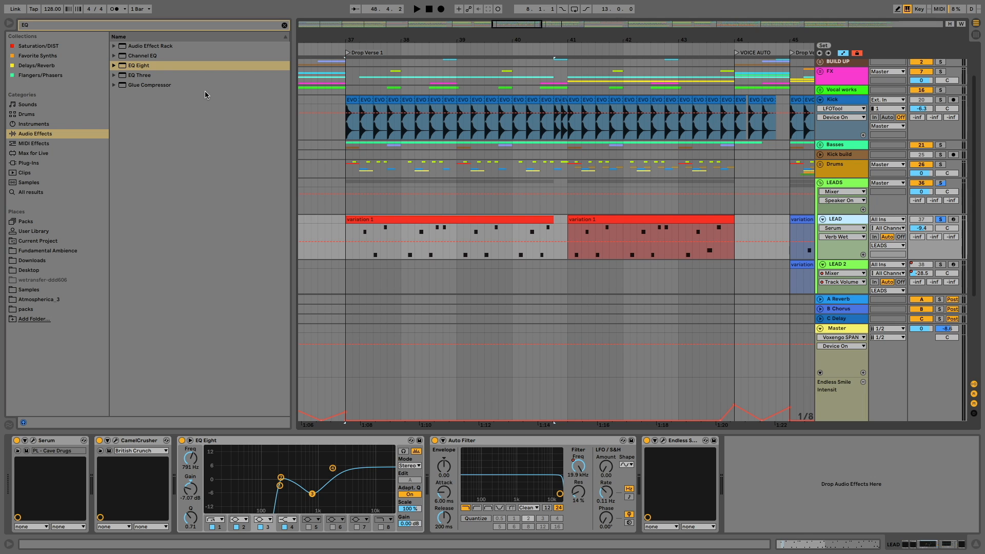
Play the soloed lead and compare CamelCrusher bypassed and active, leaving it enabled
key(space)
click(99, 440)
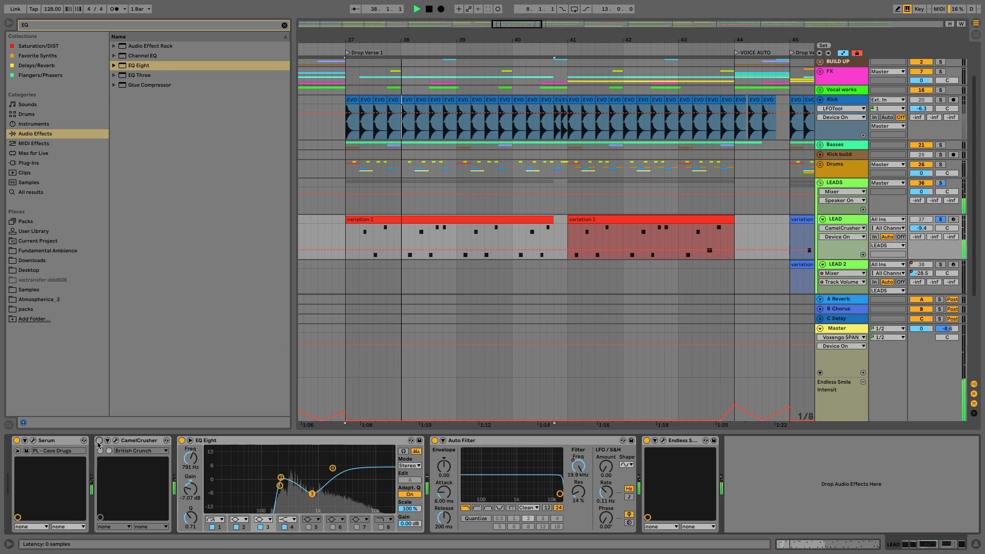
click(99, 441)
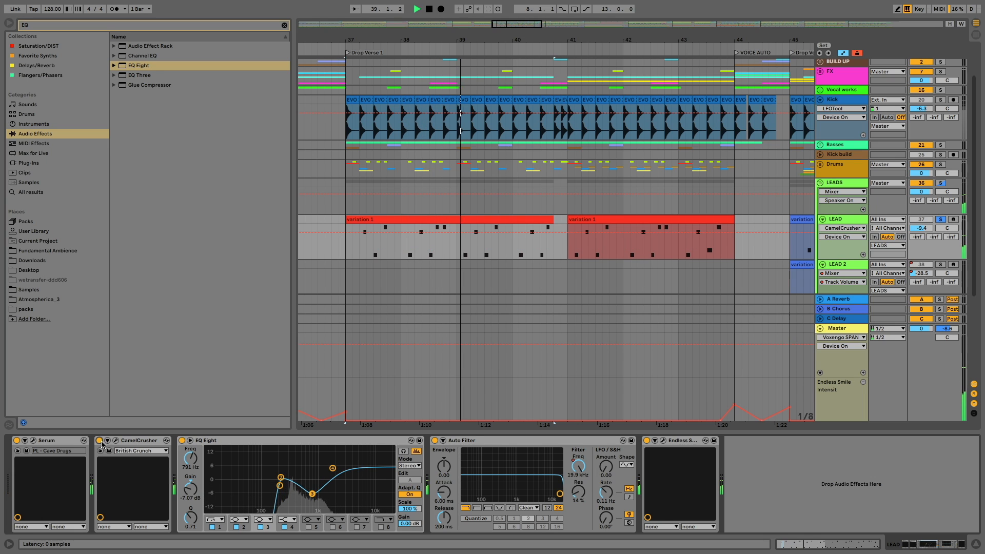
Insert kHs Distortion after CamelCrusher on the LEAD track, with Drive at about 3.9 dB, and play the drop
click(116, 441)
click(268, 183)
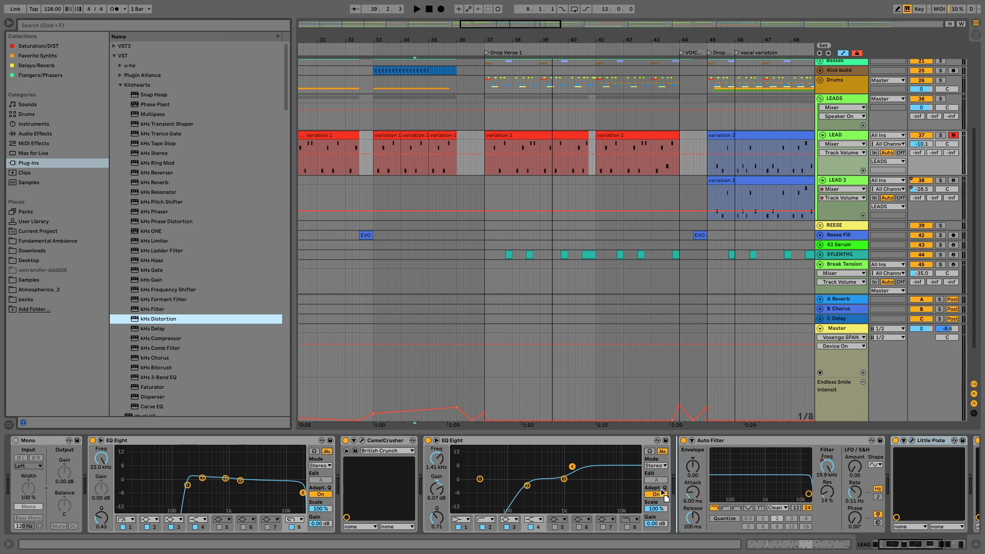
drag(662, 491, 465, 476)
key(space)
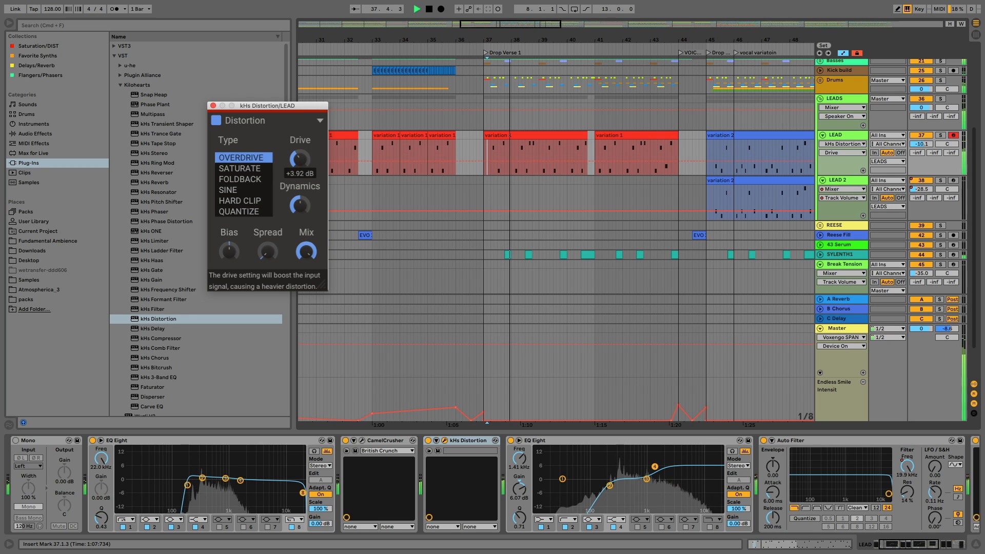
Solo the LEAD track and set the distortion's Spread to 100% and Dynamics to 53%
click(300, 205)
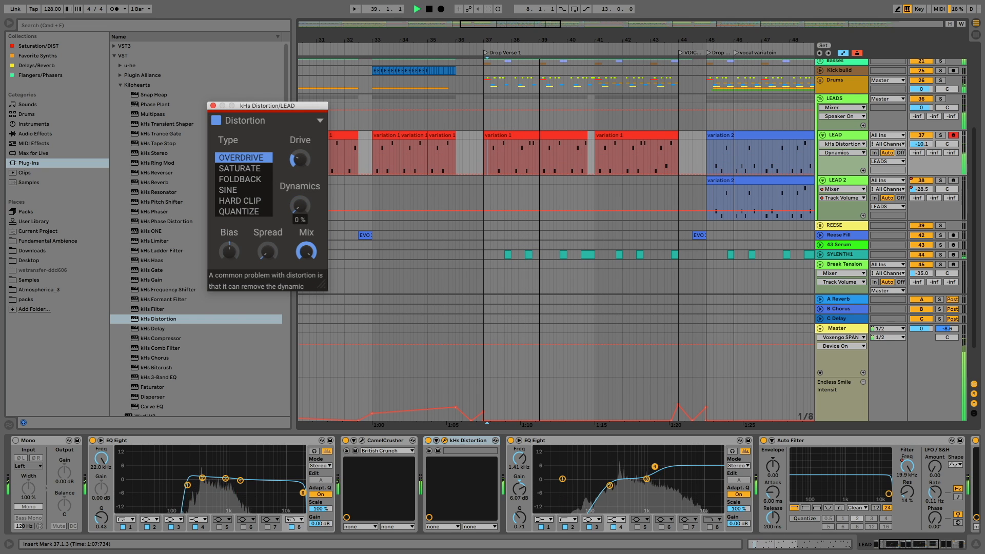
click(940, 136)
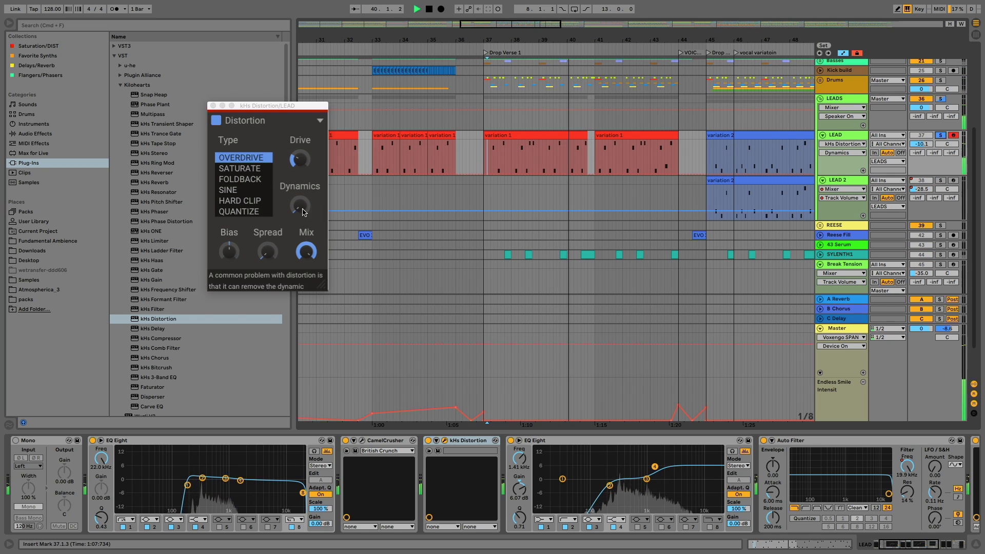
drag(269, 252, 268, 179)
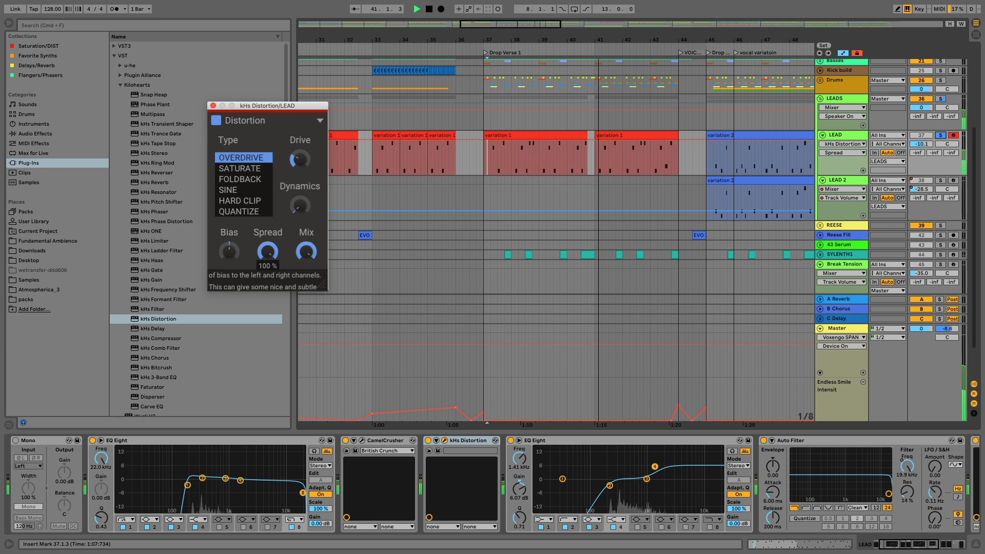
click(300, 159)
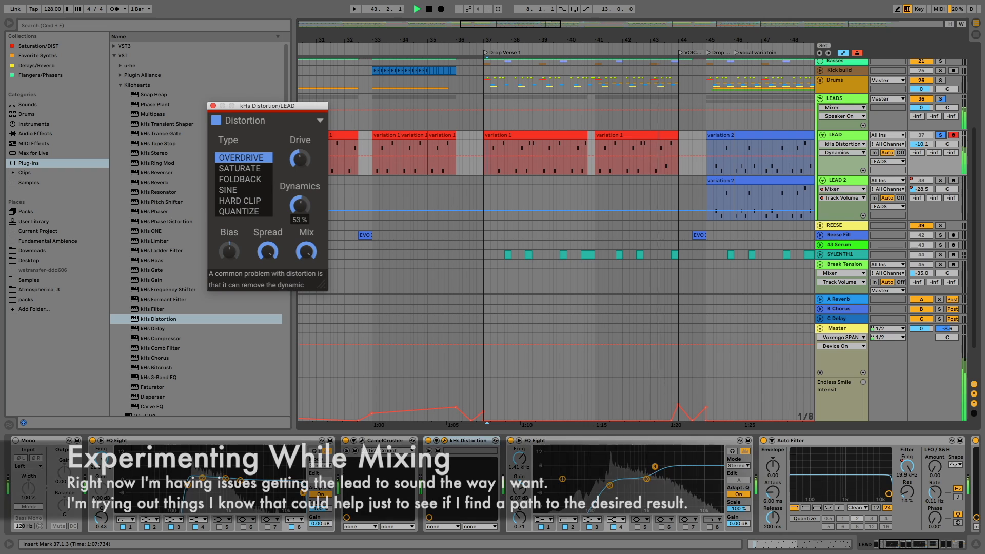
Audition the Saturate and Sine distortion types, choose Hard Clip, and slightly lower its Drive and Dynamics
key(space)
click(240, 169)
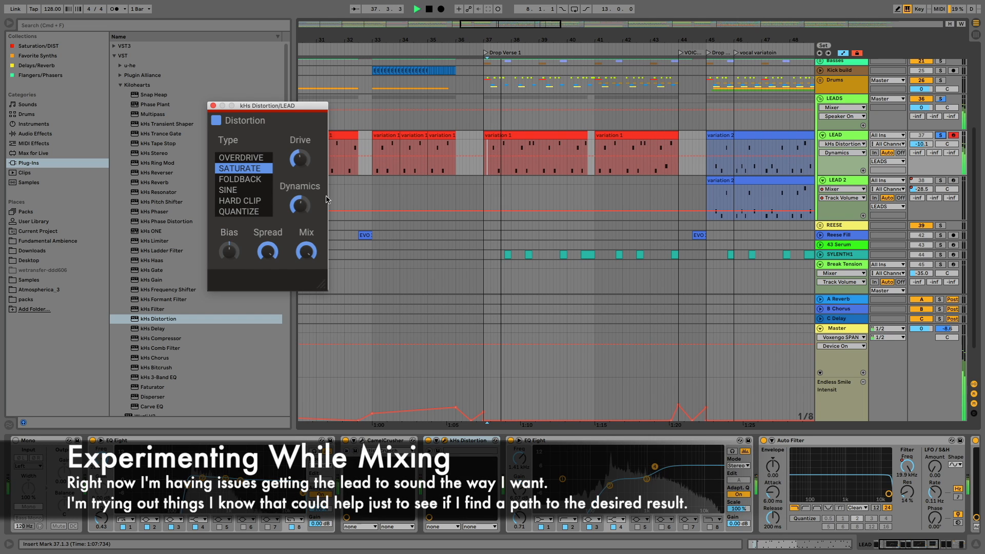
scroll(236, 195, down, 2)
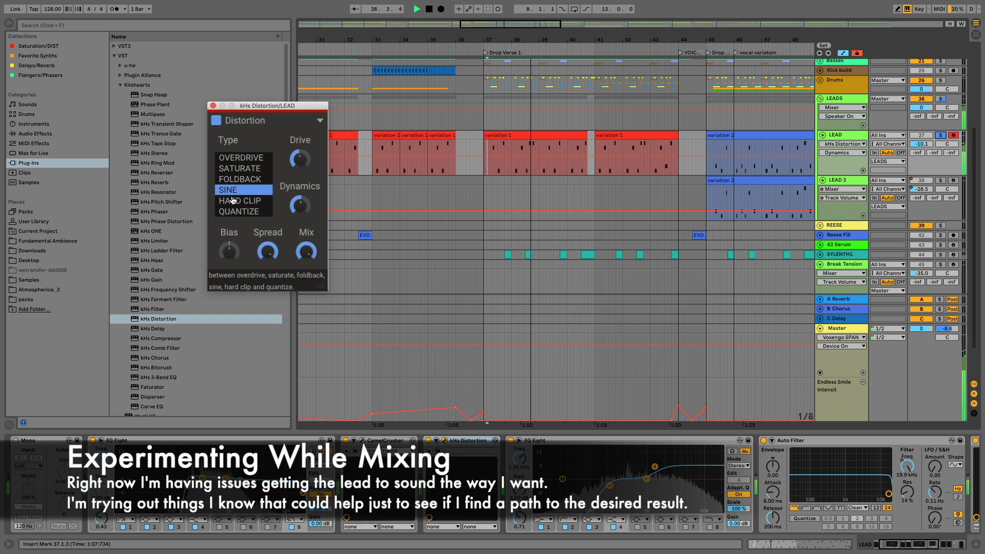
click(236, 202)
drag(299, 160, 300, 168)
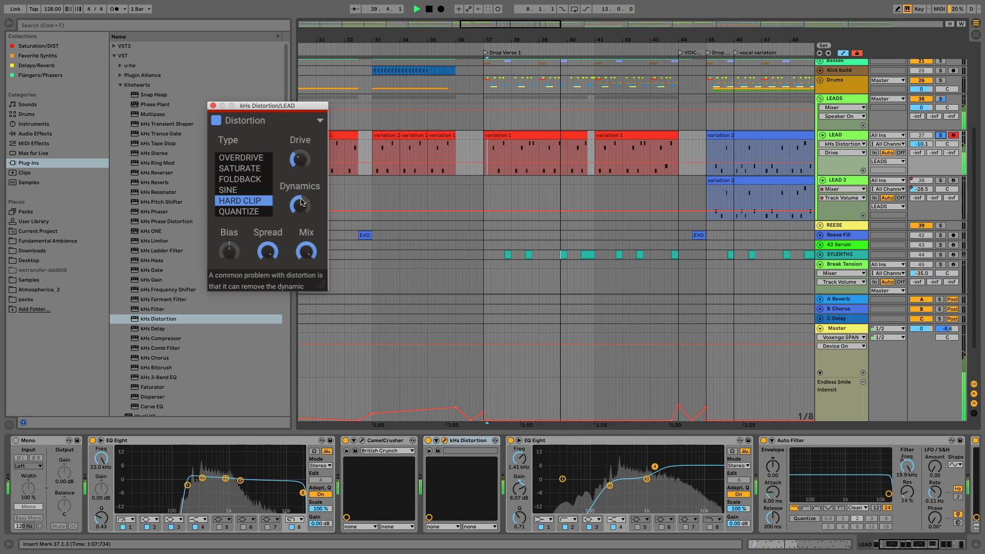
drag(299, 206, 299, 210)
Flatten the 1.41 kHz boost in the EQ Eight after the distortion, and reduce the distortion's Dynamics and Spread to minimum
drag(654, 466, 654, 468)
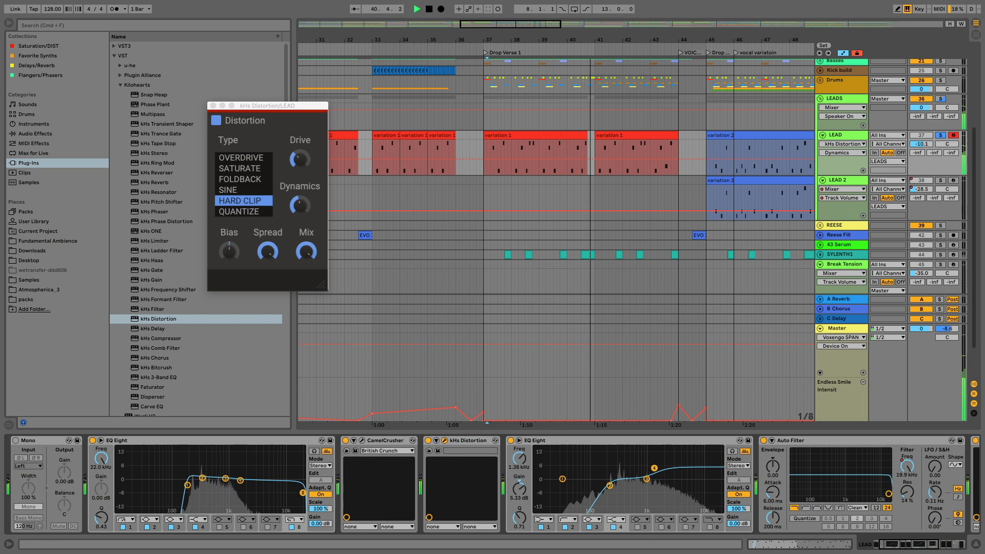
scroll(654, 481, left, 1)
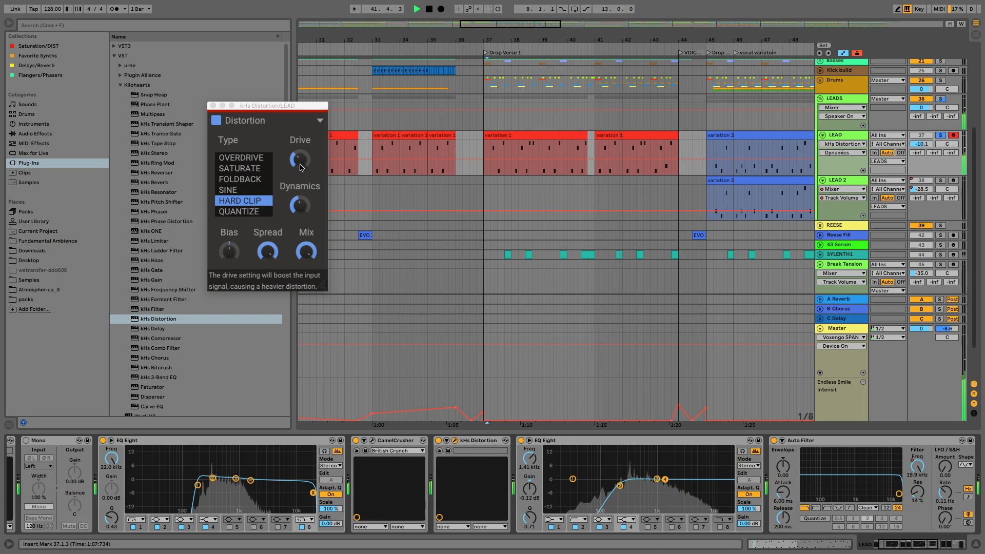
drag(299, 160, 299, 152)
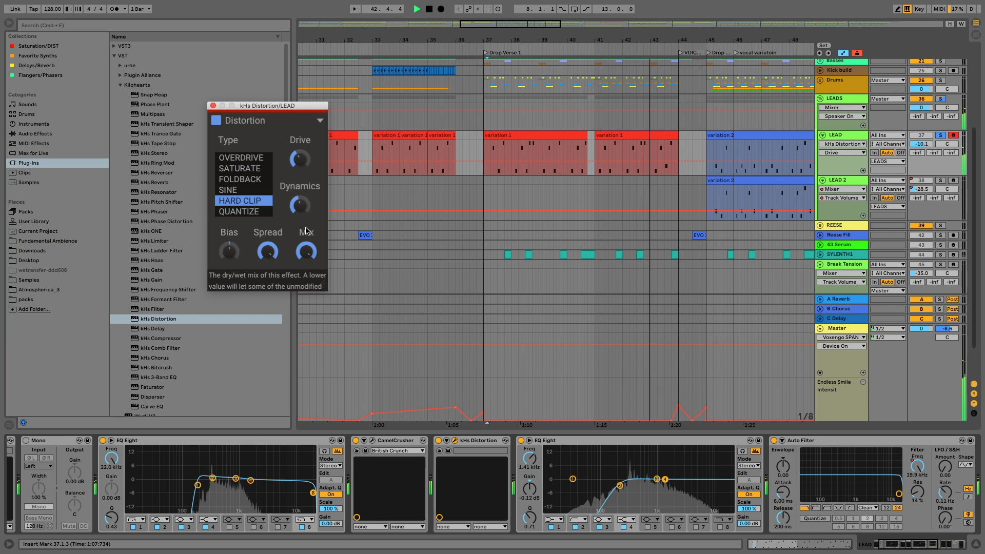
drag(300, 206, 266, 279)
key(space)
key(space)
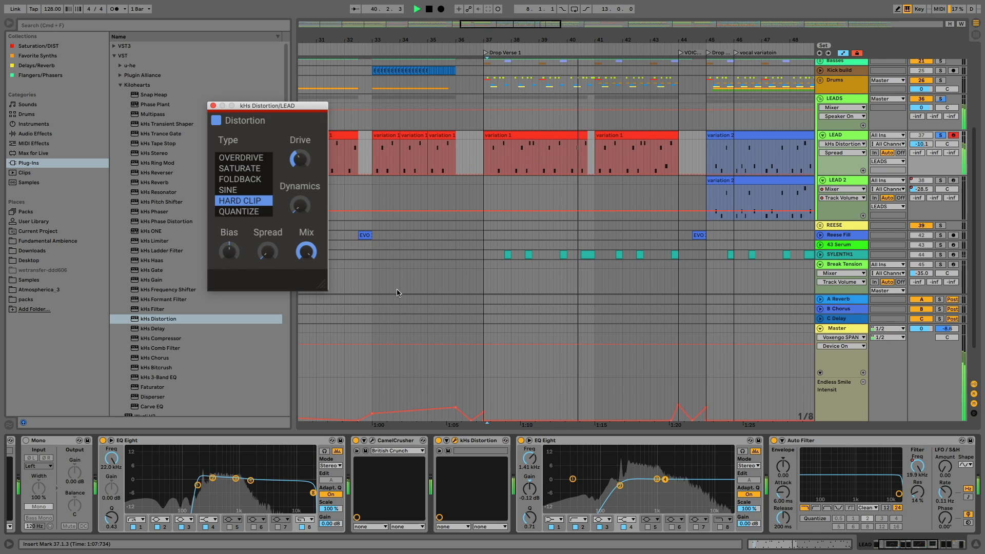
Enable band 6 in the EQ Eight after the distortion and cut 10 dB at 278 Hz with Q 1.58
click(672, 527)
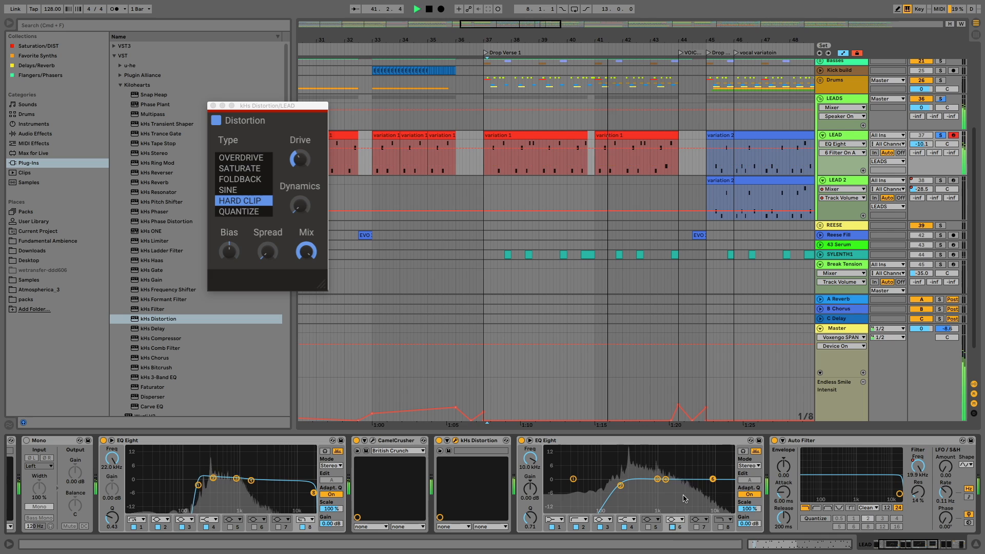
drag(627, 471, 627, 460)
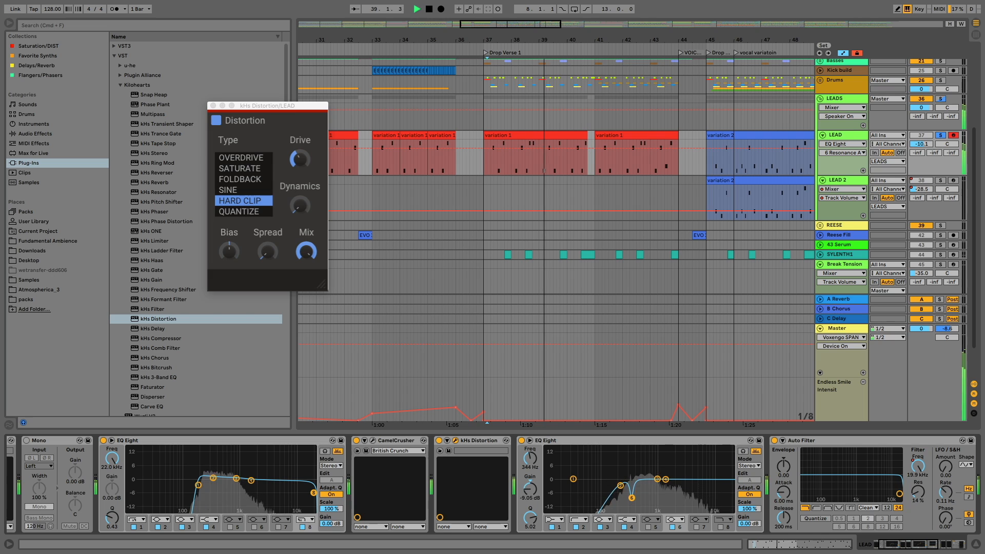
drag(518, 522, 518, 535)
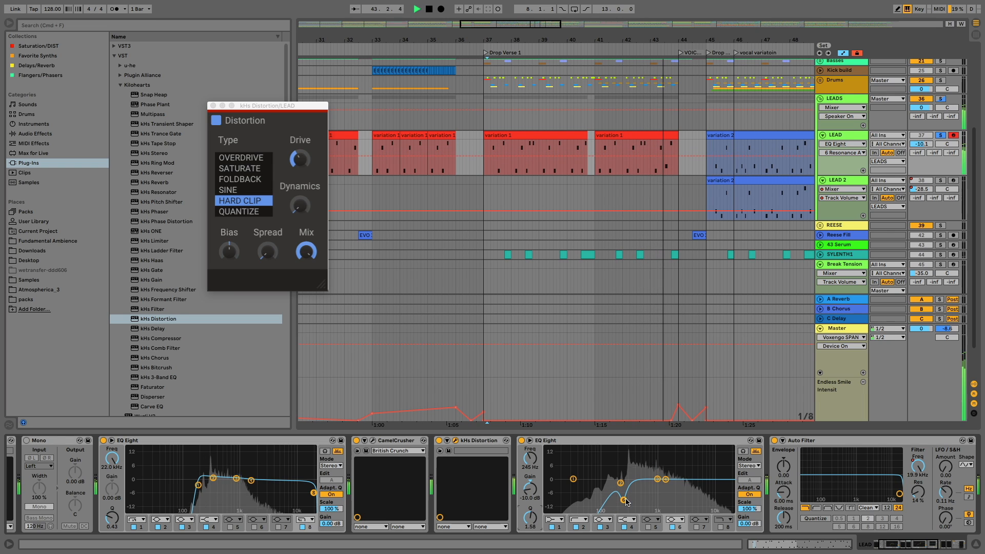
key(space)
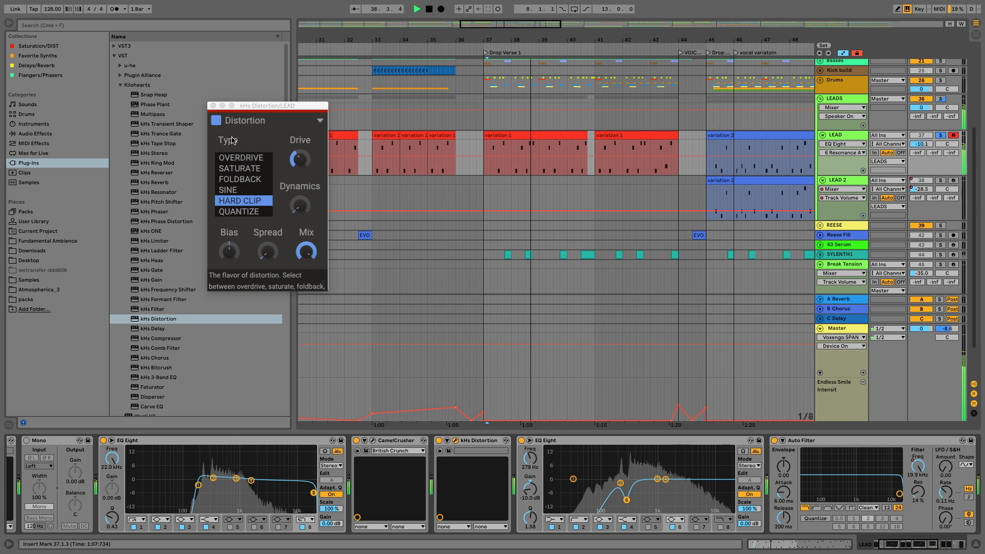
Close the distortion window, add the OTT preset after the second EQ Eight with Amount at 32%, and replay the drop
click(212, 106)
click(208, 25)
text(OTT)
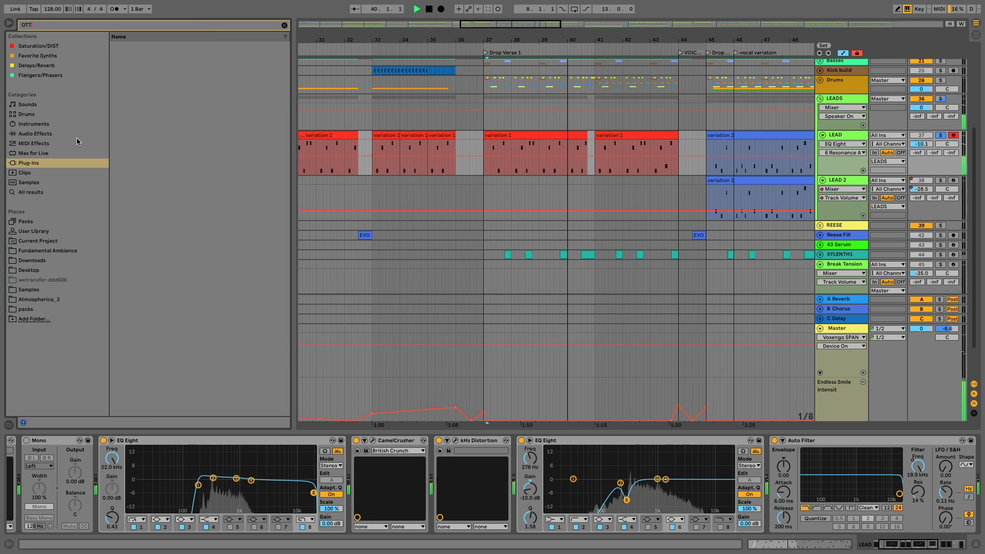
click(75, 136)
drag(144, 57, 794, 497)
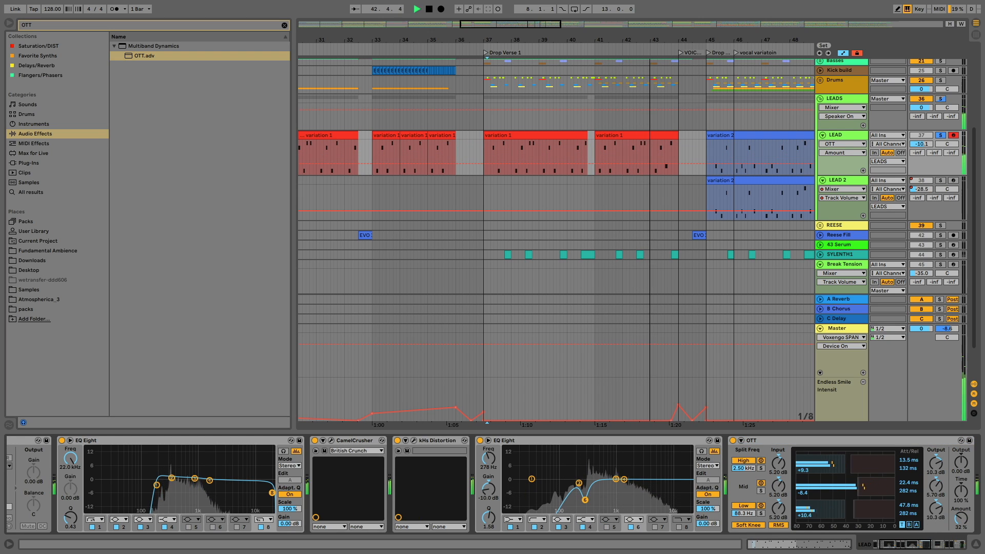
key(space)
key(space)
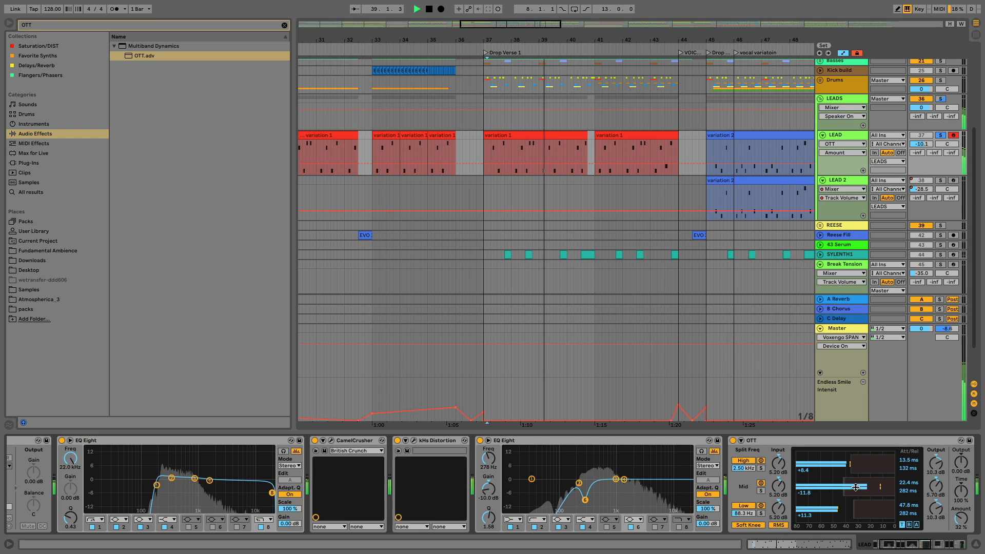
Lower the LEAD track's volume to about -7.2 dB in the mixer and remove OTT from its effect chain
key(Tab)
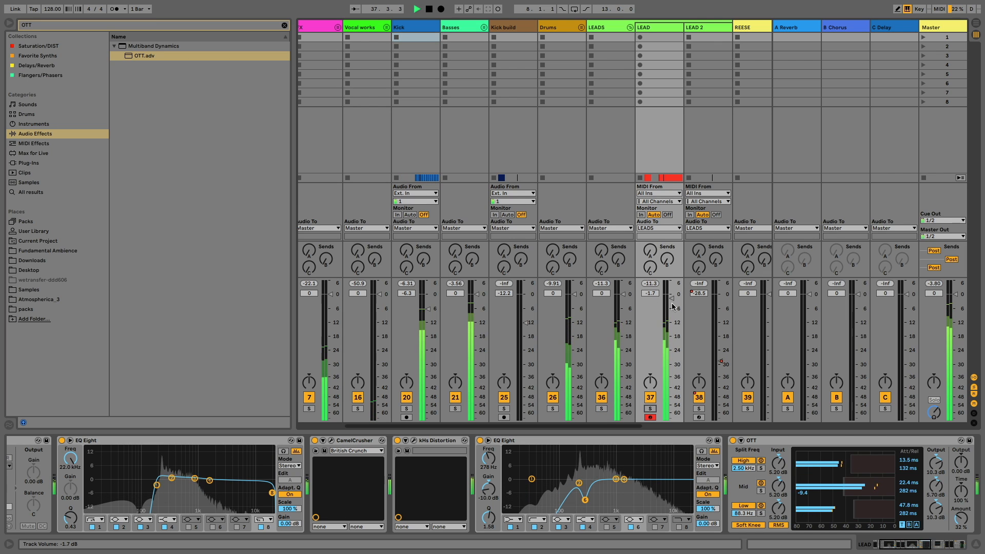
drag(671, 297, 672, 306)
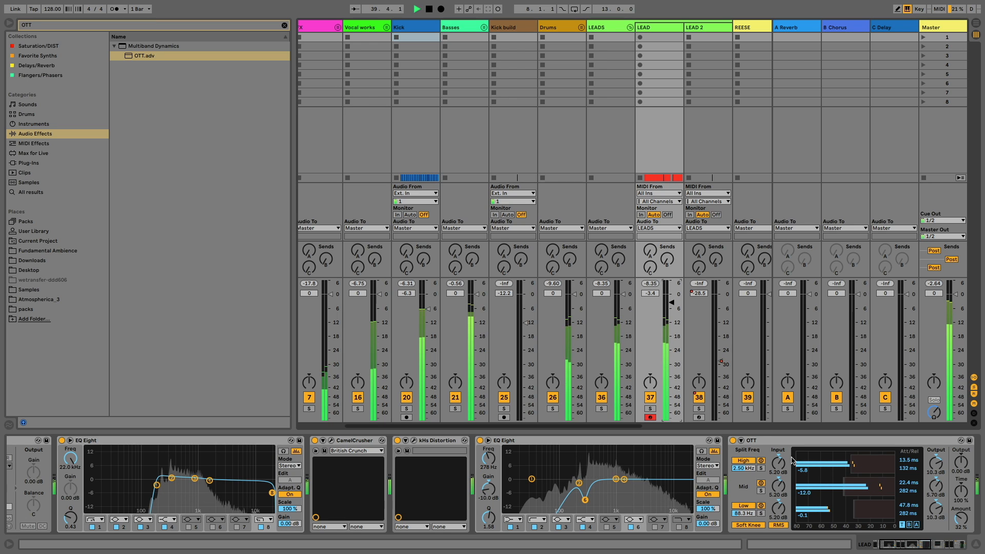
click(733, 440)
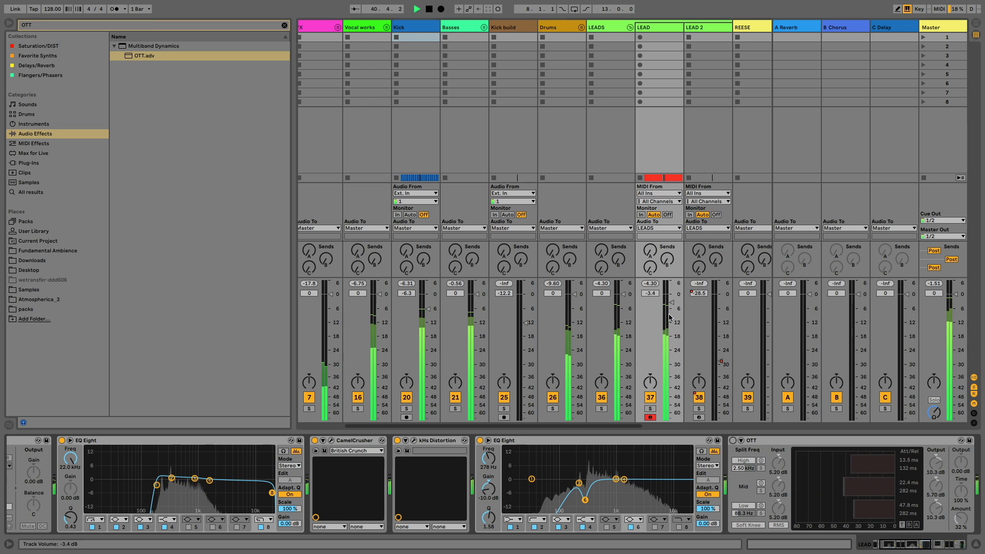
drag(672, 303, 671, 310)
click(760, 441)
key(Delete)
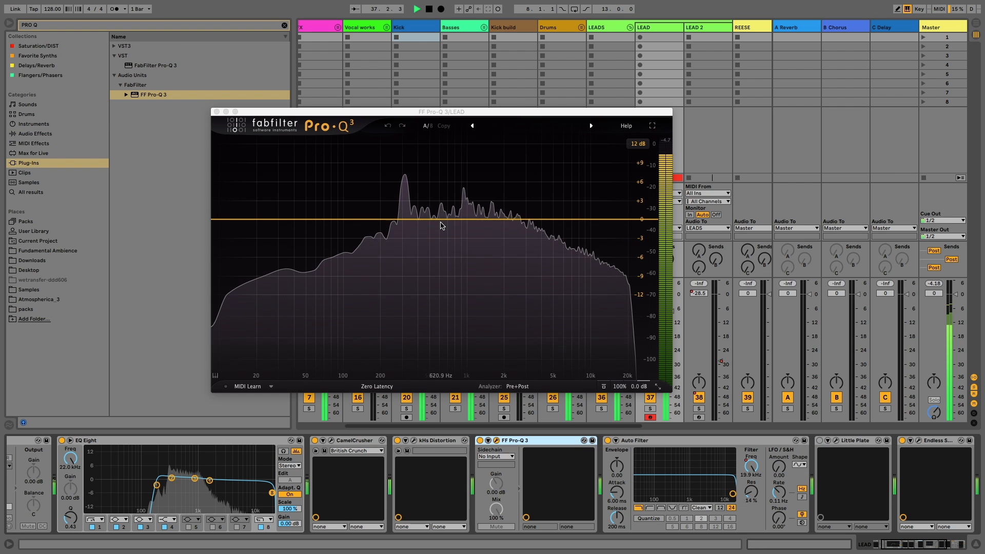
Cut about 5.5 dB near 290 Hz in the lead's Pro-Q 3, and open Voxengo SPAN from the Master track beside it
drag(407, 218, 400, 254)
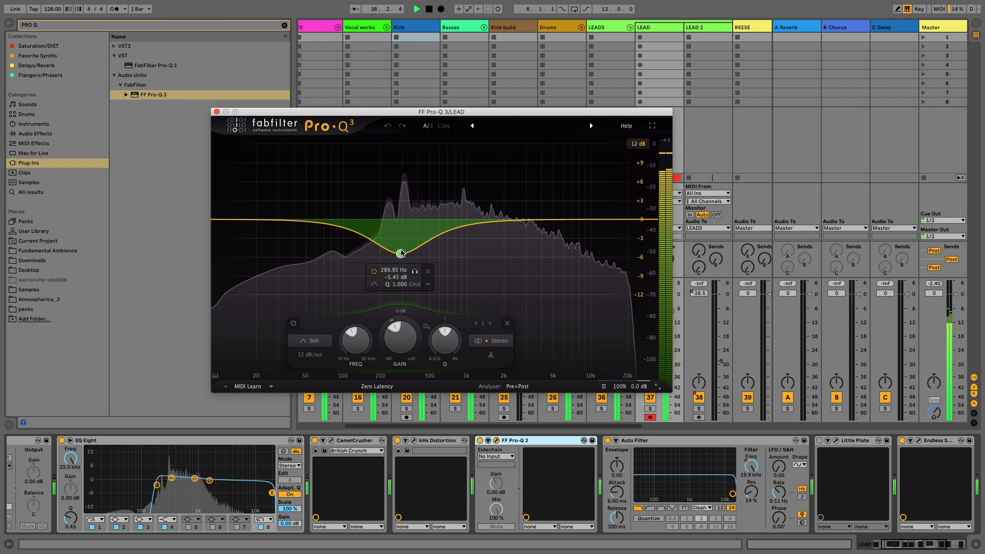
click(943, 28)
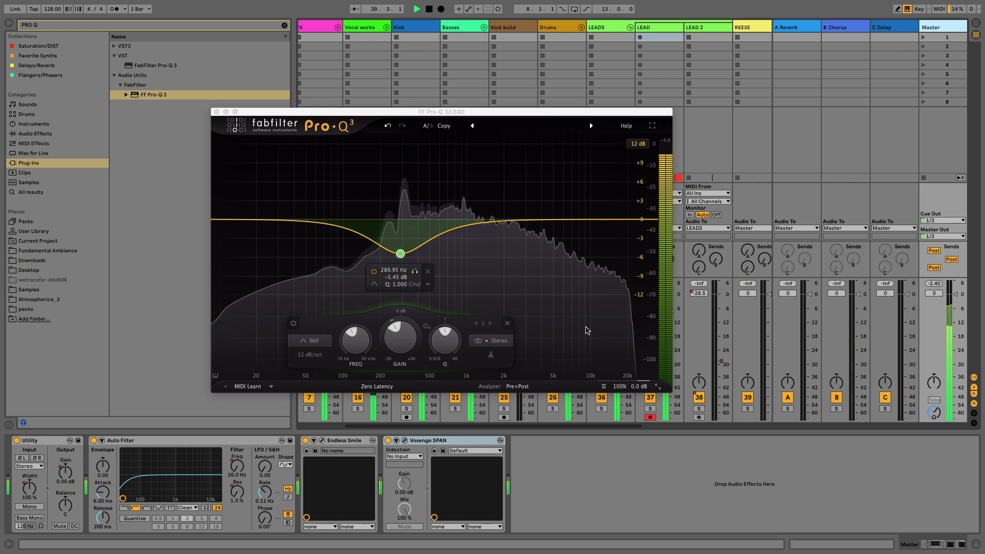
click(404, 440)
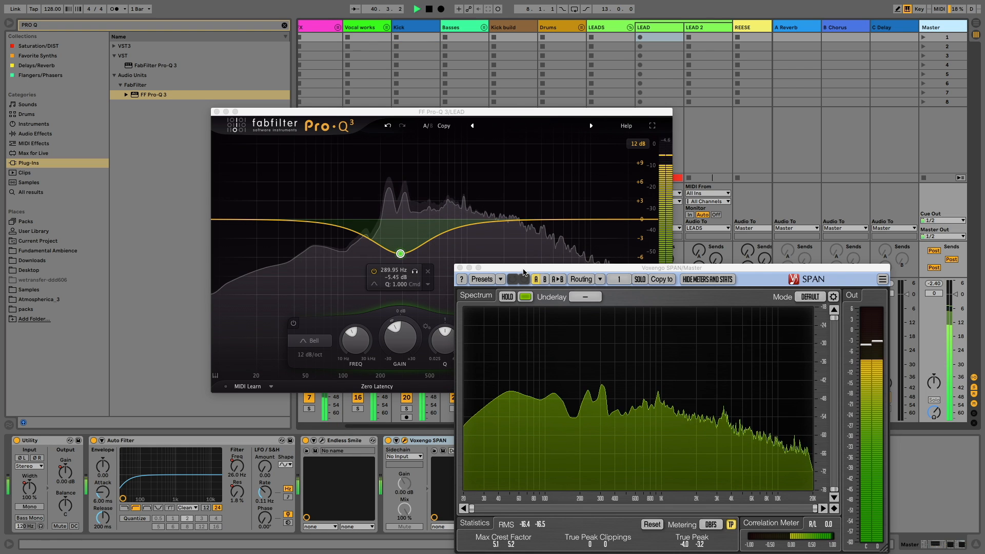
drag(494, 267, 613, 214)
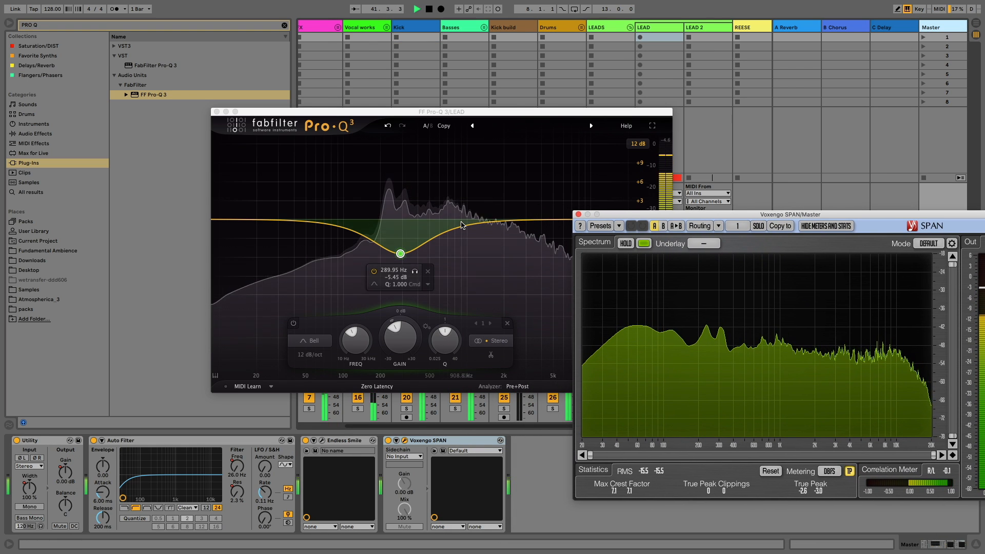
Bring the Pro-Q 3 band back to nearly flat, arrange both plug-in windows side by side, and solo the LEAD track during playback
drag(400, 254, 398, 217)
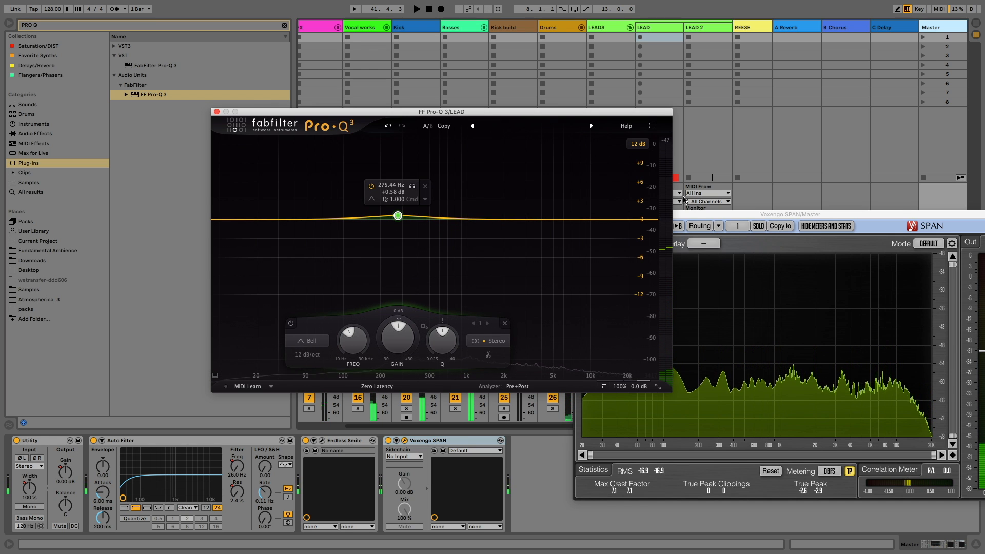
drag(686, 215, 783, 226)
key(space)
drag(578, 112, 482, 136)
click(649, 408)
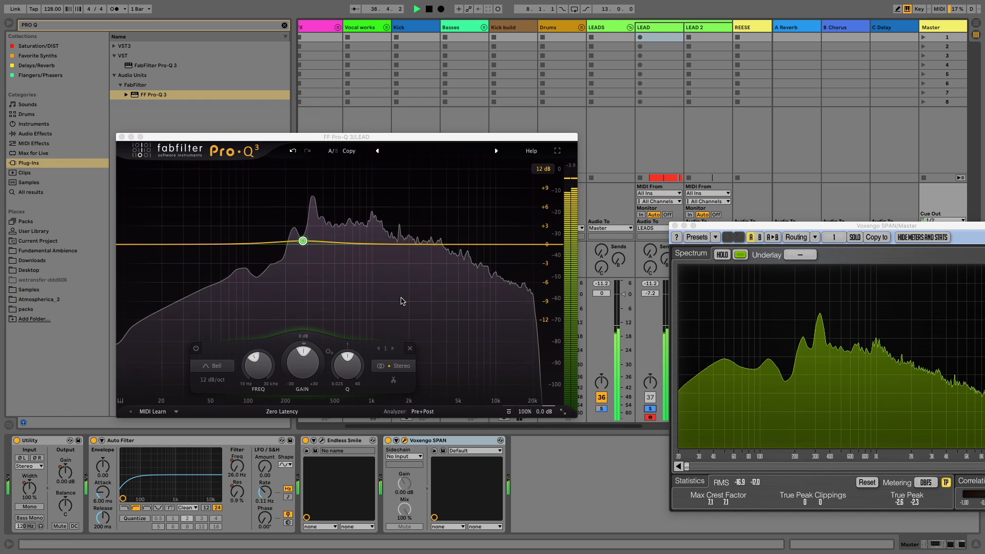
Turn the Pro-Q 3 band into a narrow 6 dB cut near 297 Hz with a Q of about 6.2
drag(303, 240, 308, 263)
key(space)
drag(351, 366, 349, 331)
key(space)
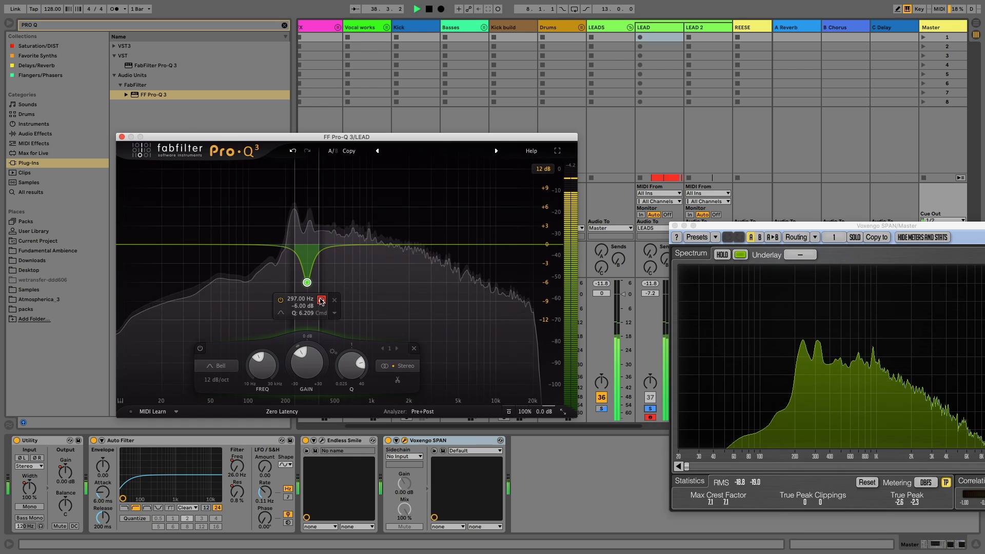
Sweep the narrow cut up to about 790 Hz while listening, and settle its frequency at about 336 Hz
drag(321, 301, 370, 301)
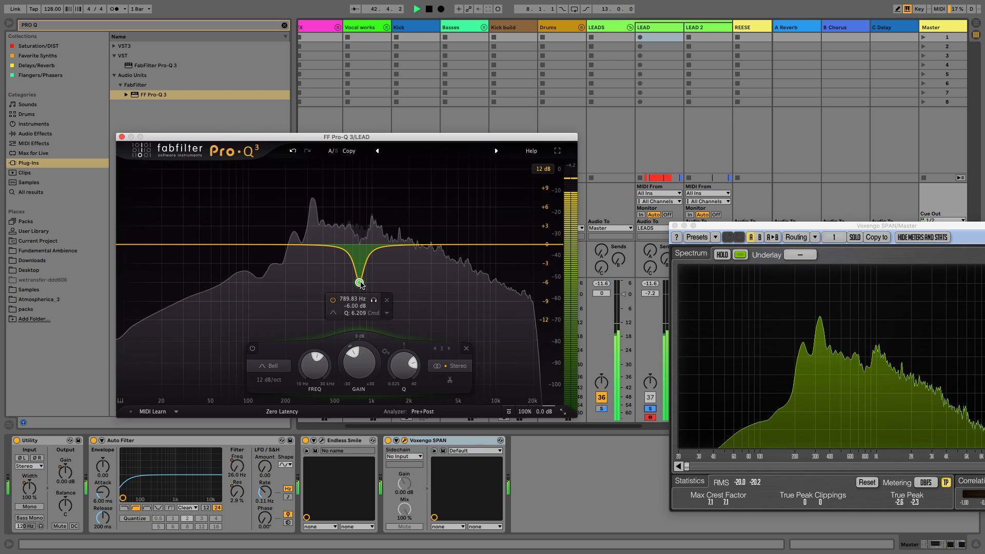
drag(360, 282, 302, 279)
key(space)
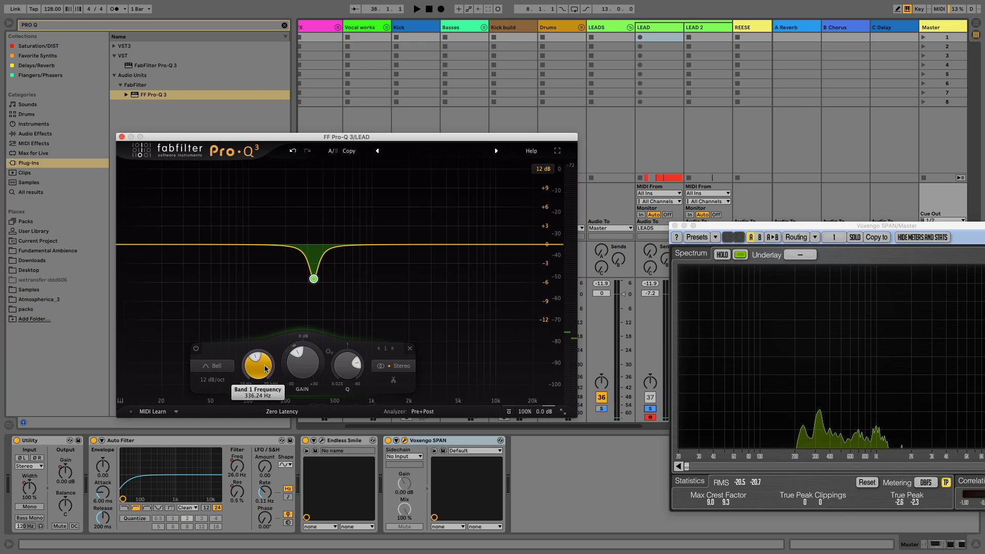
Widen the Pro-Q 3 cut and deepen its gain to about -7.15 dB while the soloed lead plays
key(space)
scroll(285, 370, down, 1)
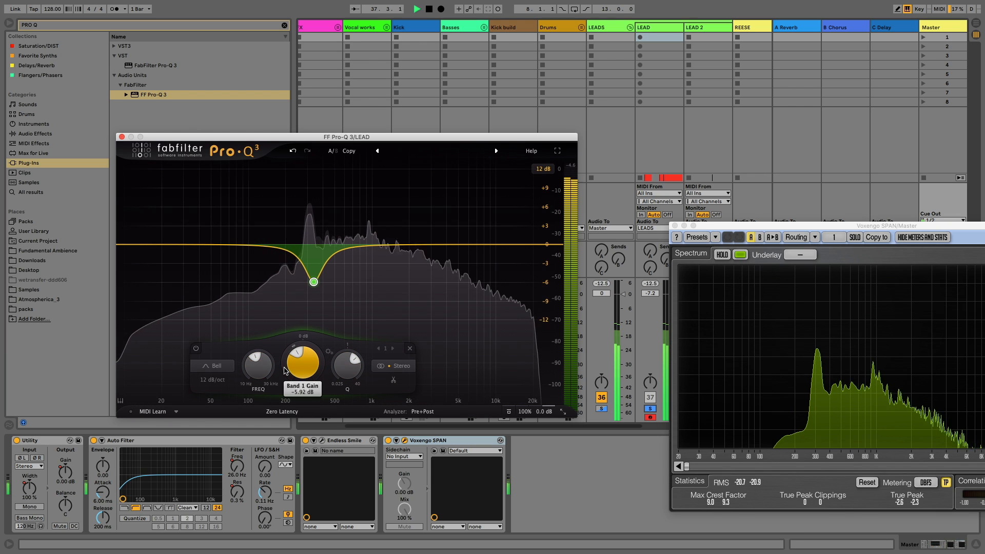
scroll(264, 367, down, 1)
scroll(305, 369, down, 1)
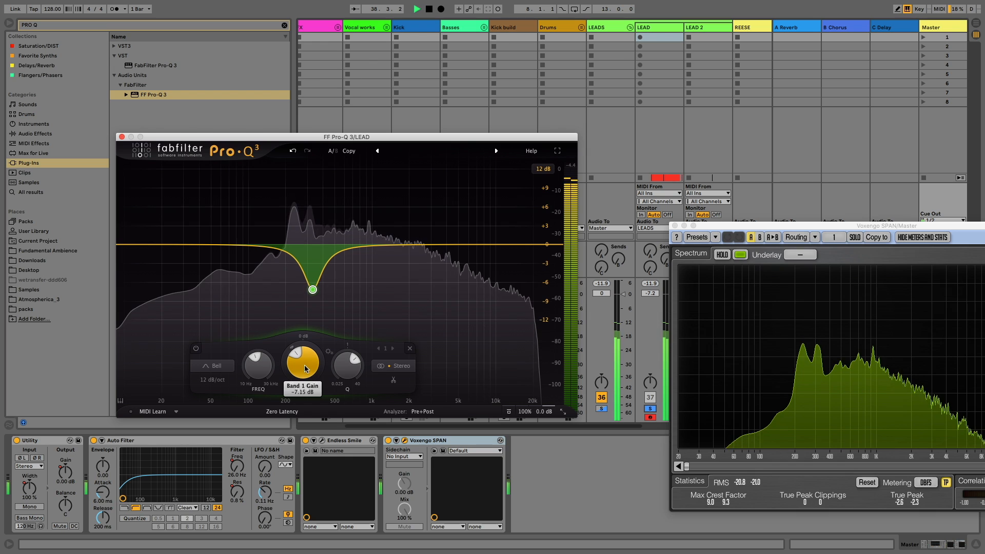
Shift the first Pro-Q 3 cut to about 284 Hz and add a bell cut of about 5.86 dB near 819 Hz
scroll(296, 358, up, 2)
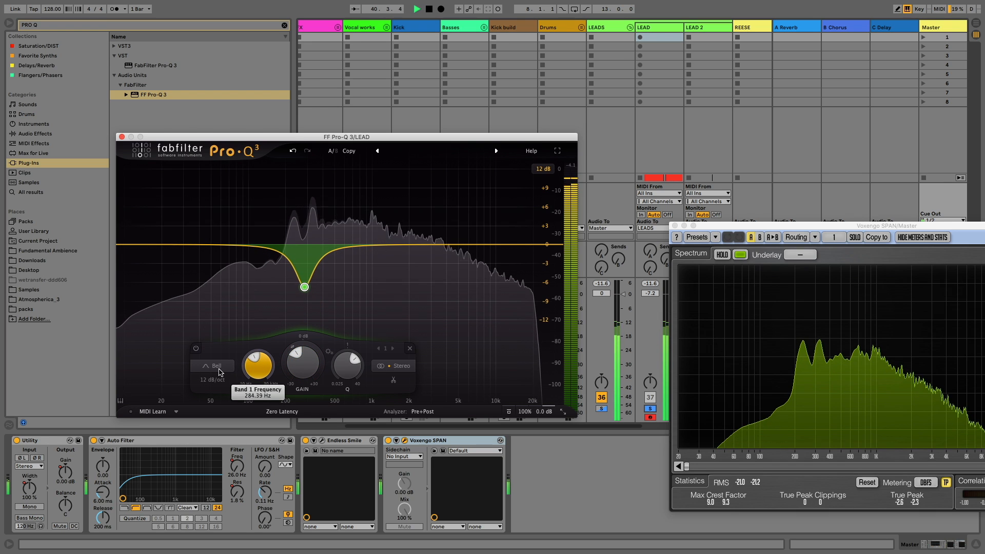
drag(376, 244, 363, 283)
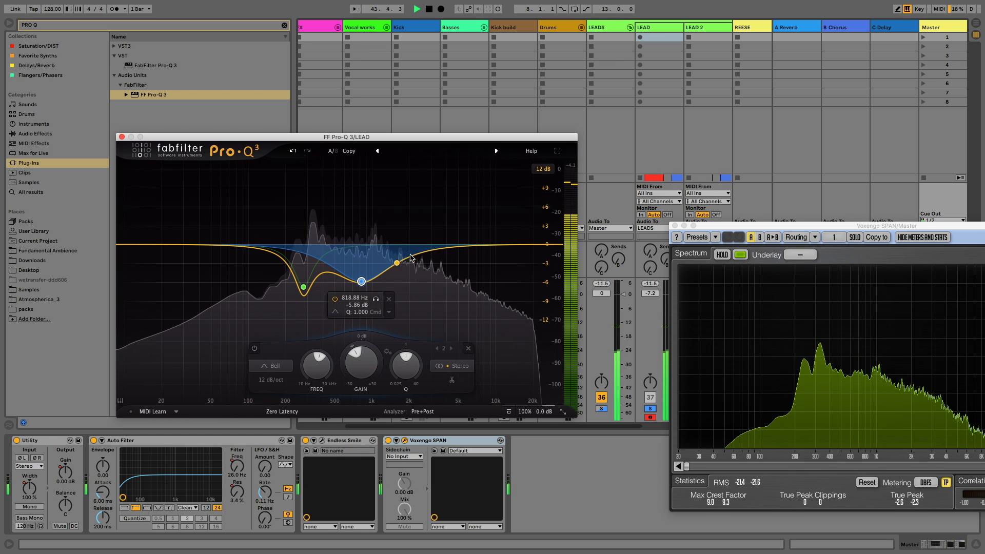
Add a high shelf near 1185 Hz with about 2.09 dB of gain in Pro-Q 3 and close the equalizer
drag(501, 243, 383, 227)
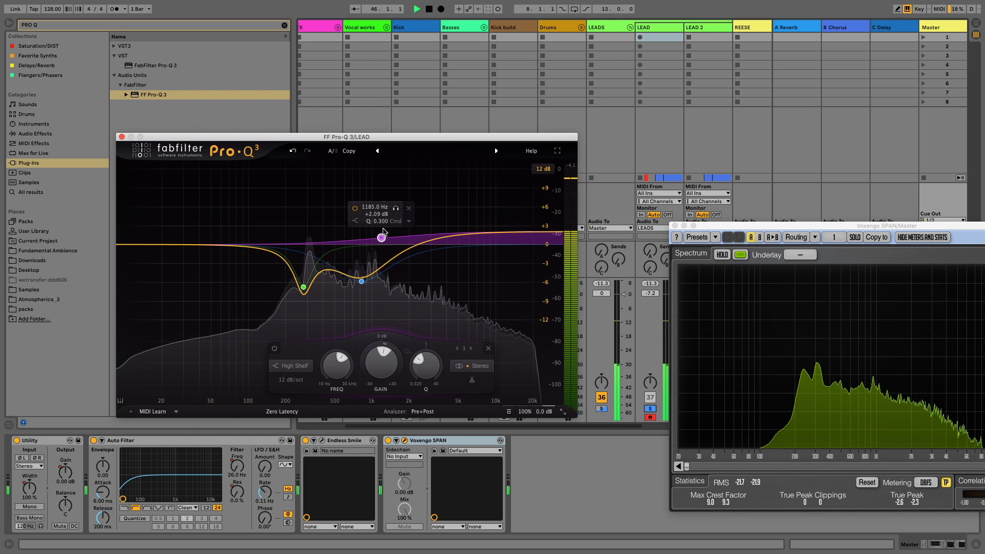
click(122, 136)
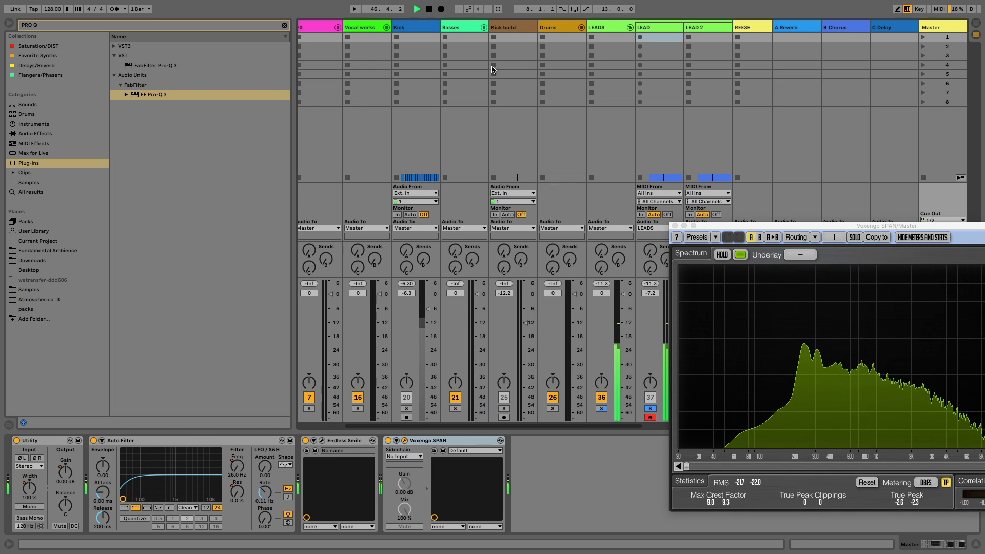
Bring the SPAN analyzer fully into view and unsolo the LEAD track, lowering its volume to -8 dB during playback
click(647, 33)
drag(690, 226, 174, 112)
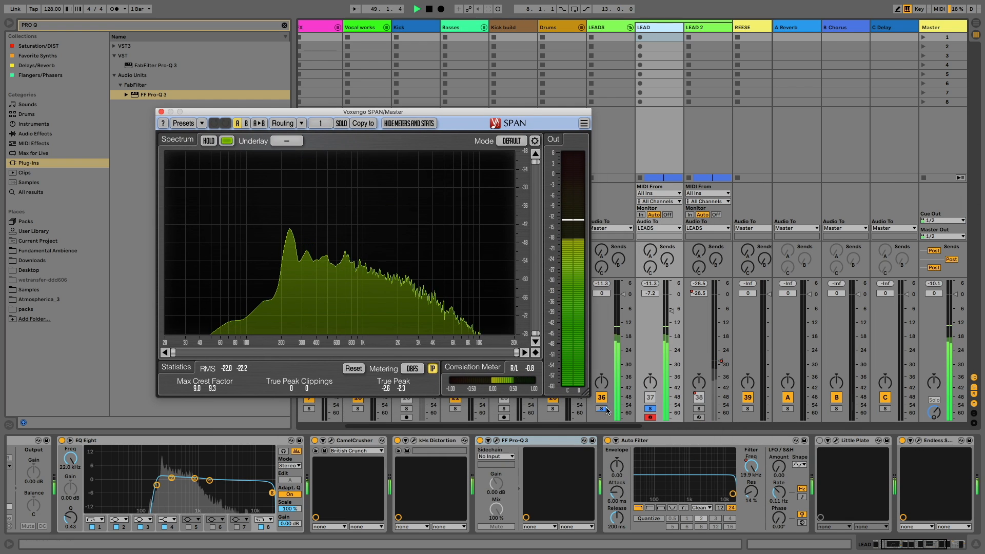
click(650, 409)
key(space)
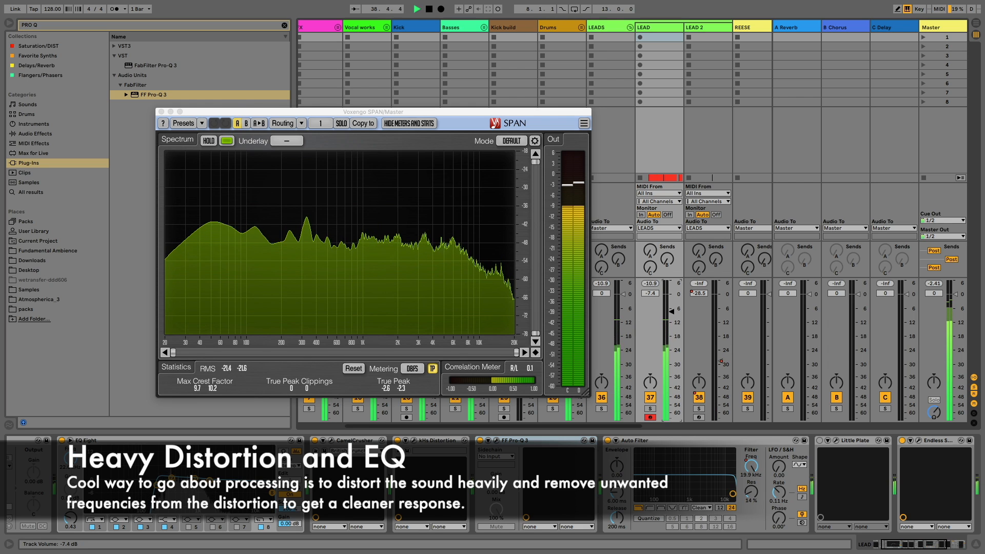
drag(671, 310, 671, 311)
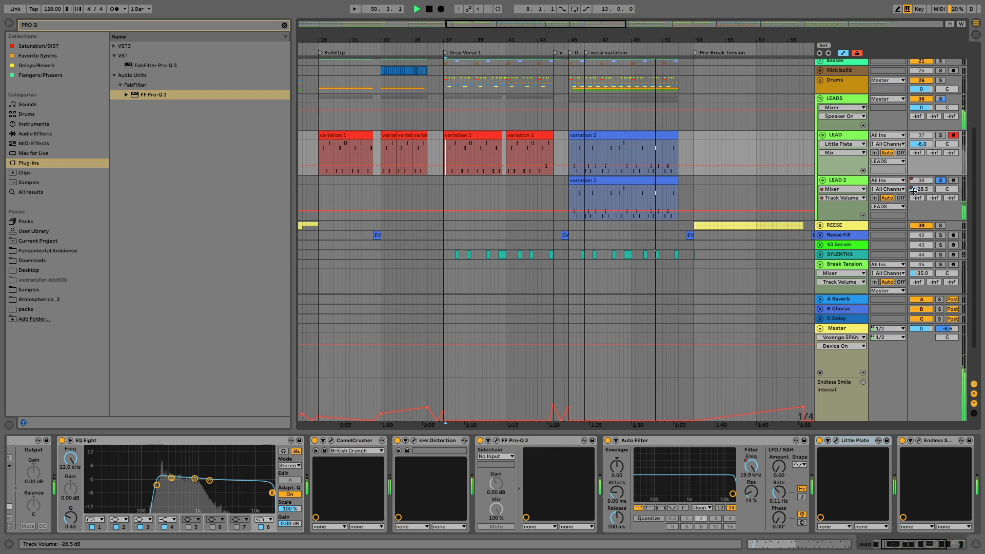
Move the Little Plate reverb from the LEAD track to the LEADS group and replay from the variation 2 clip
click(857, 181)
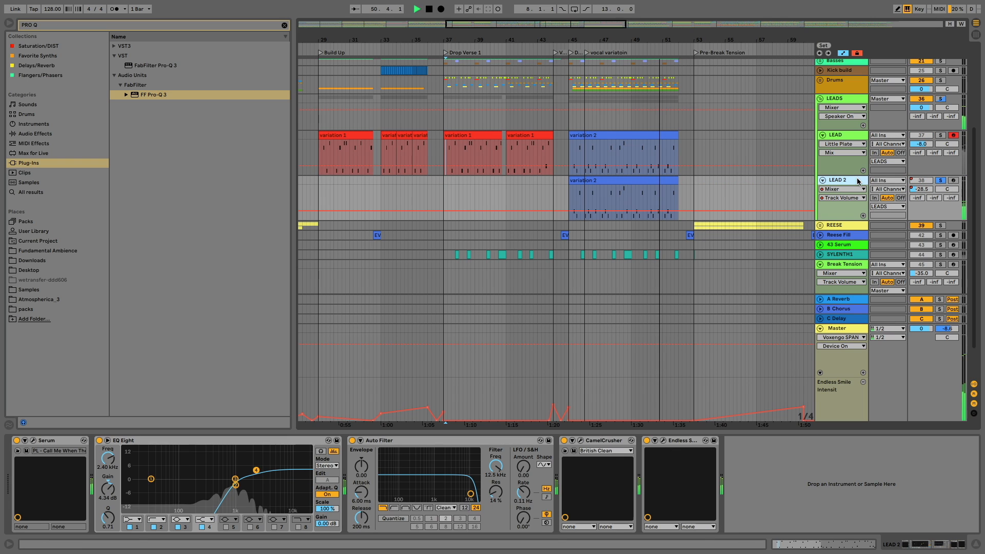
click(848, 136)
drag(852, 443, 841, 92)
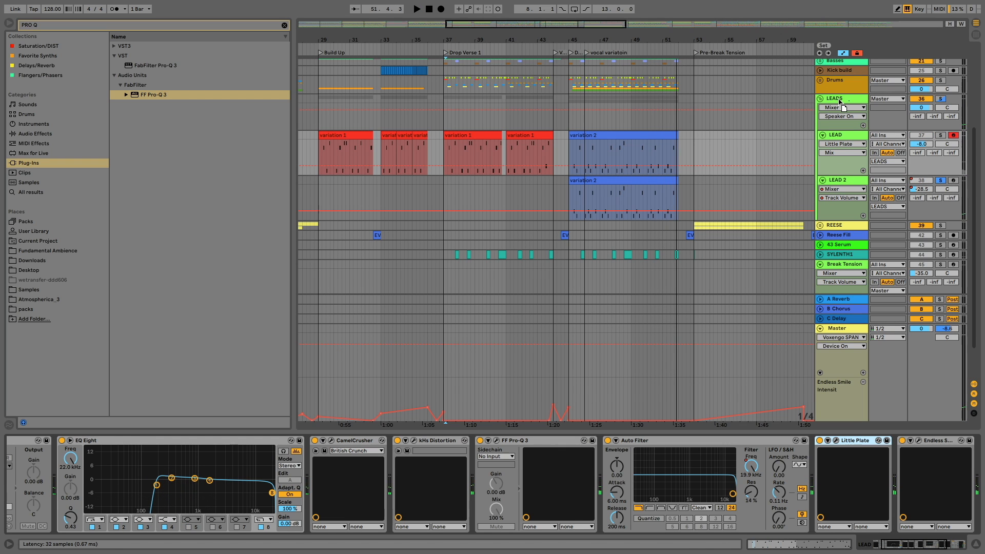
click(587, 136)
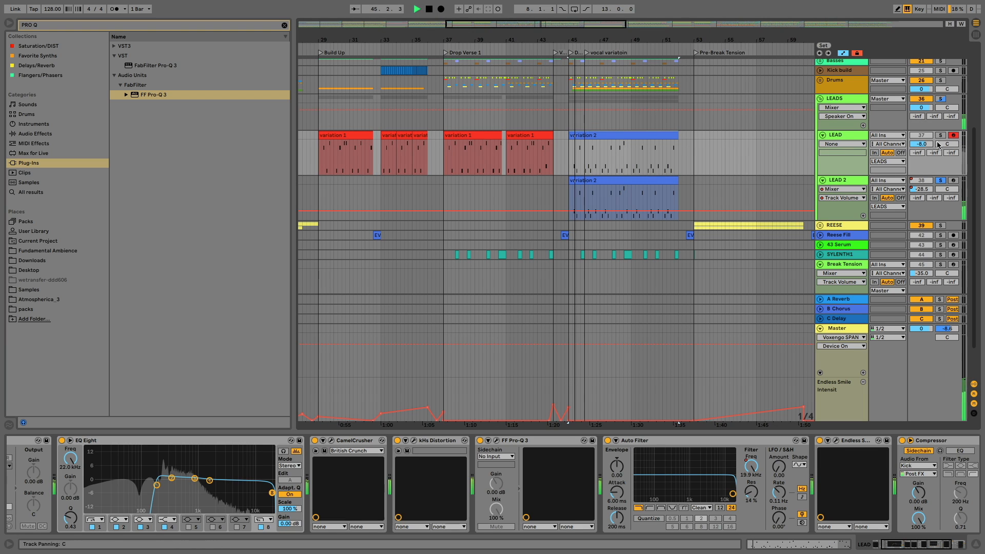
Delete the volume automation of the LEAD 2 track and set its volume to -28 dB
click(917, 190)
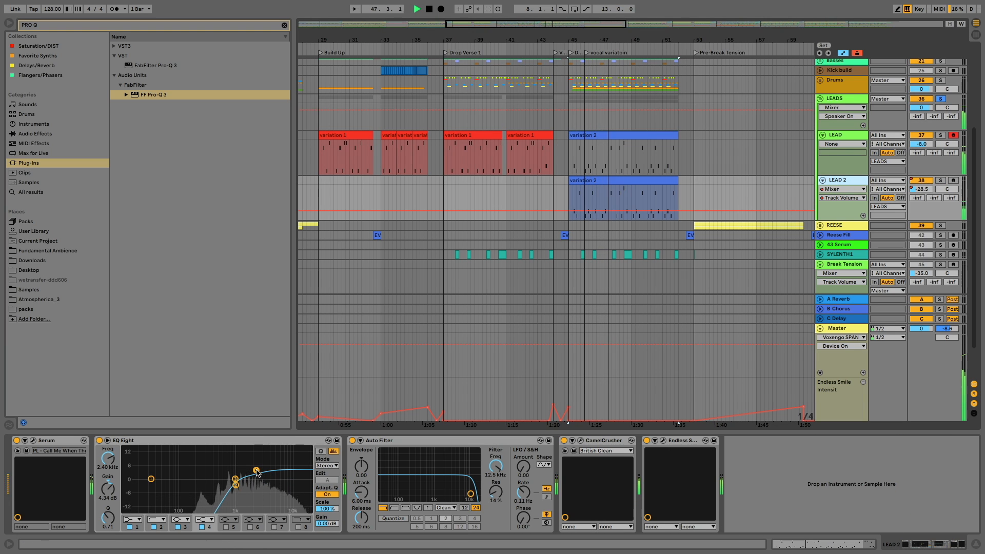
right_click(919, 190)
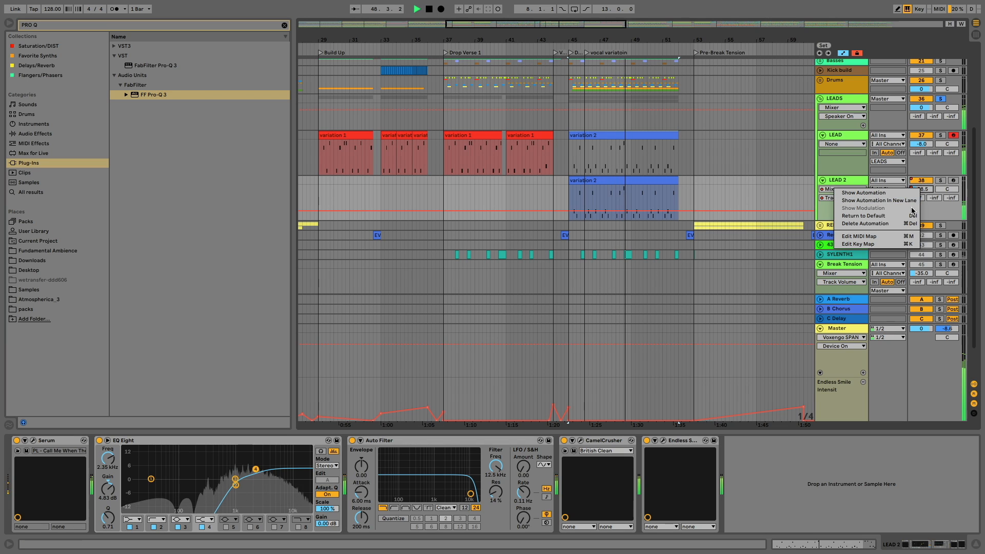
click(923, 200)
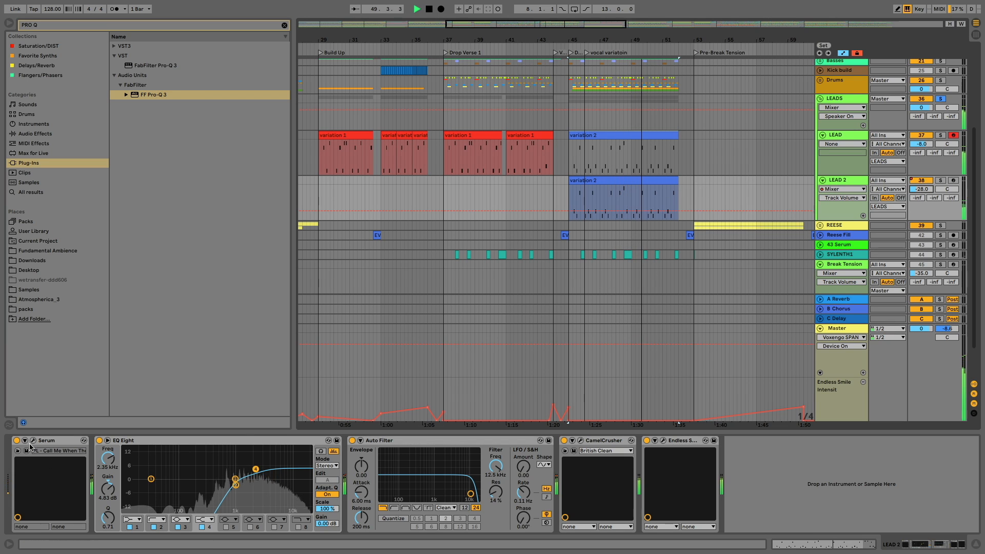
In LEAD 2's Serum, set the Envelope 1 release to 600 ms and the decay to 1.05 s
key(ctrl+alt+p)
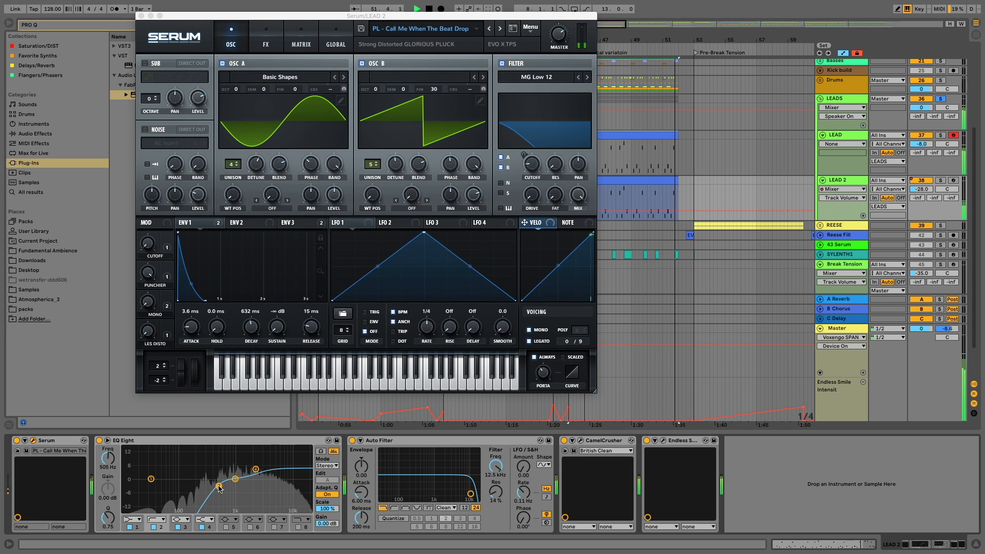
drag(245, 331, 311, 327)
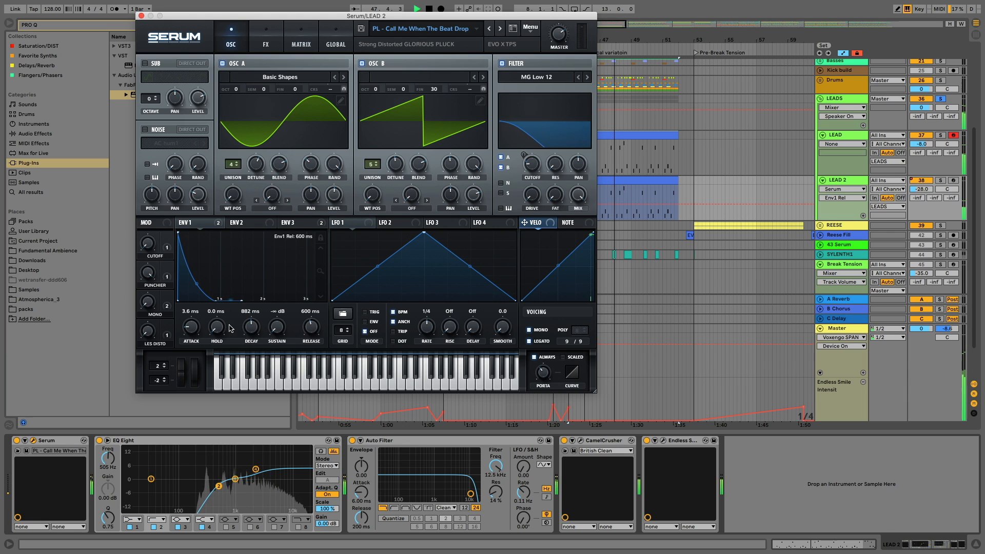
drag(251, 328, 251, 324)
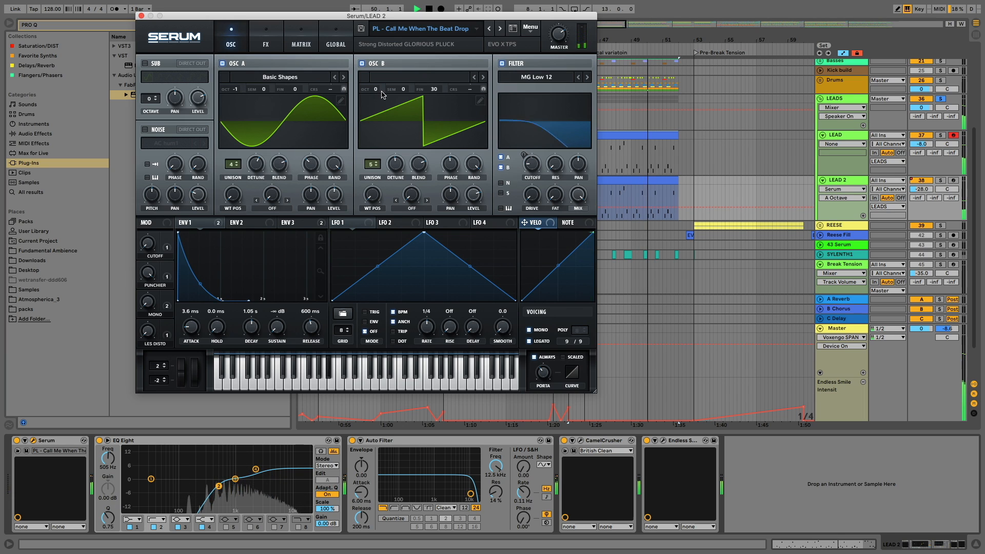
Try oscillator B one octave higher, return both Serum oscillators to octave 0, and close the synth
drag(376, 90, 379, 83)
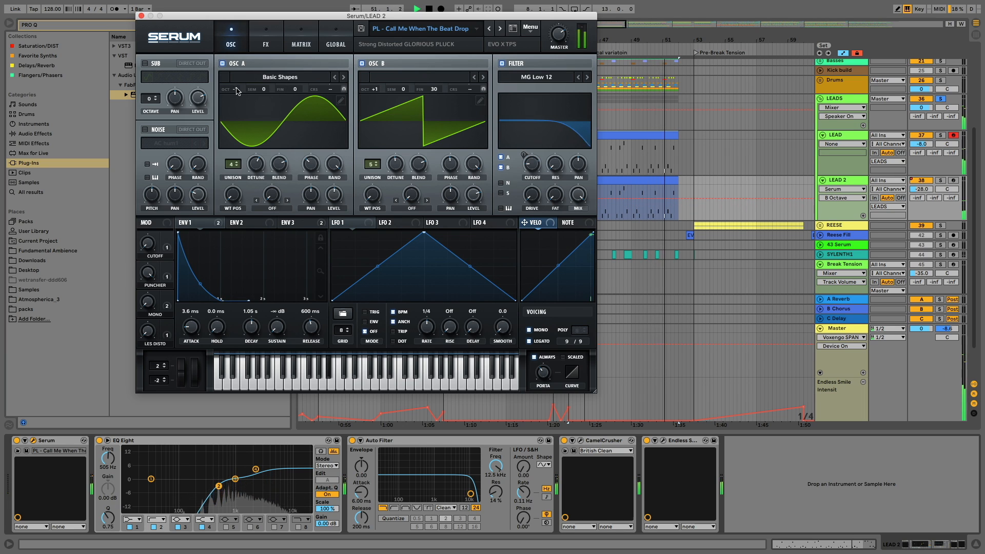
drag(236, 90, 238, 82)
drag(374, 90, 375, 85)
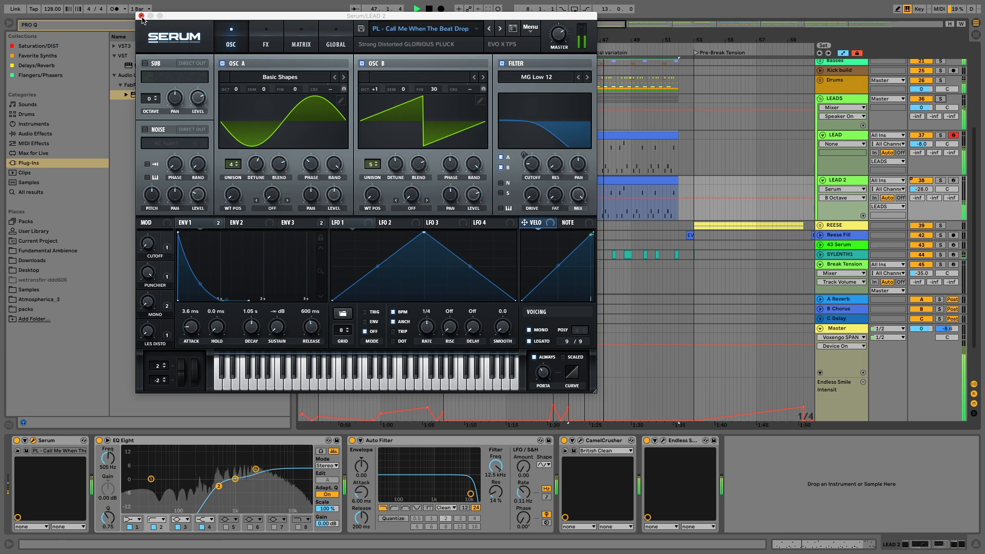
drag(375, 90, 372, 99)
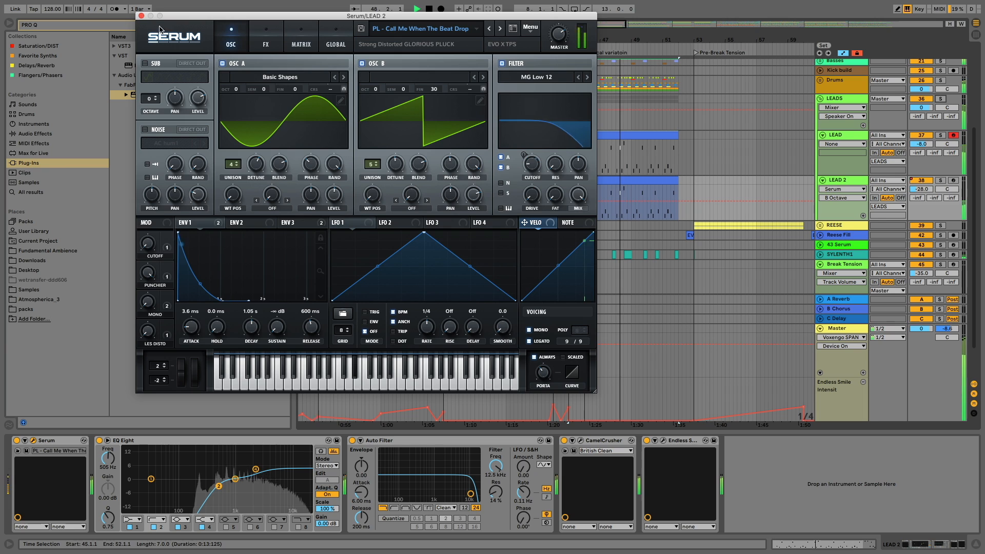
click(142, 16)
Search the plug-ins for "sat" and insert FabFilter Saturn 2 between Pro-Q 3 and Auto Filter on the LEAD track
scroll(434, 243, up, 3)
click(434, 243)
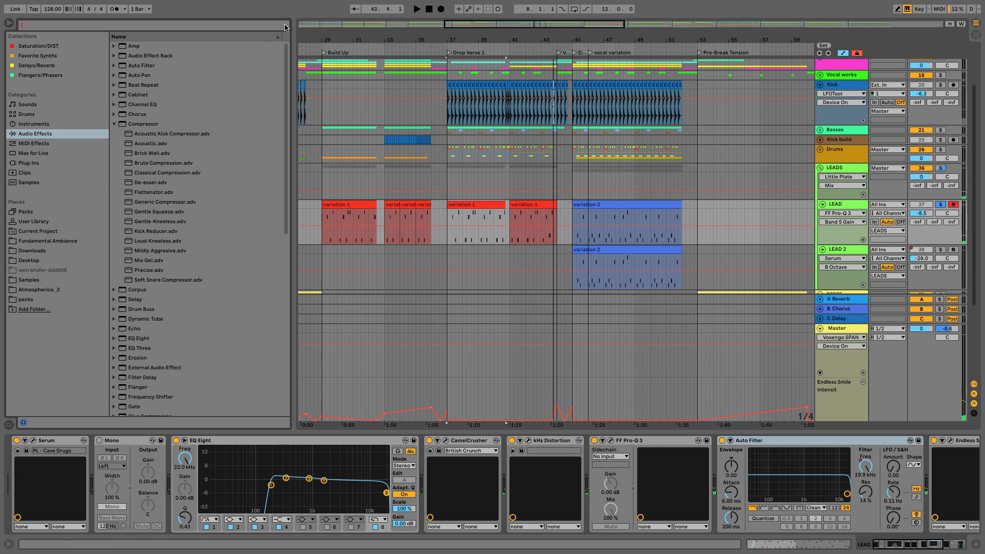
text(sat)
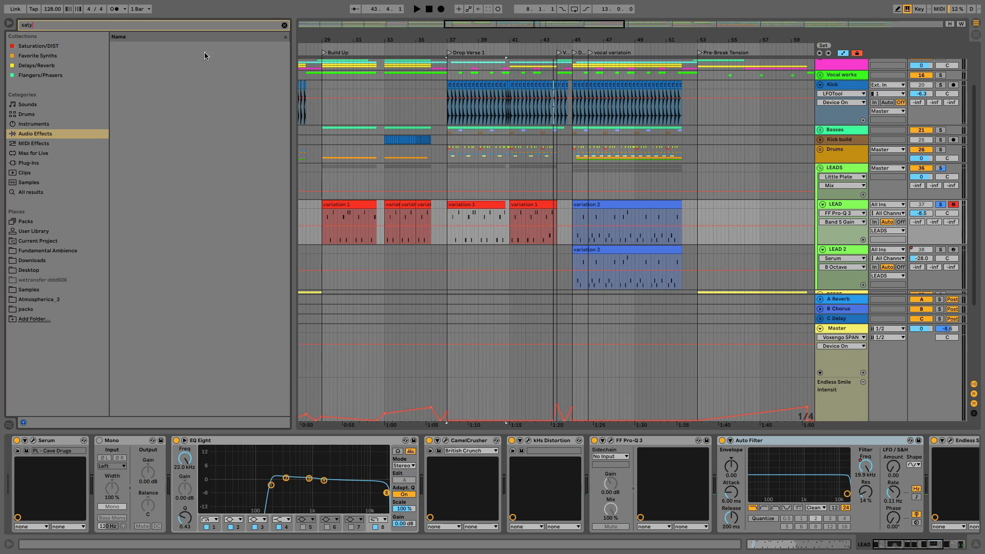
click(33, 153)
click(29, 162)
mouse_move(154, 65)
mouse_down()
mouse_move(654, 477)
mouse_move(676, 457)
mouse_up()
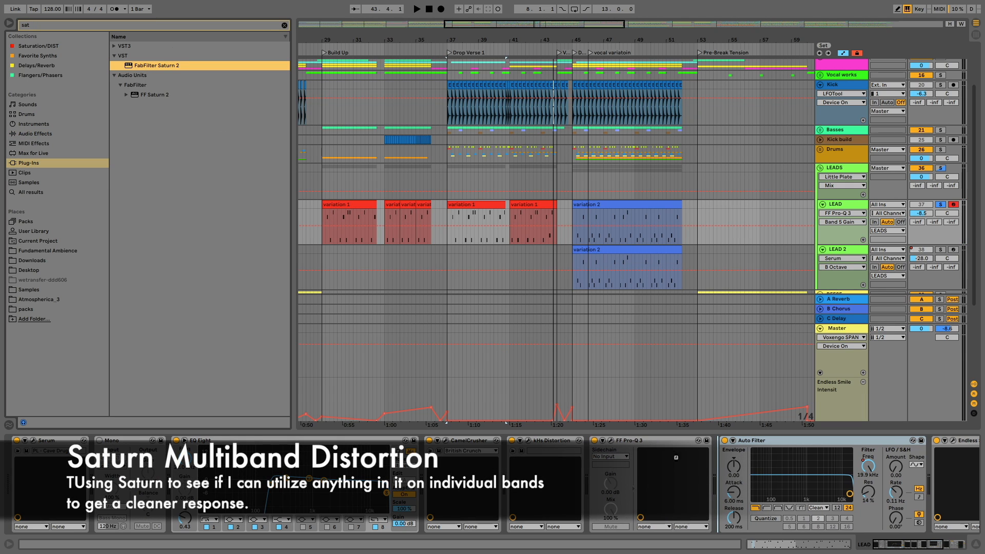
Split Saturn 2 into three bands during playback, reducing the lowest band's level and moving its crossover slightly lower
key(space)
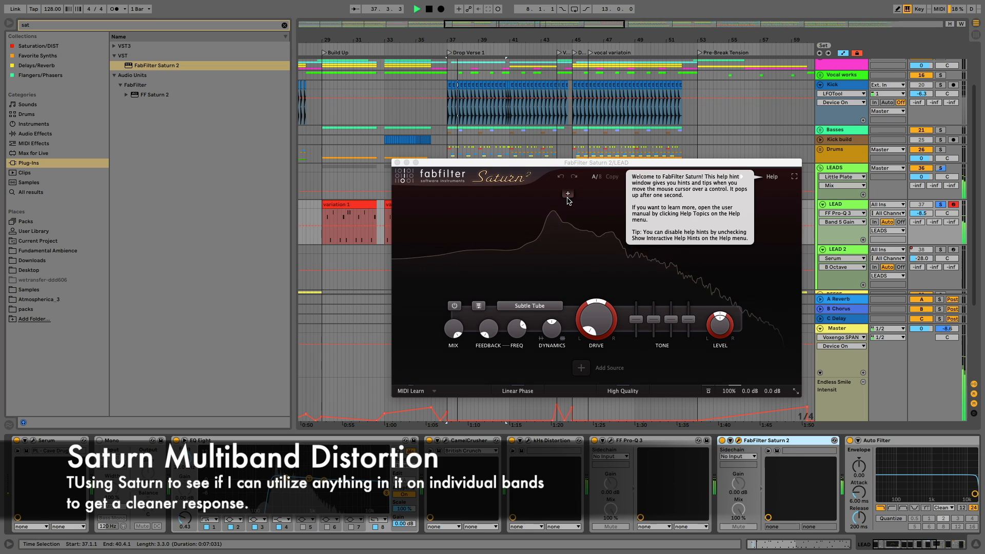
click(714, 190)
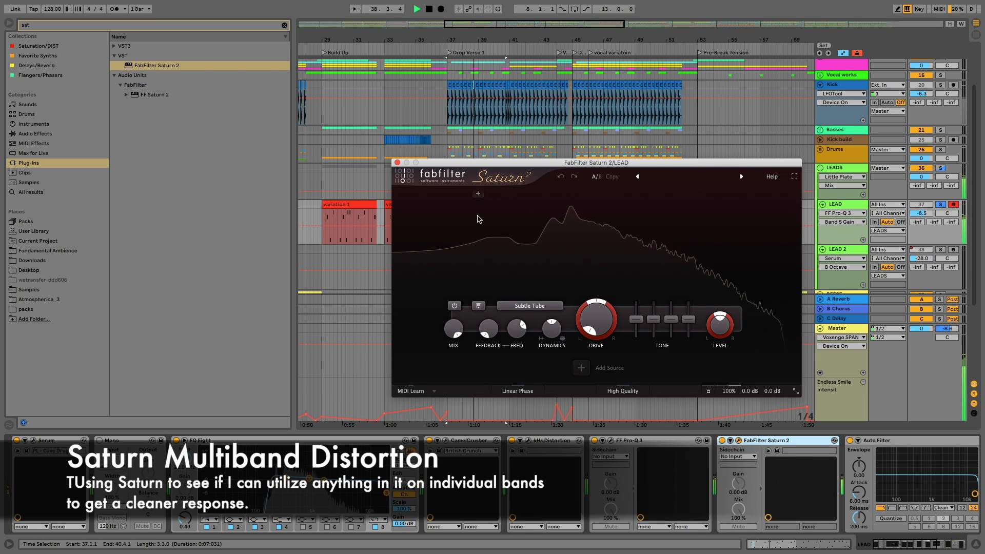
click(538, 193)
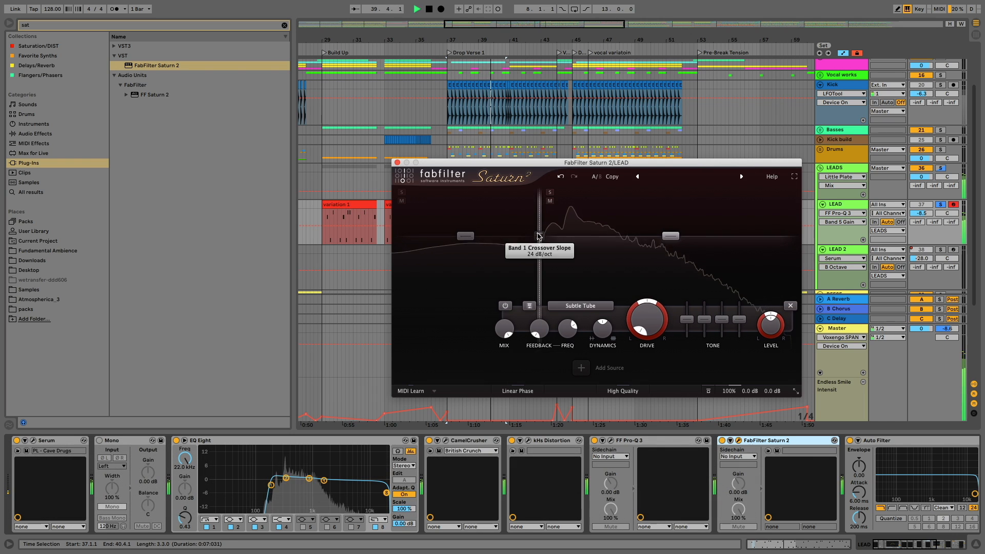
drag(465, 236, 463, 277)
drag(539, 259, 531, 259)
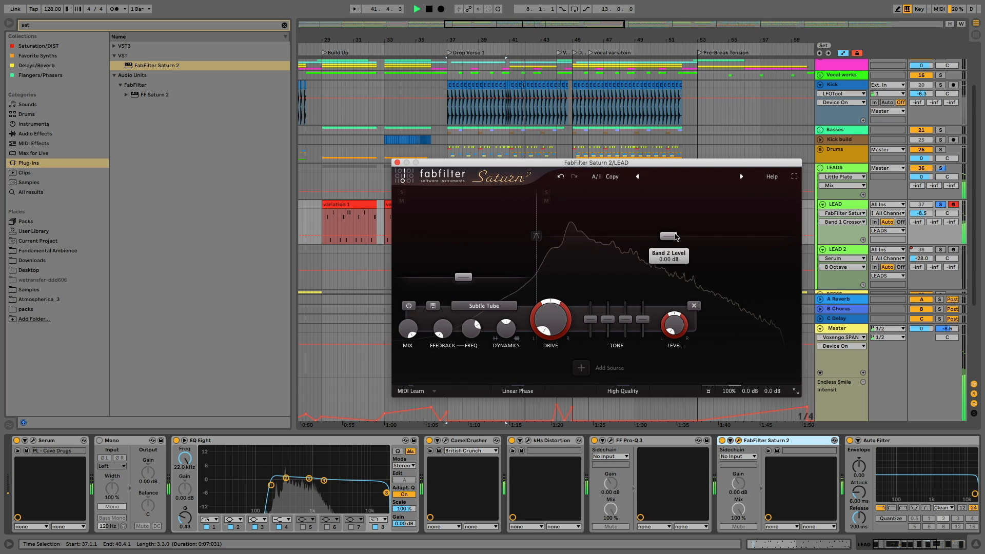
click(639, 194)
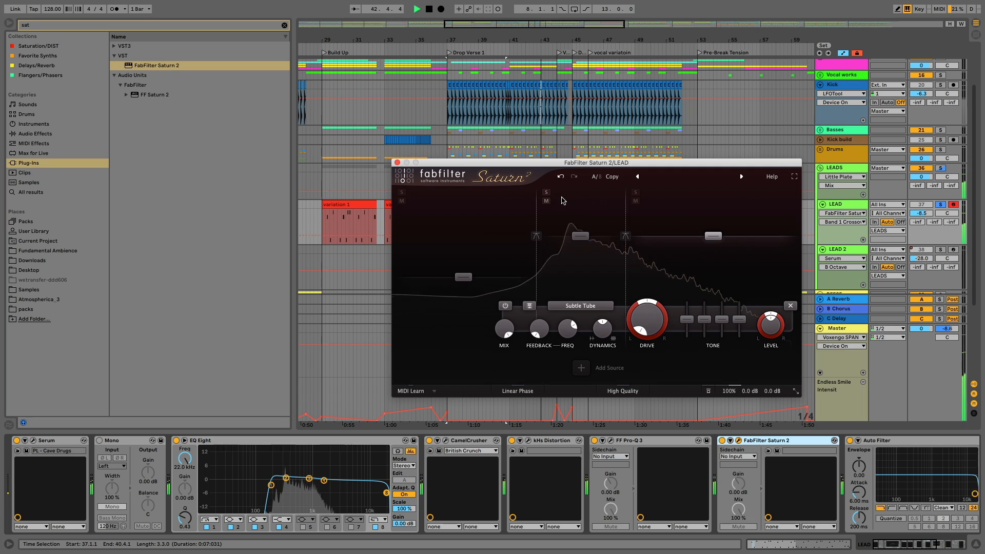
Audition Saturn 2's bands 2 and 3 in solo, try a band 3 boost of up to about 7.69 dB, and release the solos
click(545, 192)
click(635, 192)
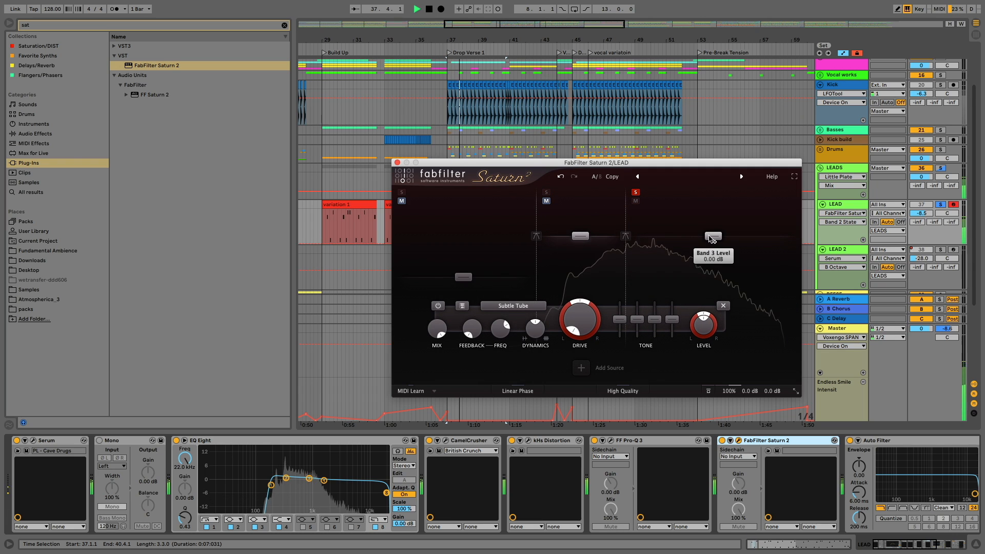
drag(712, 239, 711, 231)
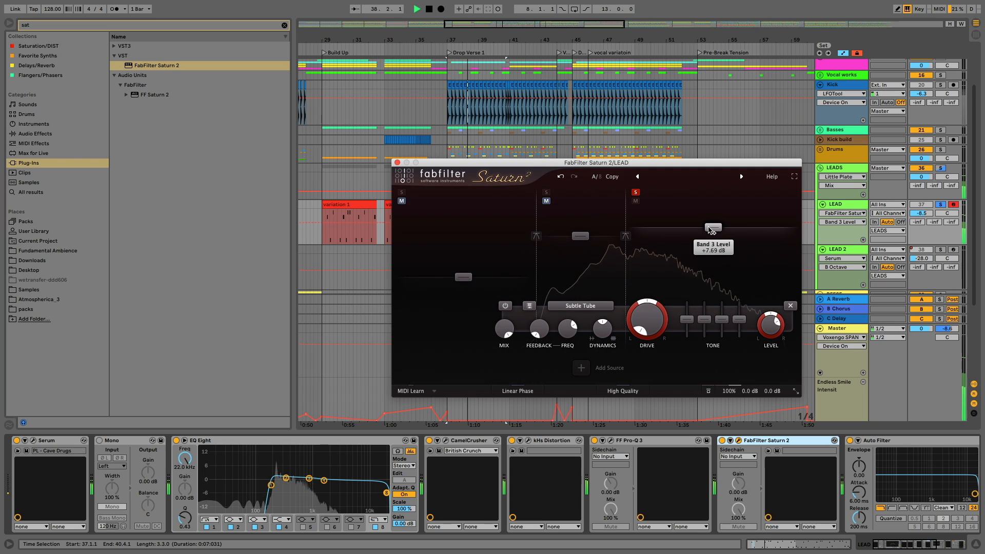
click(941, 204)
click(635, 192)
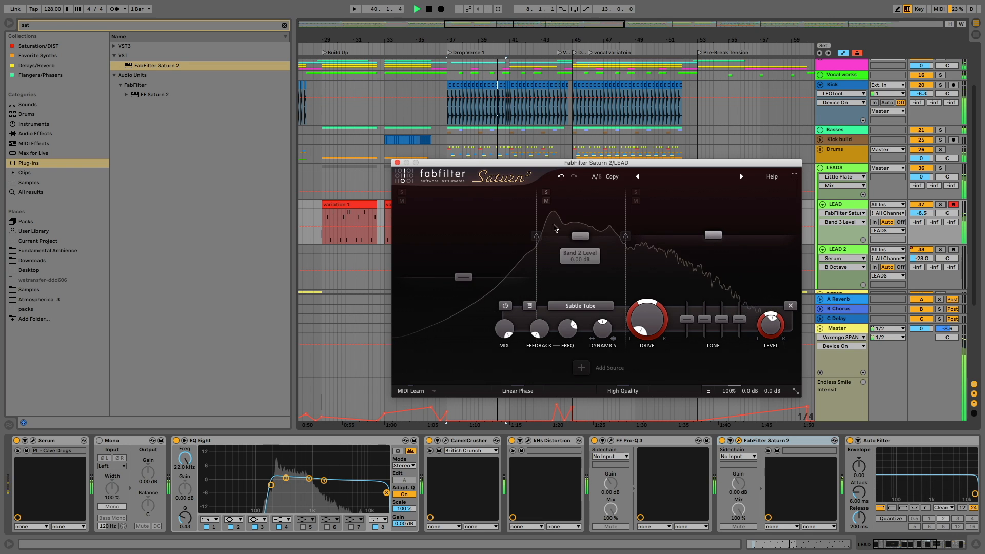
Audition Saturn 2's band 2 in solo and increase its Subtle Tube drive
click(579, 210)
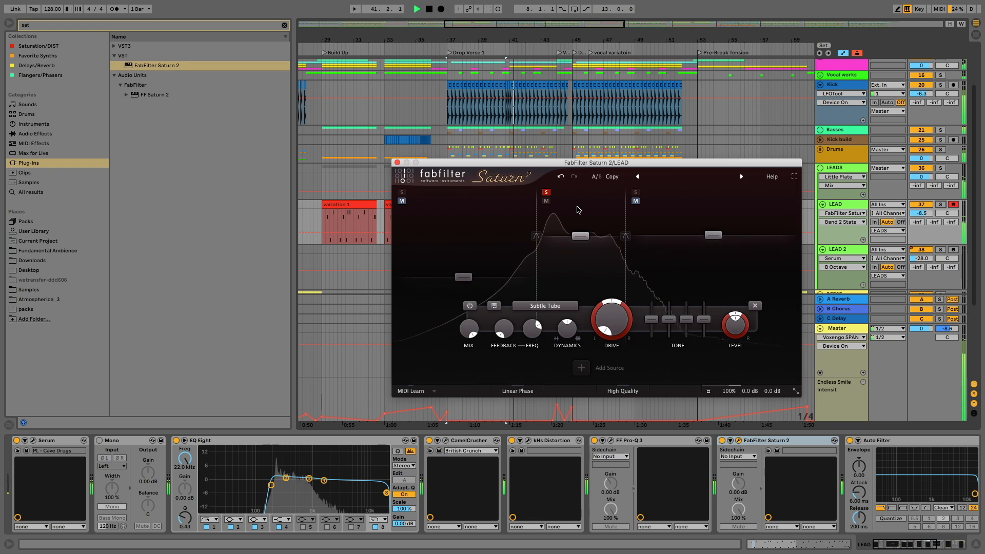
drag(581, 317, 591, 246)
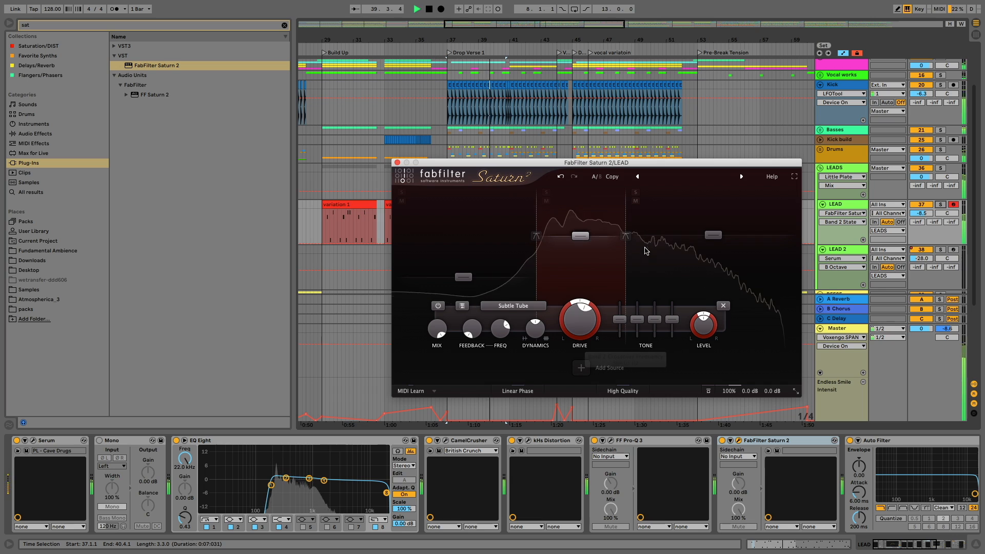
Reset band 3's level to 0 dB and raise the crossover between bands 2 and 3, soloing the LEAD track to check
double_click(712, 238)
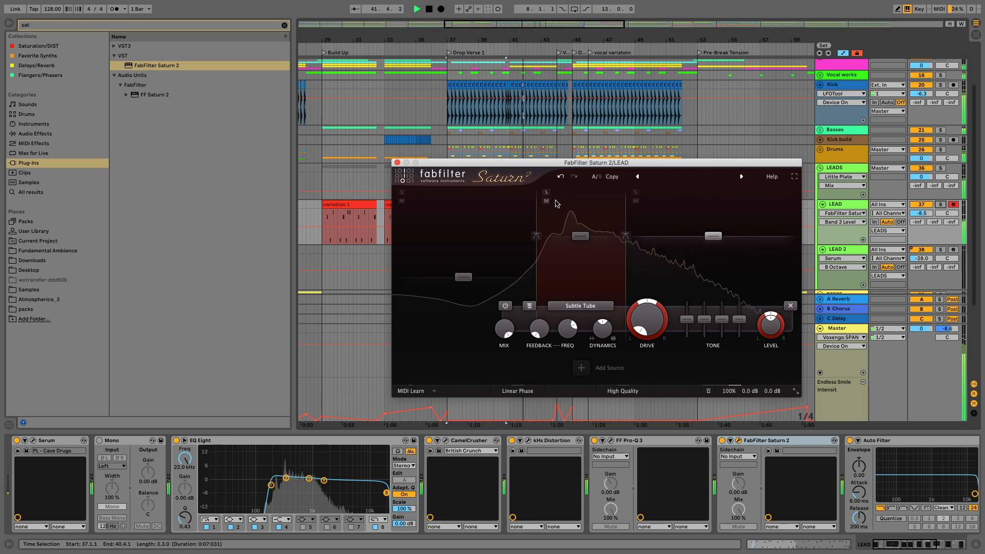
drag(626, 234, 648, 233)
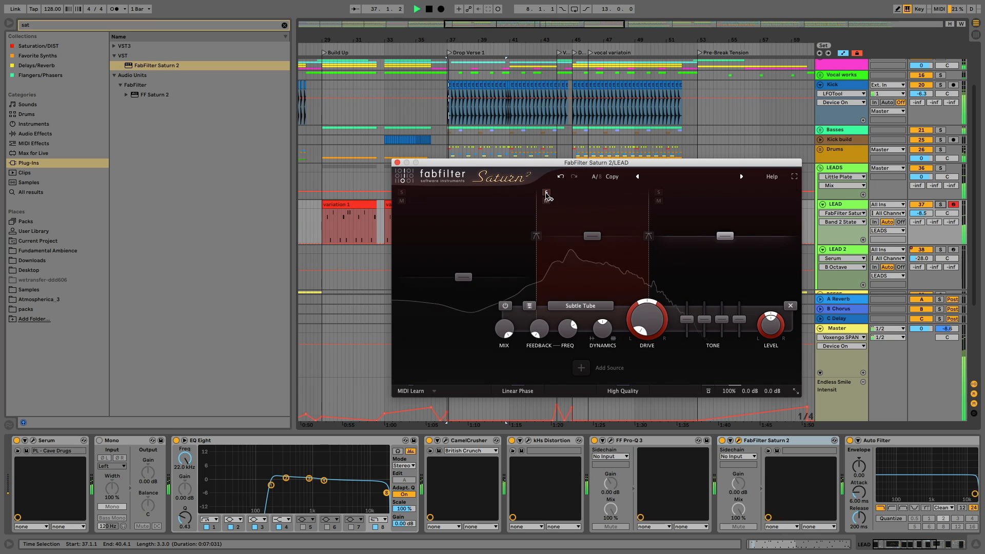
click(940, 204)
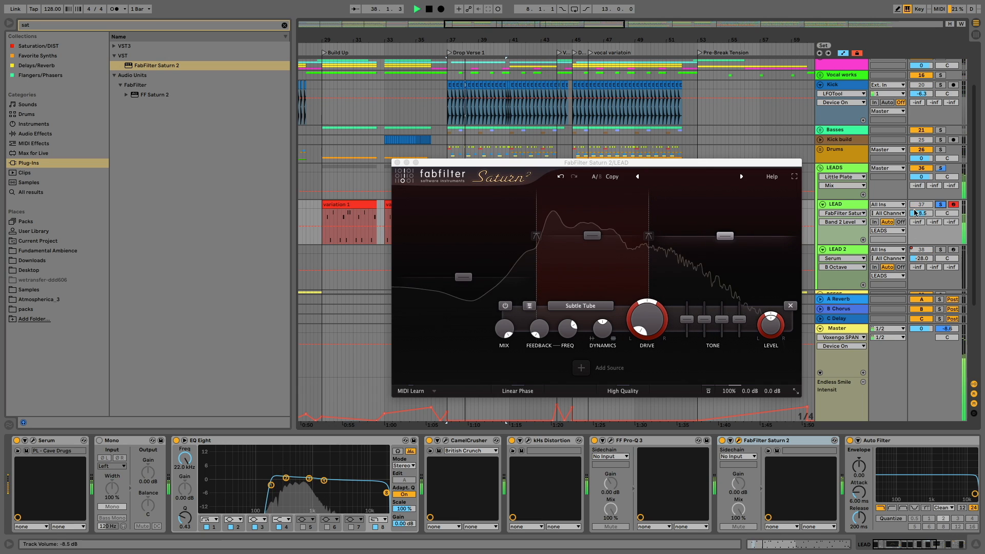
Move Saturn 2 ahead of Pro-Q 3 in the LEAD device chain and lower its band 2 mid tone
click(597, 443)
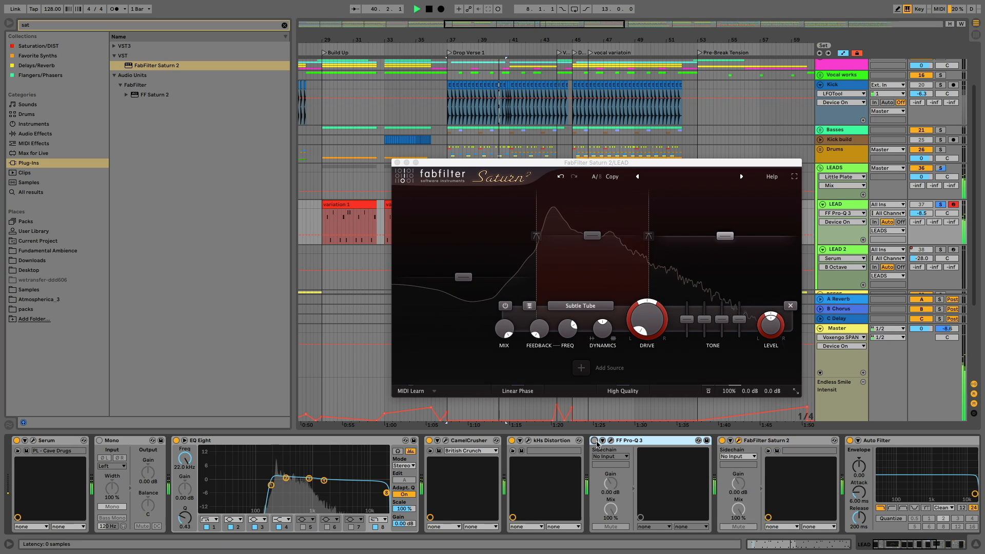
drag(724, 443, 636, 452)
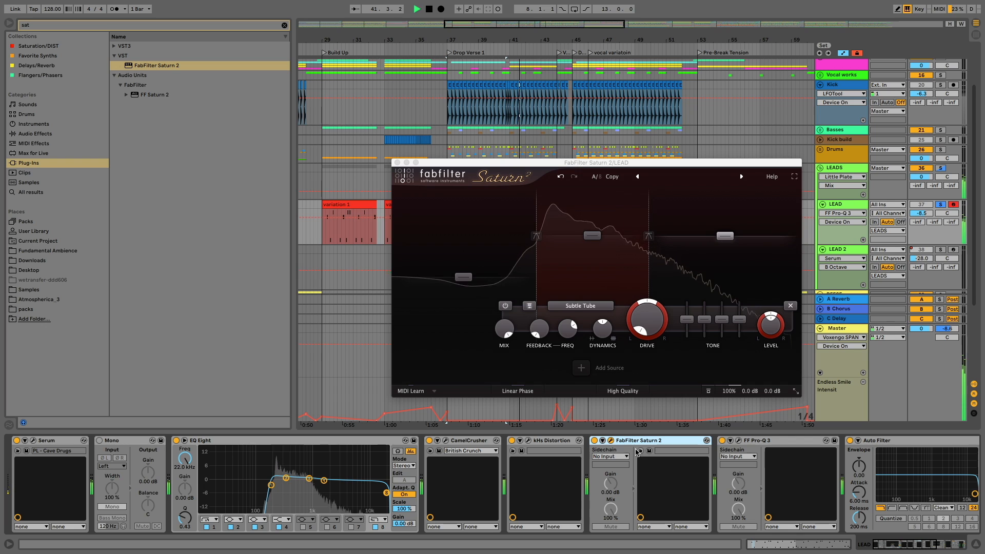
click(595, 238)
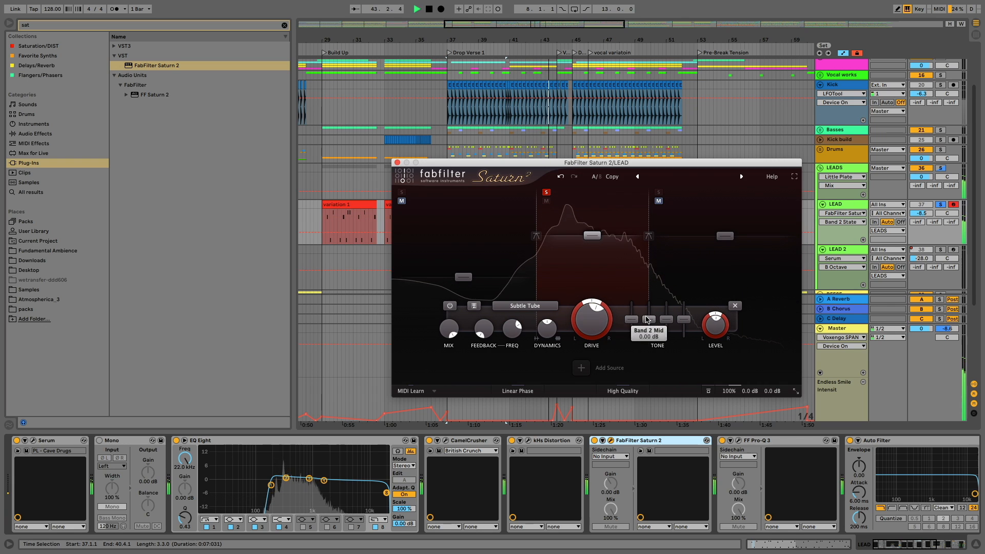
mouse_move(659, 319)
mouse_down()
mouse_move(650, 339)
mouse_move(653, 329)
mouse_up()
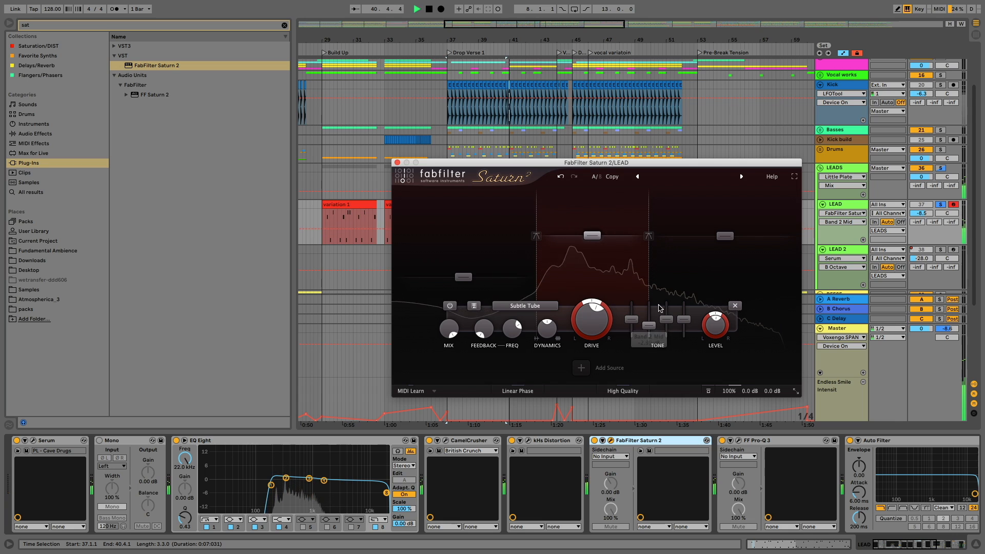
Switch kHs Distortion off and back on to compare the lead with and without it
click(512, 444)
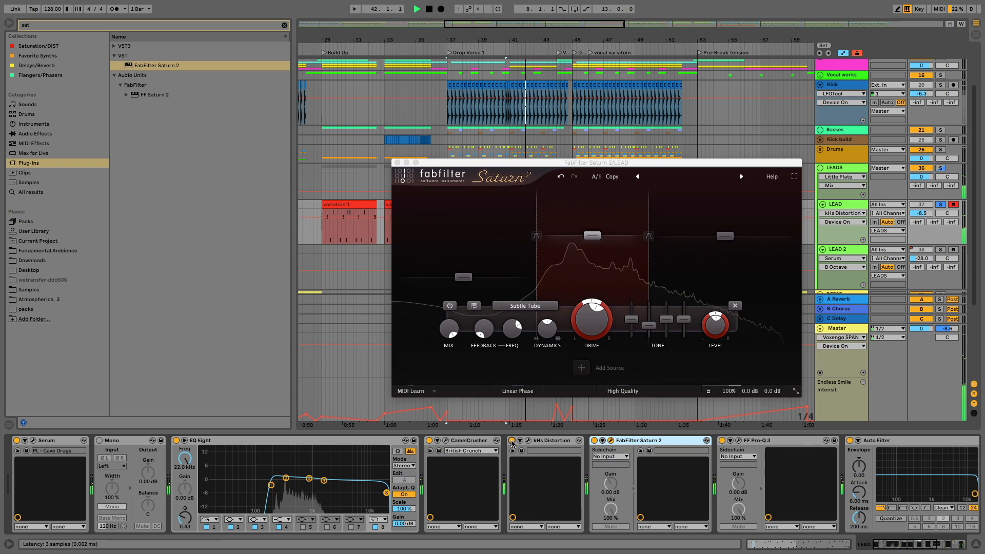
click(544, 444)
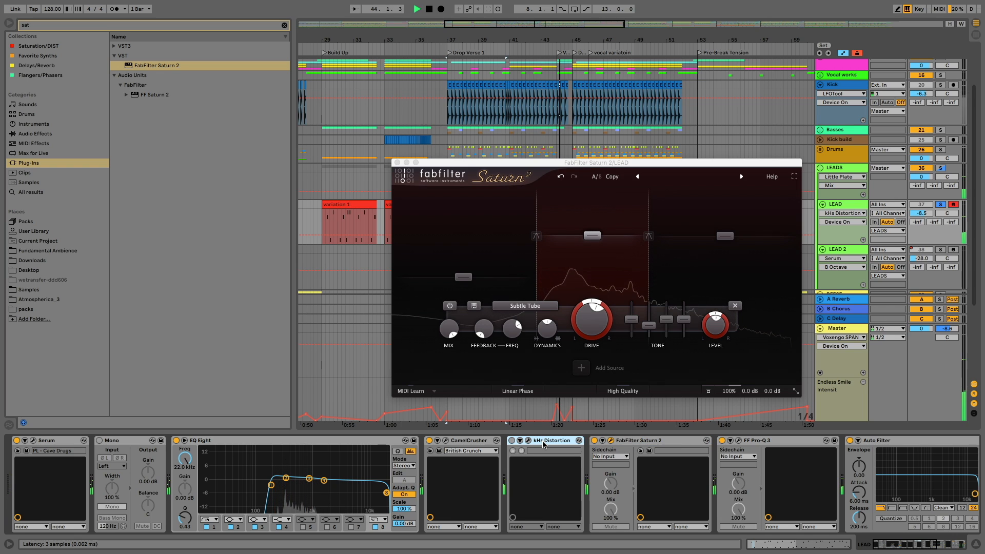
click(512, 441)
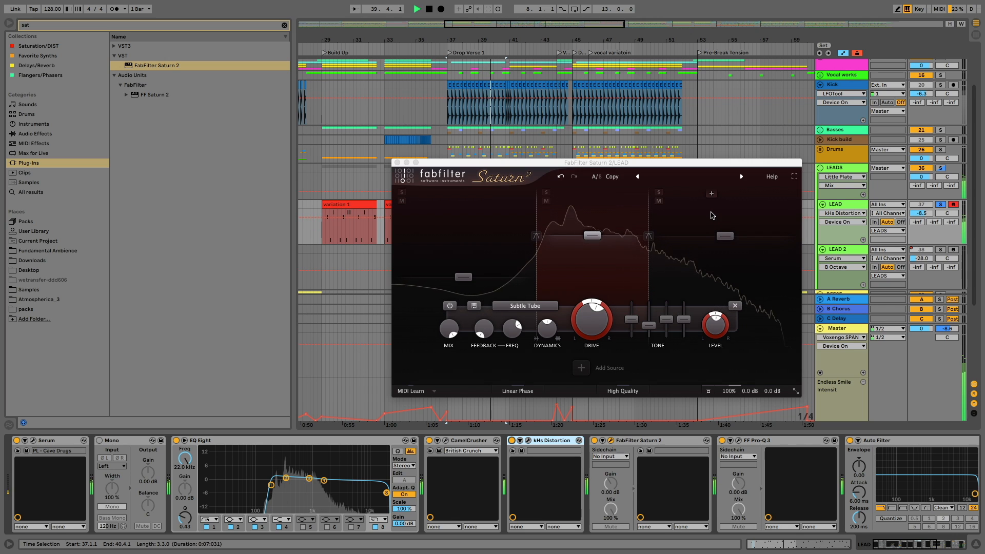
Try soloing Saturn 2's band 3 and splitting a fourth band off its highest frequencies
click(659, 193)
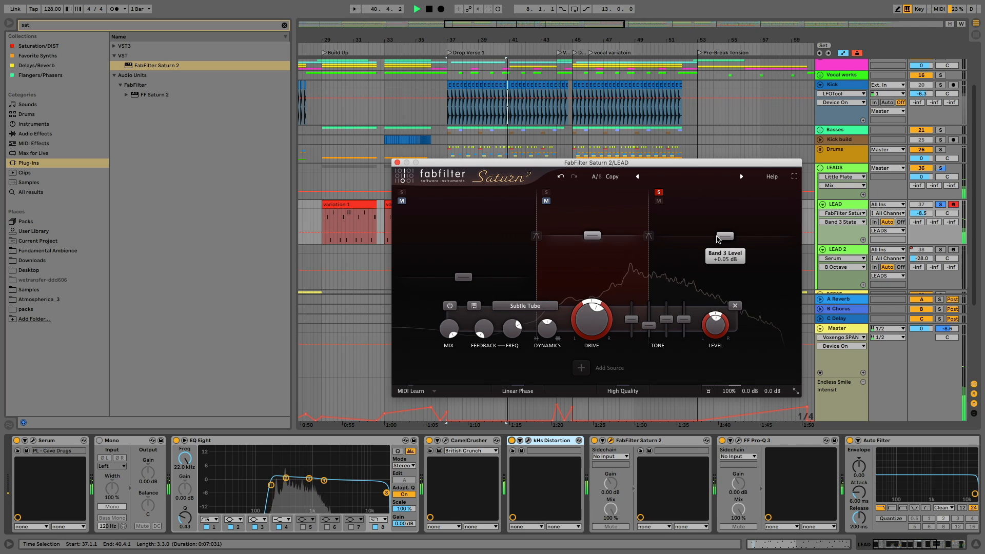
click(717, 194)
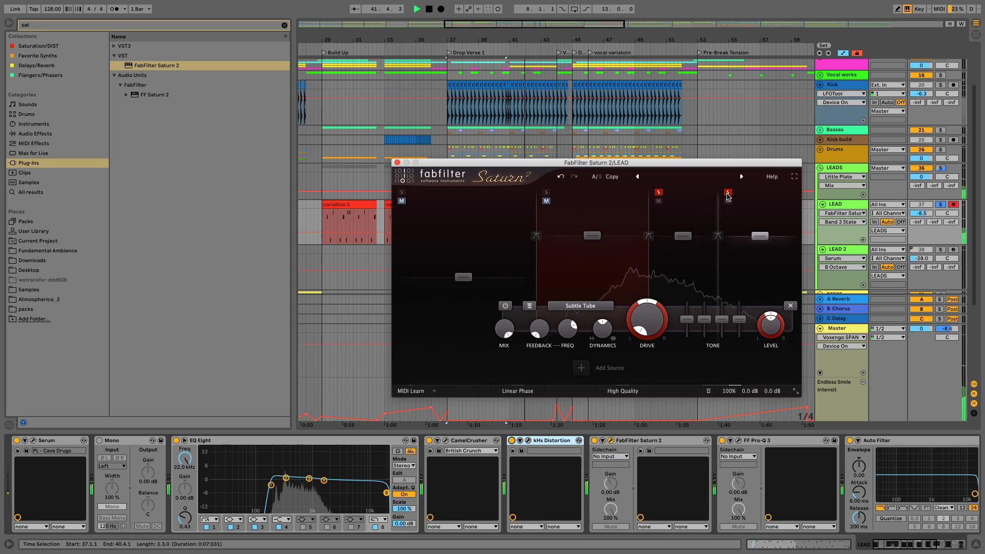
click(728, 192)
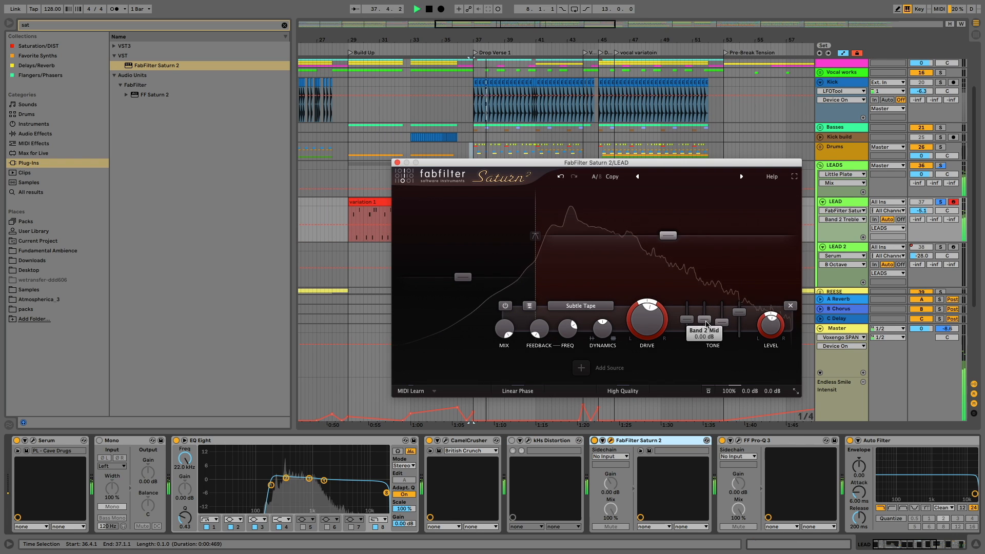
Lower the mid tone of Saturn 2's Subtle Tape band 2 and raise the LEAD track volume to 0.3 dB
drag(706, 323, 700, 339)
drag(921, 211, 921, 202)
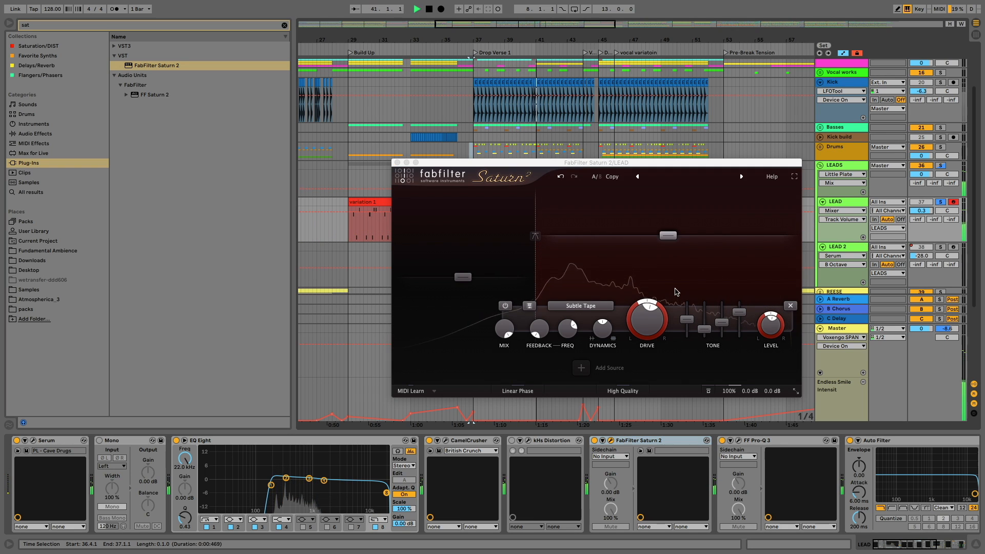
click(580, 306)
mouse_move(592, 331)
click(732, 360)
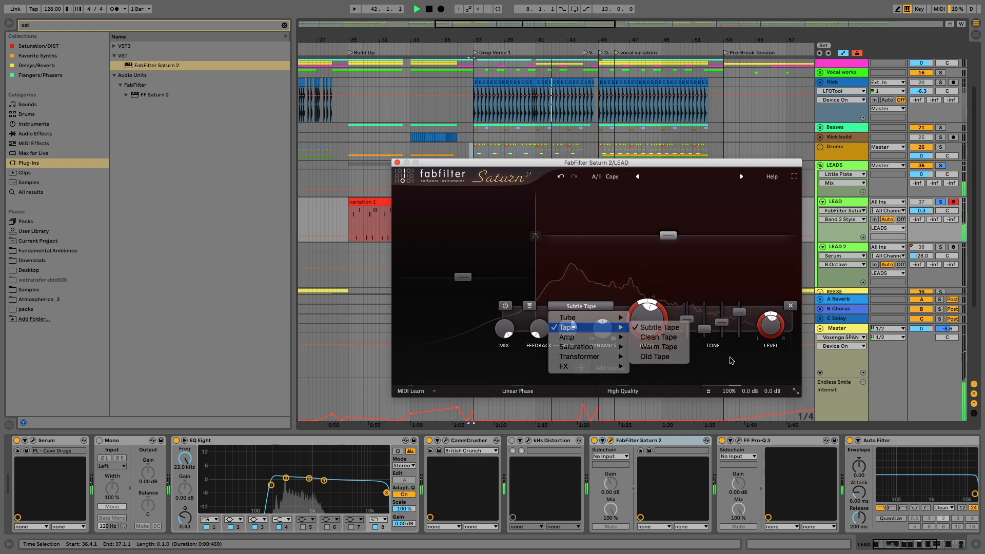
Unsolo LEAD, raise its volume to 0.8 dB against the full mix during playback, and close Saturn 2
click(940, 202)
key(space)
key(space)
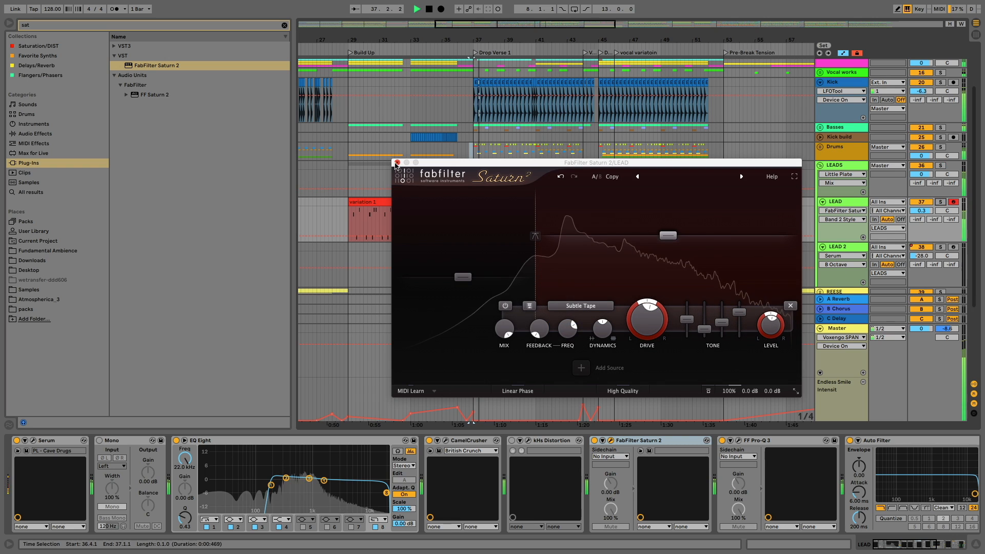
right_click(918, 212)
click(919, 214)
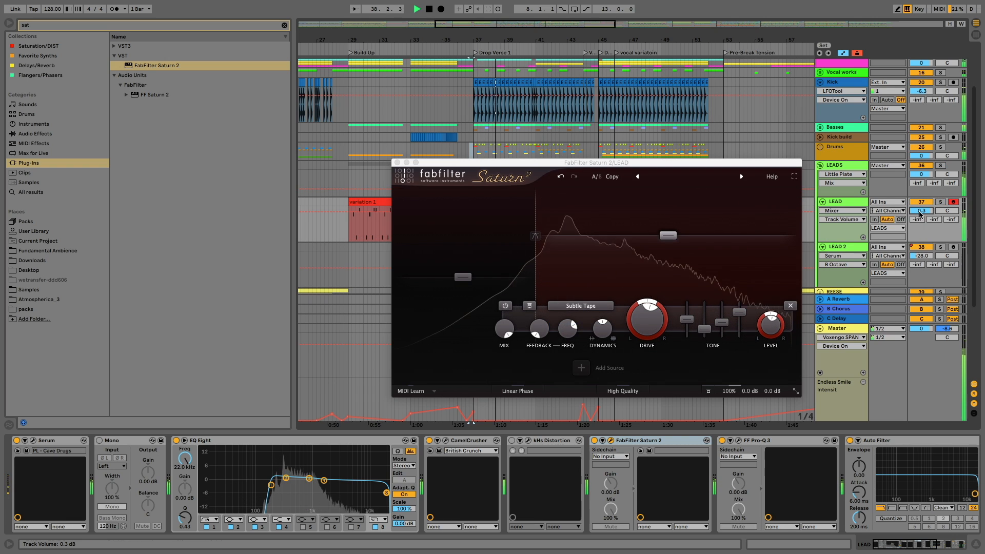
click(396, 162)
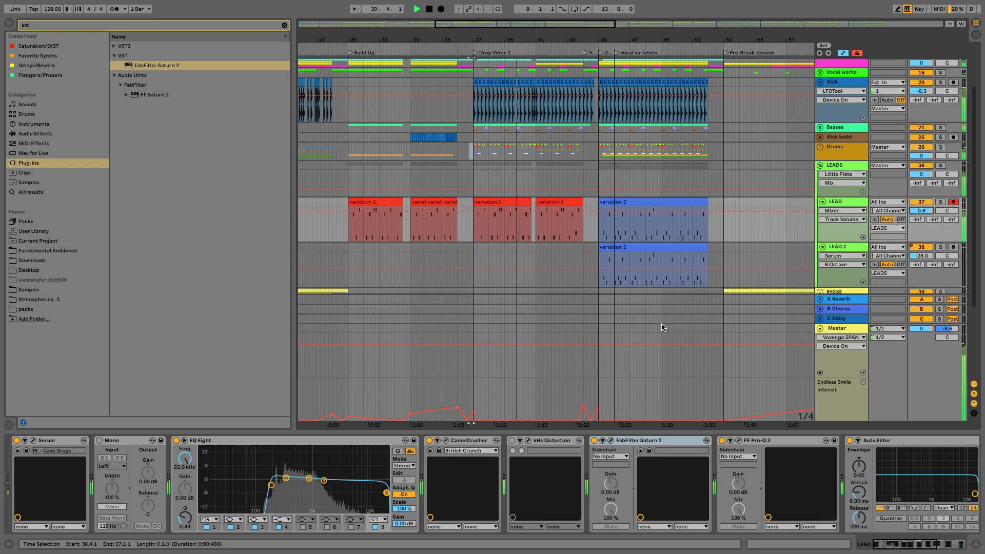
Play the arrangement from just before the Build Up section, at 27.4.1
click(434, 238)
scroll(430, 238, left, 5)
click(449, 237)
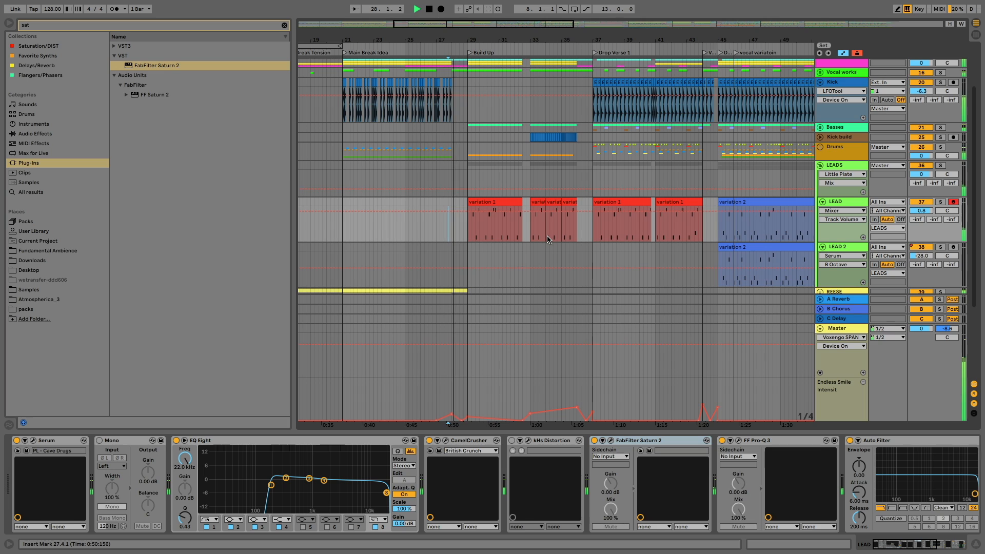
Find Ozone 9 in the plug-ins and add it to the Master track between Endless Smile and Voxengo SPAN
click(840, 329)
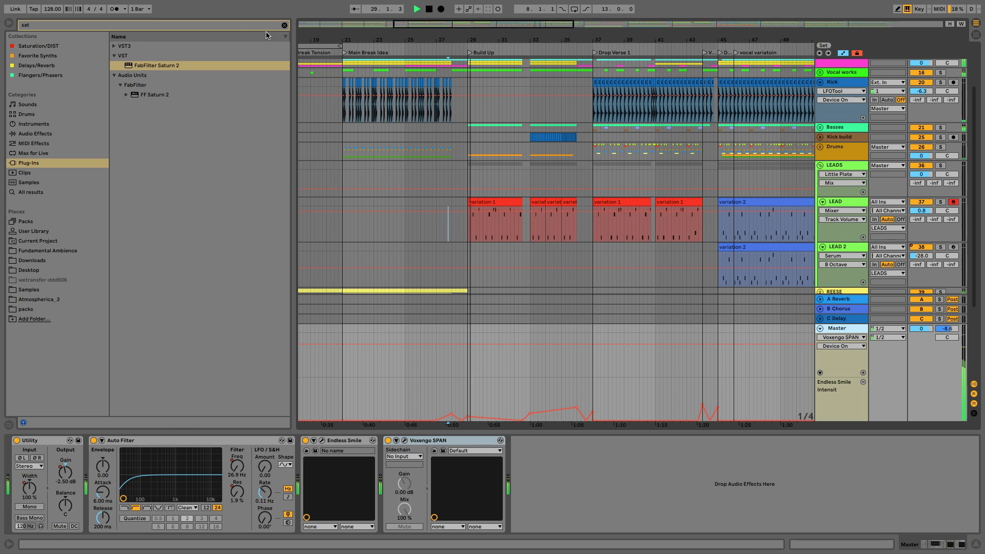
key(ctrl+f)
text(ozone)
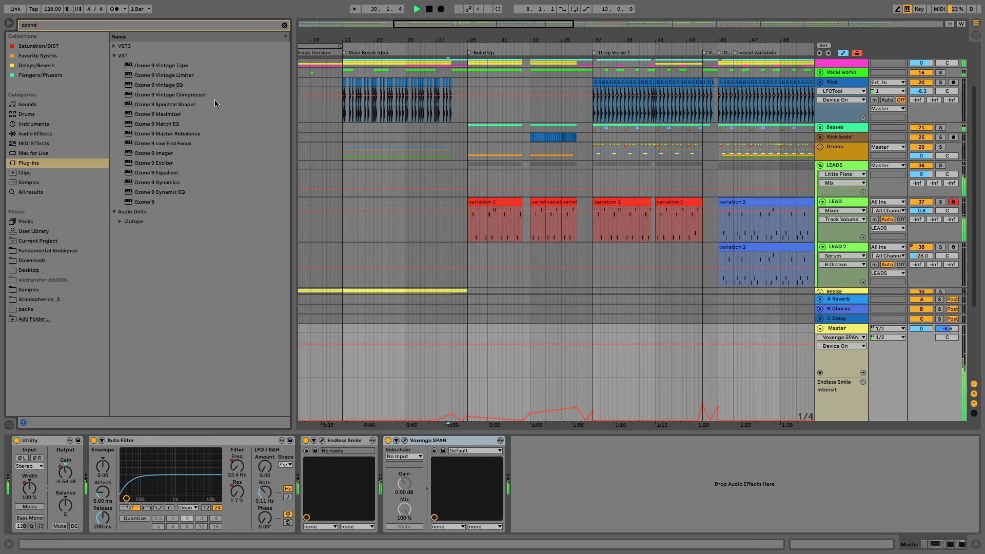
mouse_move(152, 199)
mouse_down()
mouse_move(387, 479)
mouse_move(416, 418)
mouse_up()
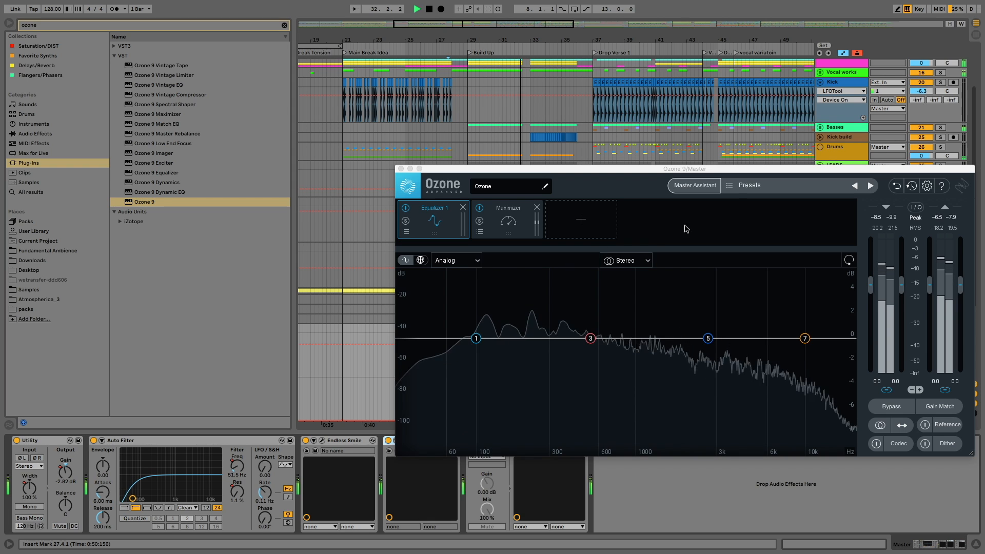
Load Ozone 9's High Detail Compressed preset from the signature mastering presets and close the plug-in windows
click(183, 262)
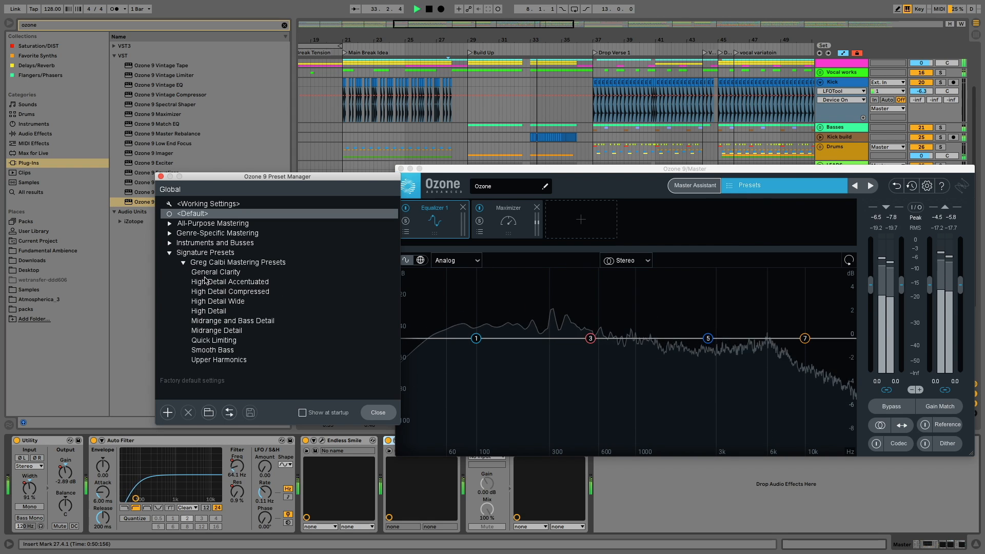
click(215, 291)
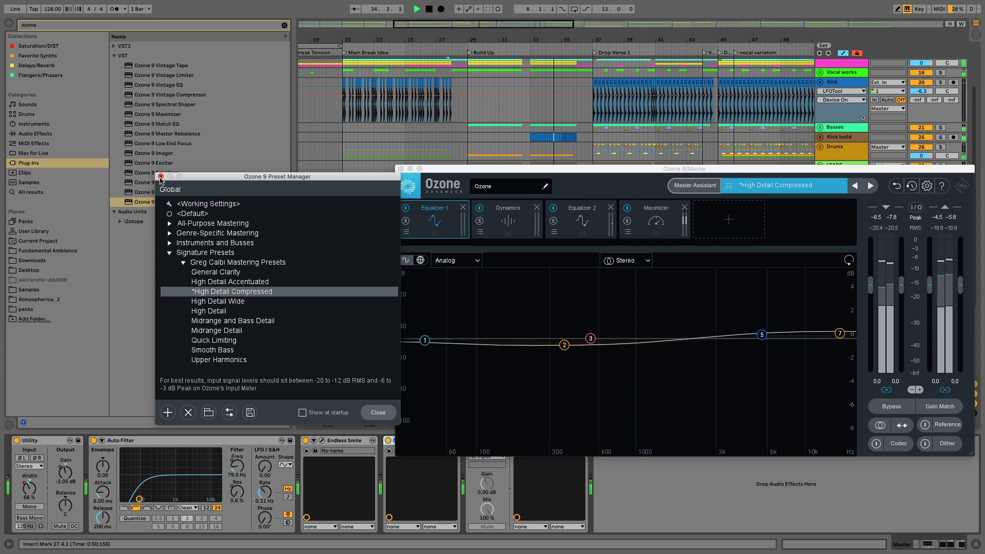
click(161, 176)
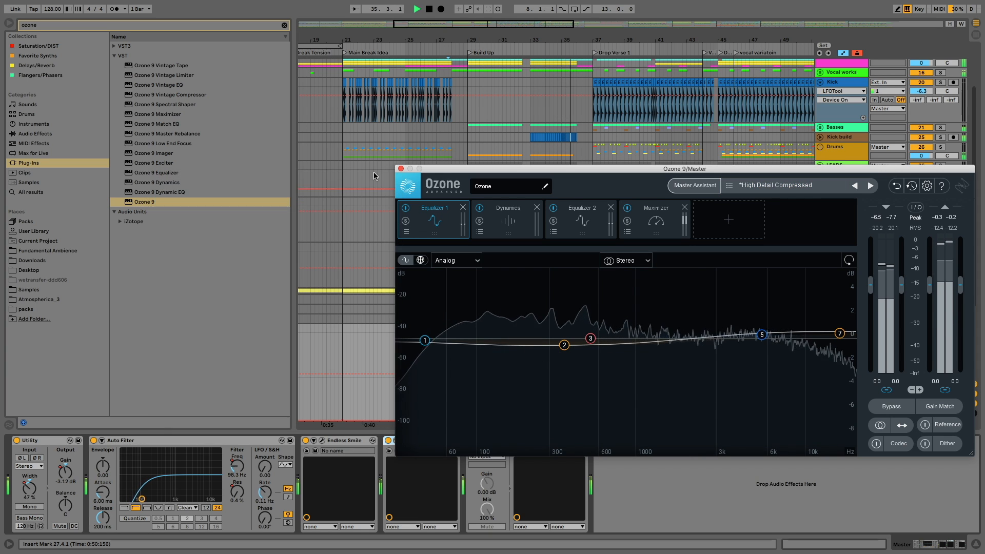
click(398, 169)
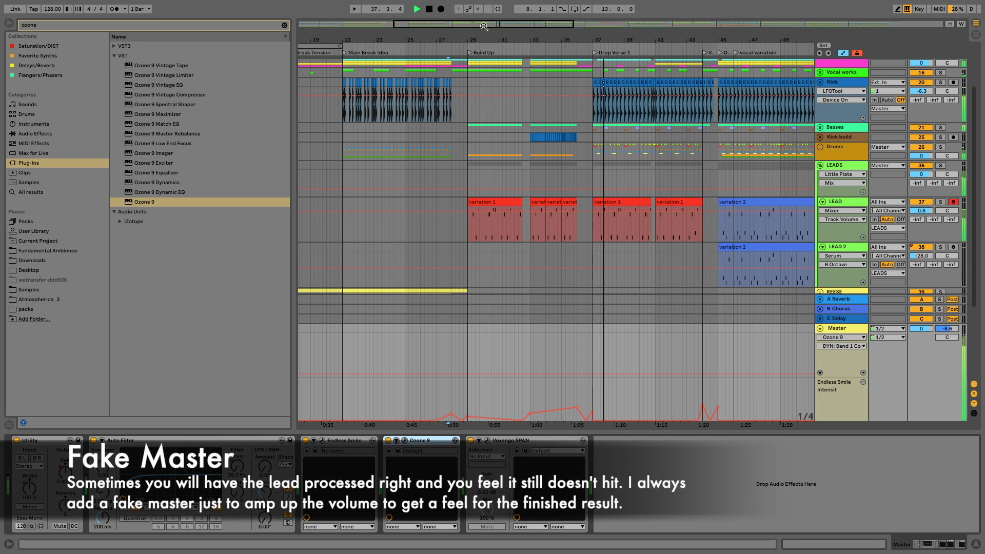
Select the LEAD track and solo it during Drop Verse 1
scroll(654, 220, up, 5)
click(851, 203)
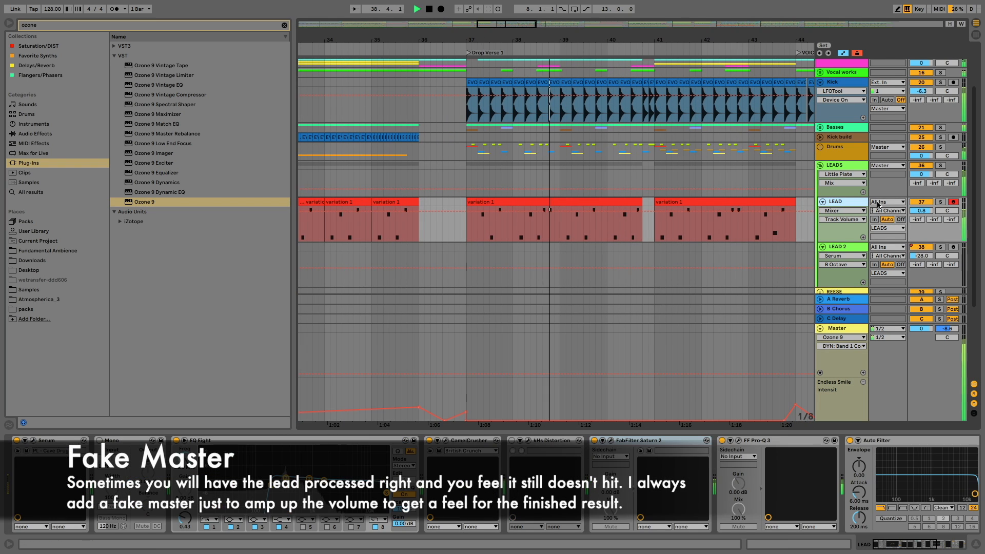
click(941, 202)
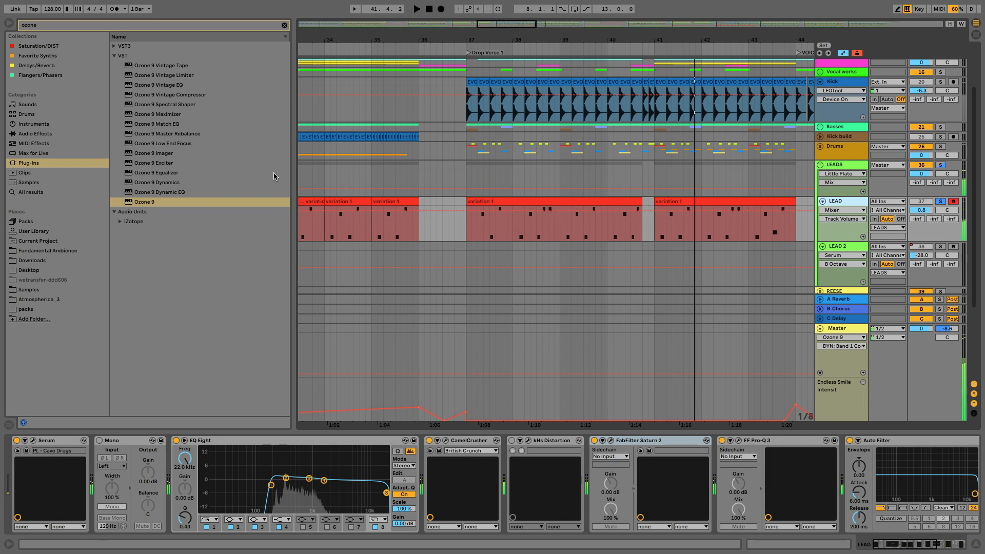
Search the audio effects for EQ and add EQ Eight to LEAD between Pro-Q 3 and Auto Filter
click(35, 134)
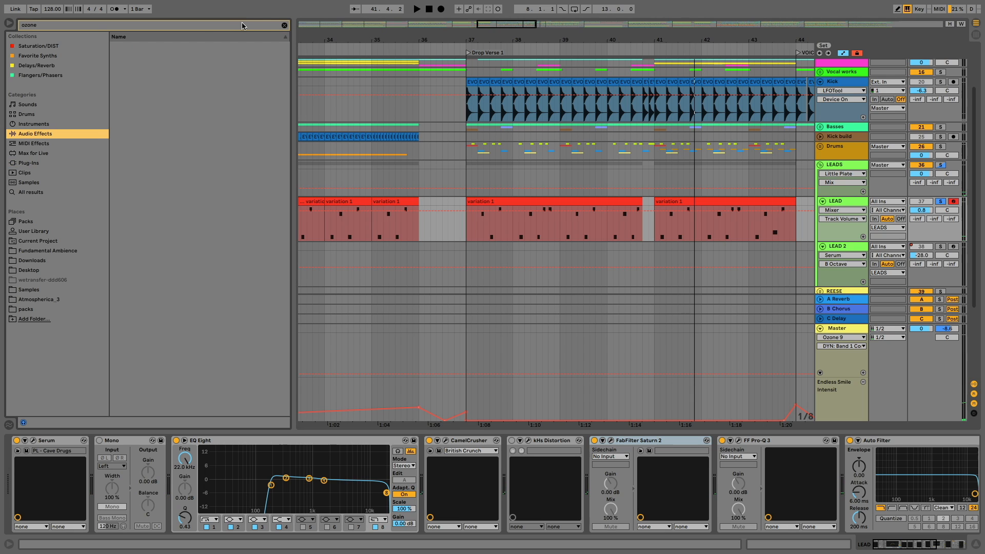
click(284, 25)
text(EQ)
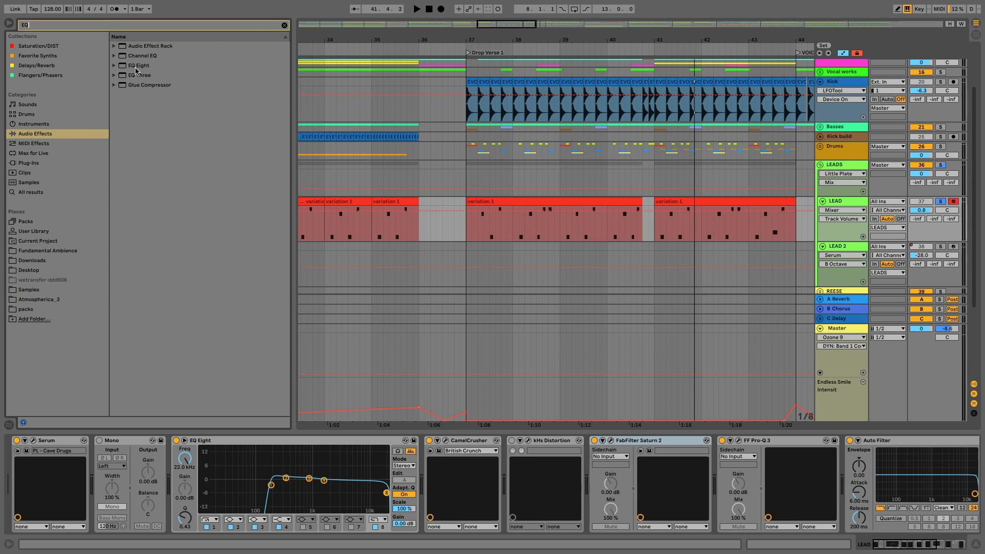
drag(136, 71, 844, 485)
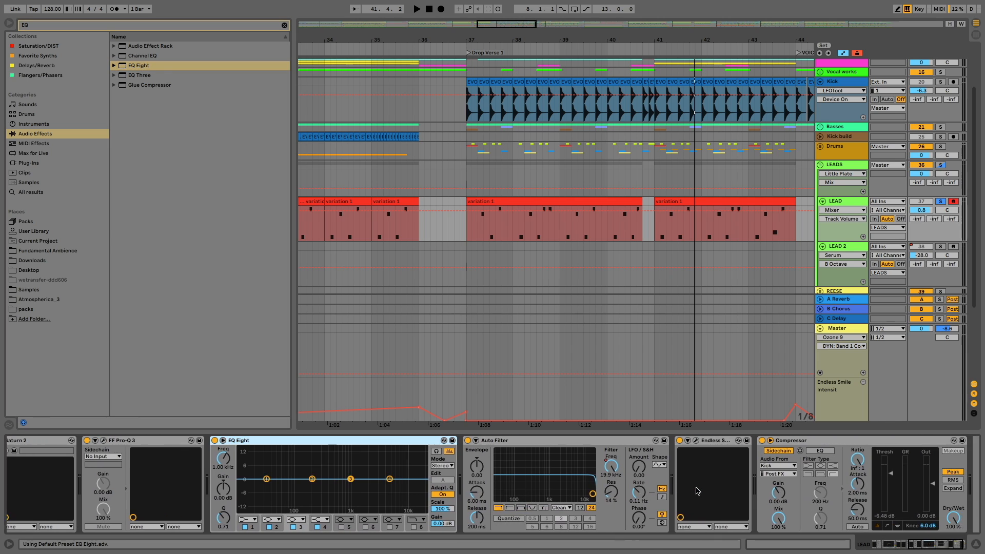
Set the new EQ Eight to M/S mode, turn on filter 8 for the mid signal and sweep it down to 10 Hz
click(665, 466)
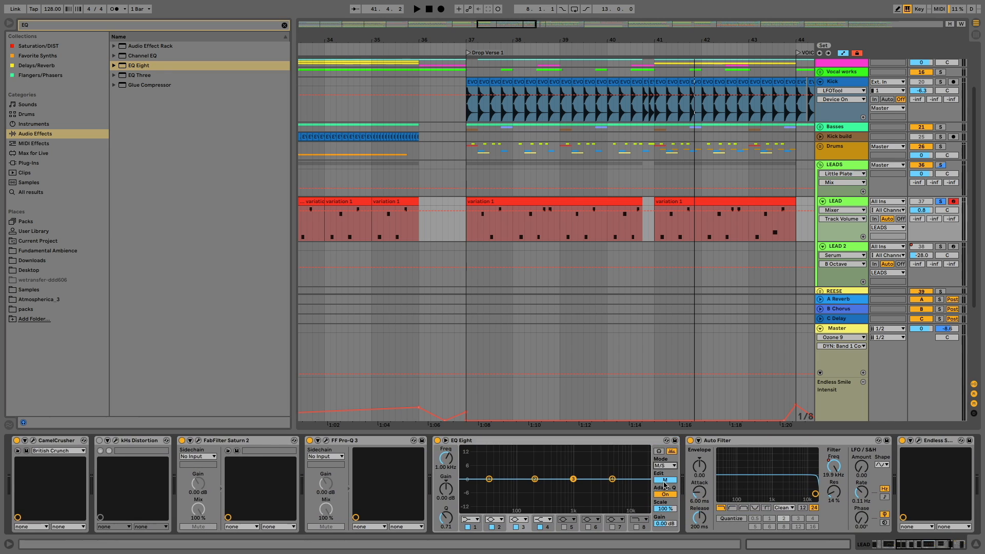
click(665, 482)
click(663, 482)
click(636, 527)
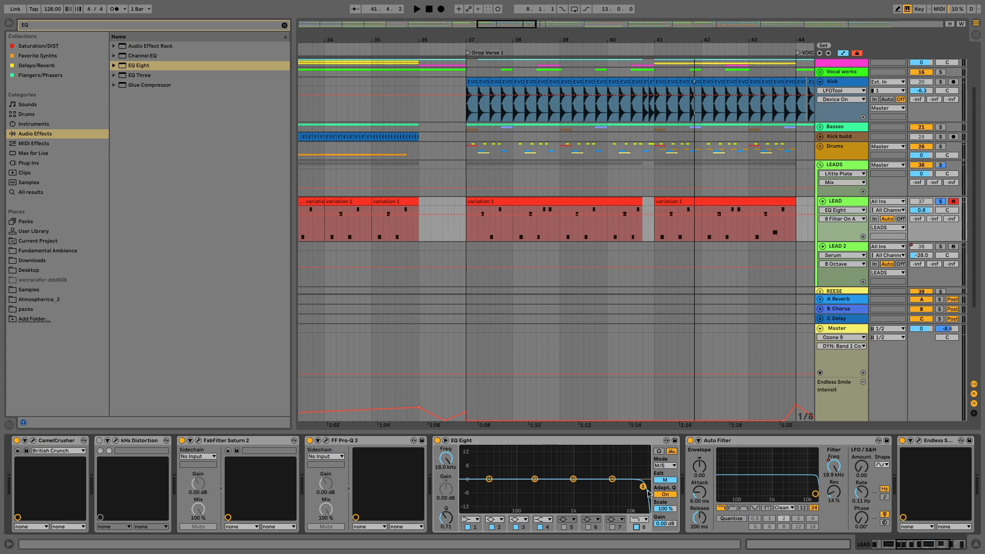
drag(642, 486, 464, 508)
Restart playback from the first variation 1 clip of Drop Verse 1 and switch EQ Eight to editing the side signal
key(space)
click(484, 202)
key(space)
key(space)
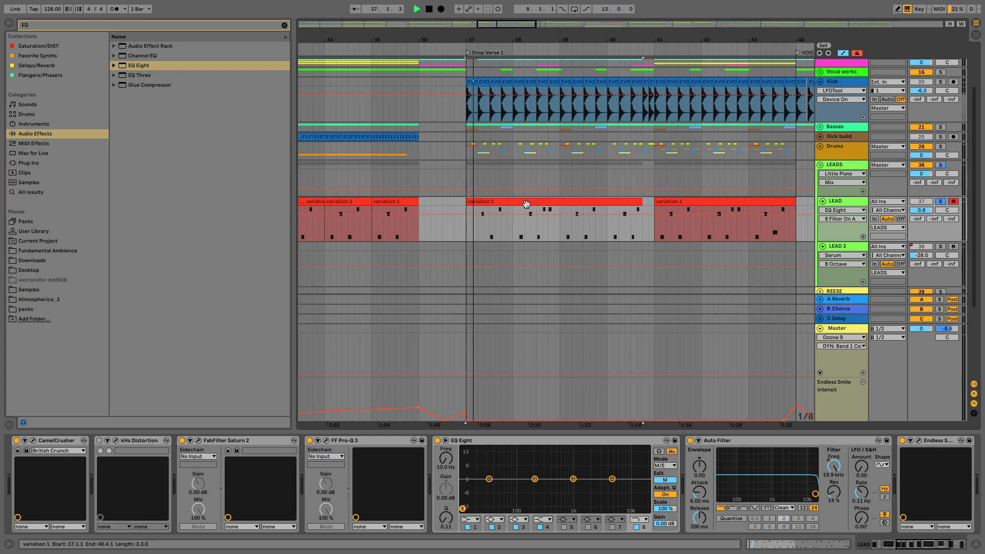
click(663, 481)
click(662, 481)
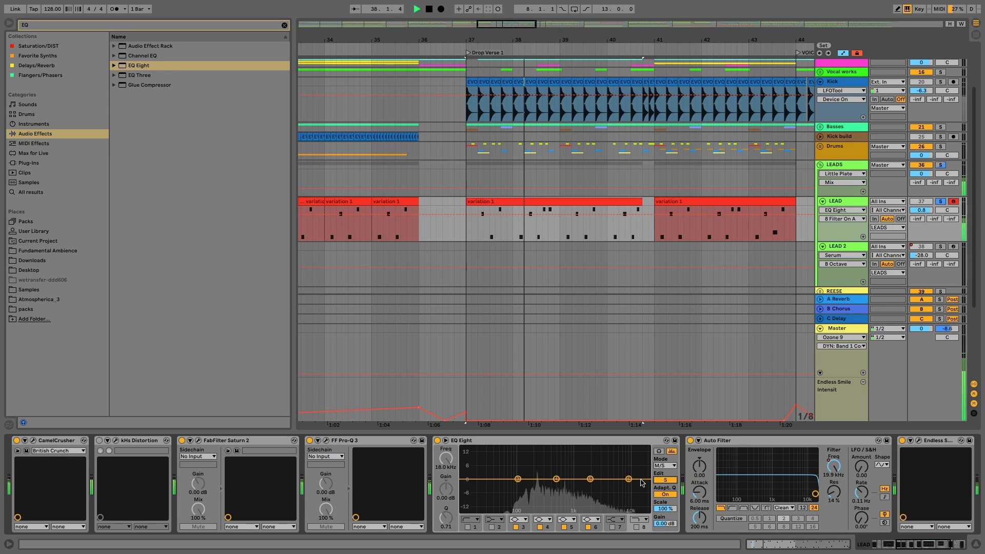
Boost and sweep an upper-mid filter on EQ Eight's side signal, and return to editing the mid signal
drag(589, 481, 589, 480)
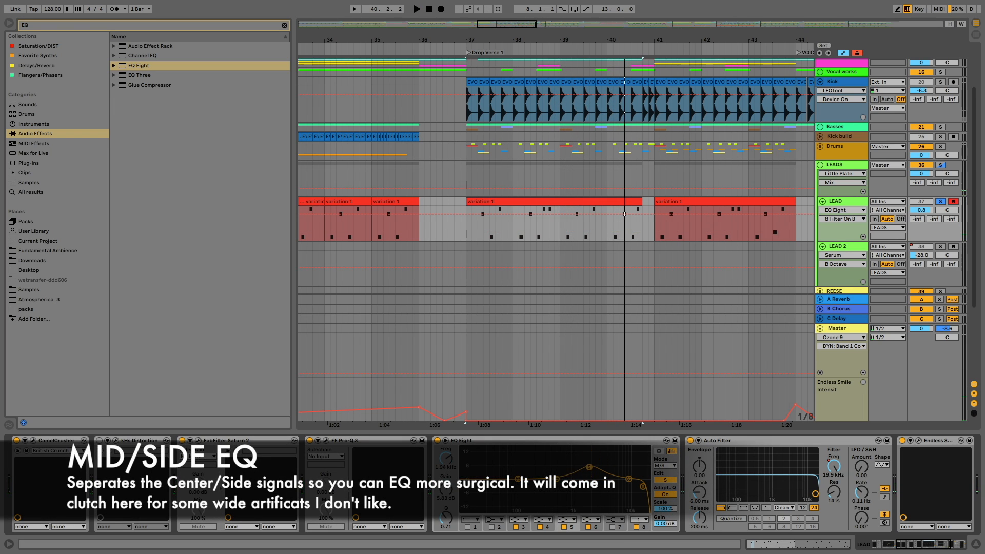
drag(586, 457, 608, 456)
click(666, 480)
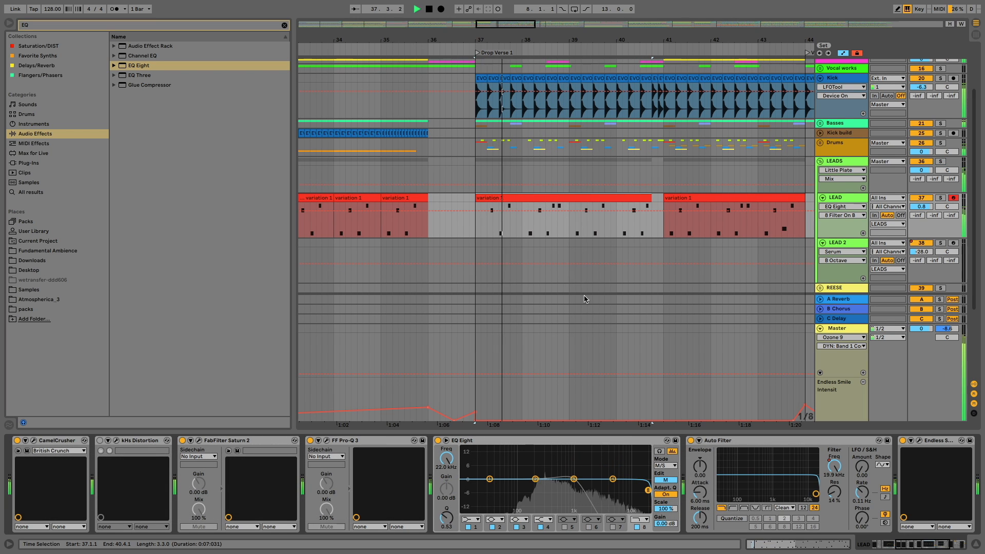
scroll(543, 238, up, 3)
scroll(544, 238, left, 1)
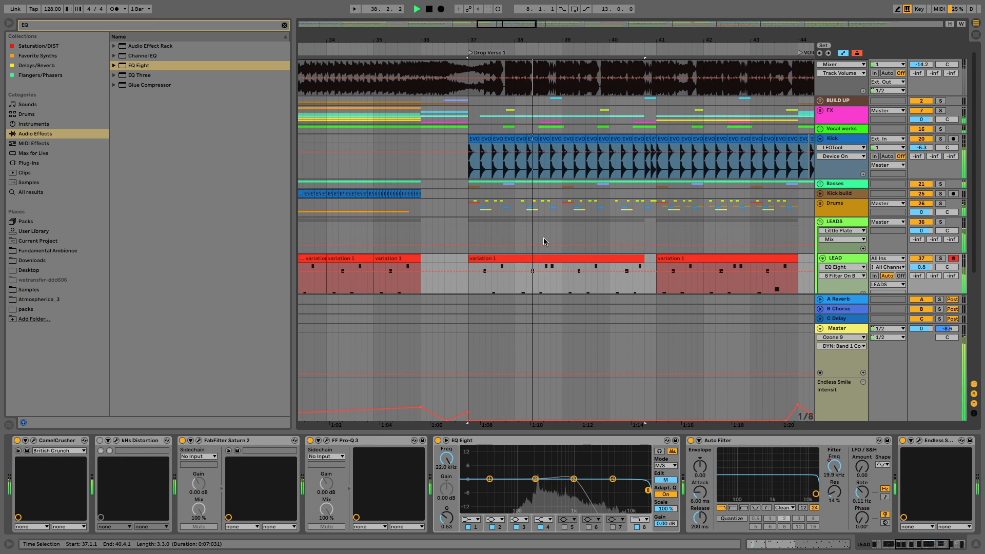
Play the end of the build-up into Drop Verse 1 and inspect the Little Plate reverb on the LEADS group
click(416, 214)
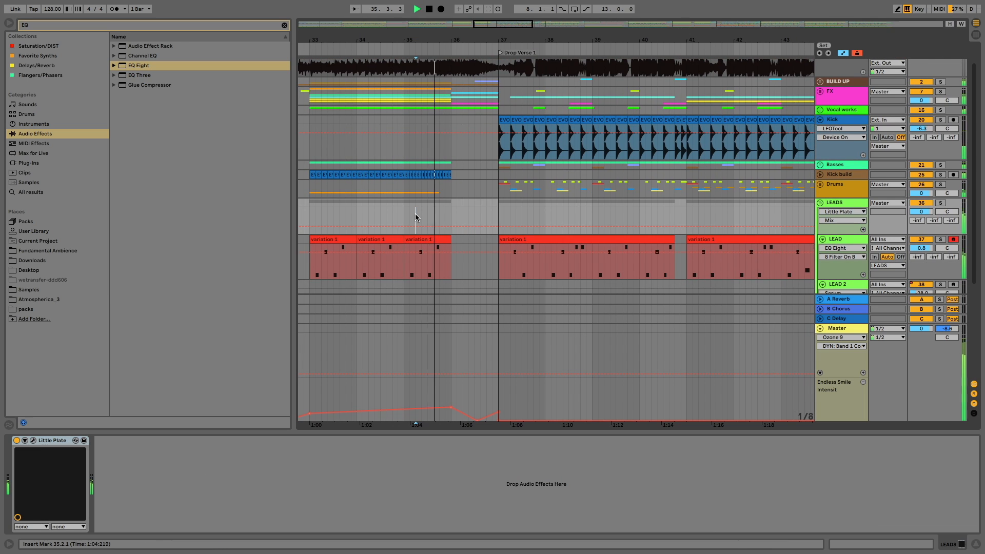
click(528, 238)
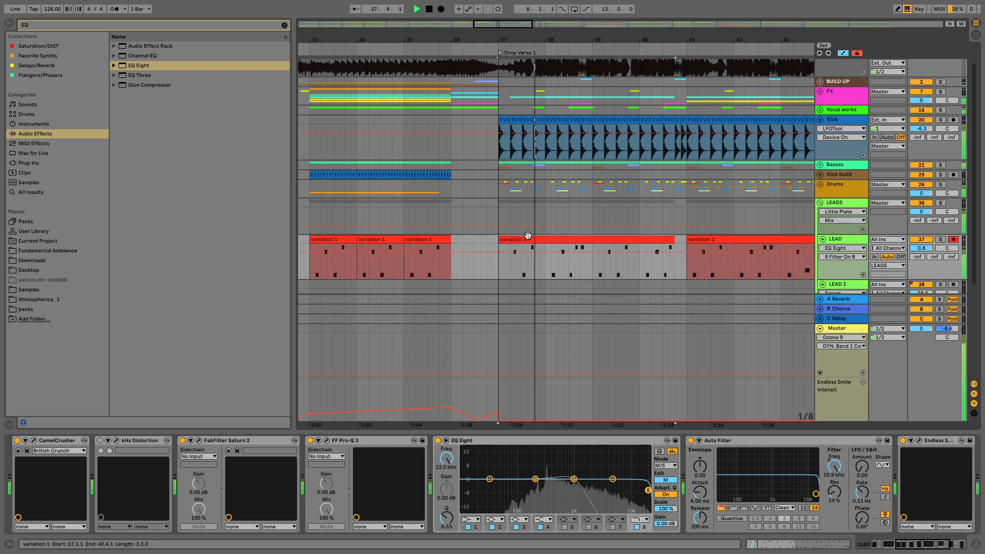
click(777, 240)
click(834, 203)
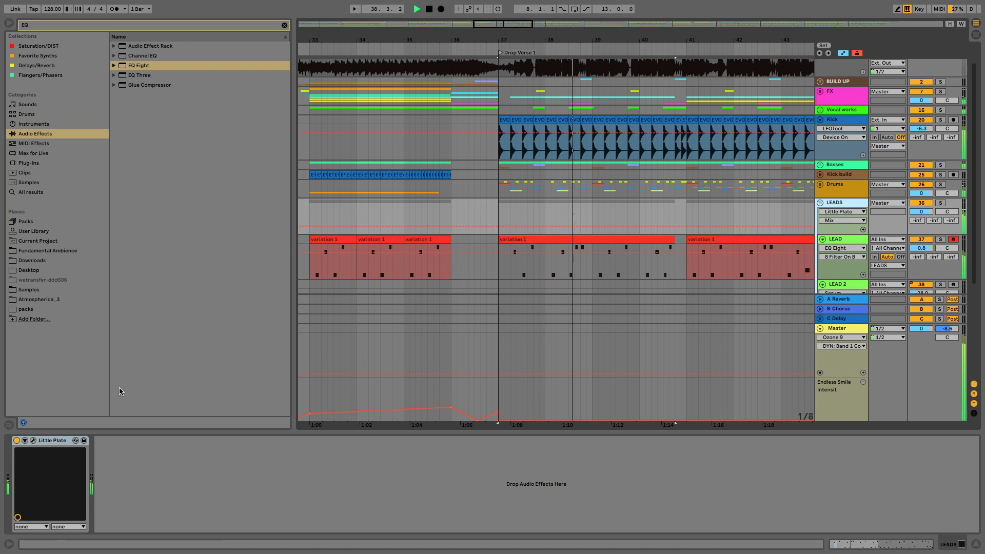
click(34, 440)
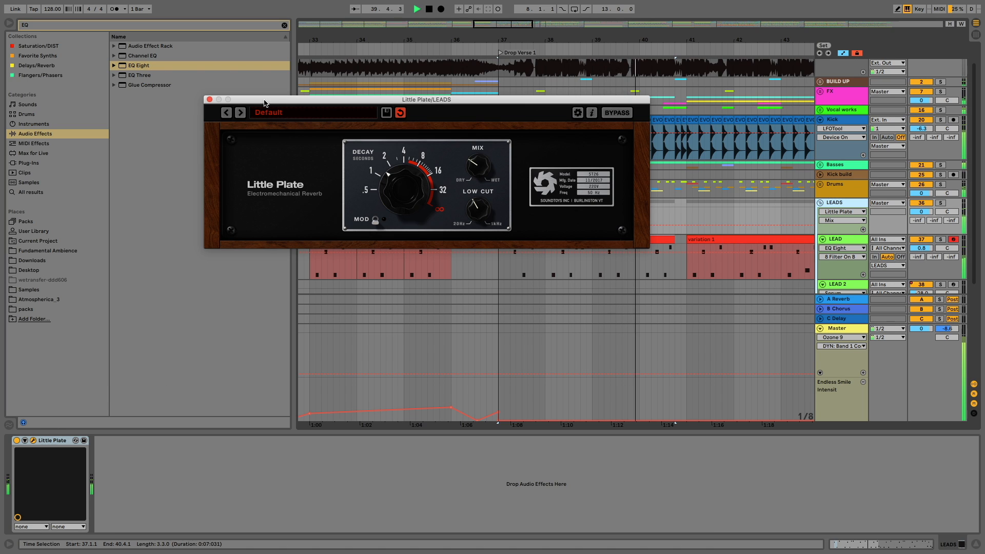
click(209, 100)
Solo LEAD and raise the band 2 Mid tone in its Saturn 2 to about -6 dB
click(896, 245)
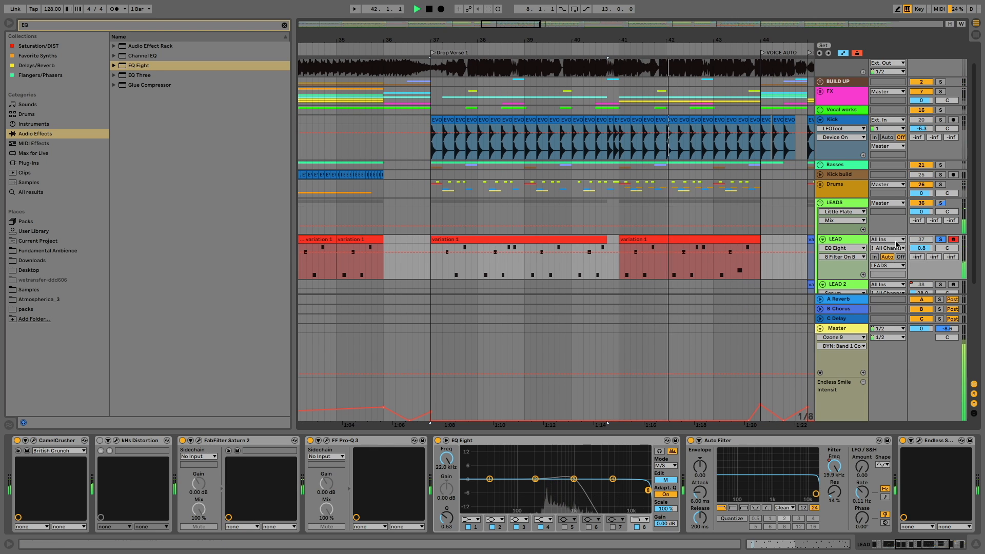
click(848, 242)
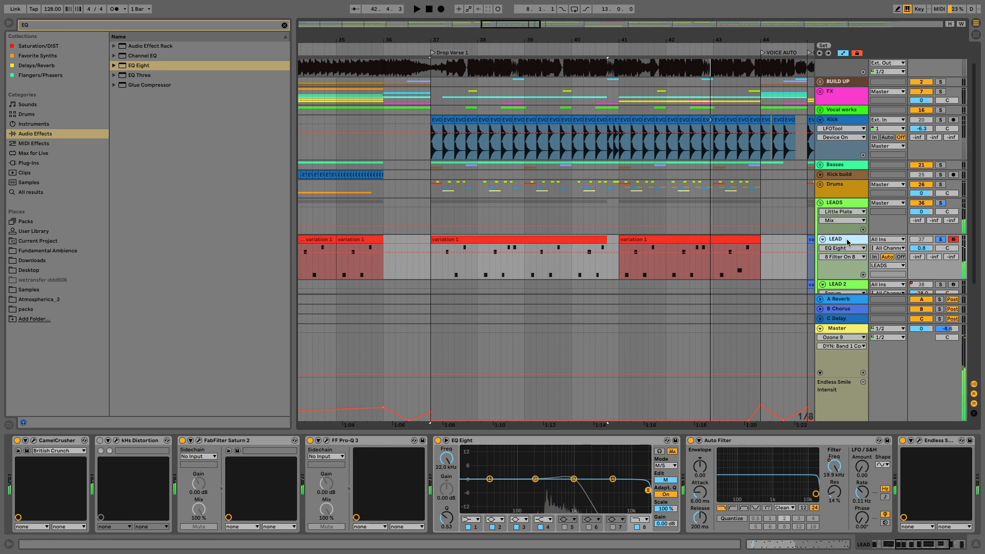
scroll(292, 446, left, 5)
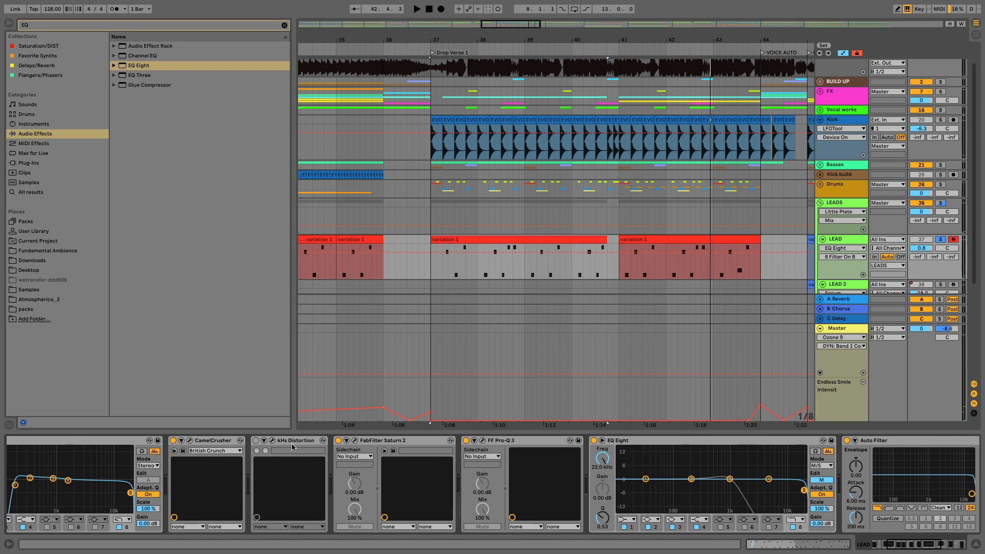
click(355, 441)
click(704, 331)
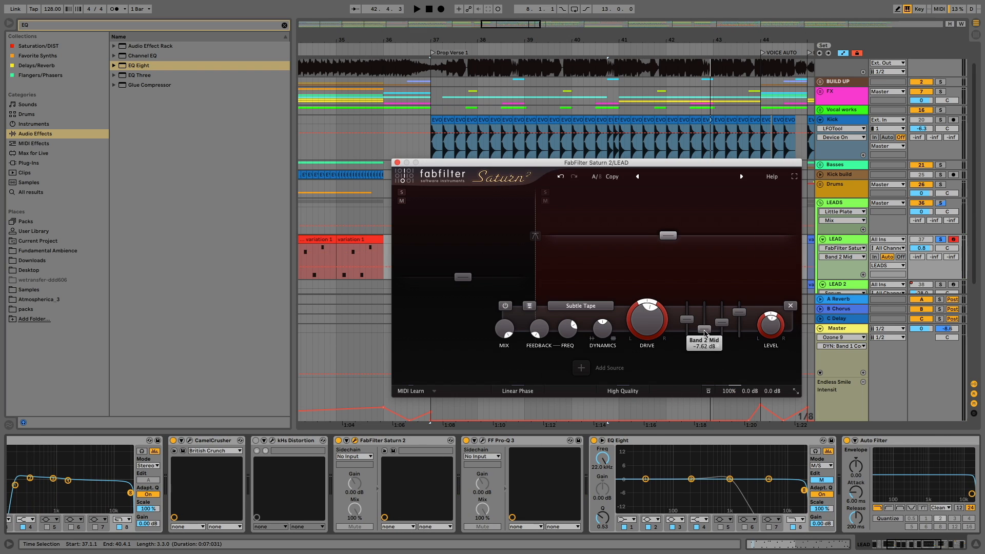
drag(705, 330, 706, 319)
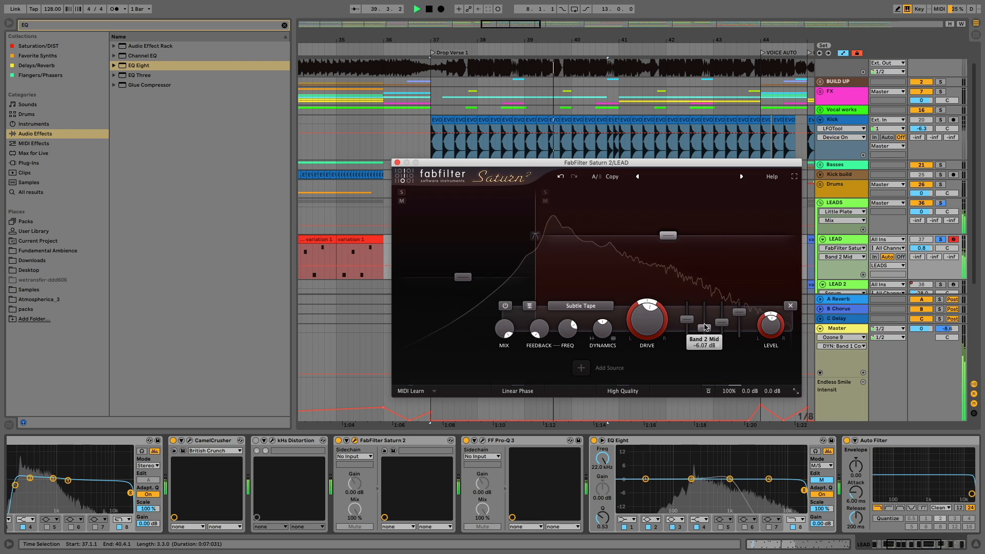
key(super+alt+p)
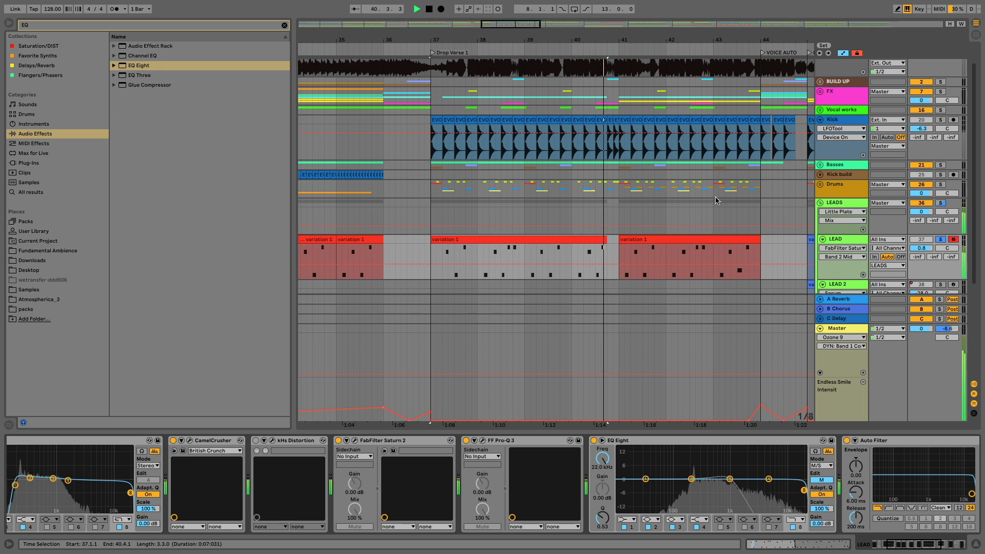
Unsolo LEAD and restart playback from bar 35, just before Drop Verse 1
click(941, 239)
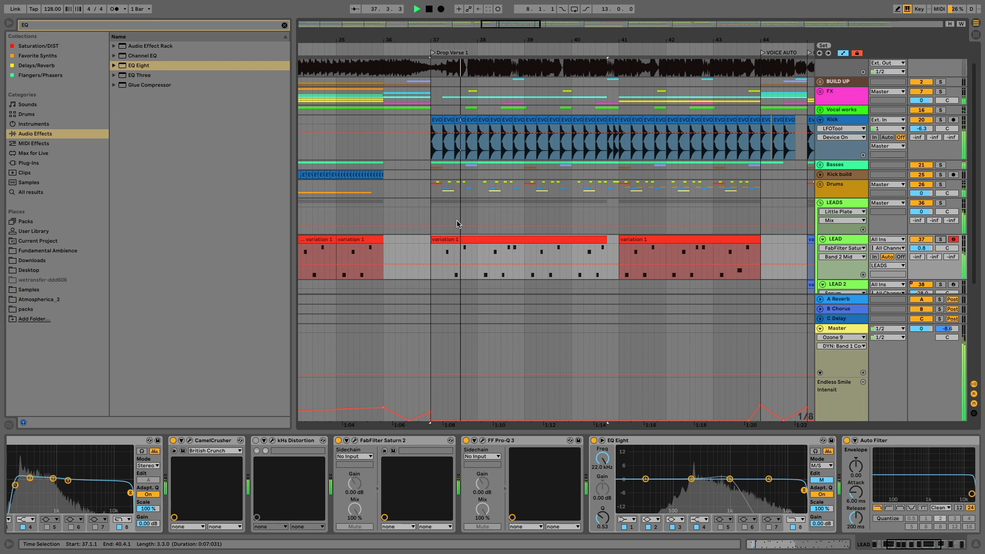
scroll(458, 224, left, 3)
click(419, 216)
key(space)
key(space)
Set the band 2 Bass tone in LEAD's Saturn 2 to 0 dB and shift the band crossover slightly lower
click(834, 239)
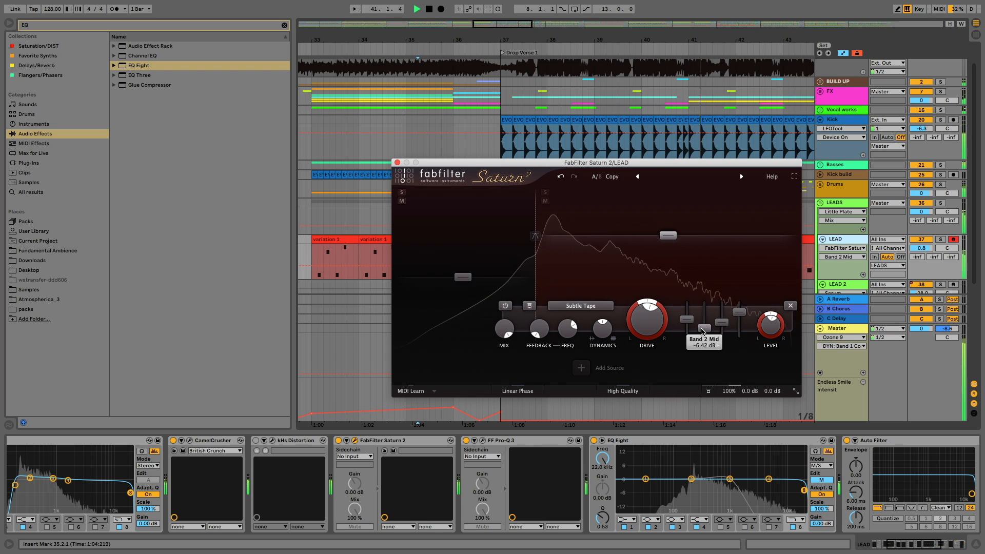
mouse_move(686, 319)
mouse_down()
mouse_move(687, 363)
mouse_move(687, 326)
mouse_up()
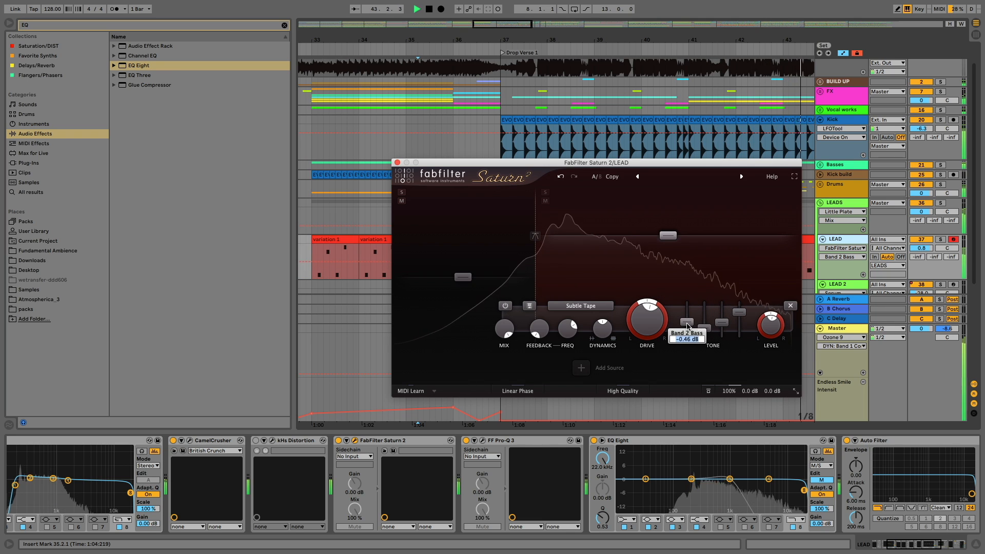
text(0)
key(Return)
click(499, 251)
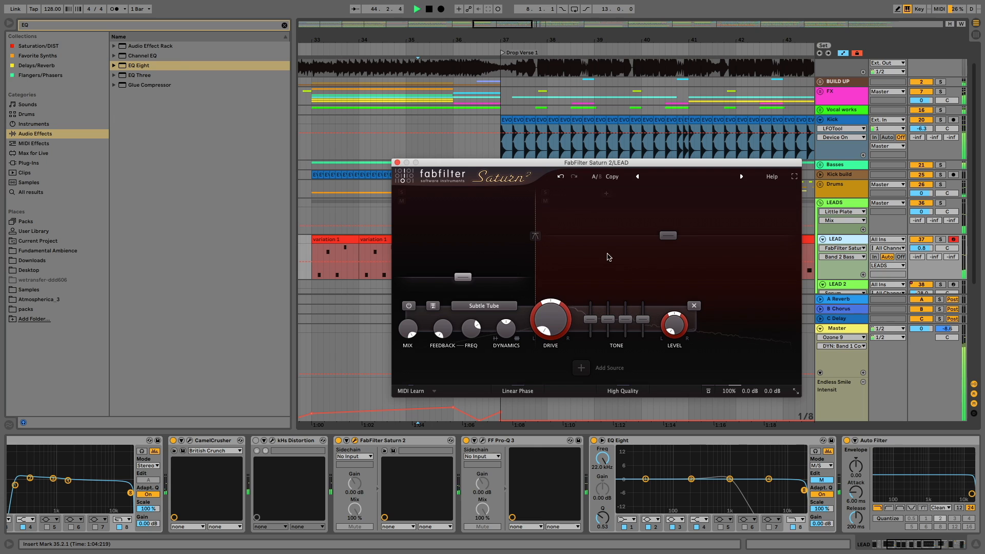
drag(535, 261, 527, 270)
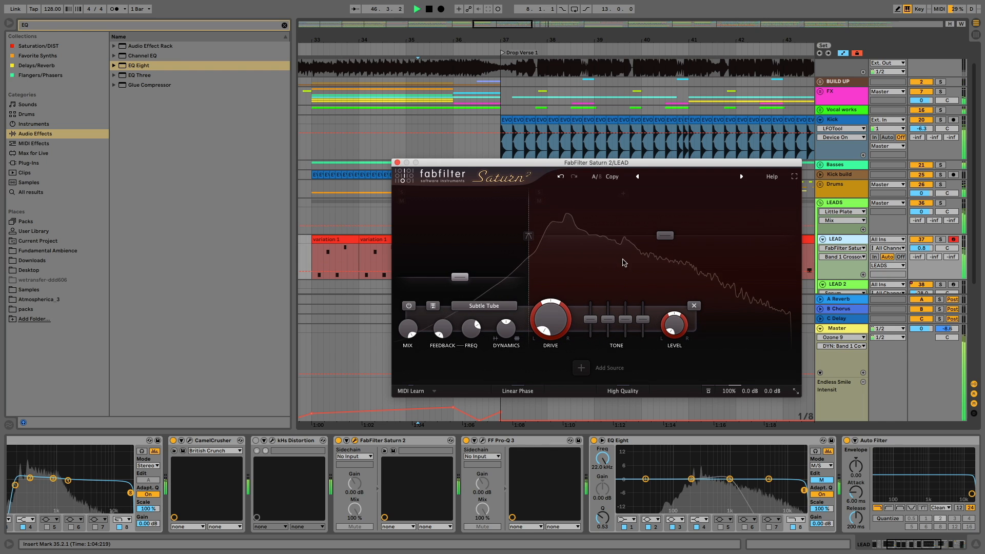
click(397, 163)
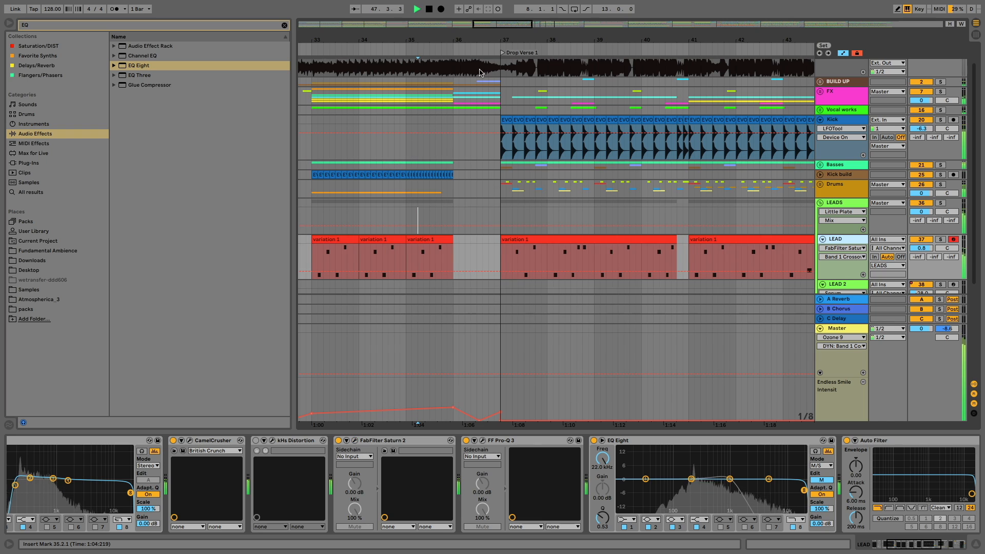
Replay the transition from the build-up into Drop Verse 1 in the full mix
drag(501, 28, 478, 26)
click(480, 131)
key(space)
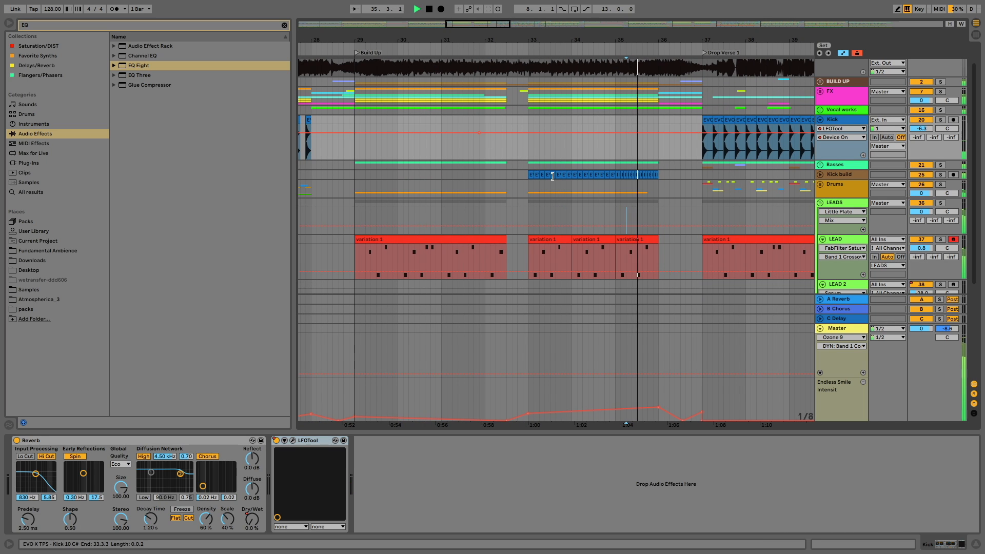
scroll(572, 177, right, 1)
scroll(572, 178, right, 3)
Cut the mid signal of LEAD's EQ Eight by about 2.85 dB at 202 Hz with filter 2
click(853, 240)
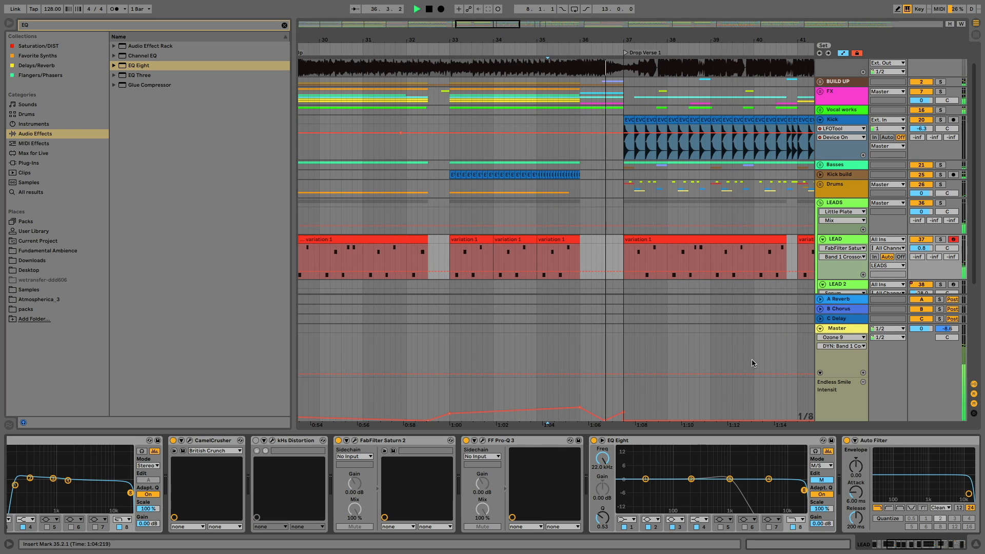
scroll(723, 356, right, 5)
scroll(722, 356, right, 1)
scroll(702, 474, right, 2)
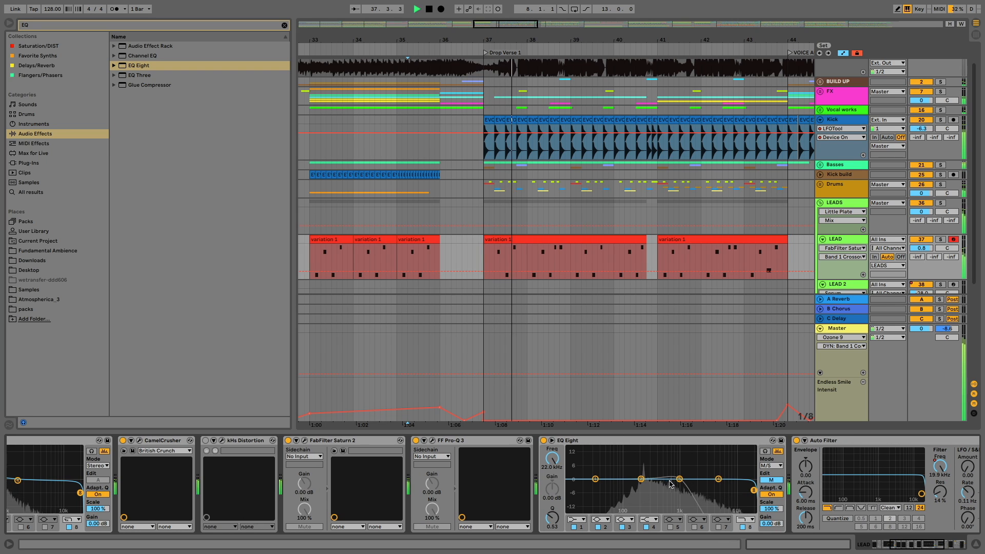
click(641, 479)
drag(641, 479, 641, 485)
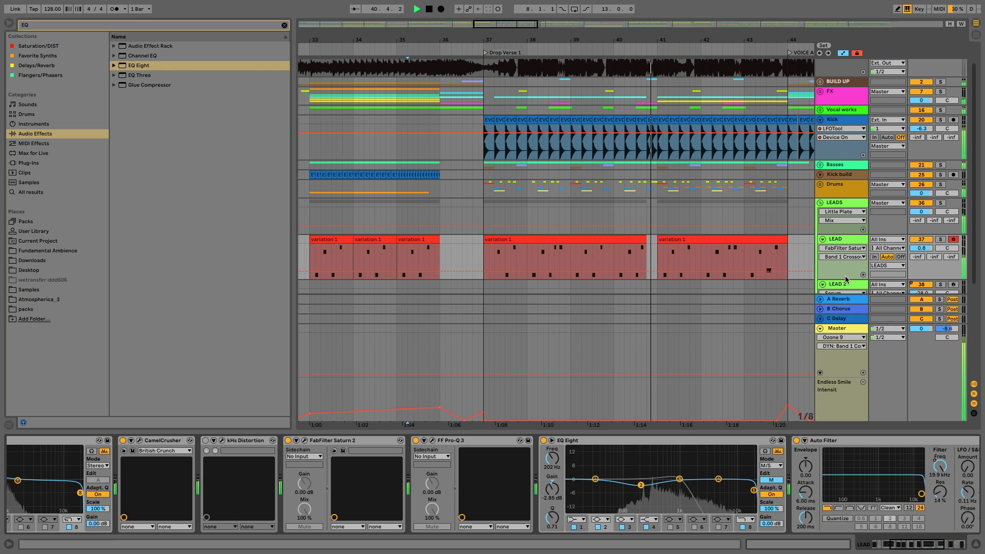
Compare LEAD with its sidechain Compressor off and on, and raise the compressor's threshold to about -4.27 dB
scroll(720, 461, right, 5)
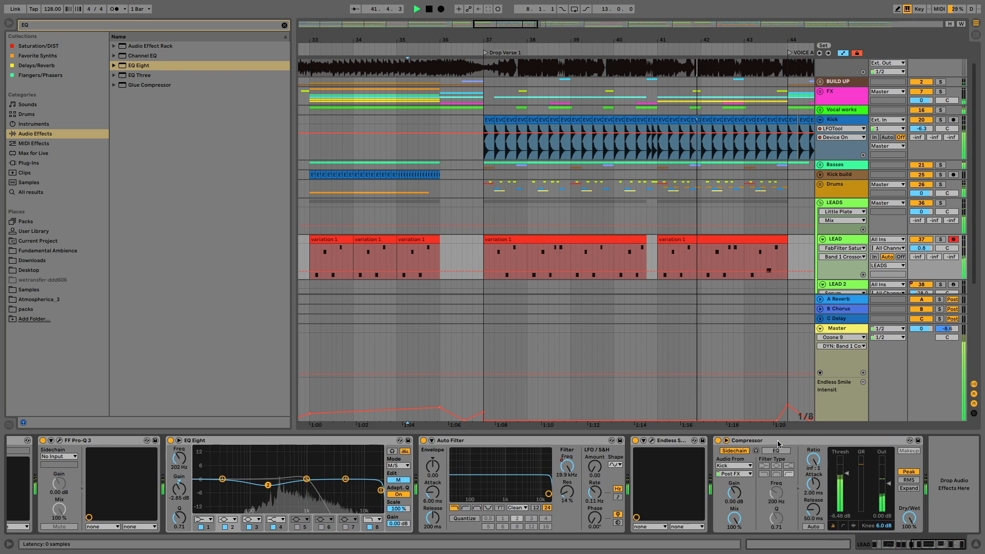
click(718, 440)
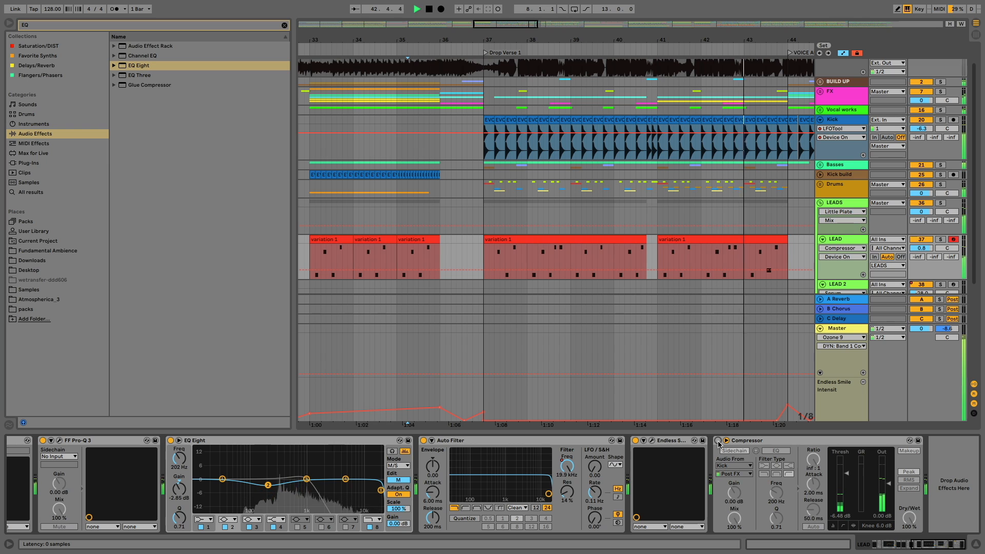
click(718, 441)
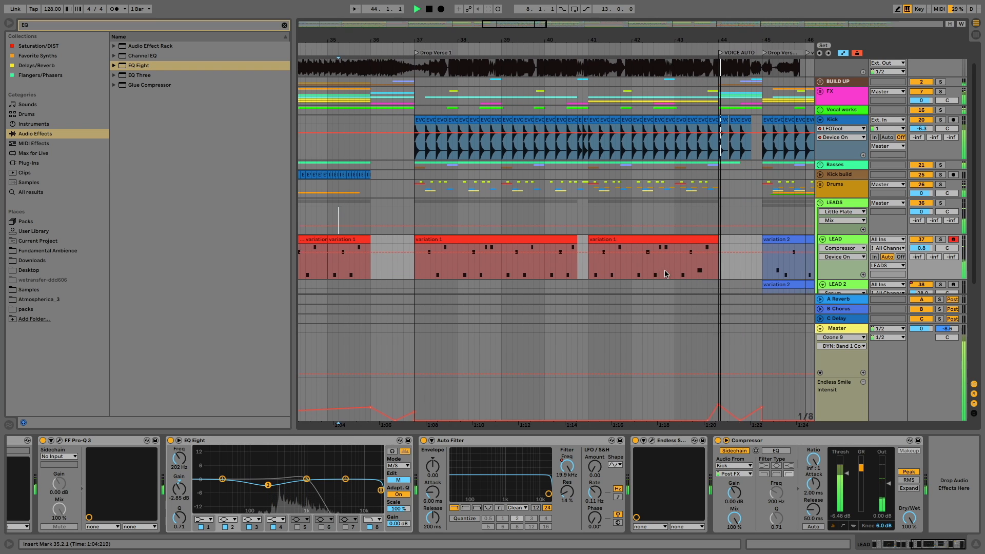
drag(846, 474, 847, 471)
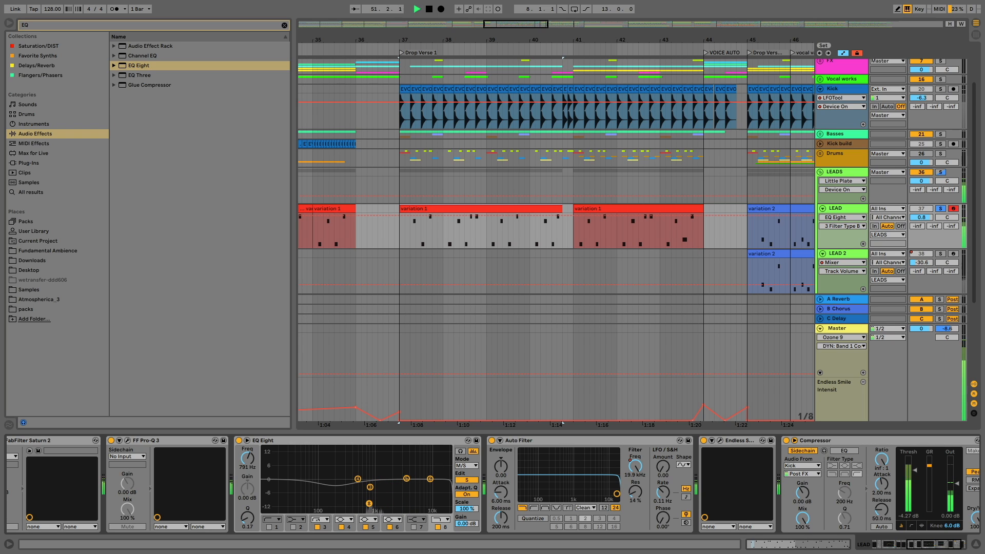
On EQ Eight's side signal, sweep the filter 3 low cut down and the filter 8 high cut up to 22 kHz
key(space)
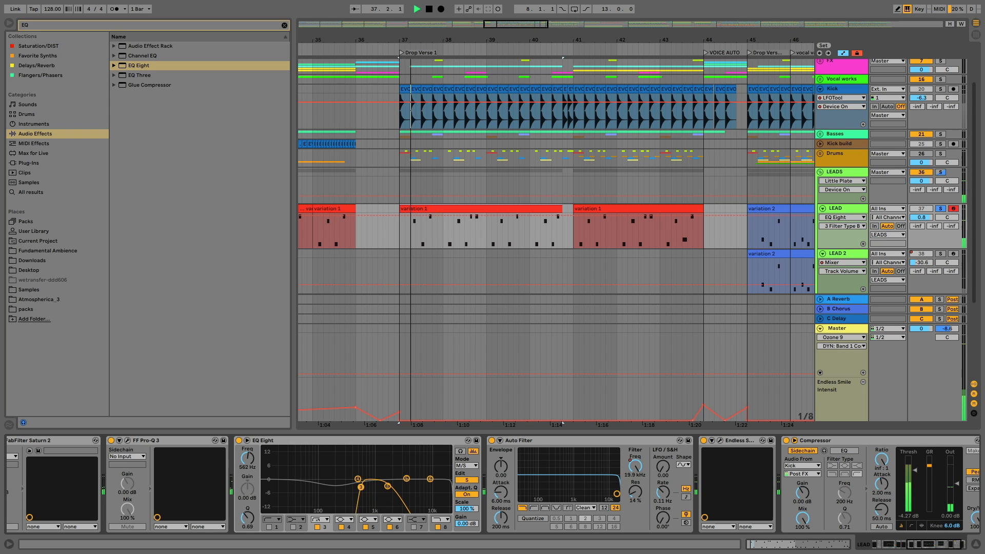
drag(370, 486, 324, 487)
drag(388, 486, 444, 495)
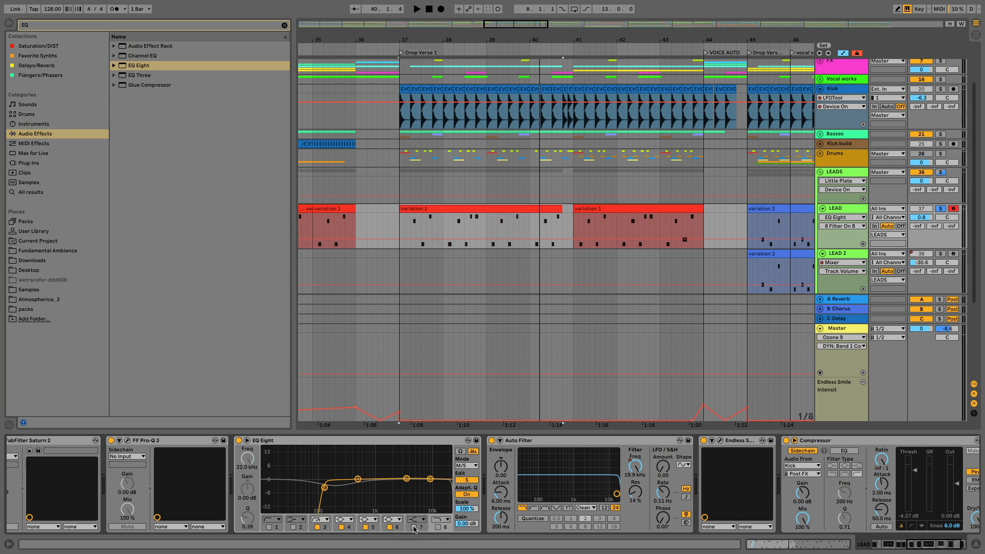
Lower the side signal's filter 7 shelf to about -7.56 dB at 587 Hz and cut about 11.8 dB at 272 Hz with filter 4
key(space)
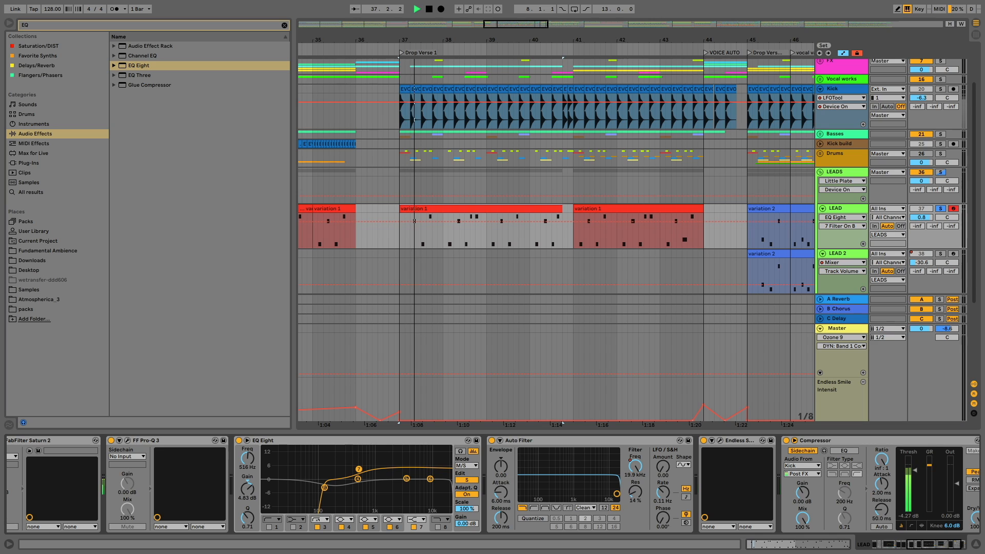
drag(359, 469, 363, 493)
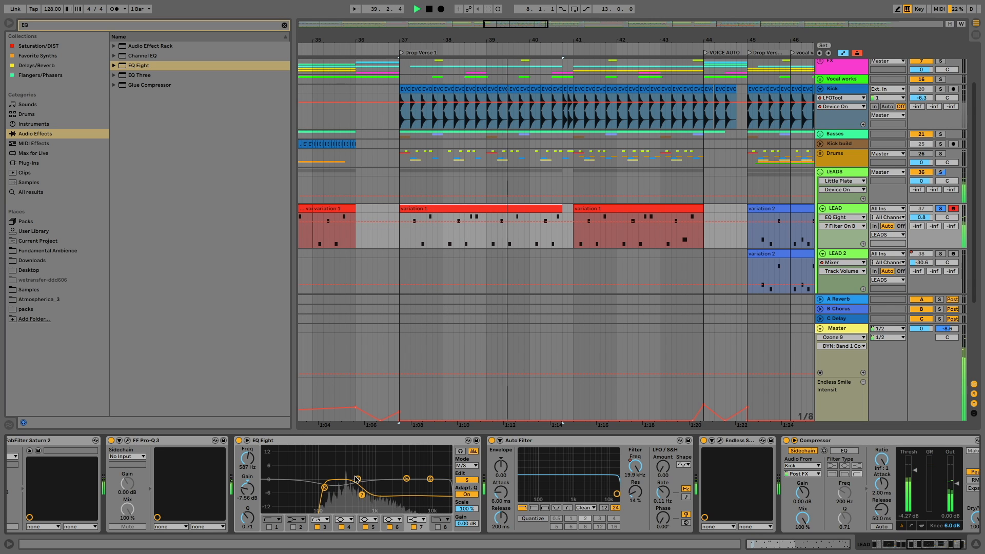
mouse_move(349, 478)
mouse_down()
mouse_move(345, 455)
mouse_move(346, 491)
mouse_up()
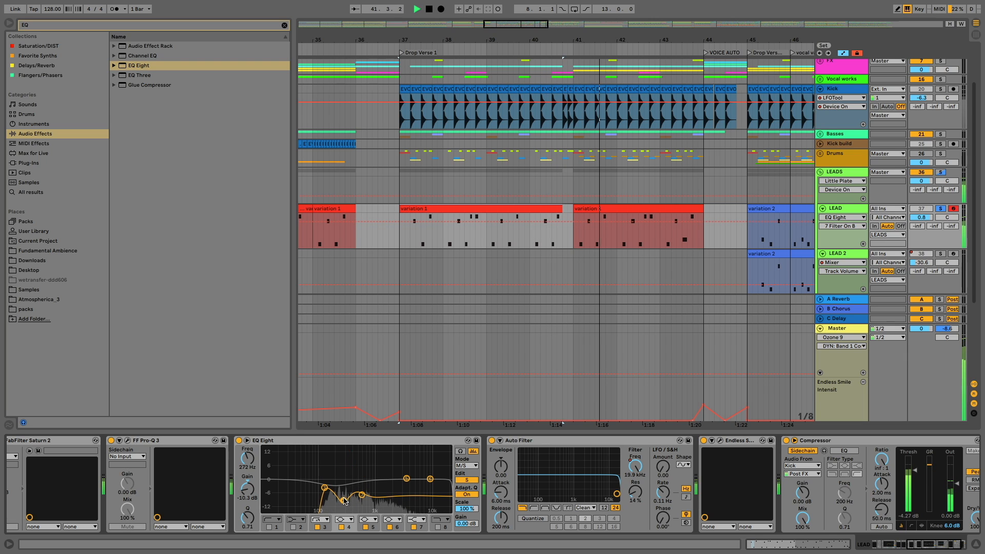
Compare LEAD with EQ Eight off and on, and raise the gain of filter 2 on its mid signal
click(239, 440)
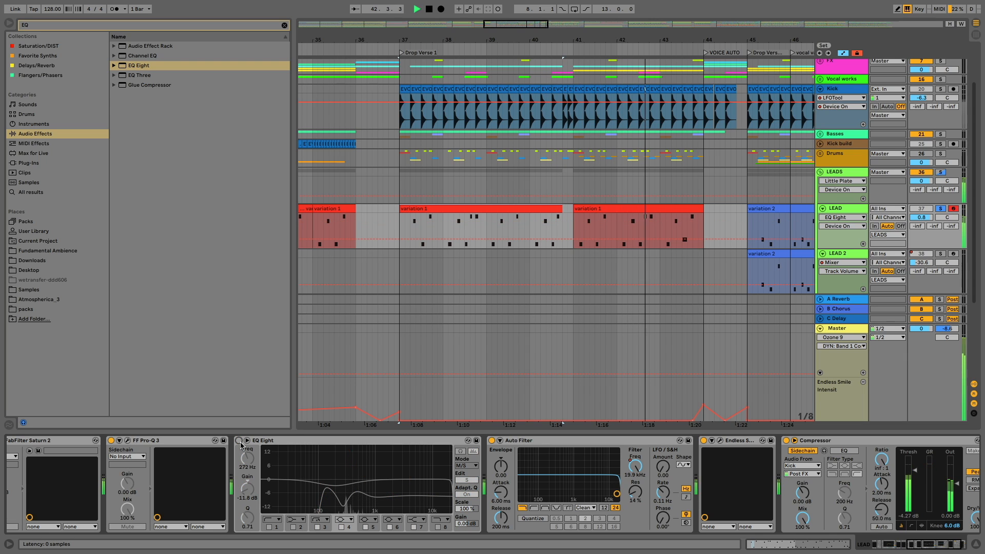
click(239, 441)
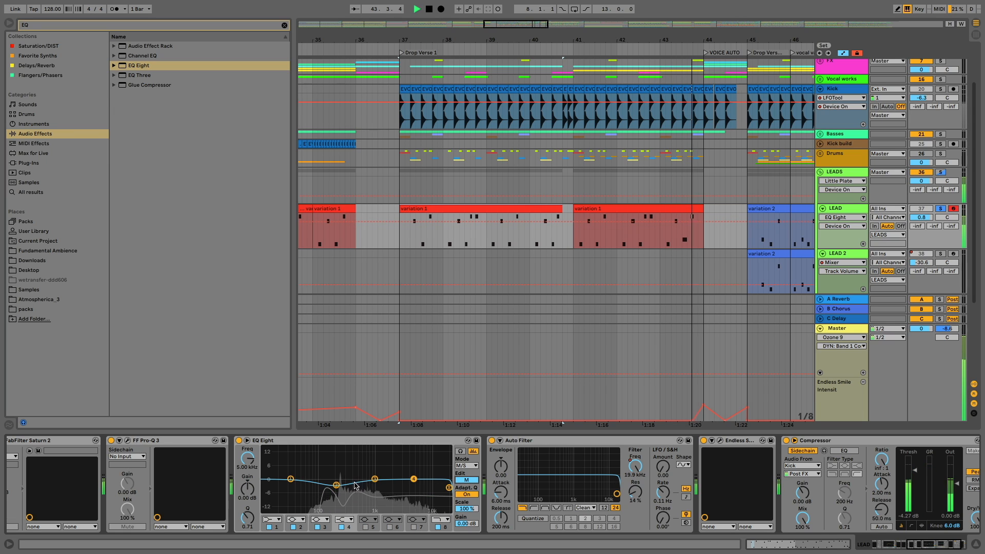
drag(336, 485, 338, 475)
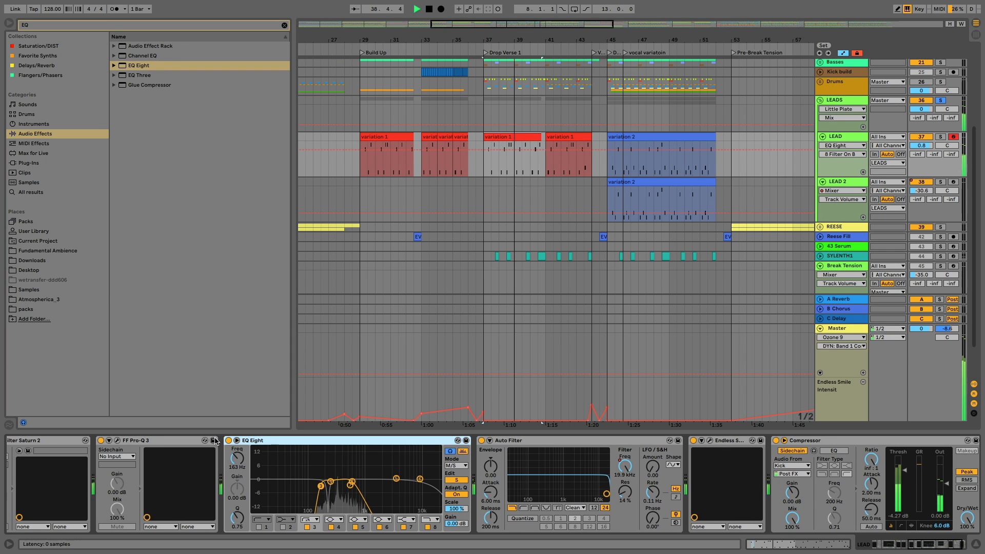
Bypass and re-enable EQ Eight to compare, and sweep a side-signal filter higher in frequency using its audition mode
click(227, 442)
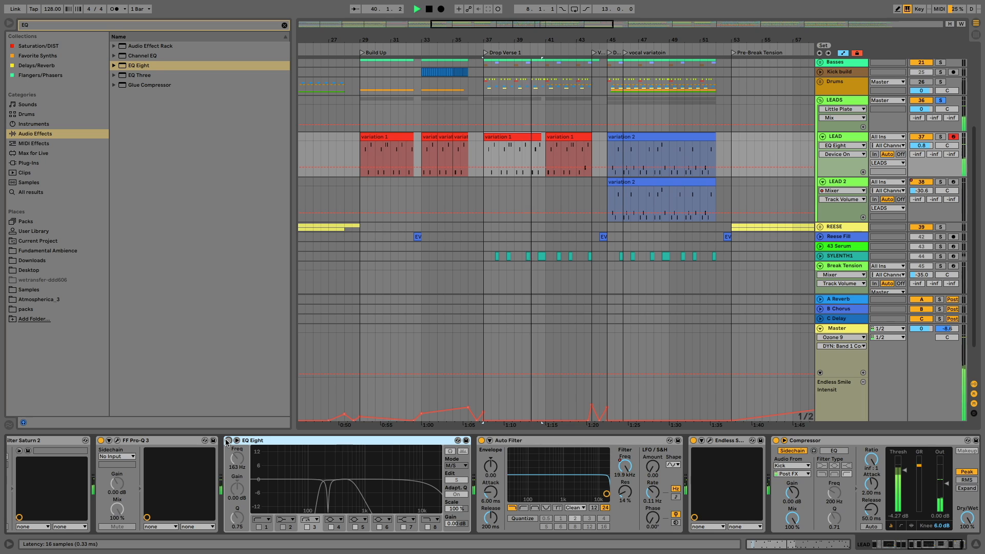
click(227, 442)
click(450, 452)
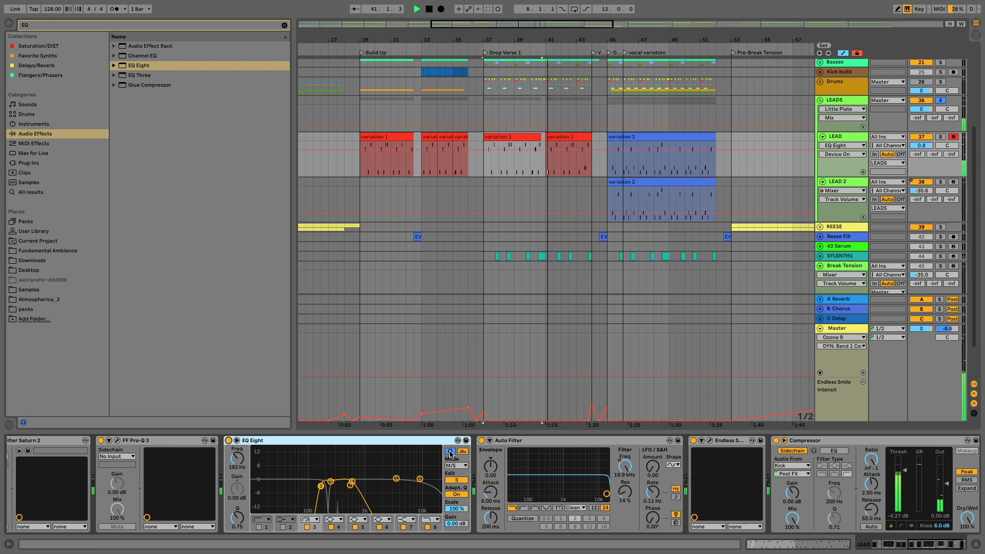
mouse_move(351, 485)
mouse_down()
mouse_move(433, 489)
mouse_move(370, 487)
mouse_up()
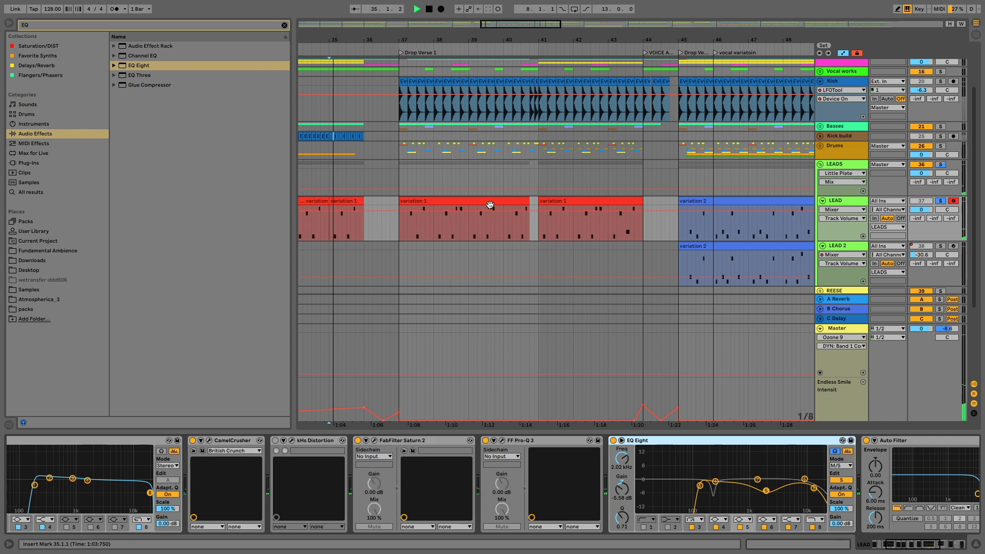
On EQ Eight's side signal, change filter 7 to a bell at about -7.07 dB and 899 Hz, then replay the drop and unsolo LEAD
click(490, 204)
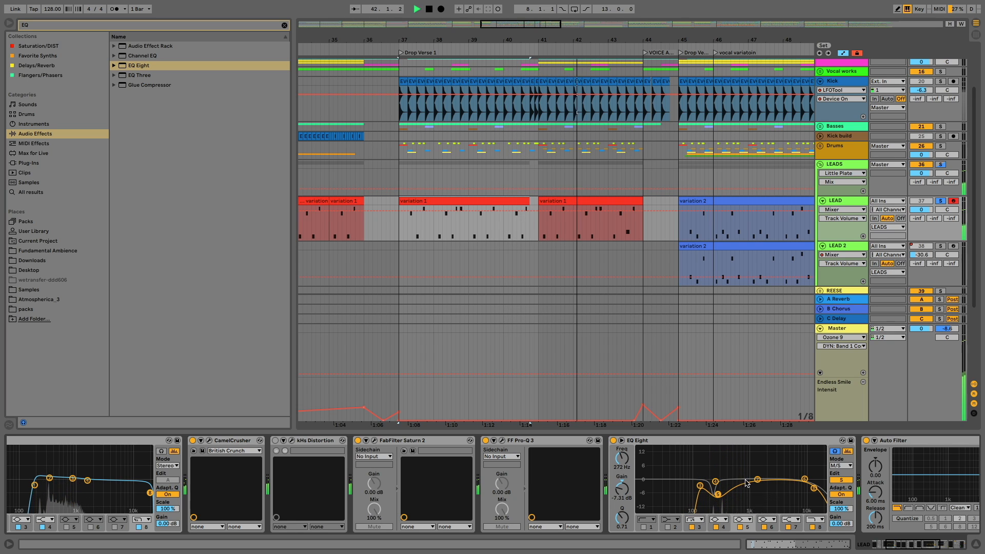
drag(757, 480, 747, 492)
click(790, 518)
click(792, 483)
key(space)
key(space)
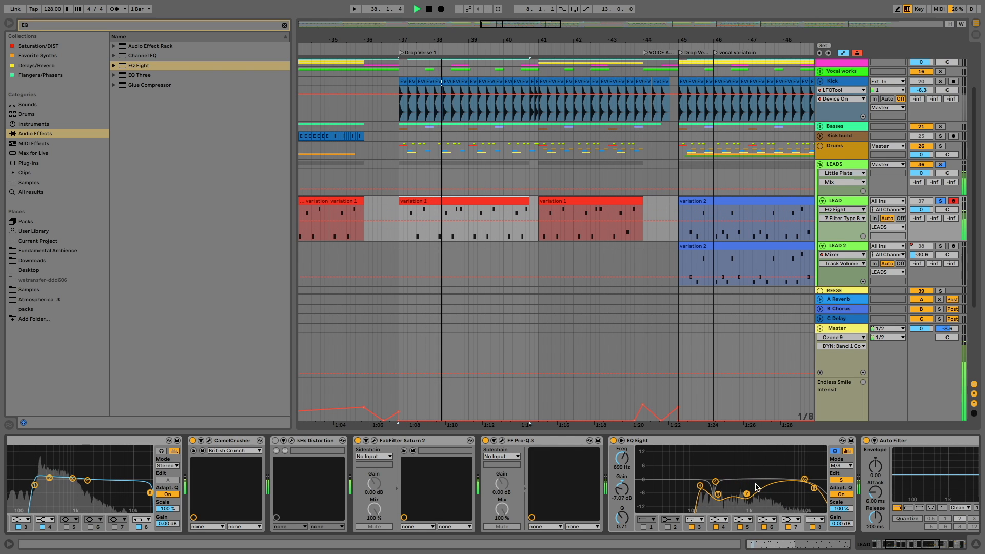
click(941, 201)
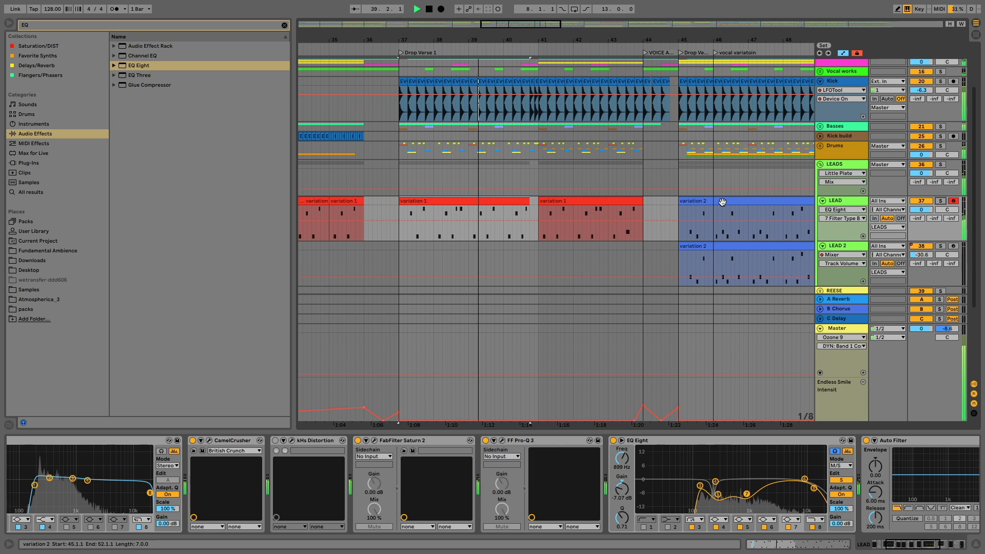
Raise the Mix and Decay slightly in the Little Plate reverb on the LEADS group, then close the plug-in
click(844, 165)
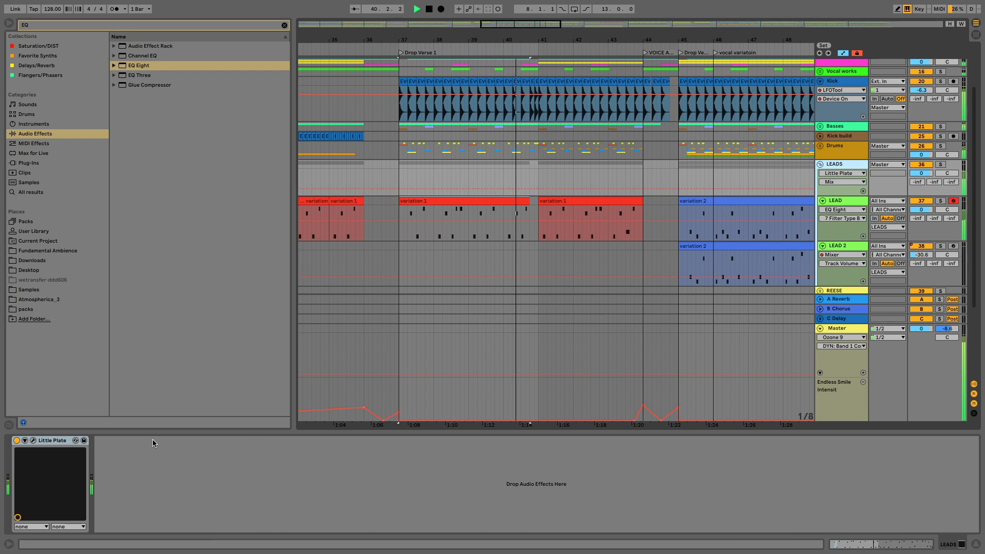
drag(475, 169, 475, 161)
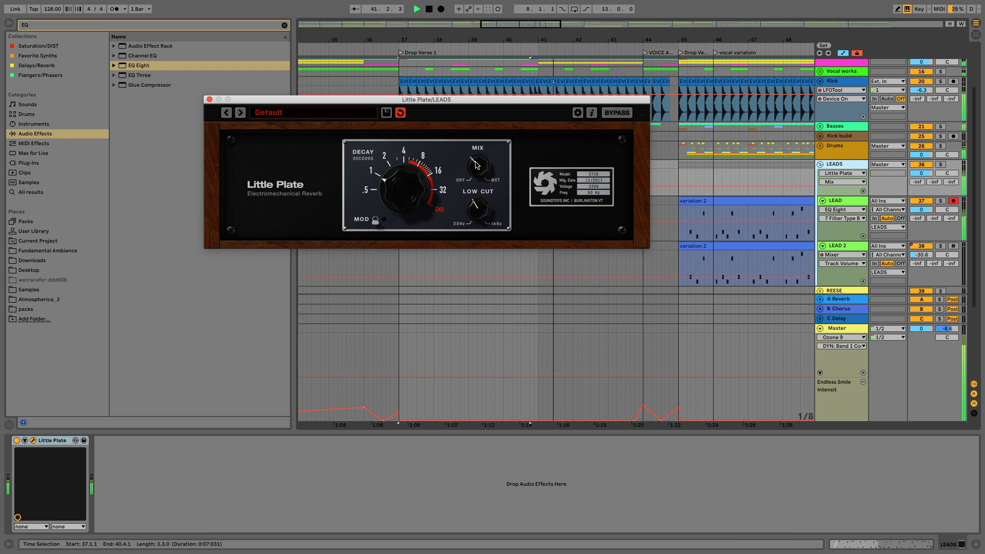
drag(396, 190, 397, 184)
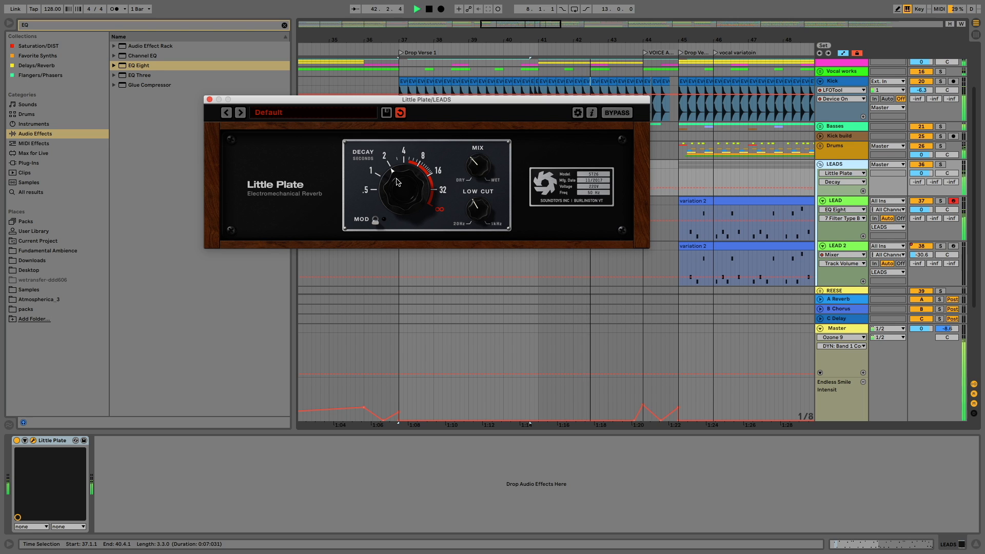
click(209, 99)
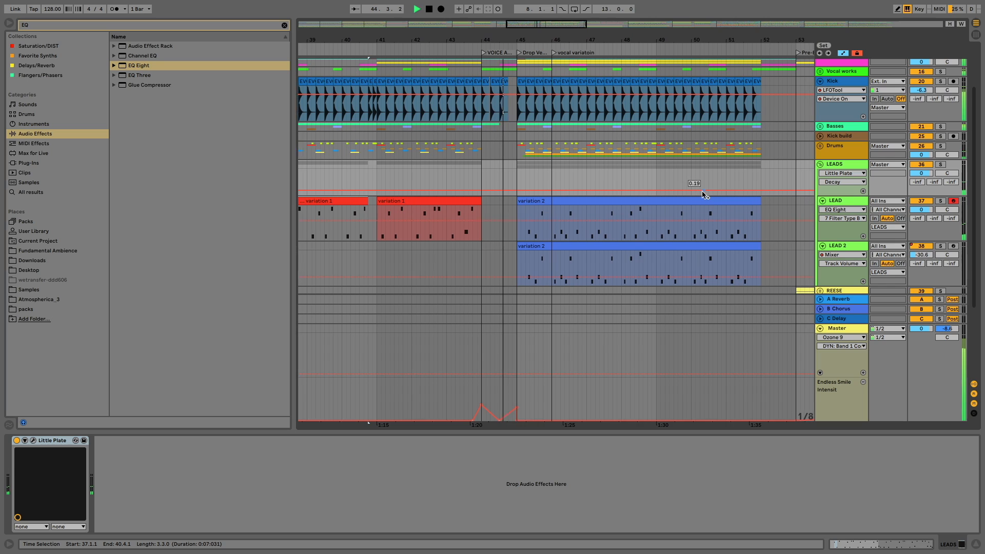
Solo LEAD and audition its Serum patch with the Env 1 decay at 306 ms and the LOW OCTAVE PLZ macro at 0%
scroll(703, 194, left, 6)
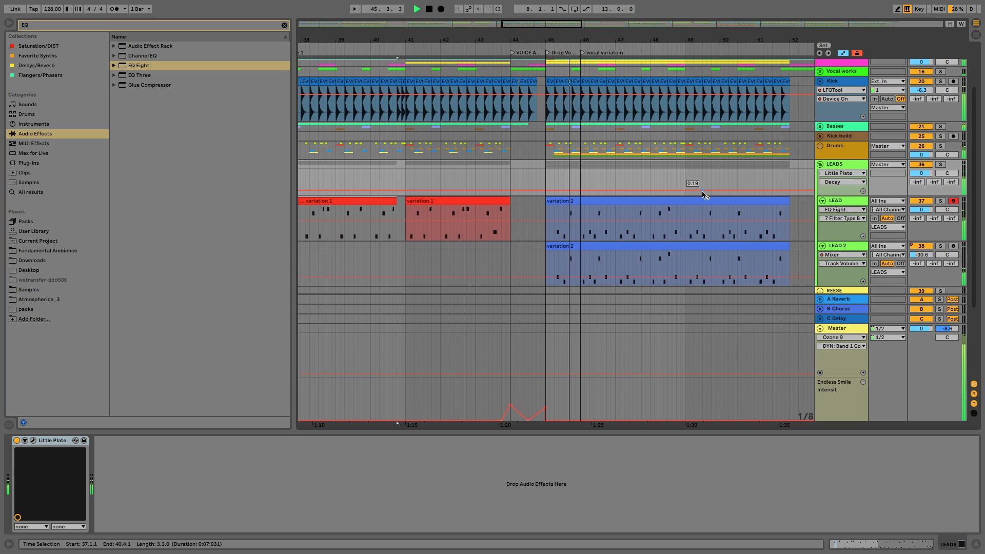
click(841, 201)
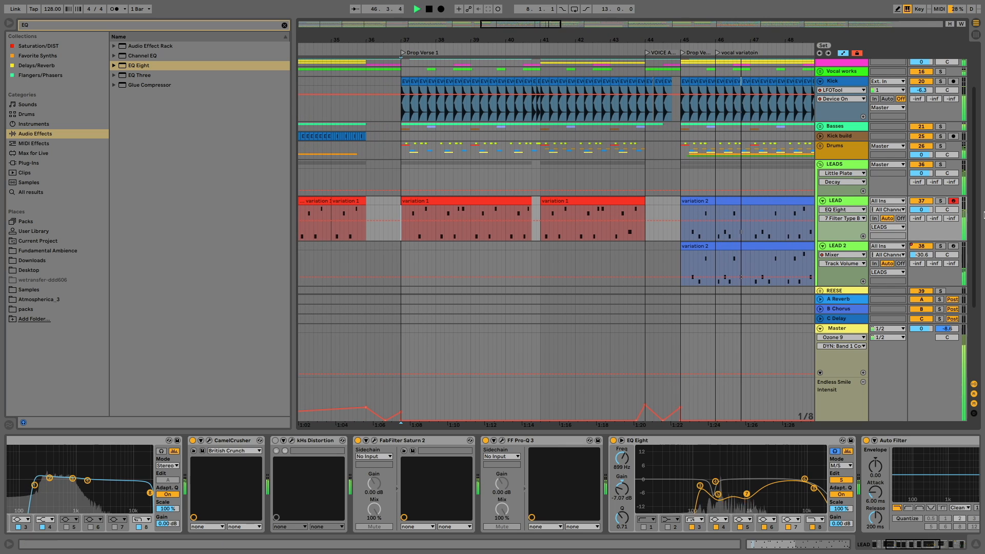
click(940, 202)
scroll(348, 405, left, 1)
scroll(308, 462, left, 8)
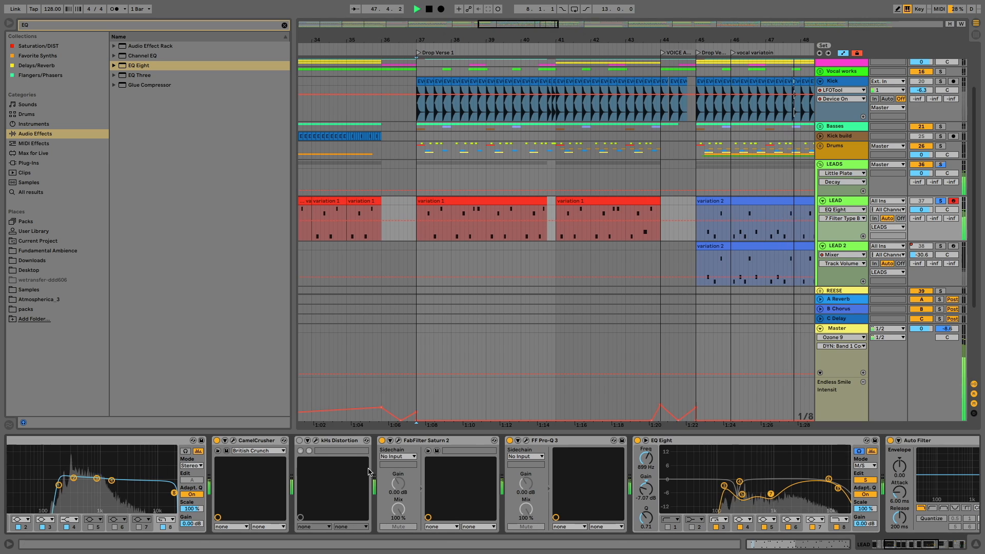
click(26, 448)
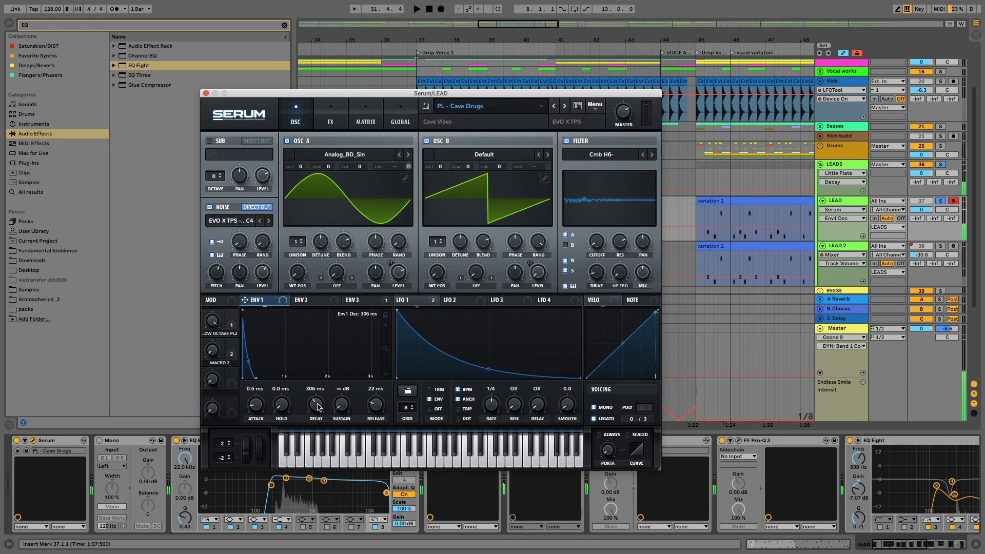
click(213, 322)
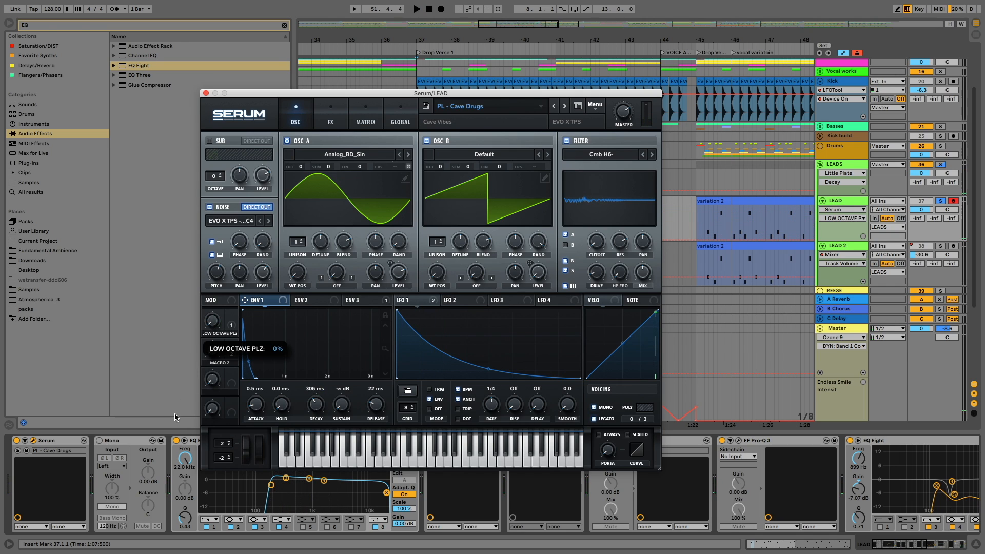
key(space)
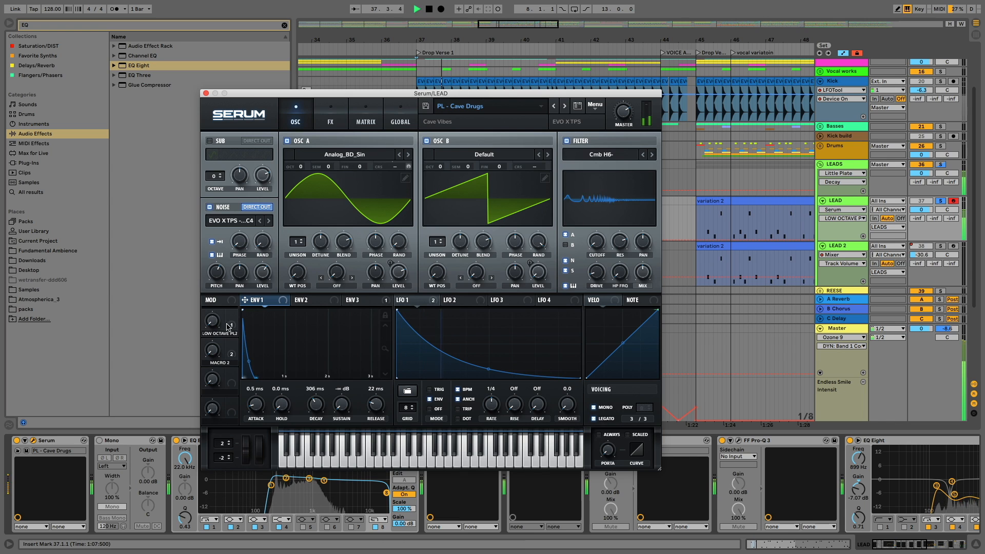
click(206, 94)
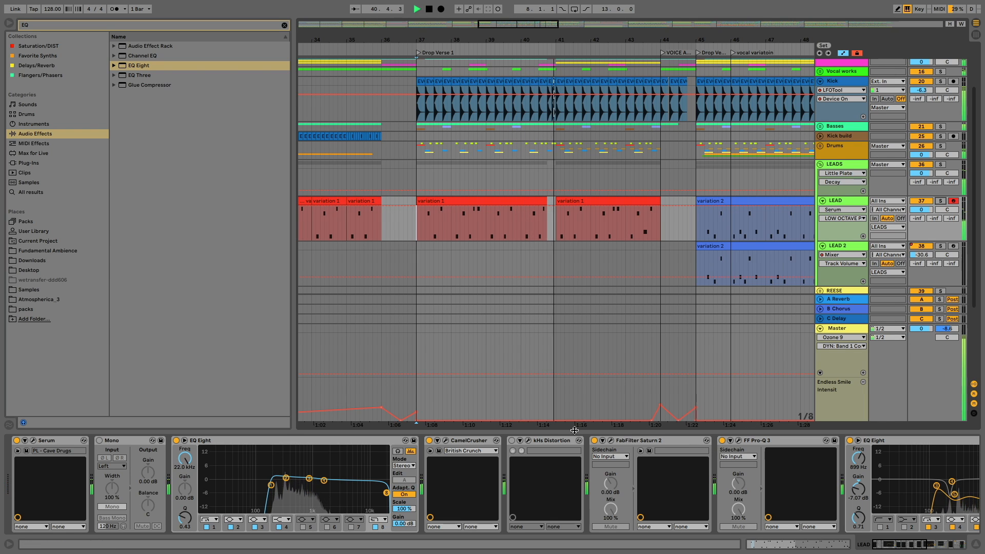
Turn kHs Distortion on LEAD on and off again to compare the sound
click(512, 444)
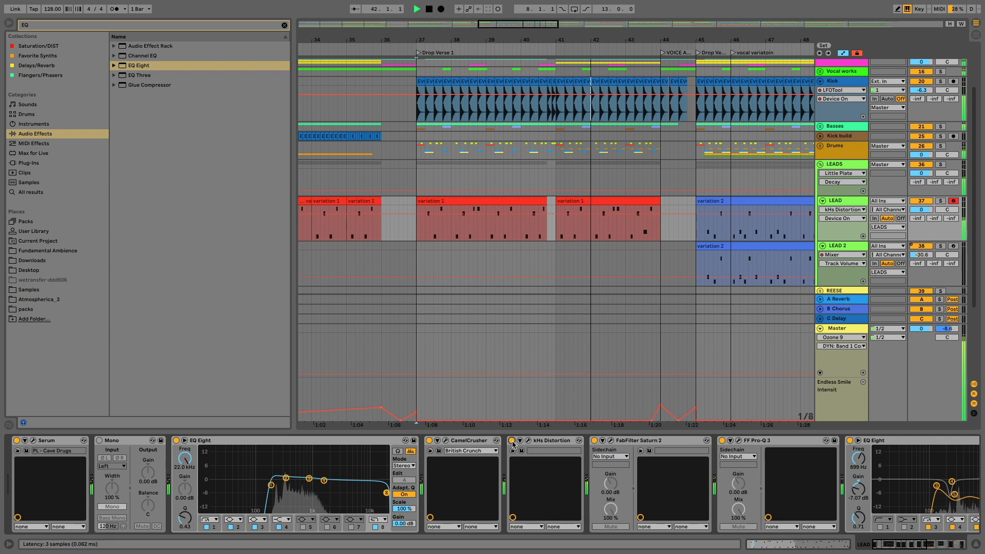
click(511, 442)
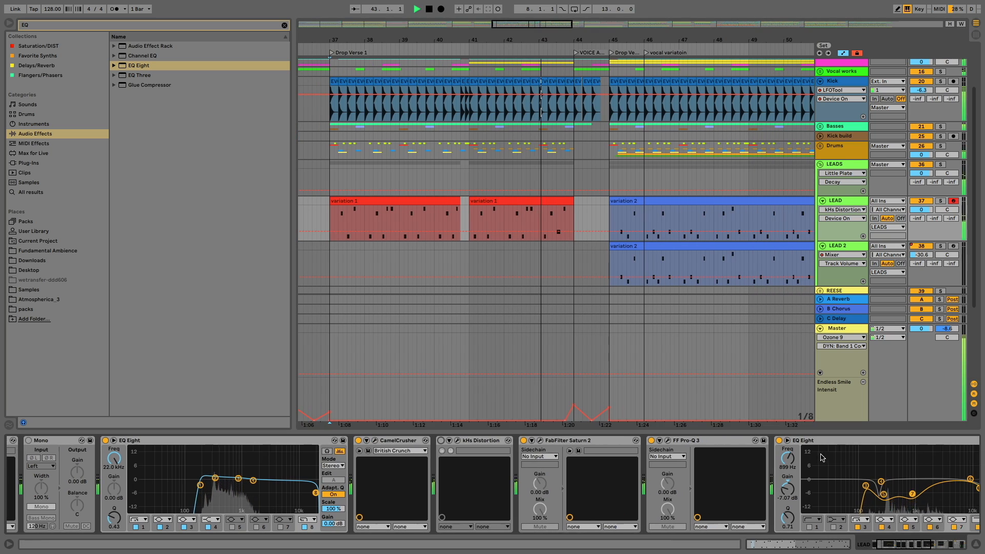
scroll(820, 457, right, 5)
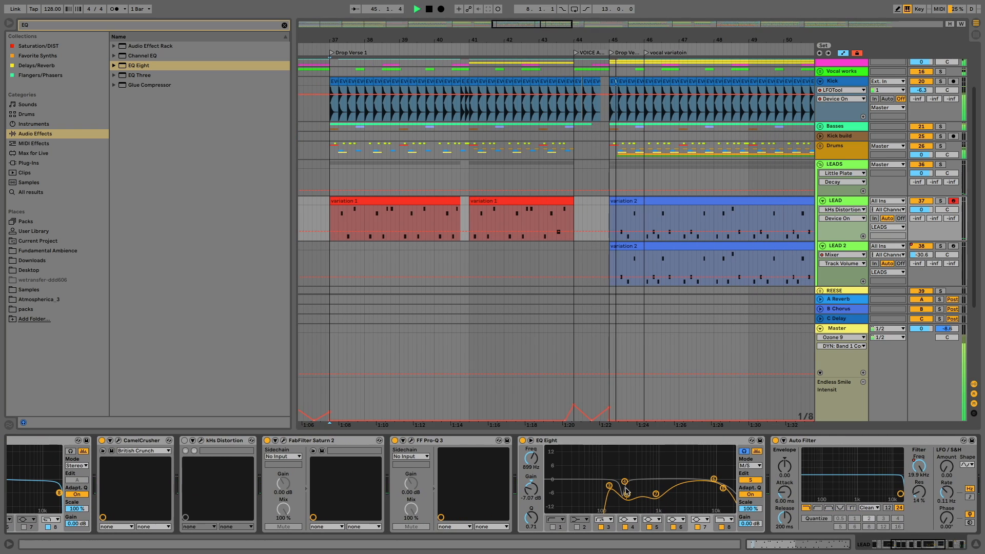
Drag the filter 8 high cut on EQ Eight's side signal down to 14.1 Hz and listen to LEAD soloed
drag(722, 488, 556, 505)
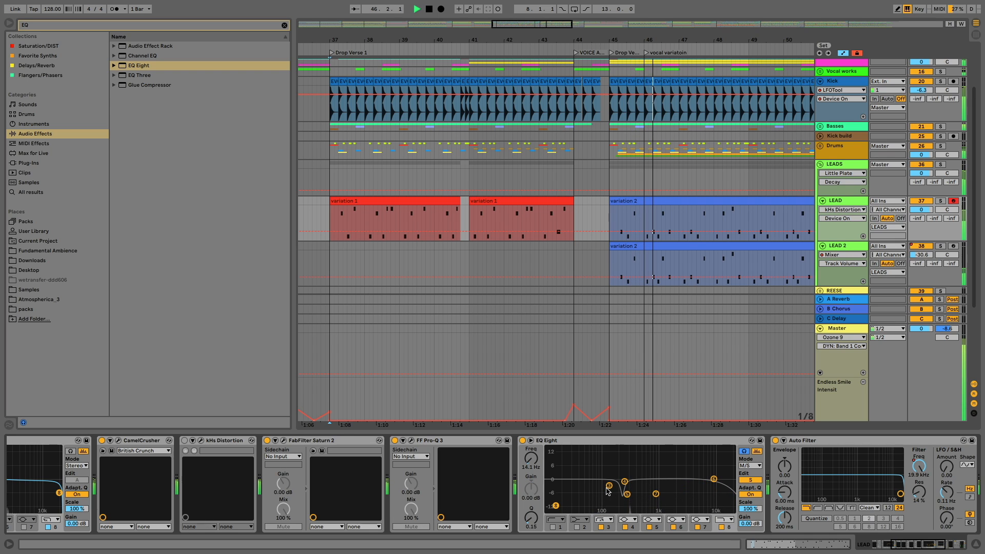
click(940, 200)
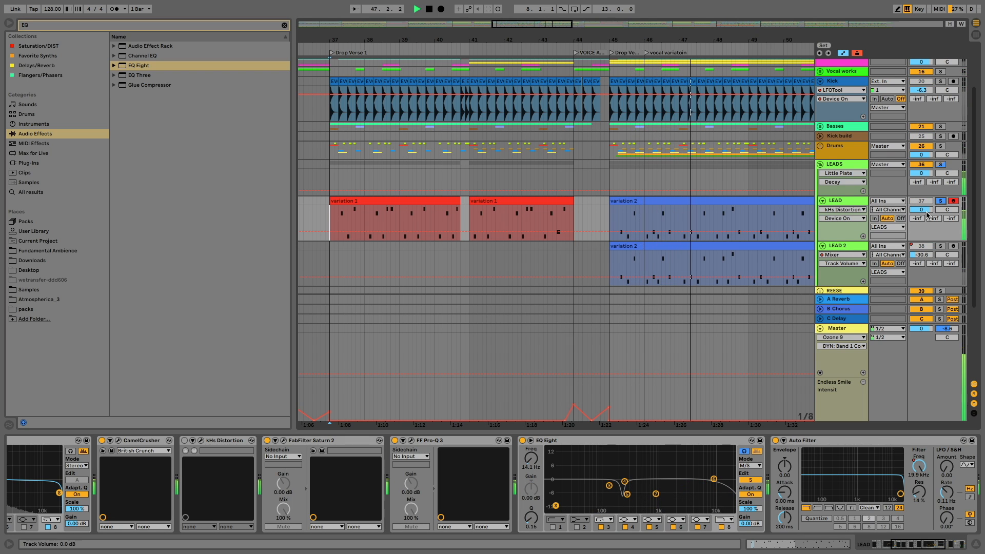
click(793, 177)
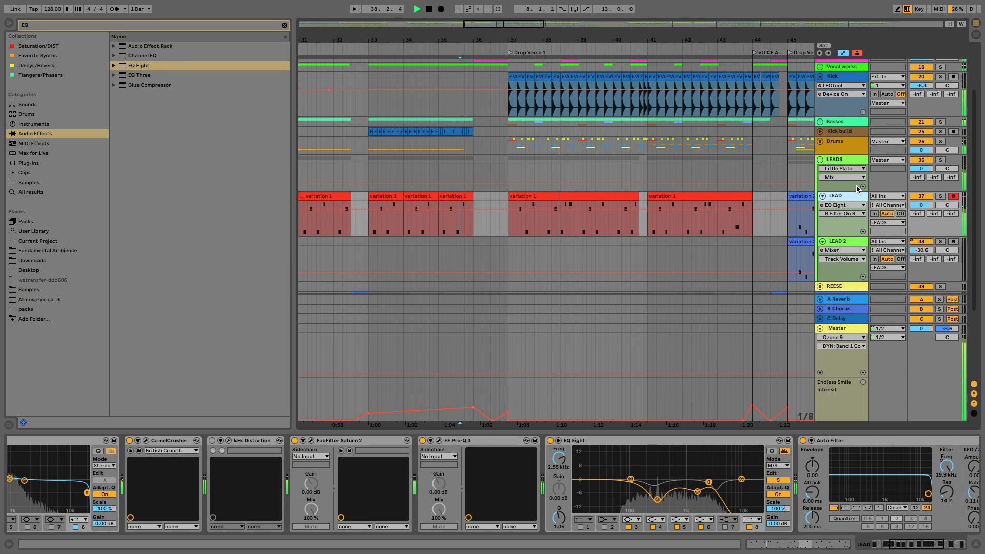
Check the Intensity setting of Endless Smile on LEAD, close it, and play from the variation 1 clip at bar 35
scroll(759, 442, down, 10)
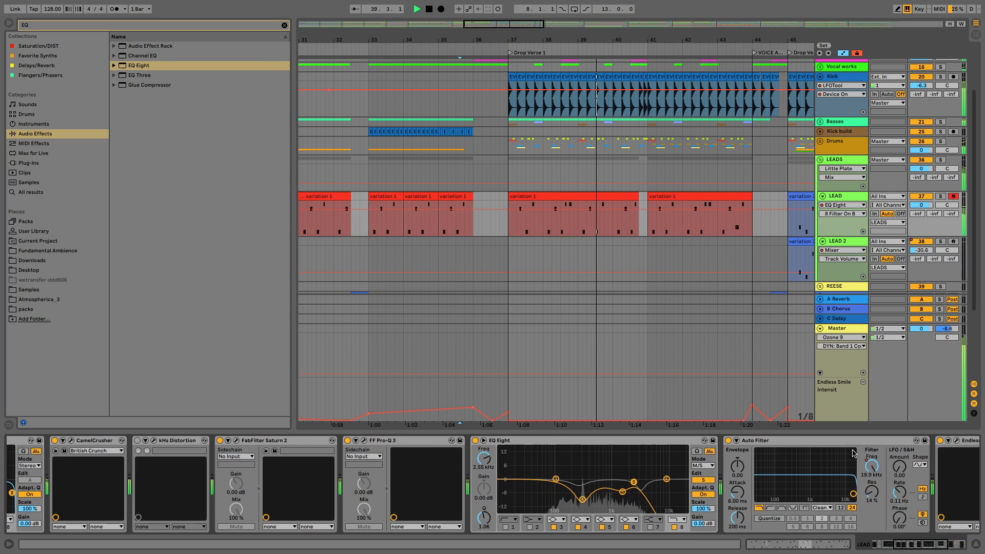
click(759, 441)
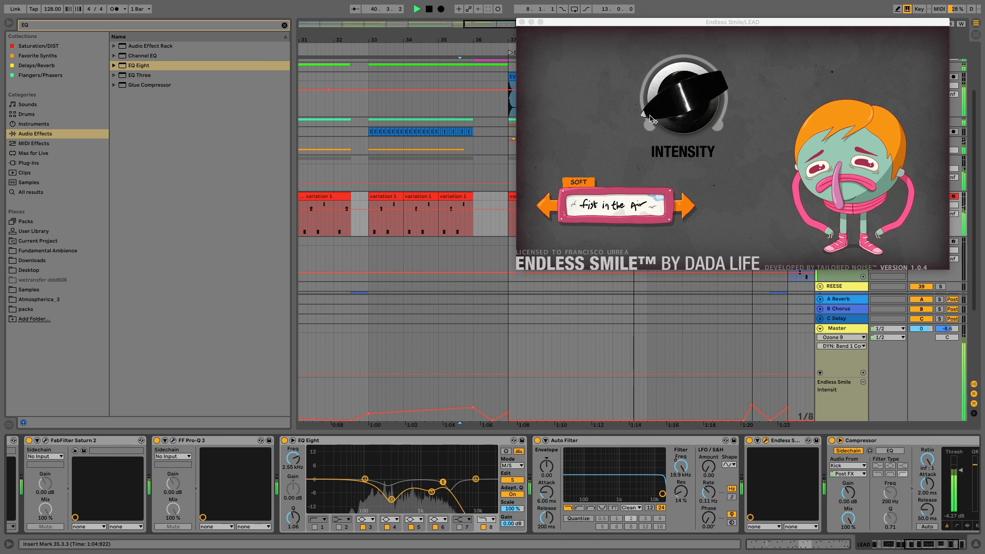
click(522, 22)
key(minus)
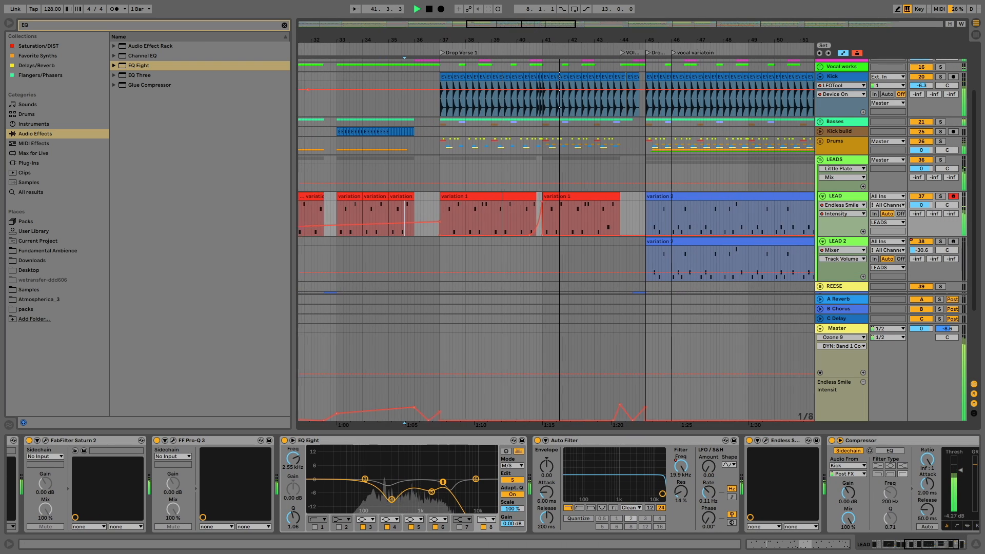
click(398, 198)
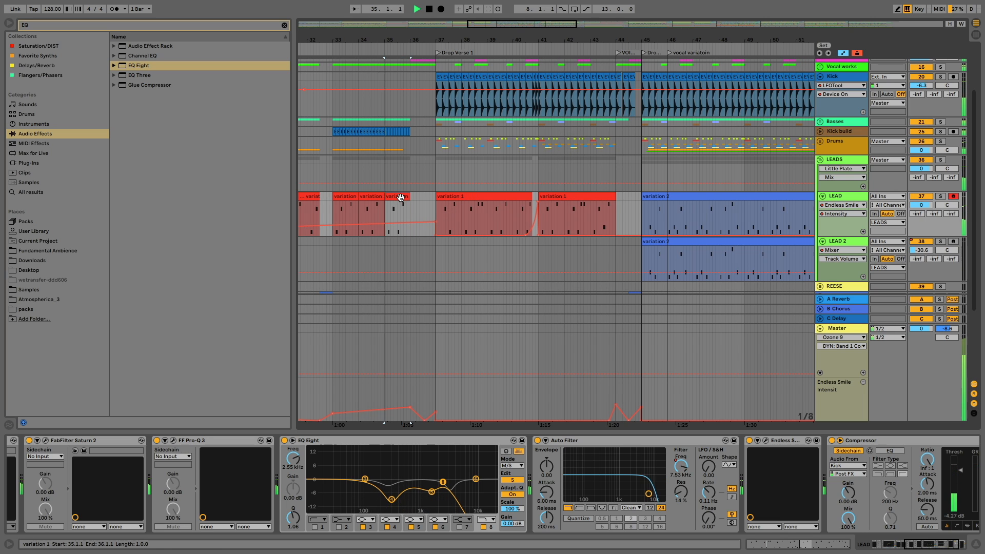
Listen into Drop Verse 1 while displaying the Drums group's device chain
scroll(800, 211, up, 3)
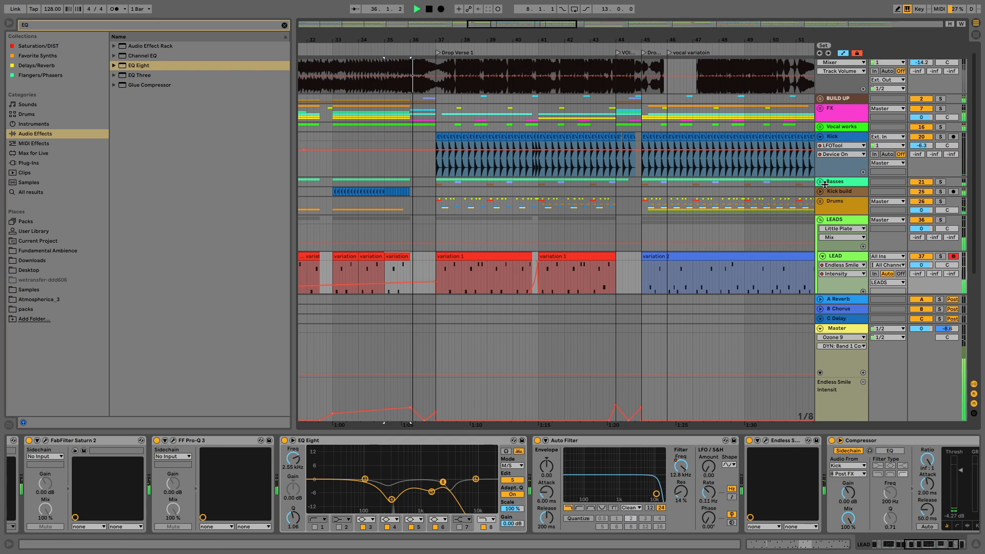
key(Up)
key(Up)
scroll(759, 215, down, 5)
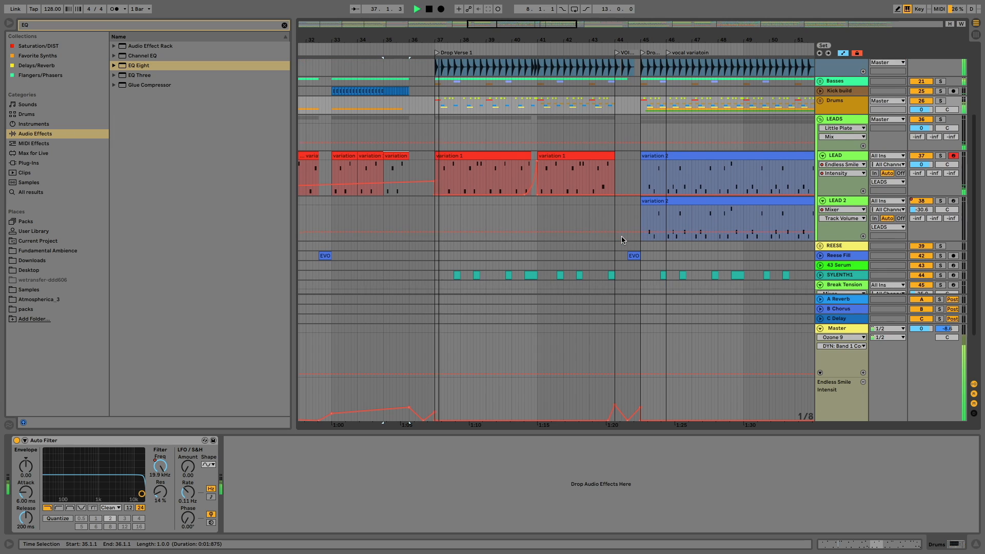
Review LEAD's device chain, opening CamelCrusher and FabFilter Saturn 2 side by side and highlighting the EQ Eight before and after them
click(850, 156)
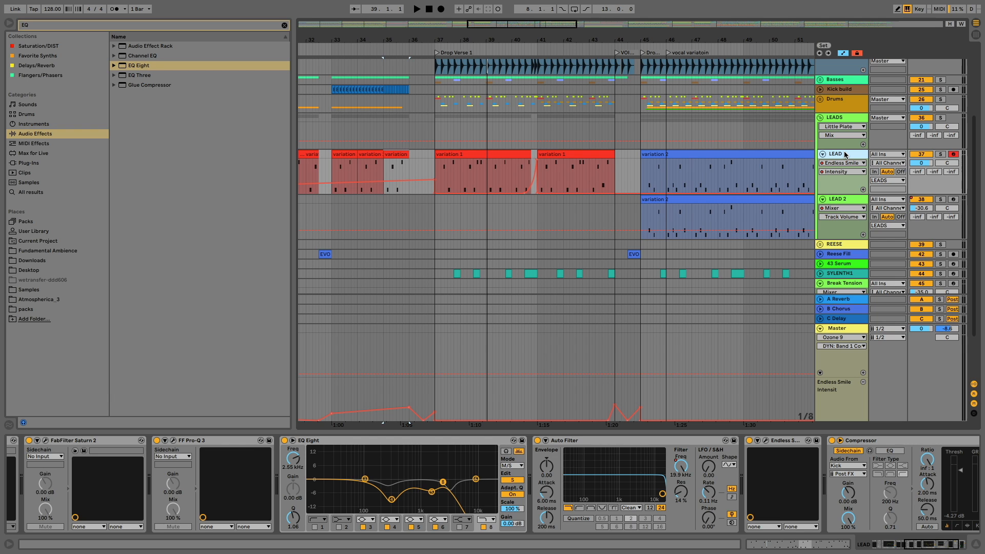
scroll(312, 530, left, 10)
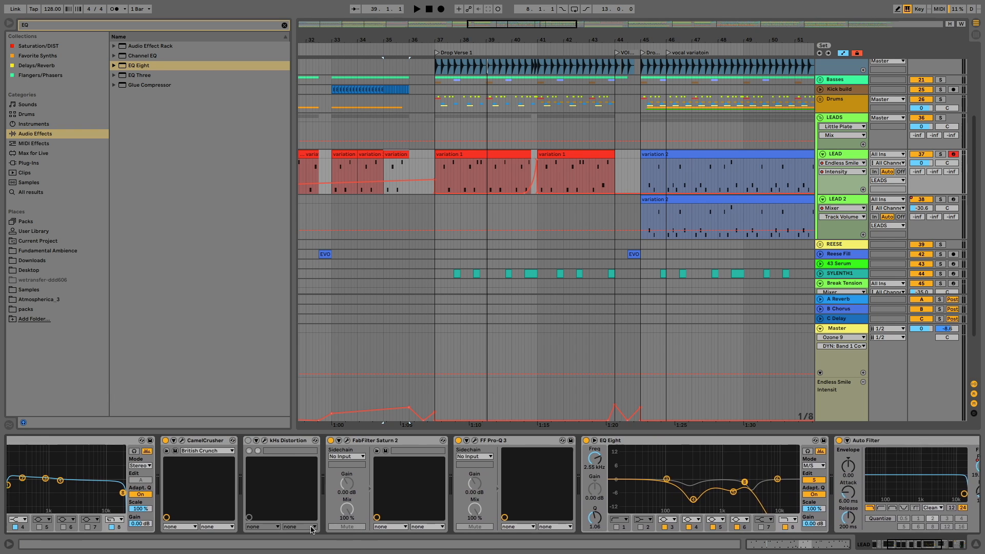
scroll(312, 530, right, 5)
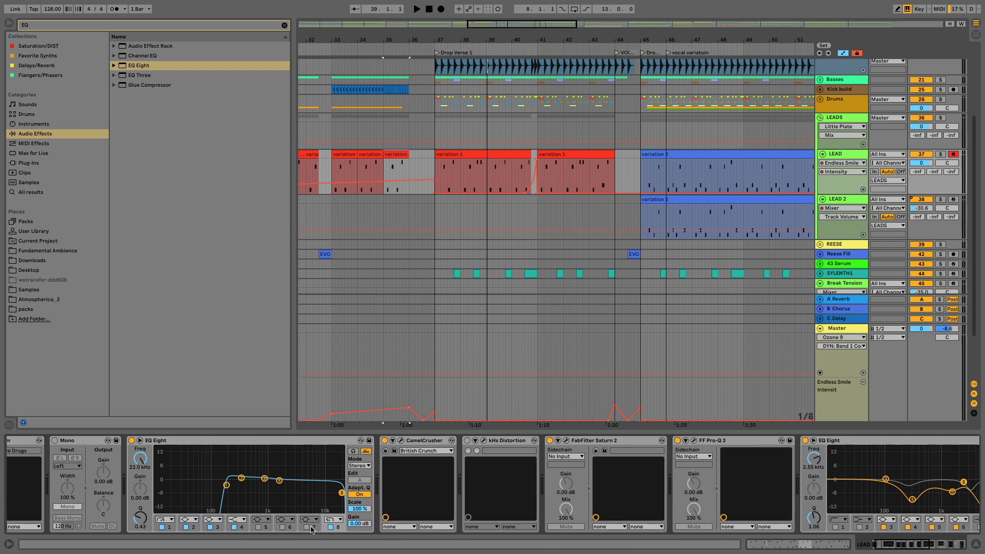
scroll(312, 529, right, 2)
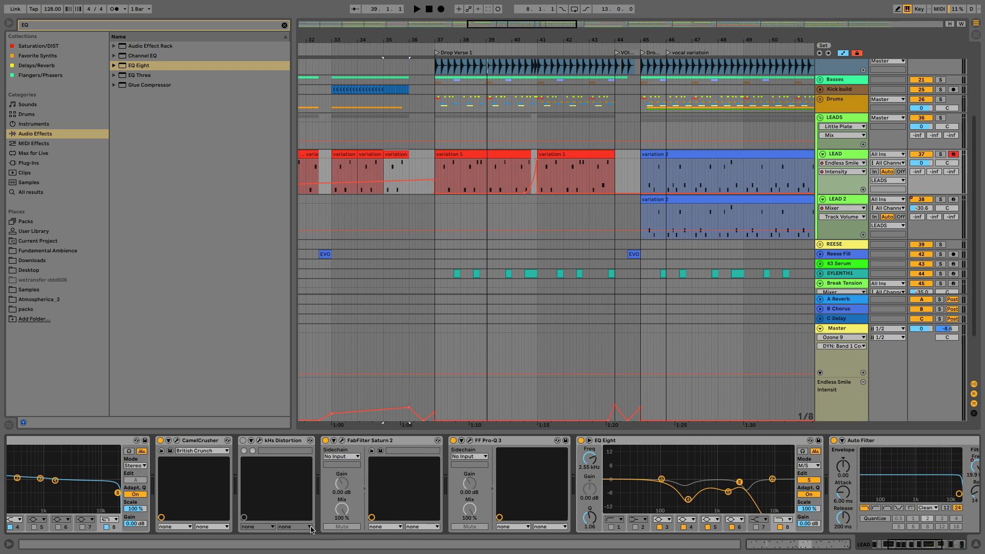
scroll(409, 500, left, 10)
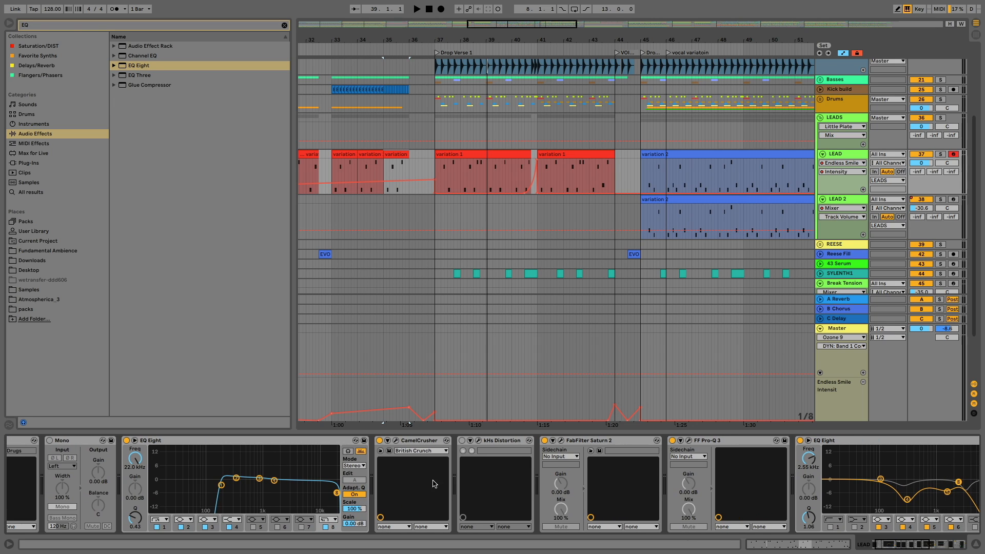
click(395, 440)
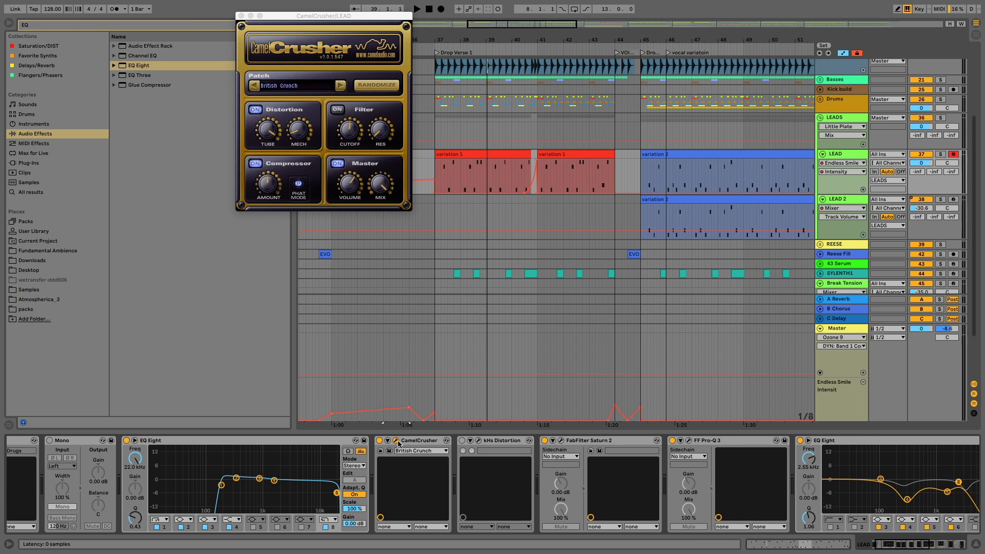
click(561, 441)
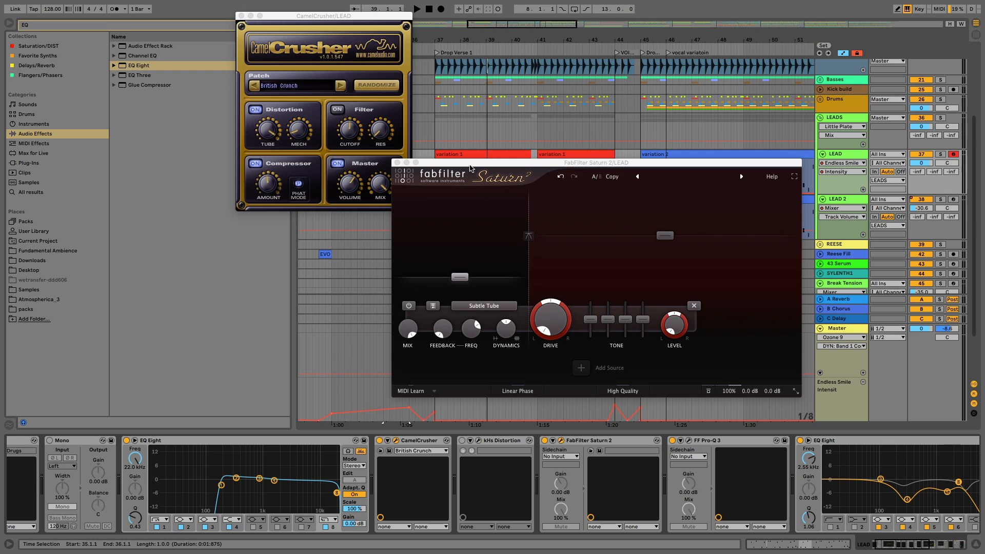
drag(320, 21, 311, 122)
click(257, 442)
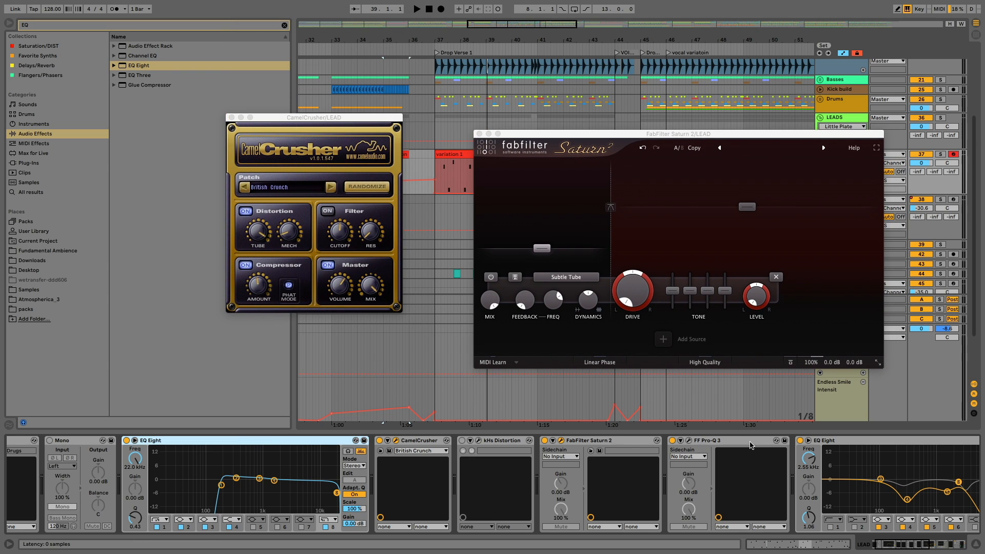
click(696, 441)
click(831, 445)
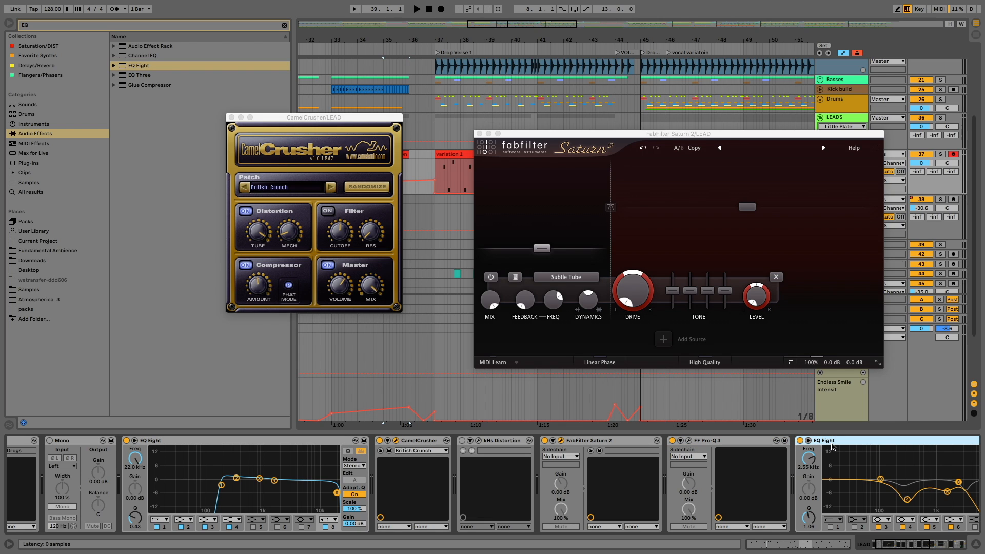
Review the first EQ Eight's filter 1 low cut, kHs Distortion and CamelCrusher on LEAD, and close the CamelCrusher window
click(288, 440)
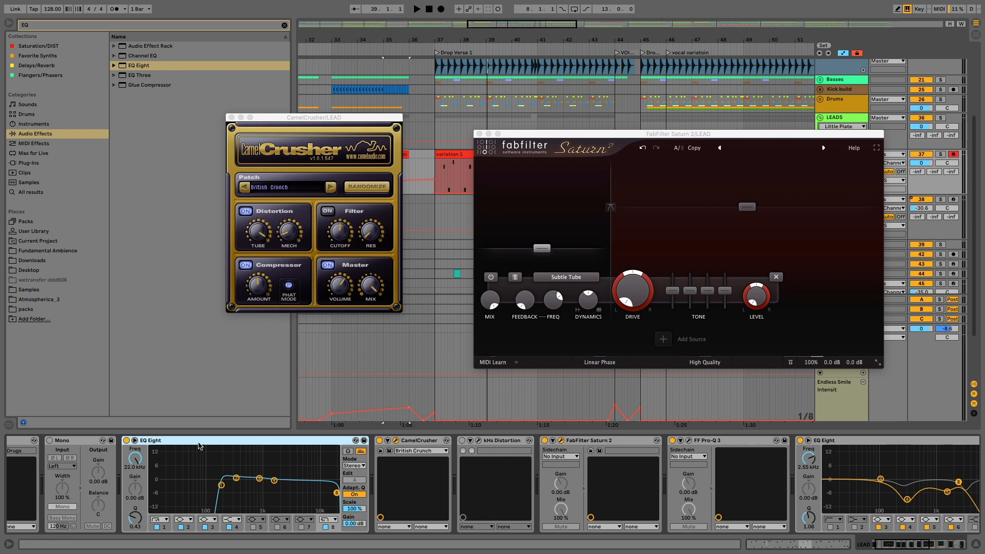
click(222, 487)
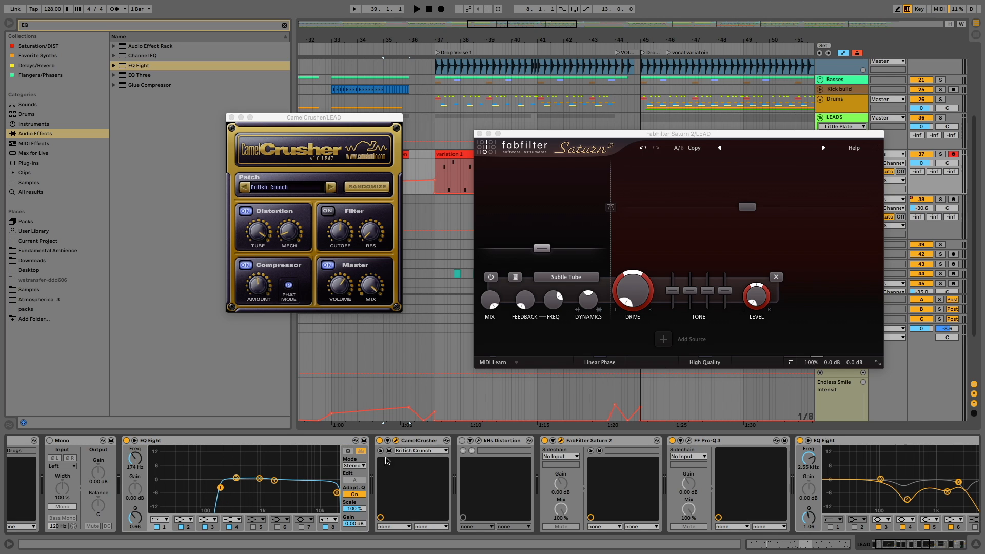
click(503, 442)
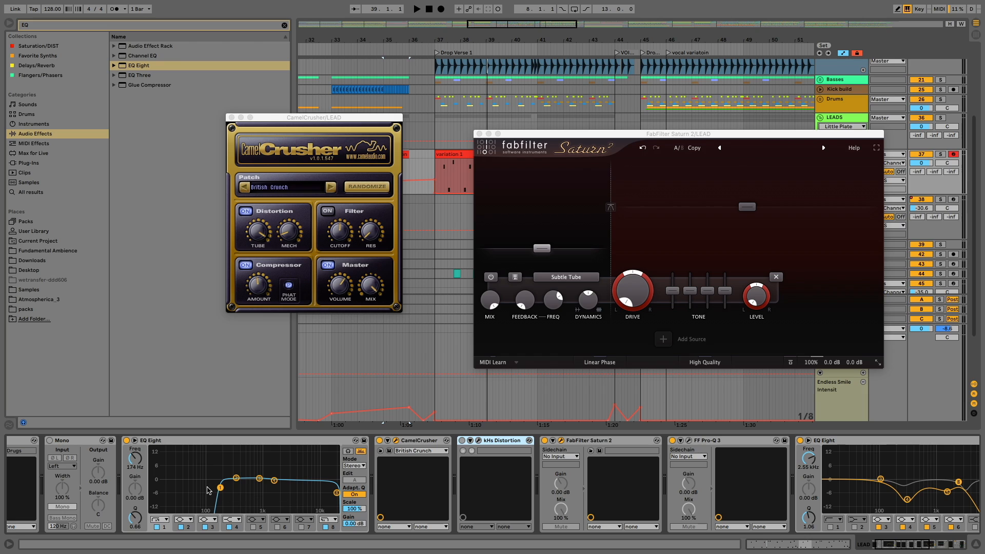
click(395, 441)
click(394, 441)
click(232, 118)
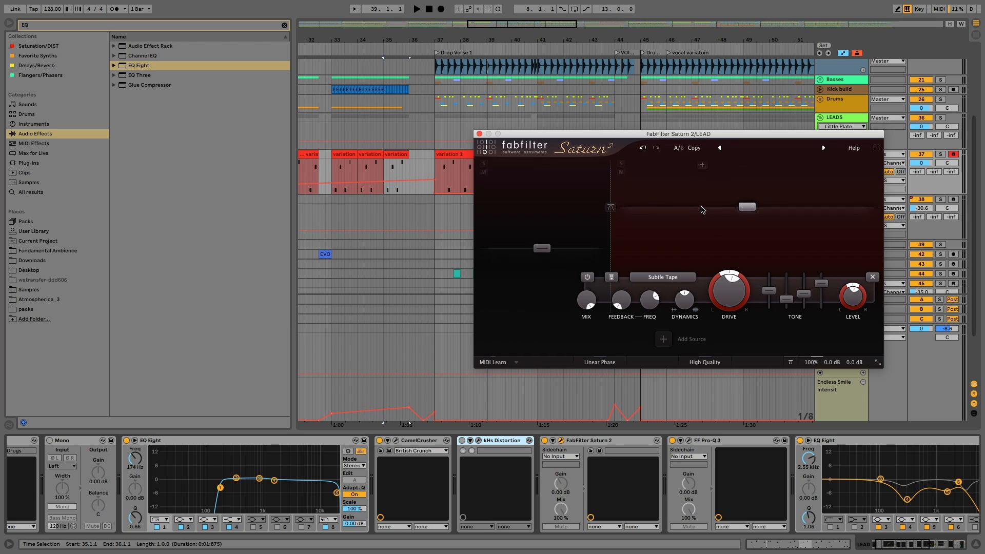
Lower Band 2 Presence in LEAD's FabFilter Saturn 2 to +2.49 dB and close the plug-in window
click(677, 278)
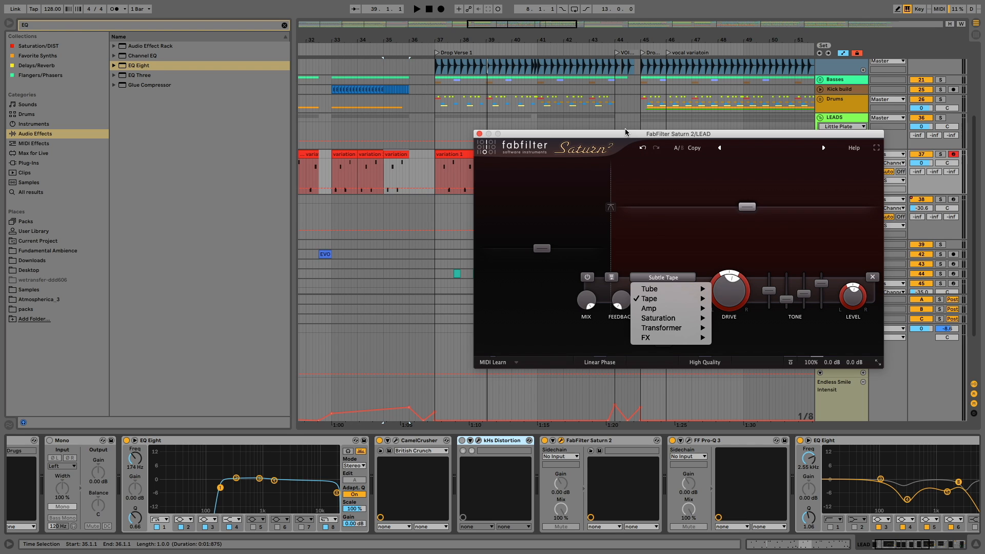
drag(619, 135, 362, 163)
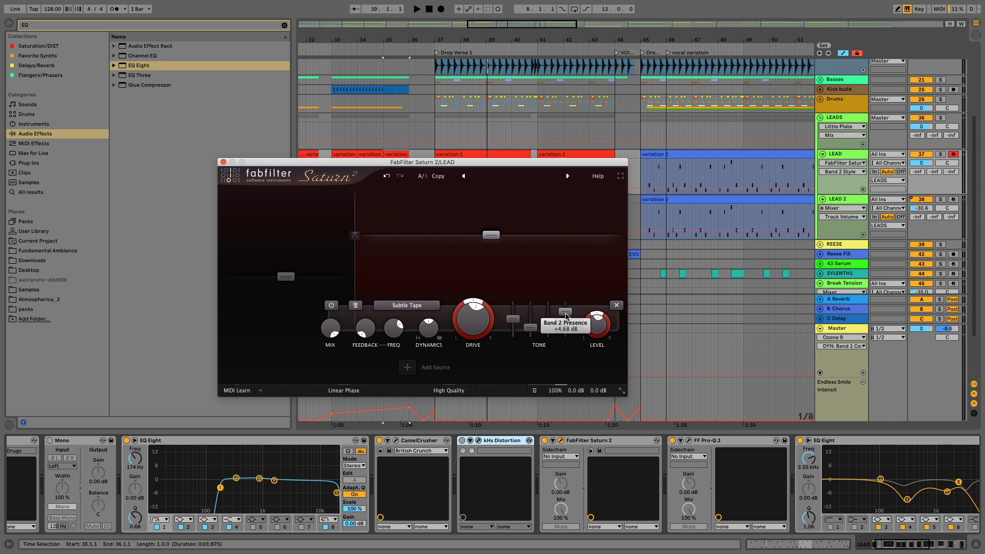
drag(566, 316, 565, 318)
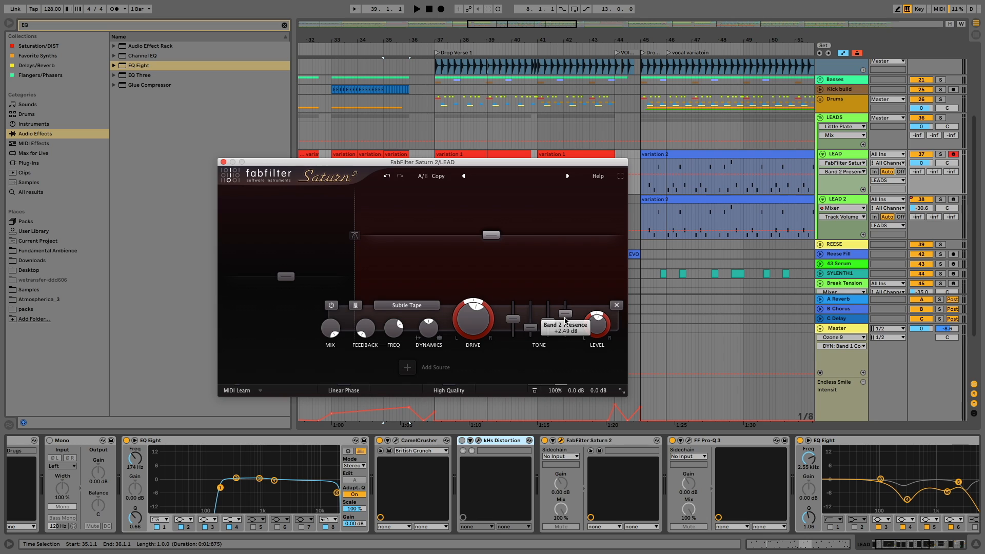
click(223, 162)
Inspect LEAD's FF Pro-Q 3 curve, CamelCrusher and FabFilter Saturn 2 settings one after another, closing each window
scroll(642, 487, right, 2)
click(640, 440)
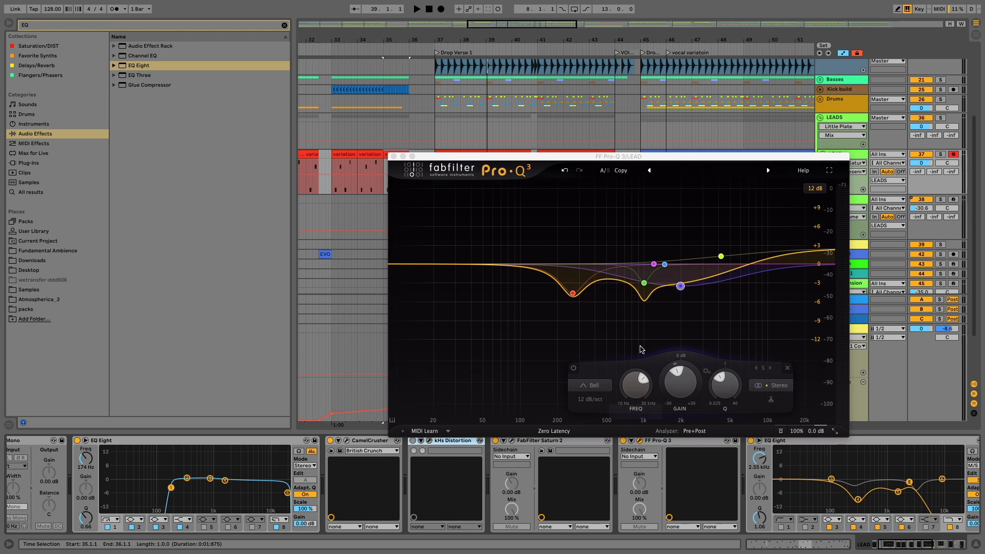
click(396, 157)
click(347, 440)
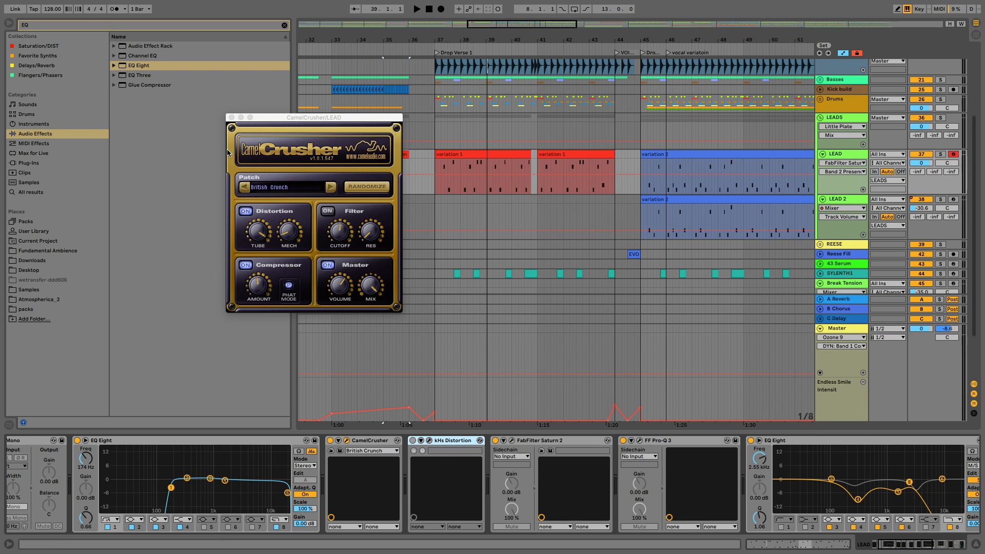
click(231, 118)
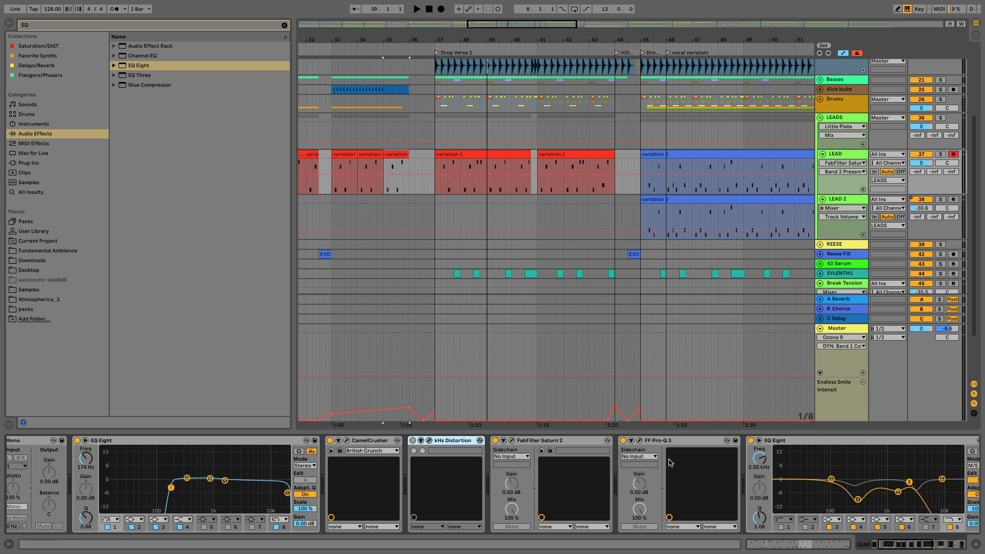
click(509, 441)
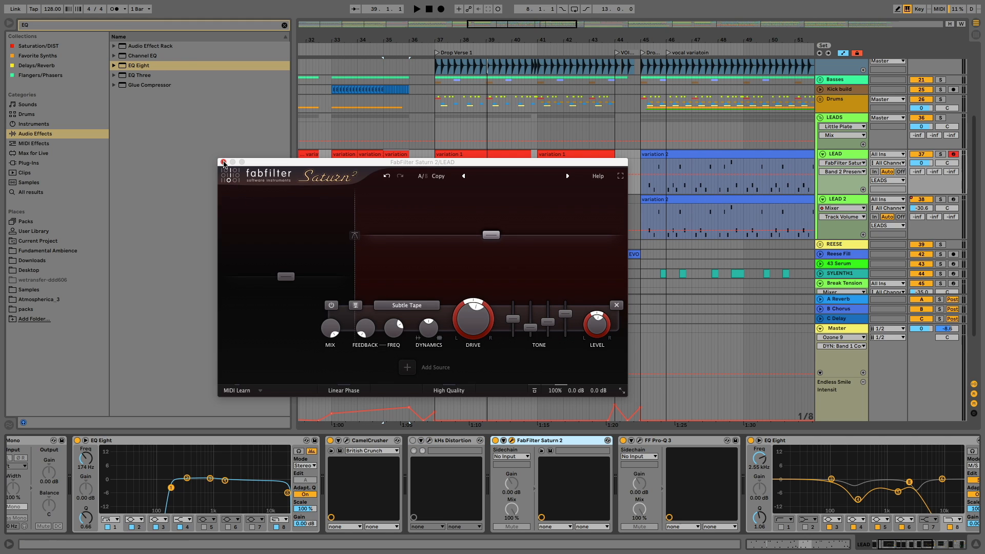
click(224, 164)
Change filter 3 on the side signal of LEAD's second EQ Eight to a low cut at 97.9 Hz
scroll(752, 496, right, 5)
click(751, 496)
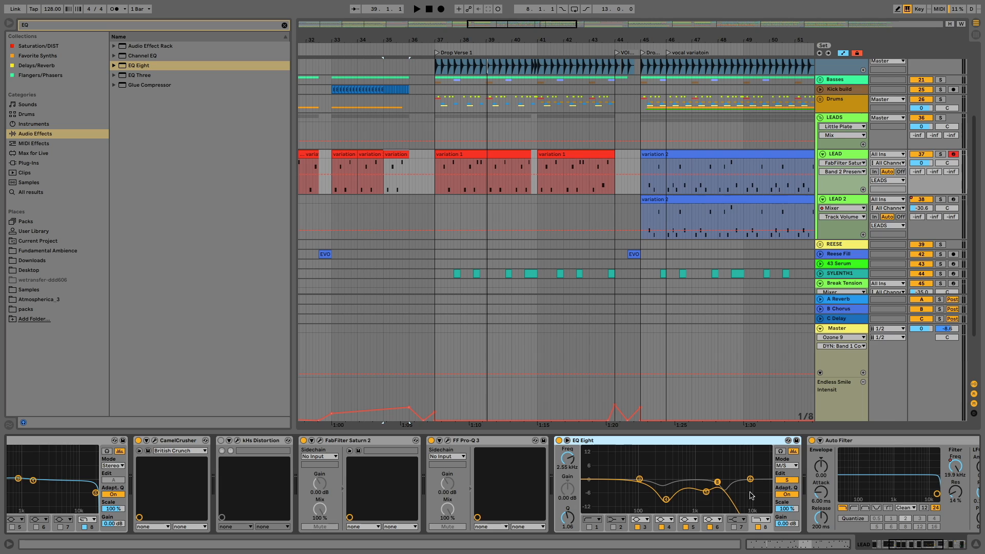
click(787, 482)
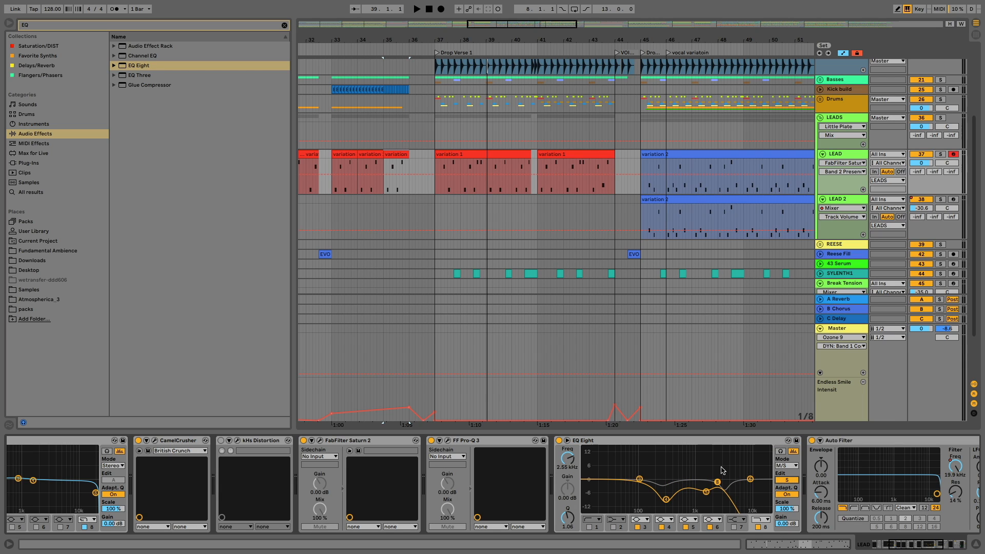
click(638, 517)
click(641, 519)
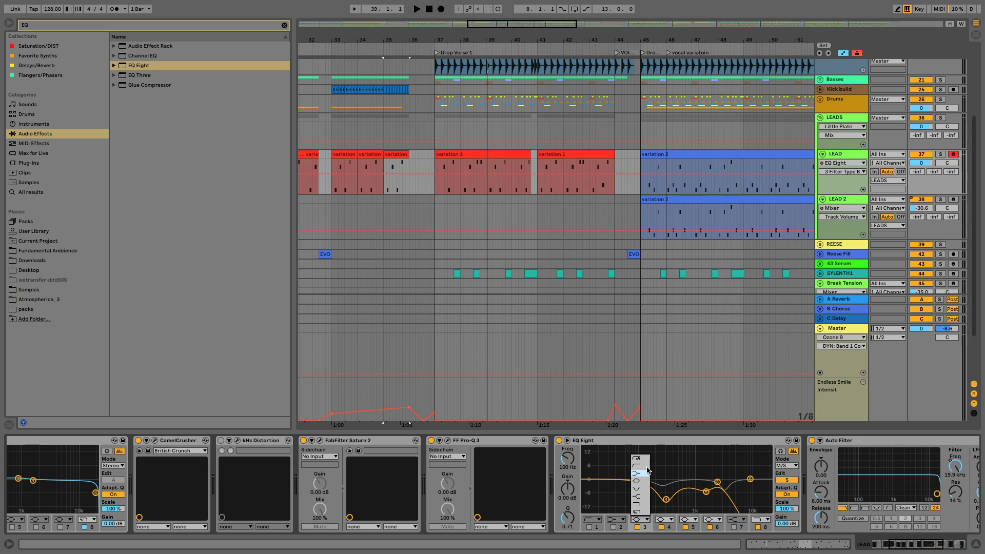
click(645, 463)
drag(639, 482, 638, 487)
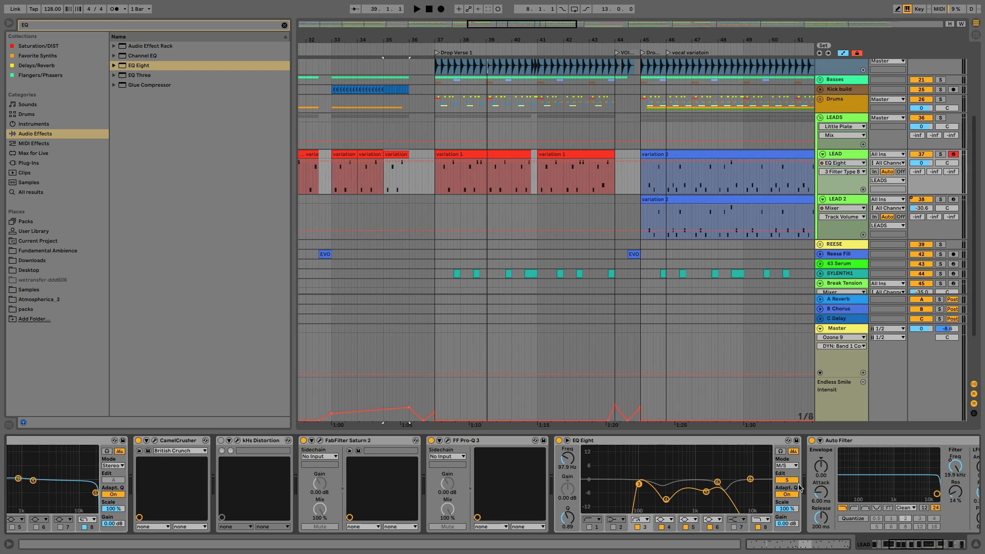
Compare the mid curve of LEAD's second EQ Eight with its side curve, returning to the side signal
click(795, 482)
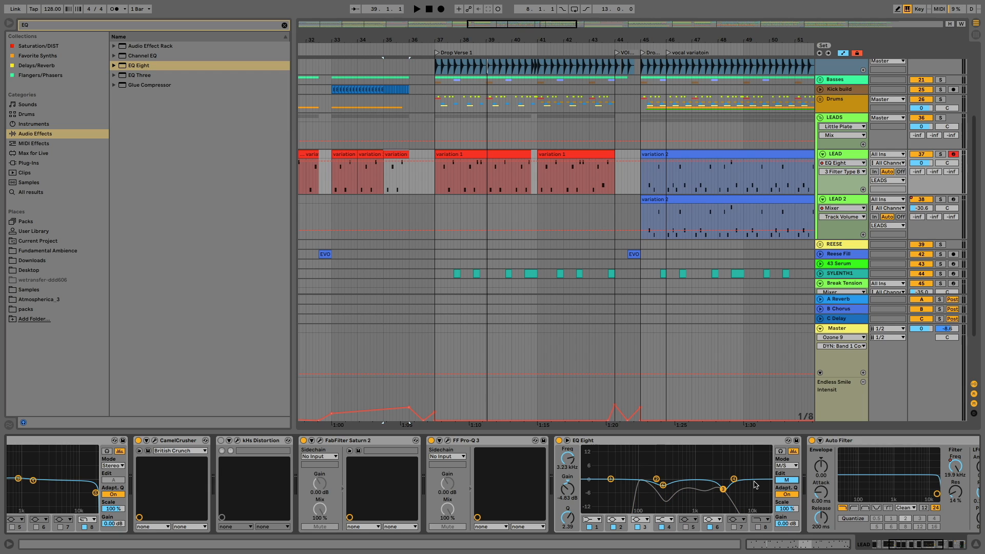
click(786, 480)
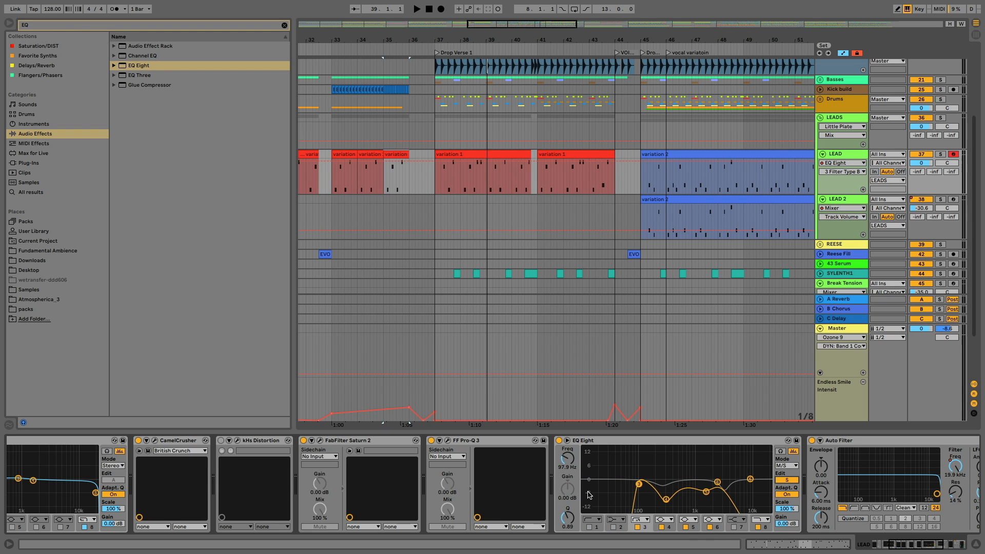
scroll(573, 278, down, 3)
scroll(574, 279, up, 6)
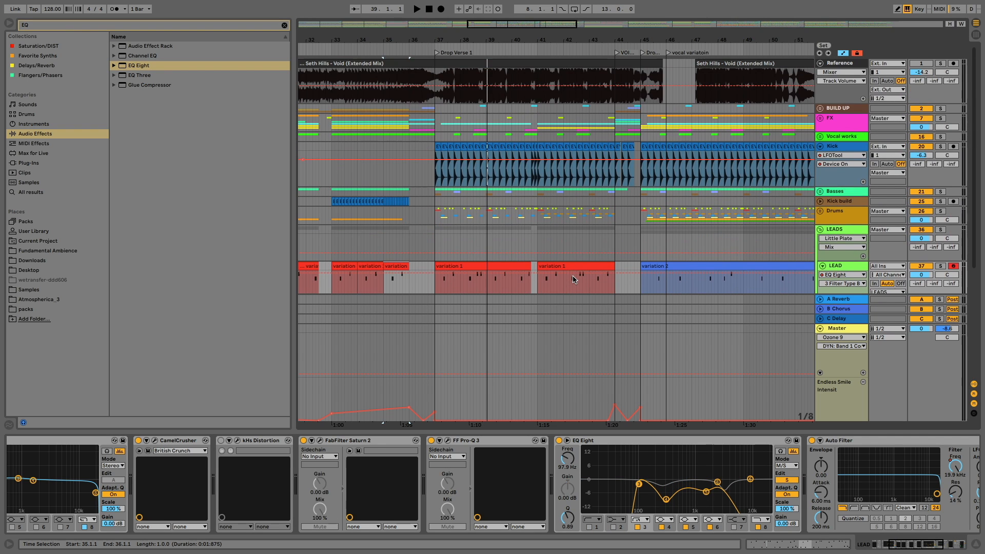